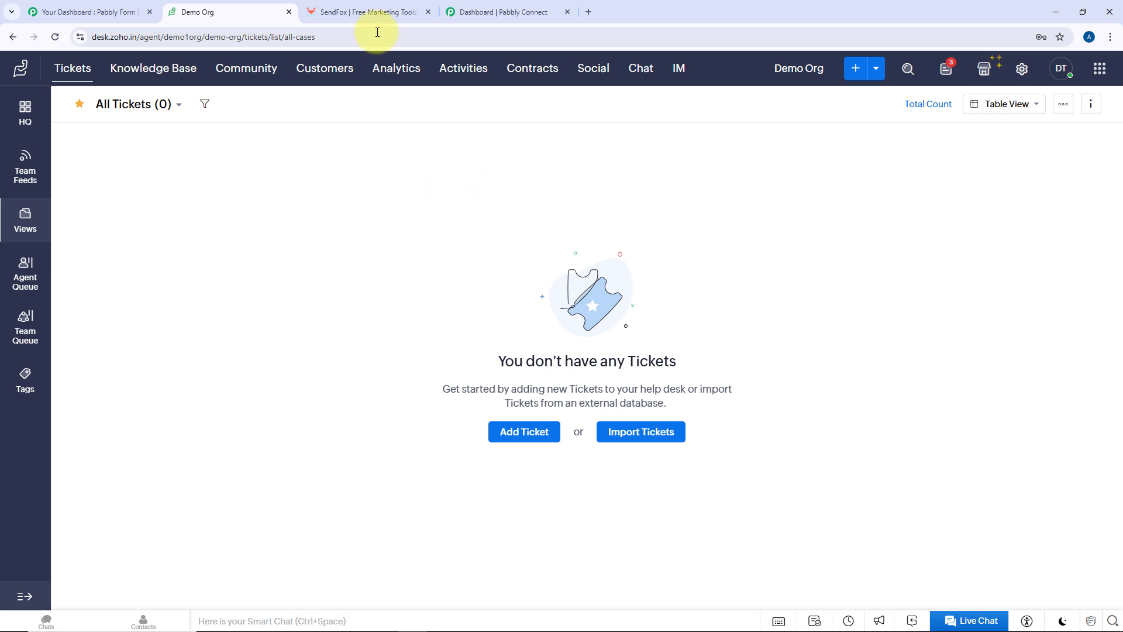
Confirm the Zoho Desk tickets list is empty, then open the Support Form's actions menu in Form Builder
{"action": "left_click", "coordinate": [380, 10]}
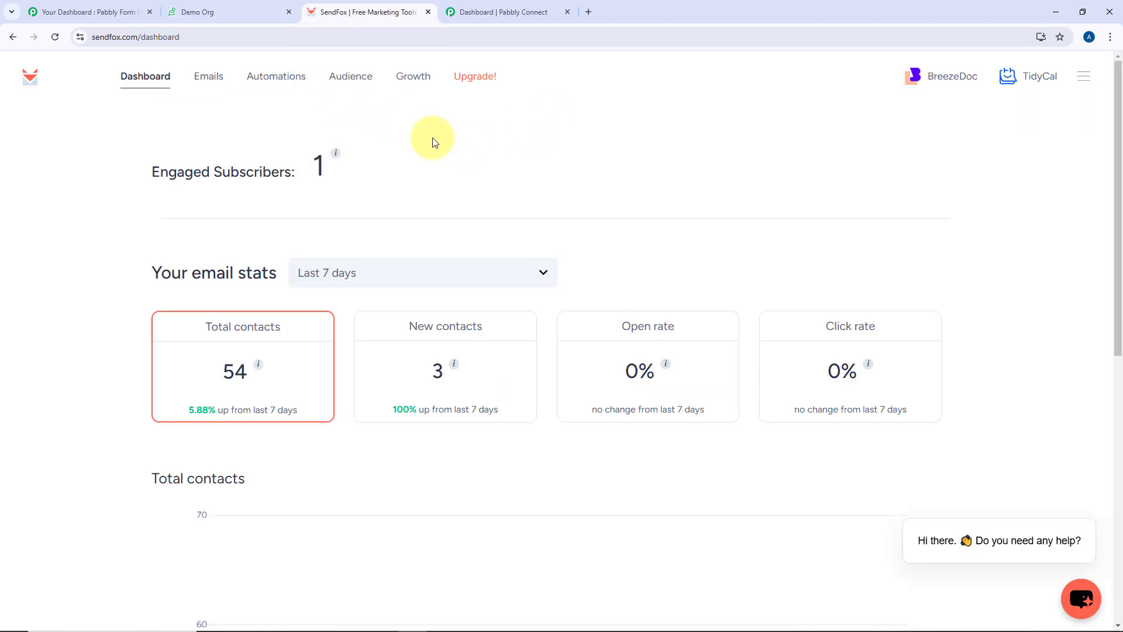
{"action": "left_click", "coordinate": [237, 7]}
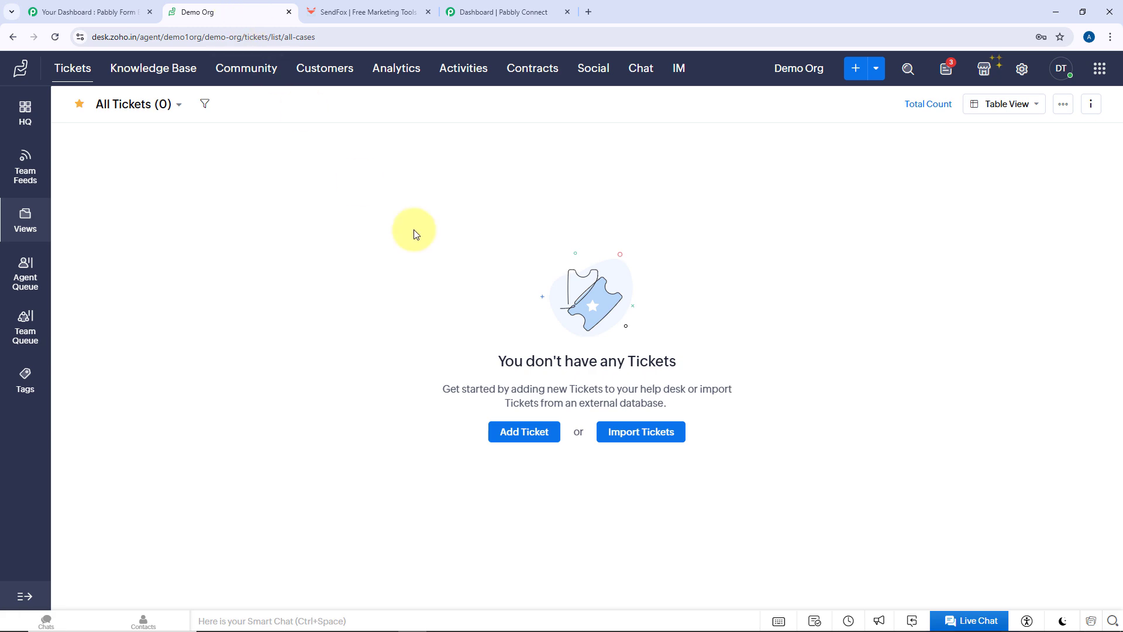
{"action": "left_click", "coordinate": [102, 11]}
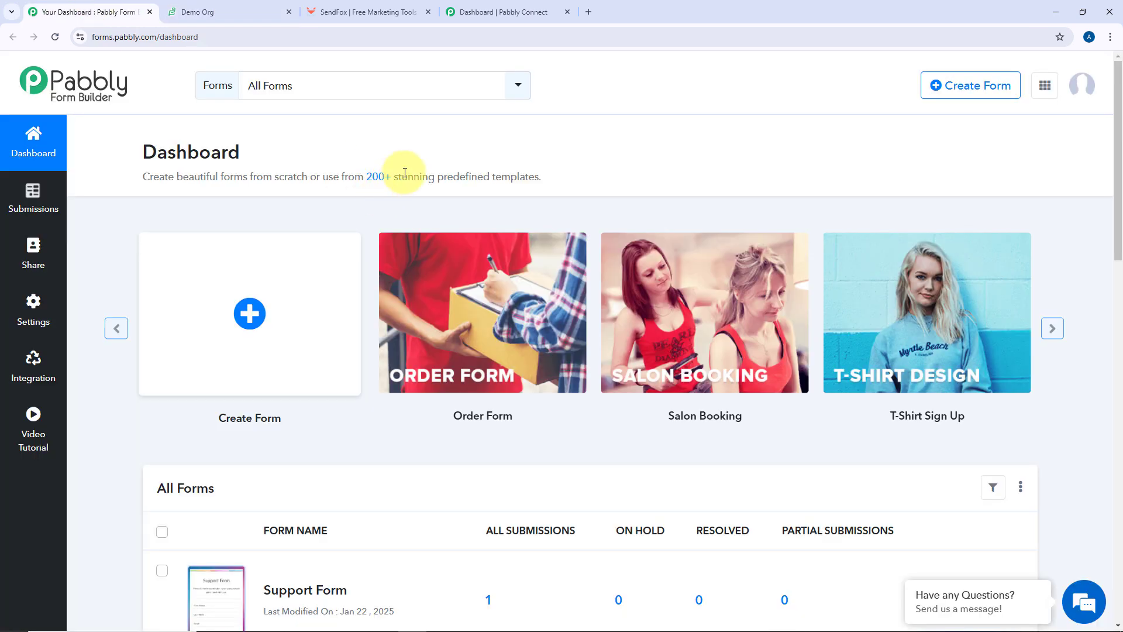
{"action": "scroll", "coordinate": [640, 147], "scroll_direction": "down", "scroll_amount": 2}
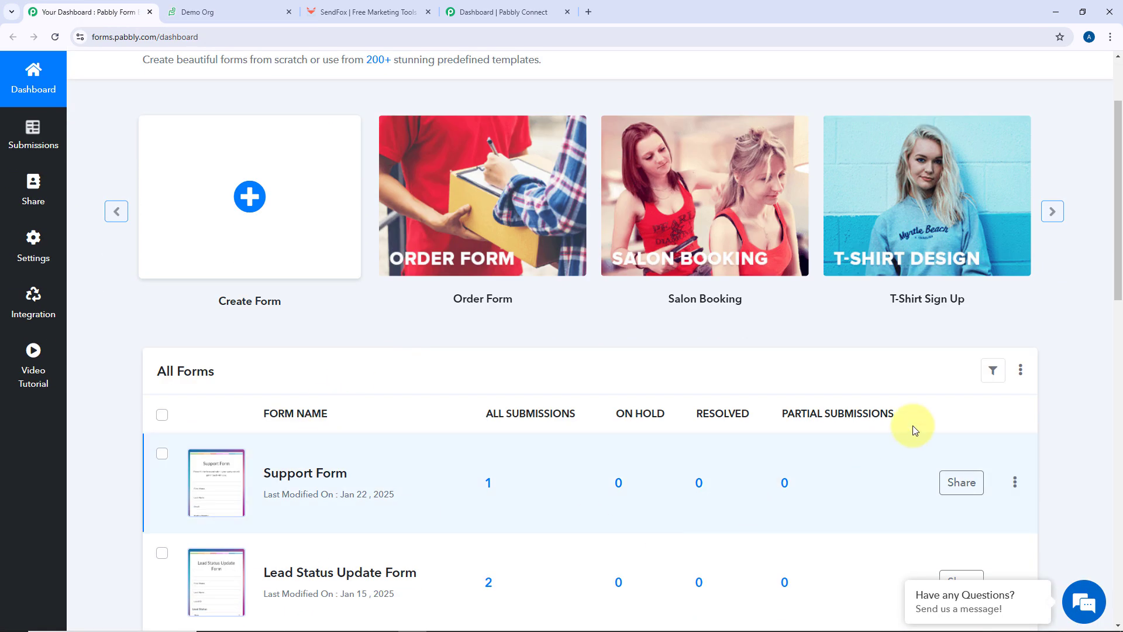
{"action": "left_click", "coordinate": [1016, 482]}
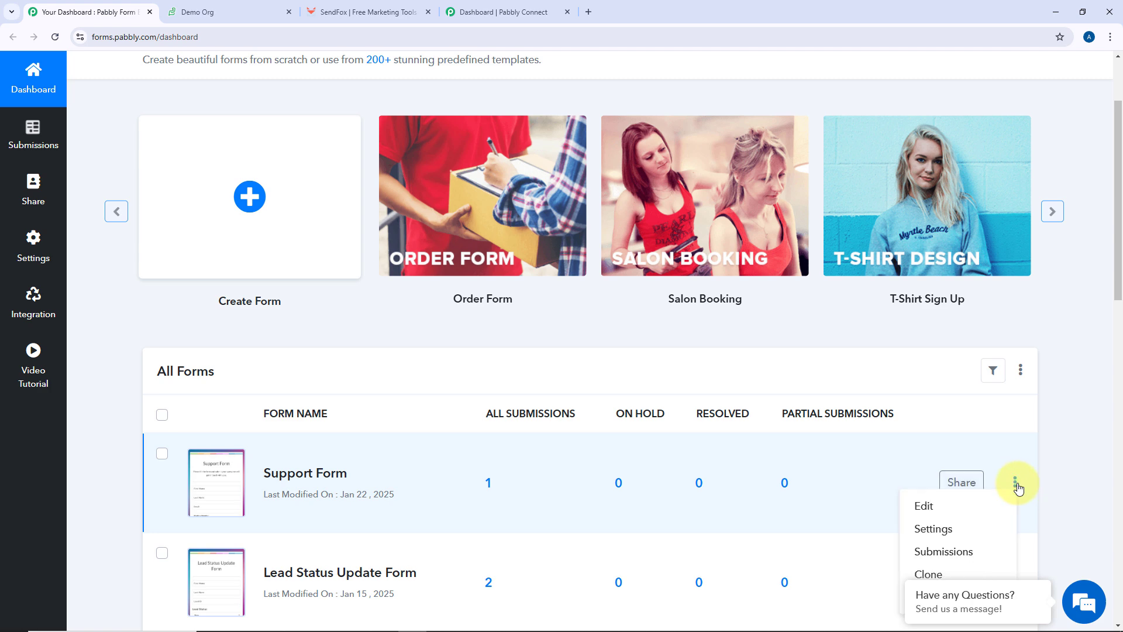
Open the Support Form in the editor and scroll through its fields
{"action": "left_click", "coordinate": [956, 514]}
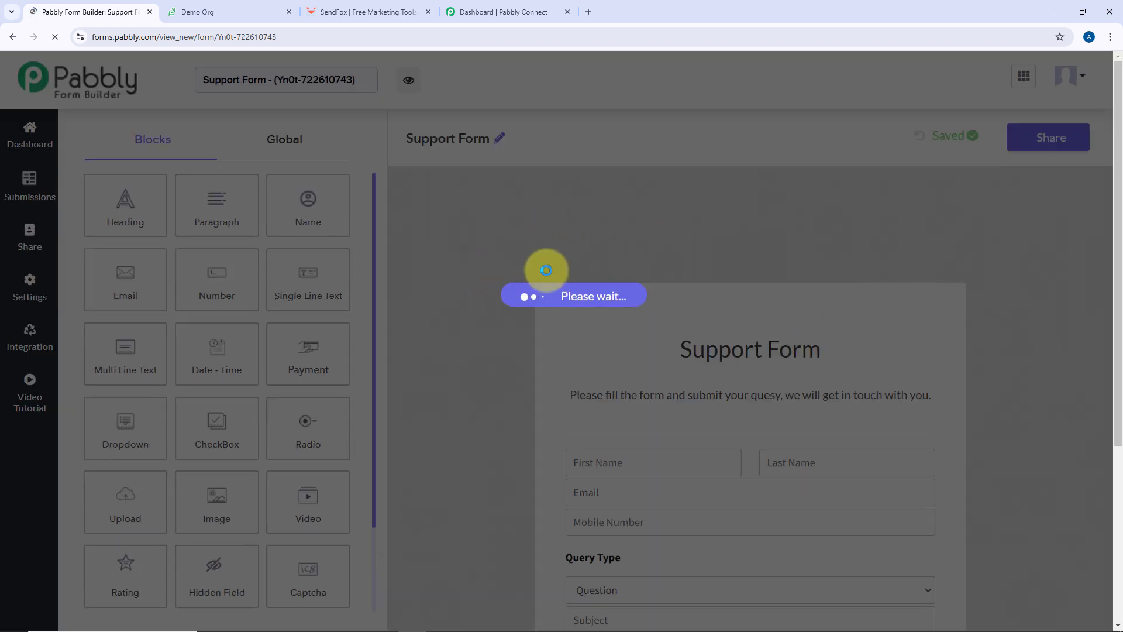
{"action": "scroll", "coordinate": [527, 272], "scroll_direction": "down", "scroll_amount": 5}
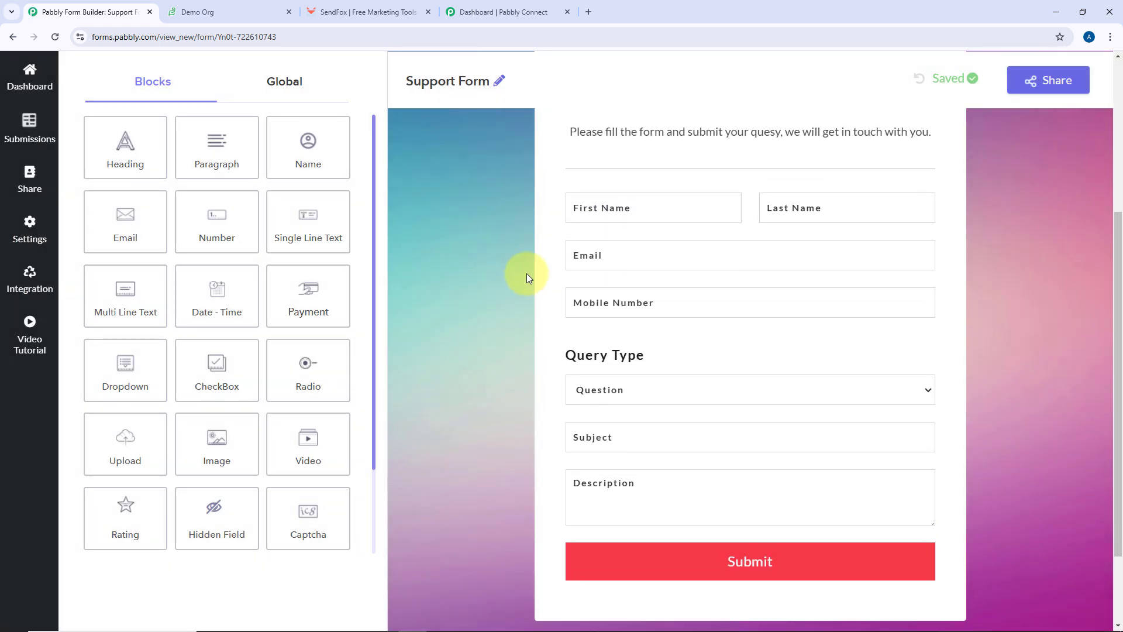
{"action": "scroll", "coordinate": [527, 273], "scroll_direction": "up", "scroll_amount": 1}
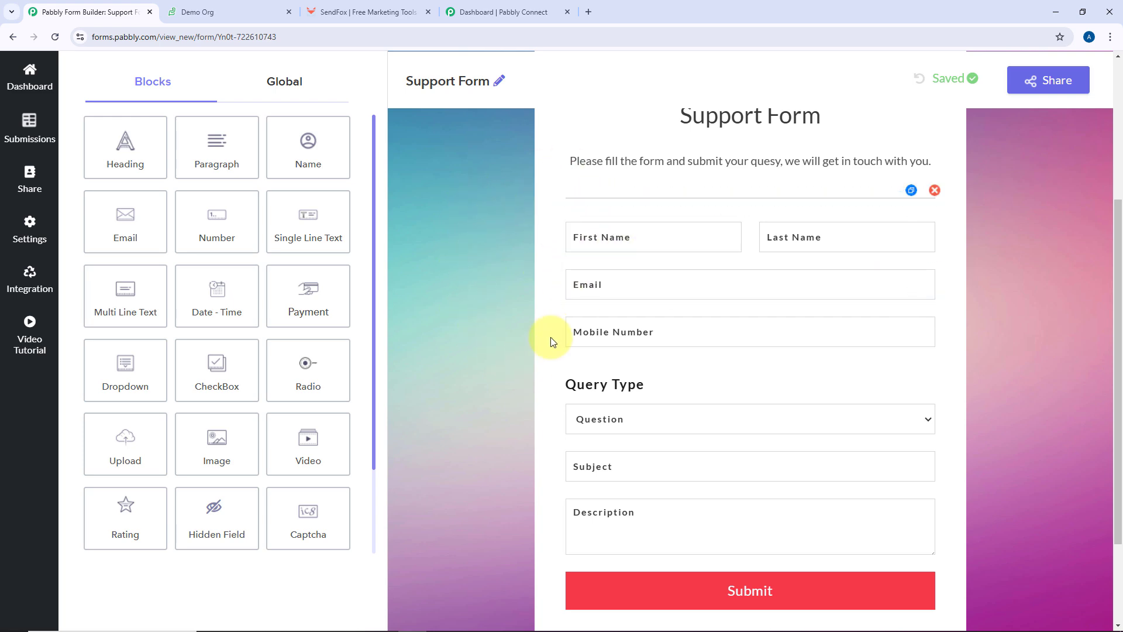
Compare the Zoho Desk and SendFox tabs with the form editor, then go to the Pabbly Connect dashboard
{"action": "left_click", "coordinate": [245, 5]}
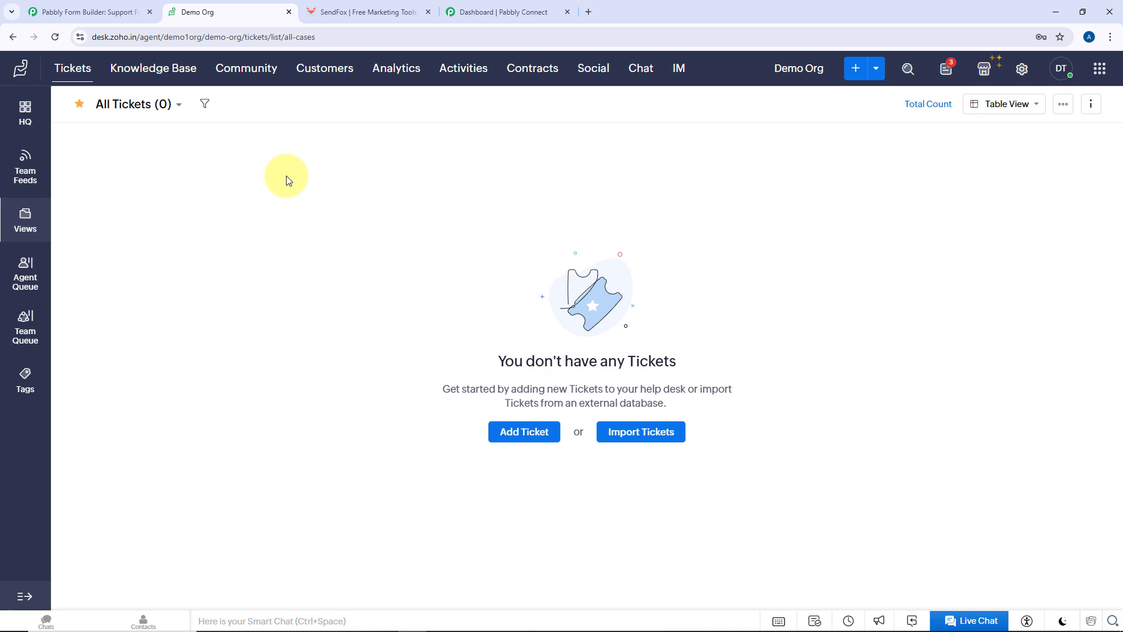
{"action": "left_click", "coordinate": [353, 13]}
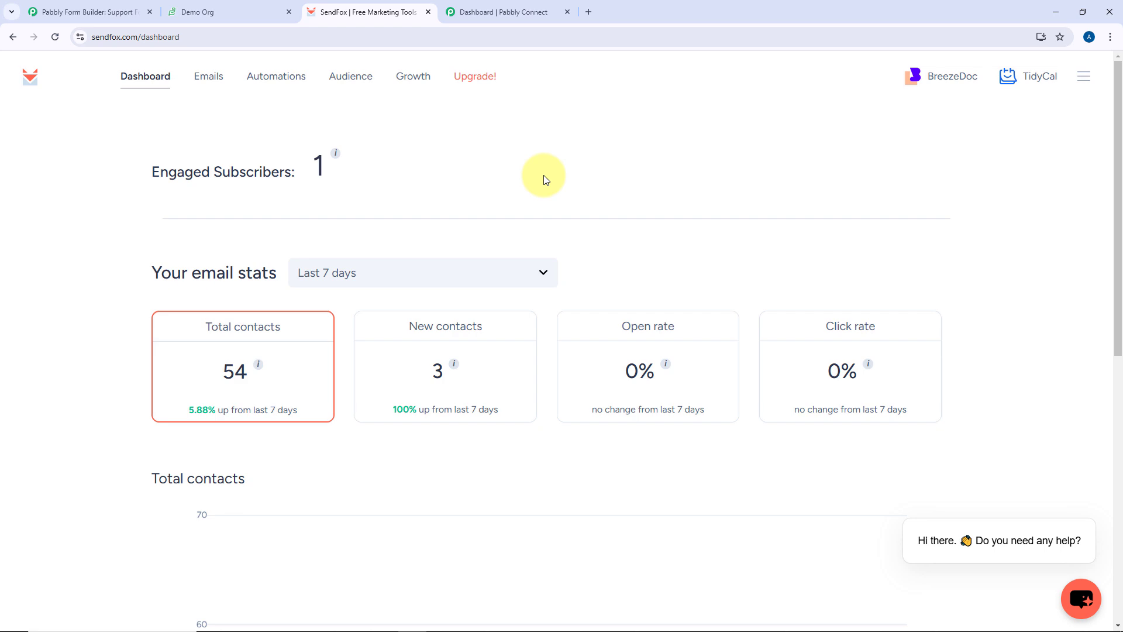
{"action": "left_click", "coordinate": [88, 11]}
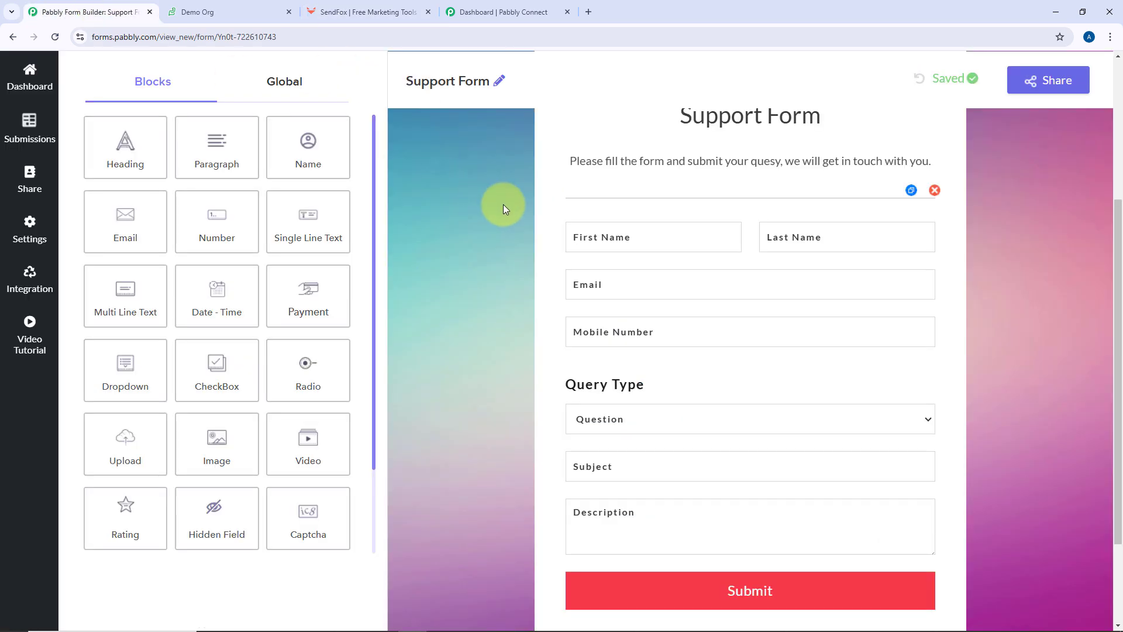
{"action": "left_click", "coordinate": [263, 7]}
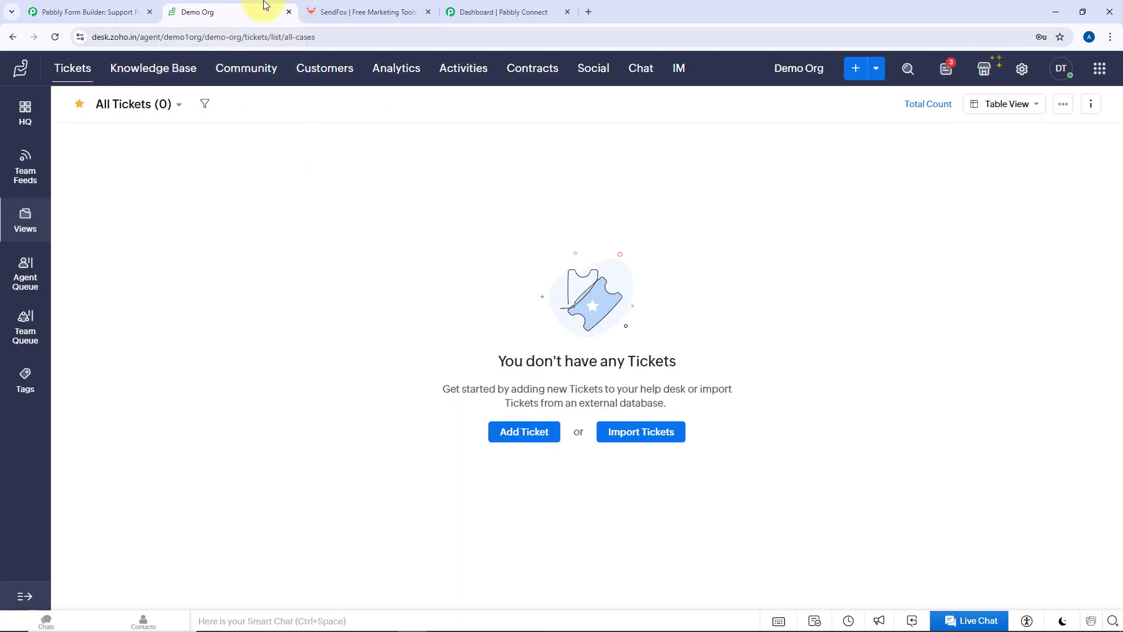
{"action": "left_click", "coordinate": [362, 10]}
{"action": "left_click", "coordinate": [82, 13]}
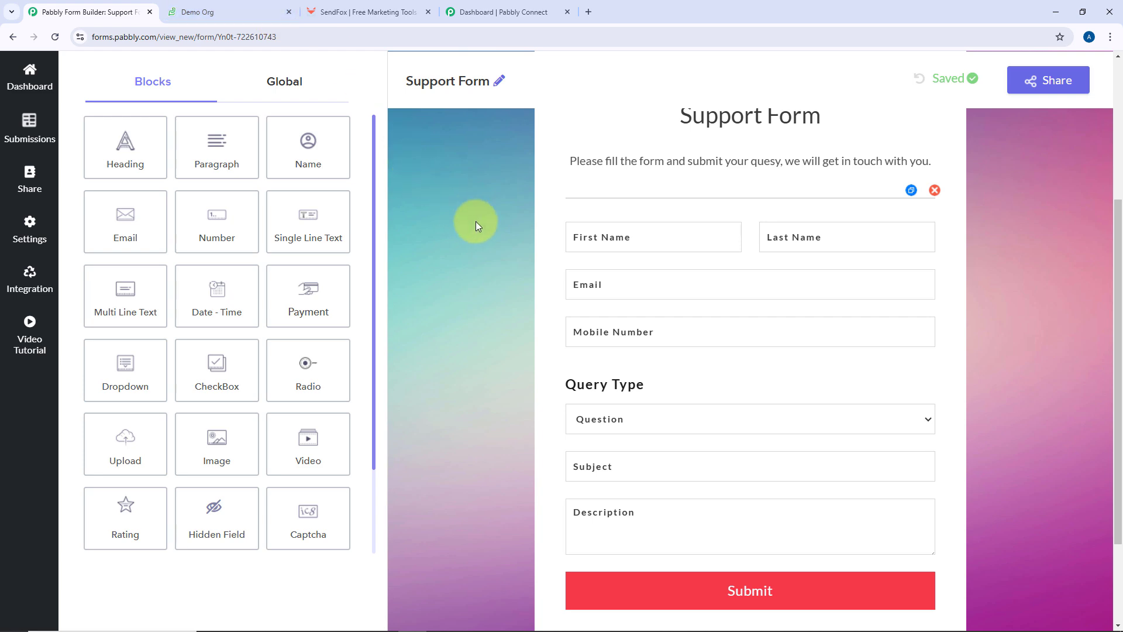
{"action": "scroll", "coordinate": [476, 224], "scroll_direction": "up", "scroll_amount": 1}
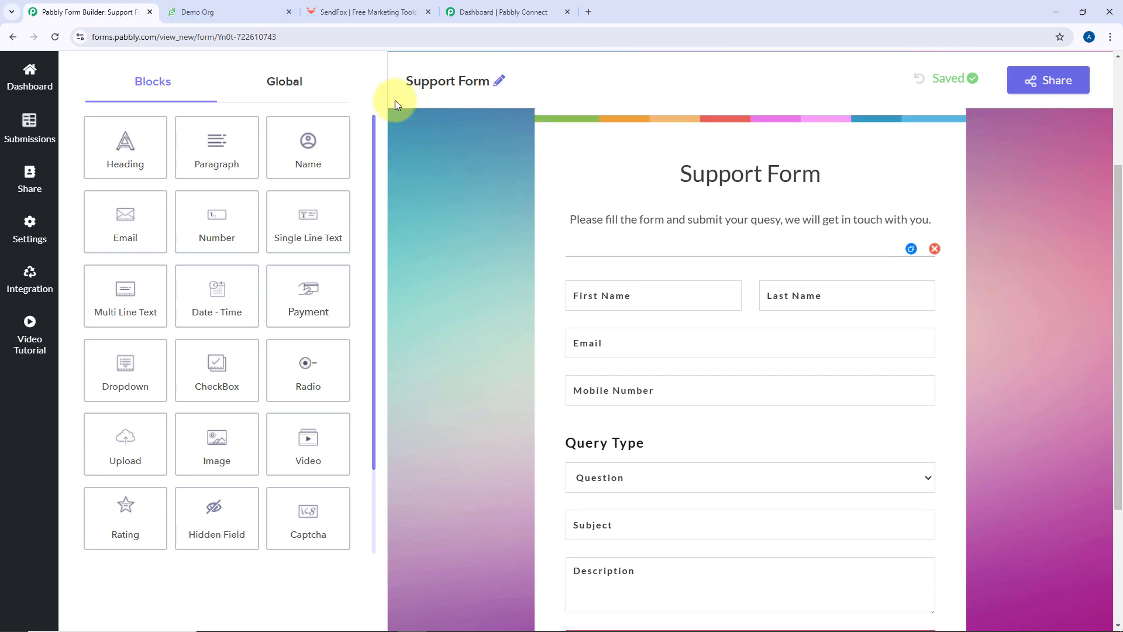
{"action": "left_click", "coordinate": [238, 11]}
{"action": "left_click", "coordinate": [364, 11]}
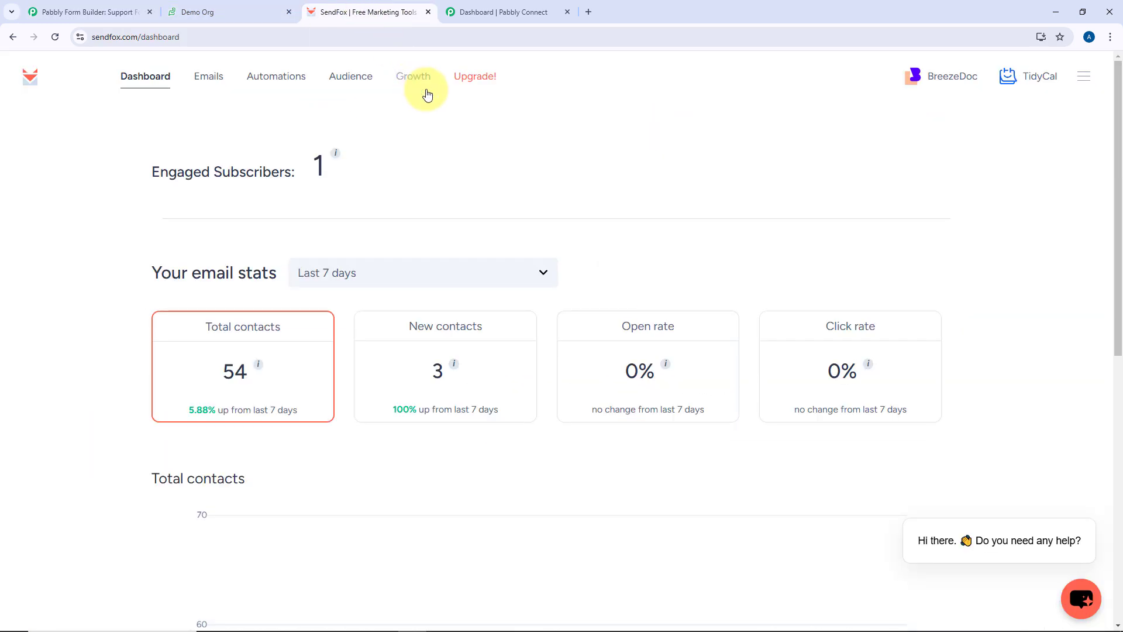
{"action": "left_click", "coordinate": [525, 12]}
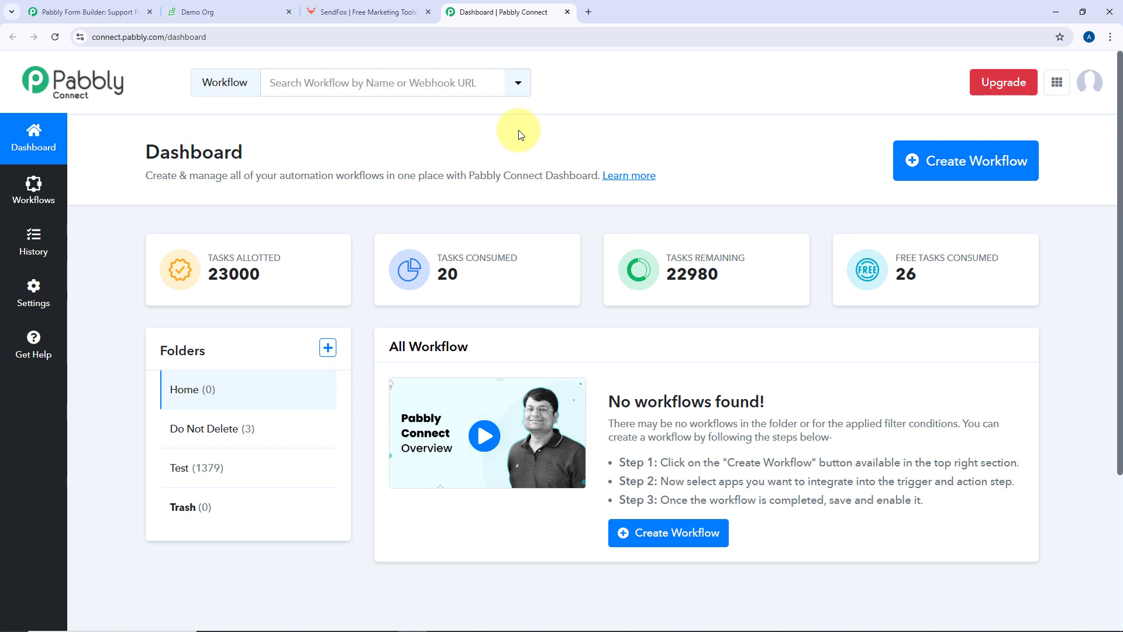
Create a workflow named 'Webhook to Zoho Desk to SendFox' in the Home folder
{"action": "left_click", "coordinate": [978, 171]}
{"action": "left_click", "coordinate": [460, 301]}
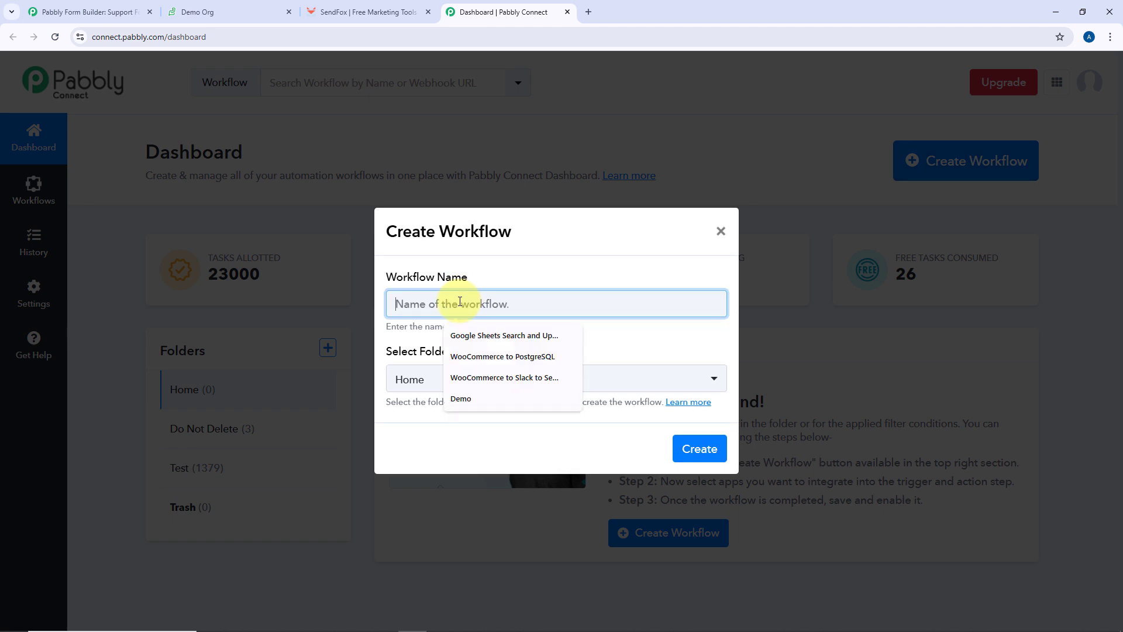
{"action": "type", "text": "Webhoo"}
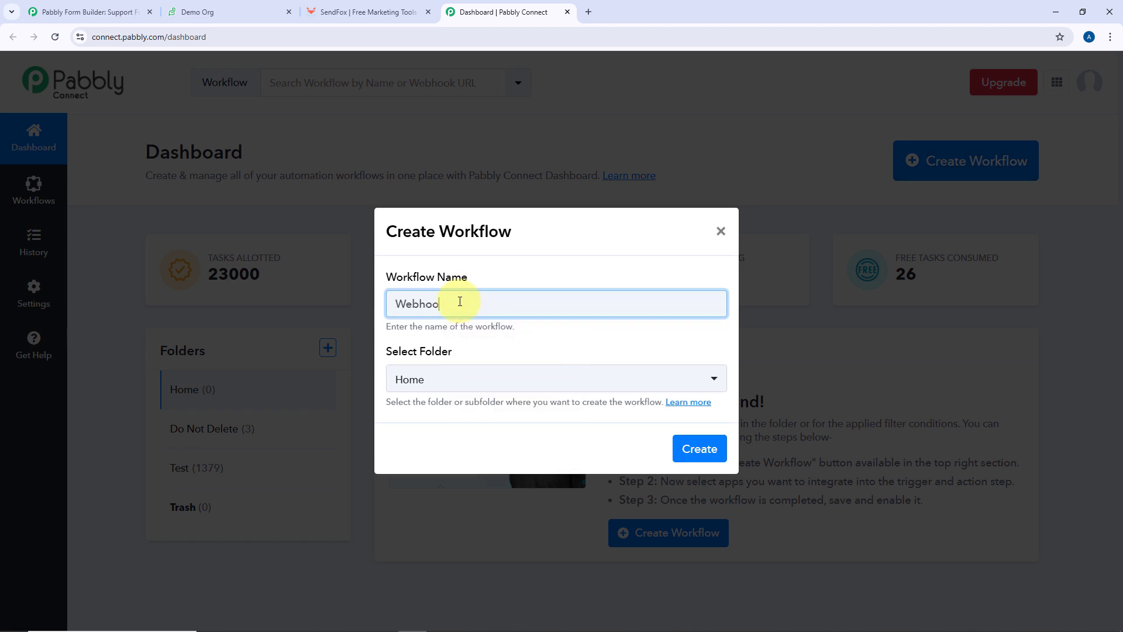
{"action": "type", "text": "k to Zoho Desk to SendFO"}
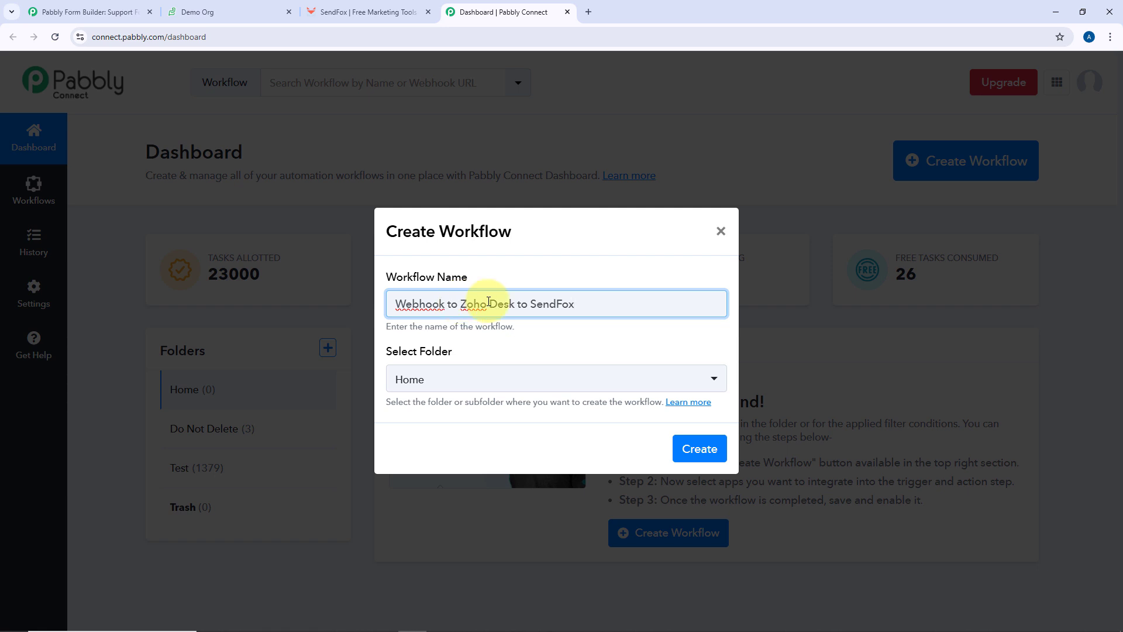
{"action": "left_click", "coordinate": [590, 381]}
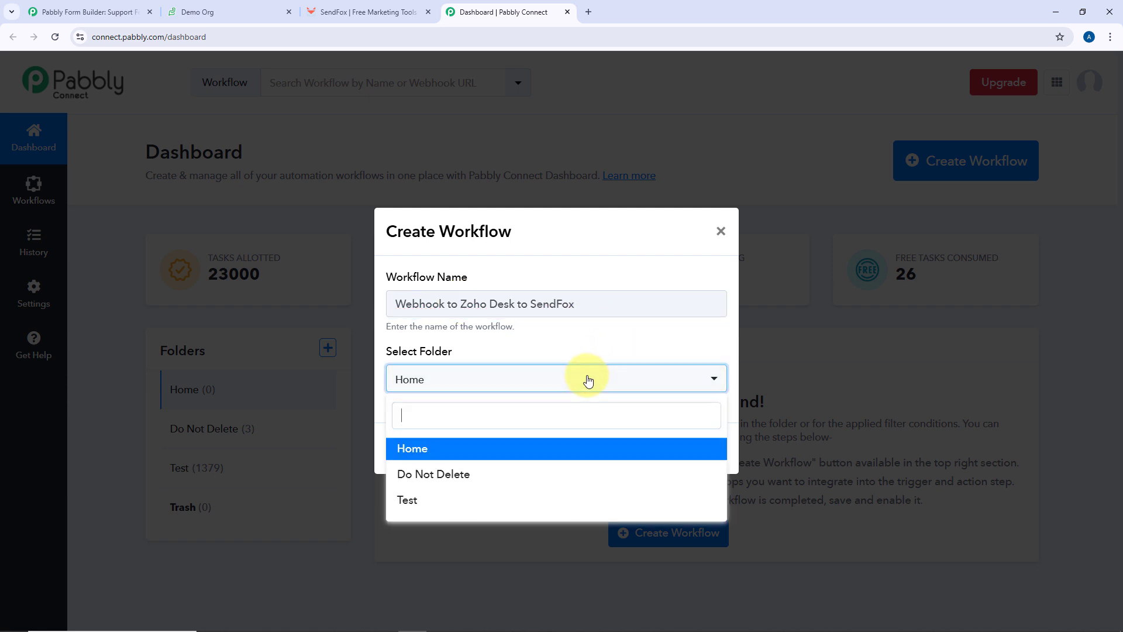
{"action": "left_click", "coordinate": [500, 455]}
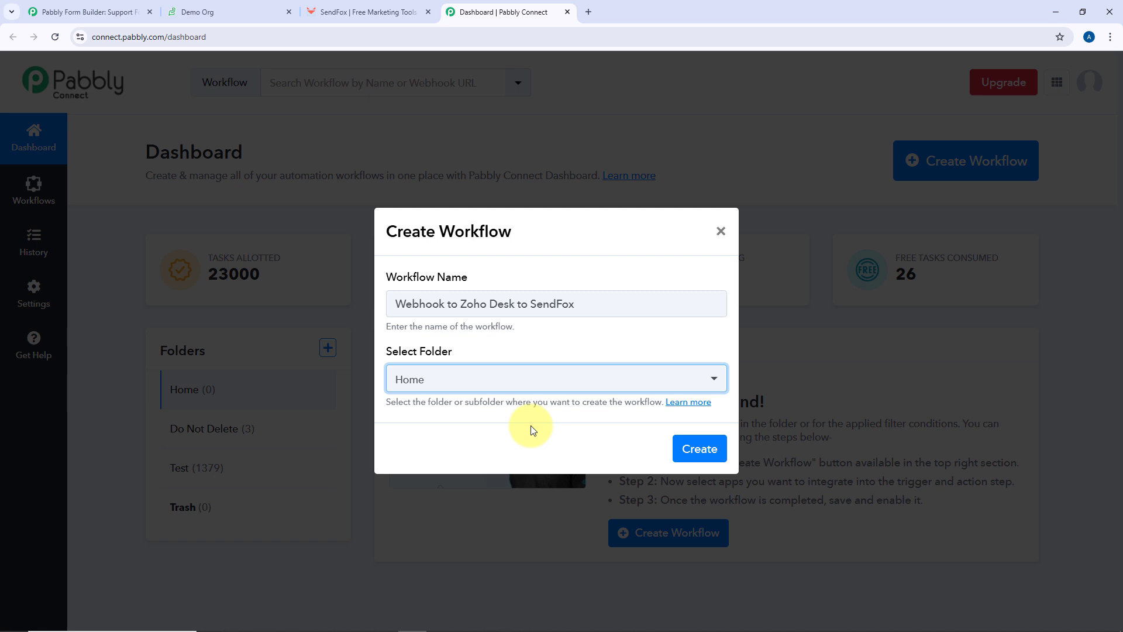
{"action": "left_click", "coordinate": [685, 449]}
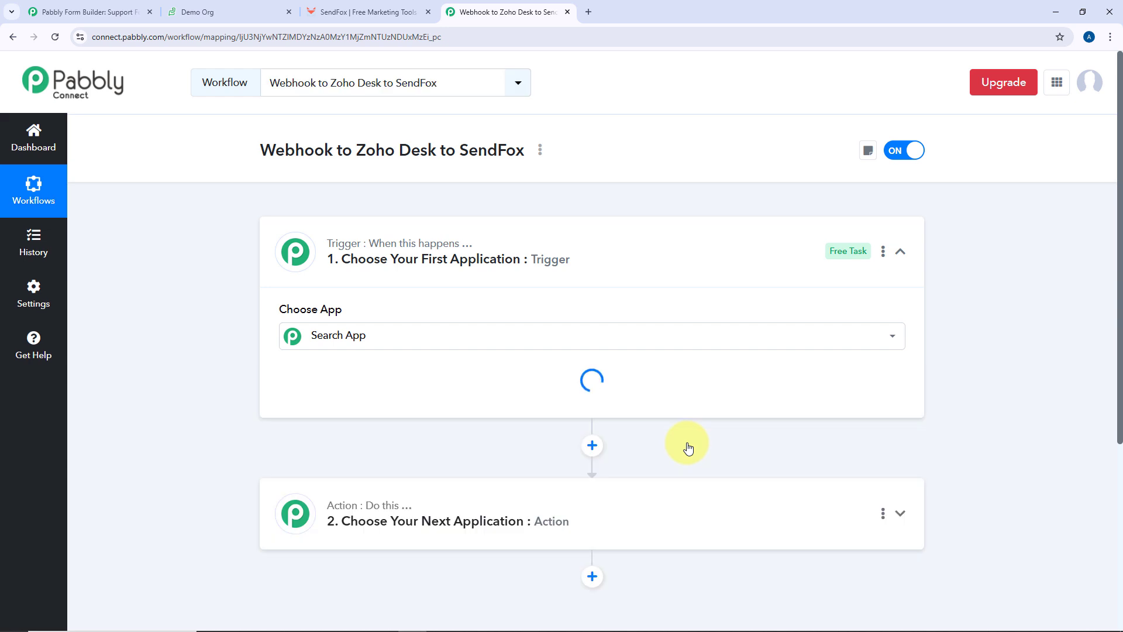
Expand the trigger step and choose Webhook by Pabbly as its app
{"action": "left_click", "coordinate": [648, 241]}
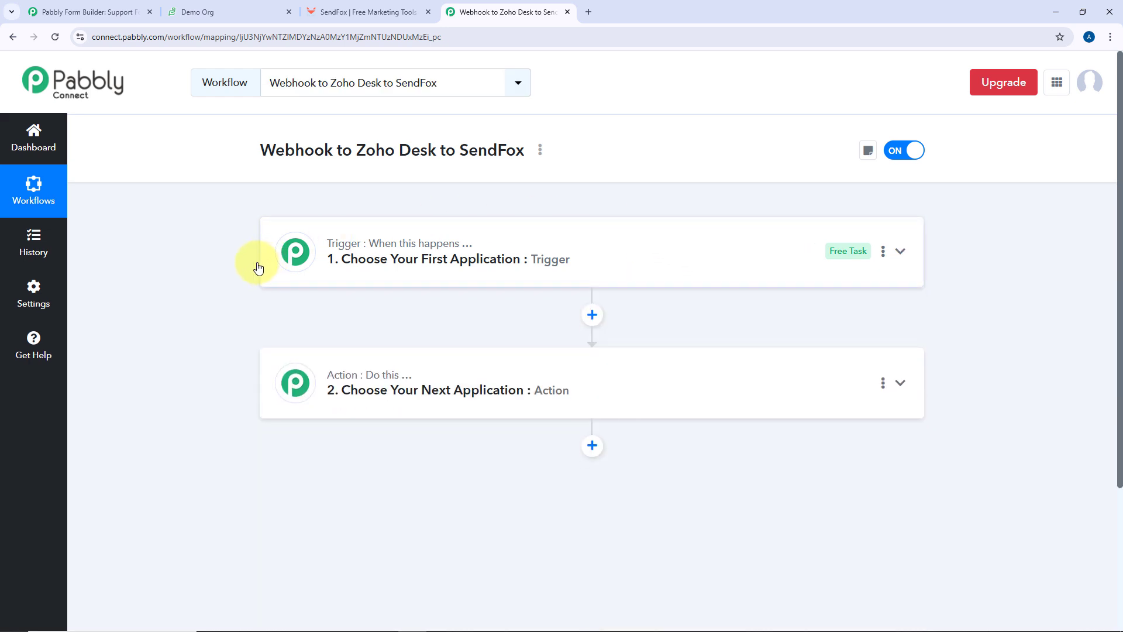
{"action": "scroll", "coordinate": [236, 272], "scroll_direction": "down", "scroll_amount": 1}
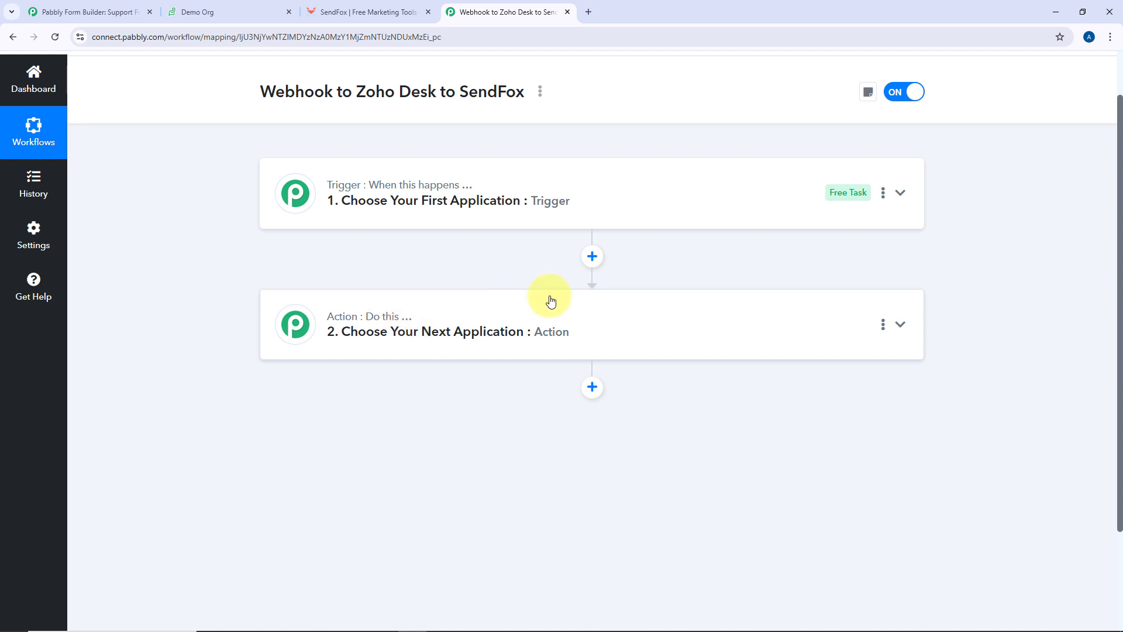
{"action": "left_click", "coordinate": [595, 202]}
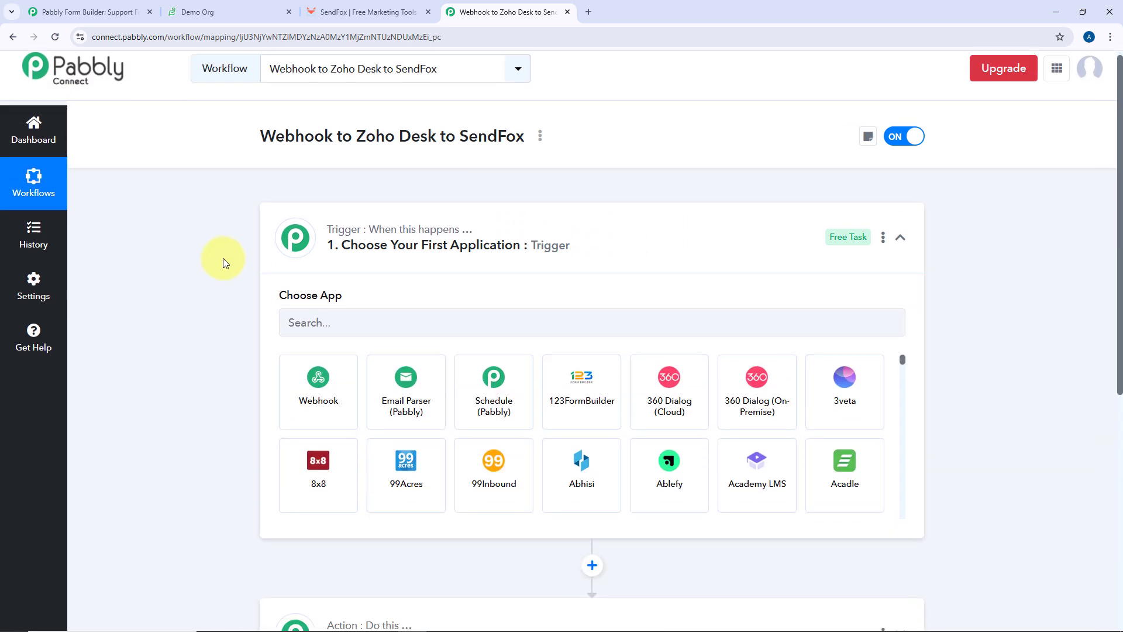
{"action": "scroll", "coordinate": [223, 258], "scroll_direction": "down", "scroll_amount": 2}
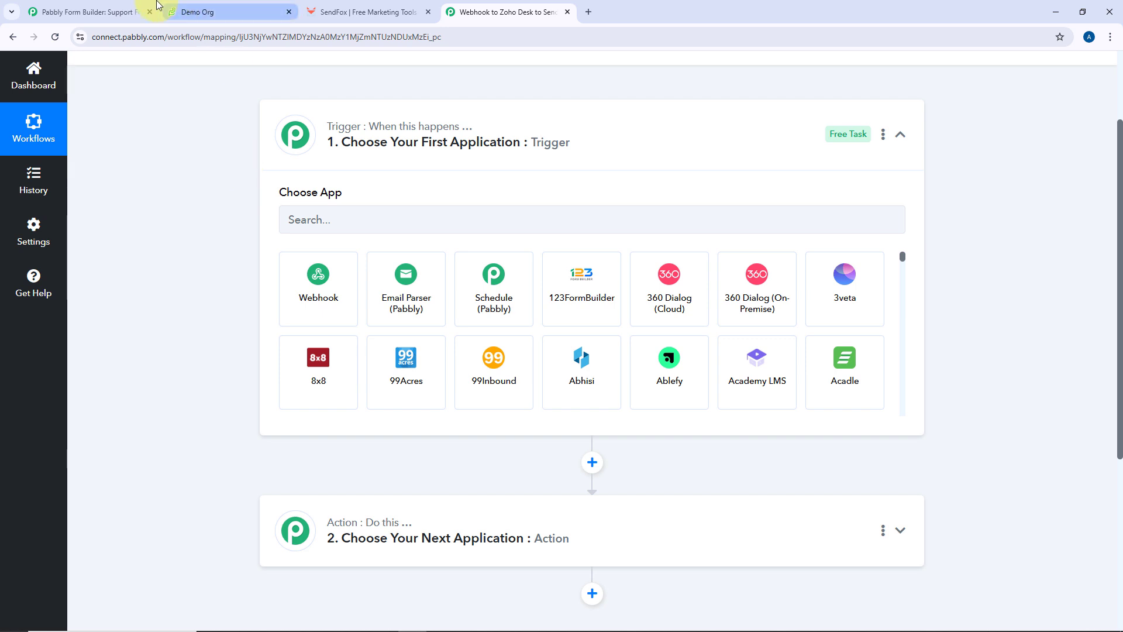
{"action": "left_click", "coordinate": [139, 8]}
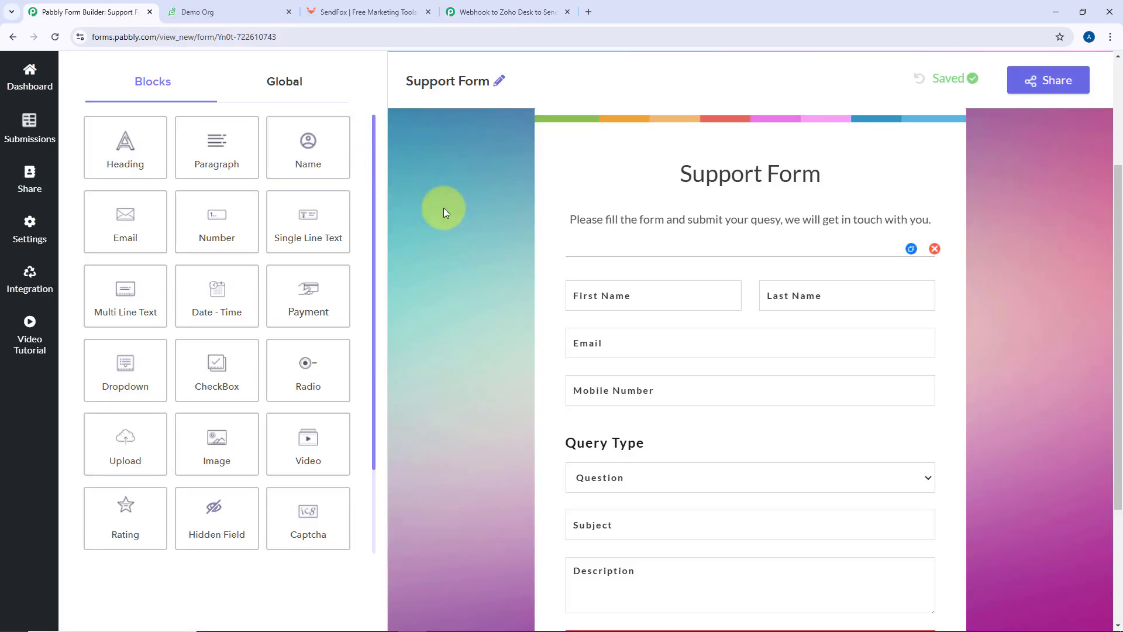
{"action": "left_click", "coordinate": [476, 12]}
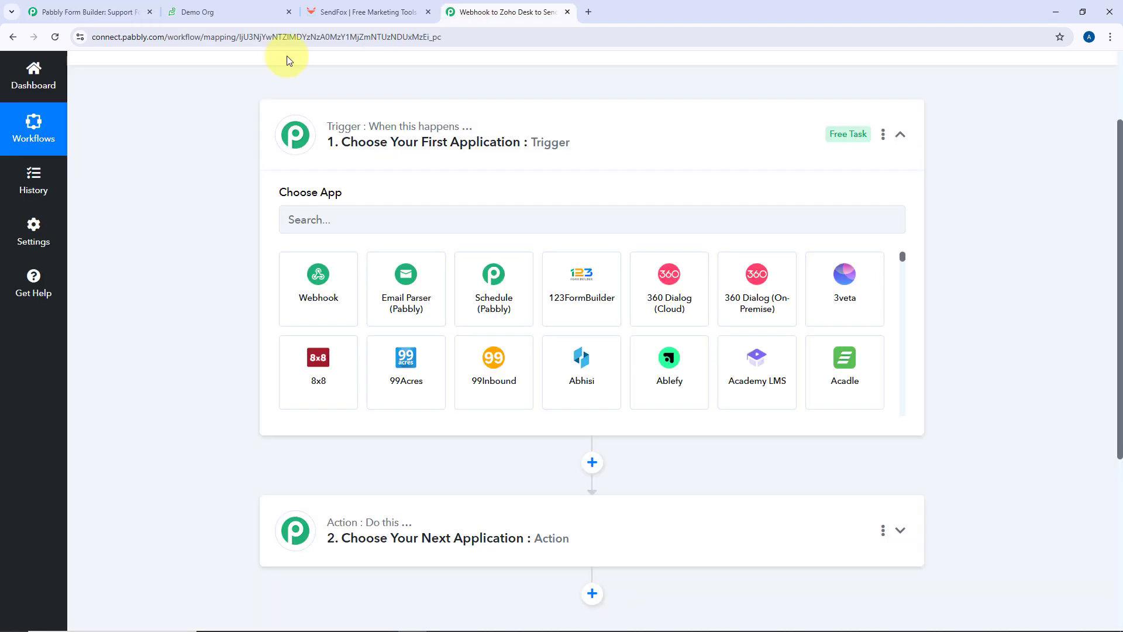
{"action": "left_click", "coordinate": [320, 300]}
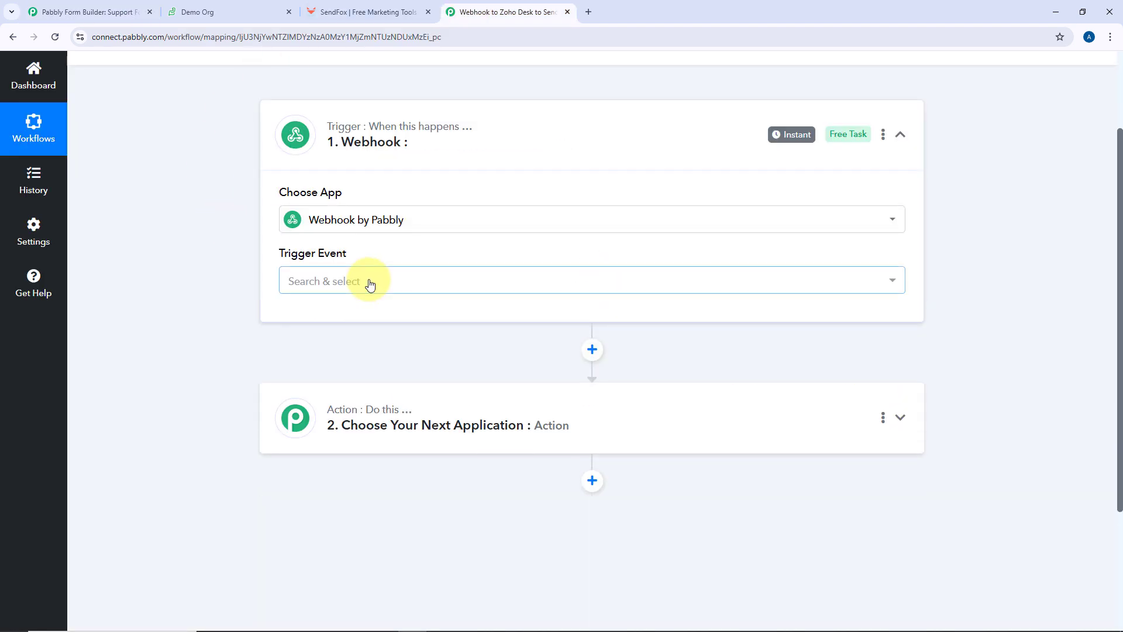
Set the trigger event to Catch Webhook (Preferred) and copy its webhook URL
{"action": "left_click", "coordinate": [351, 281]}
{"action": "scroll", "coordinate": [247, 282], "scroll_direction": "down", "scroll_amount": 1}
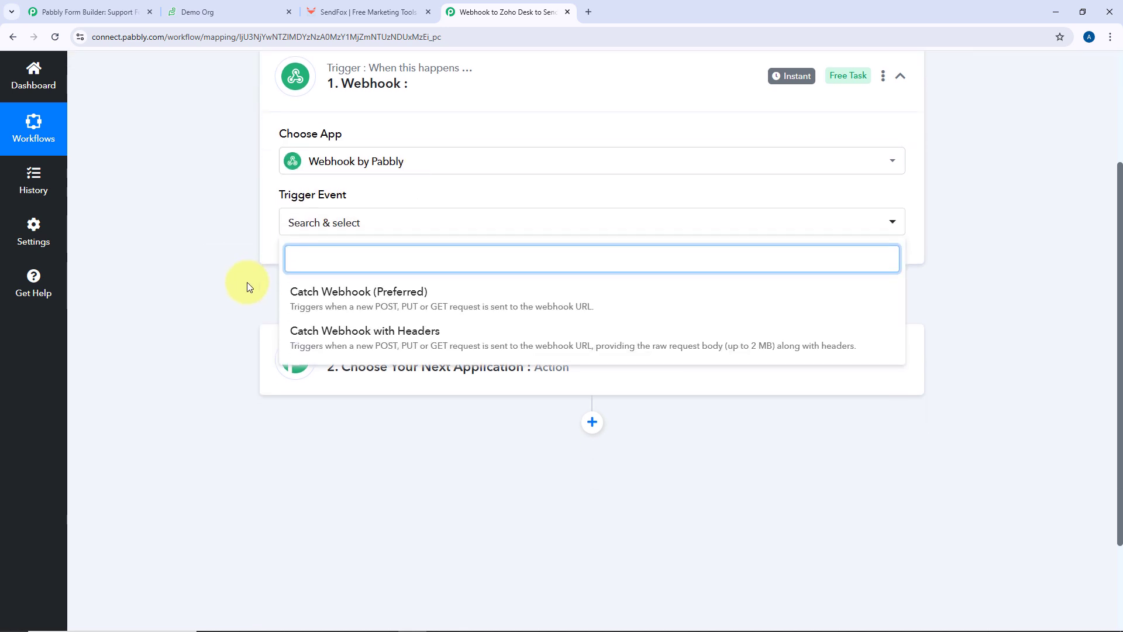
{"action": "left_click", "coordinate": [346, 294]}
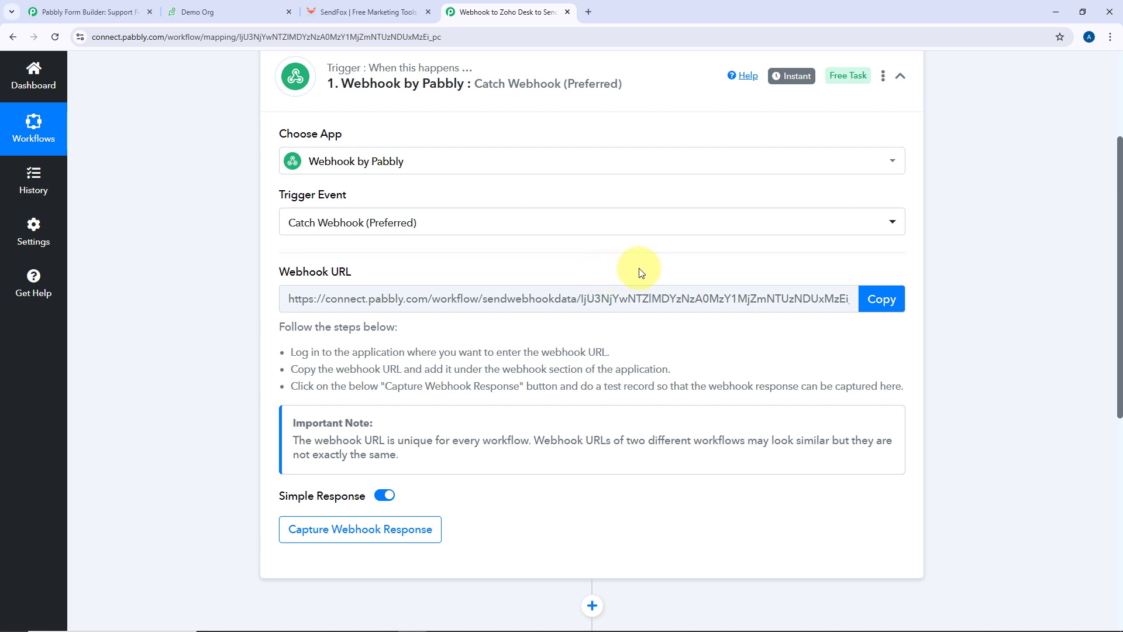
{"action": "left_click", "coordinate": [878, 300]}
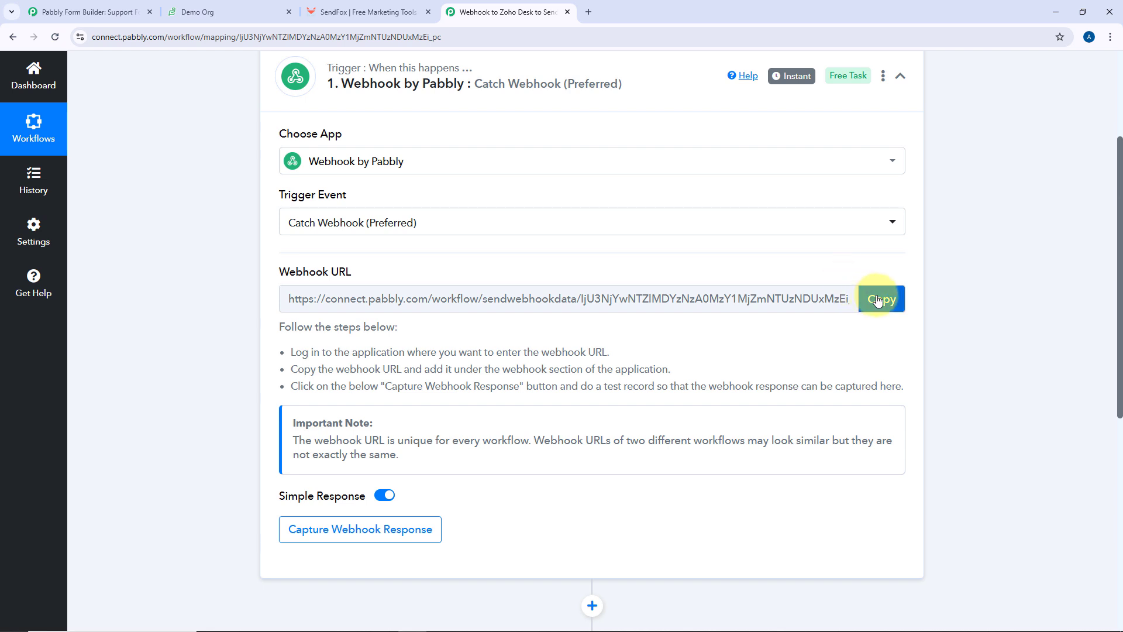
{"action": "left_click", "coordinate": [94, 6]}
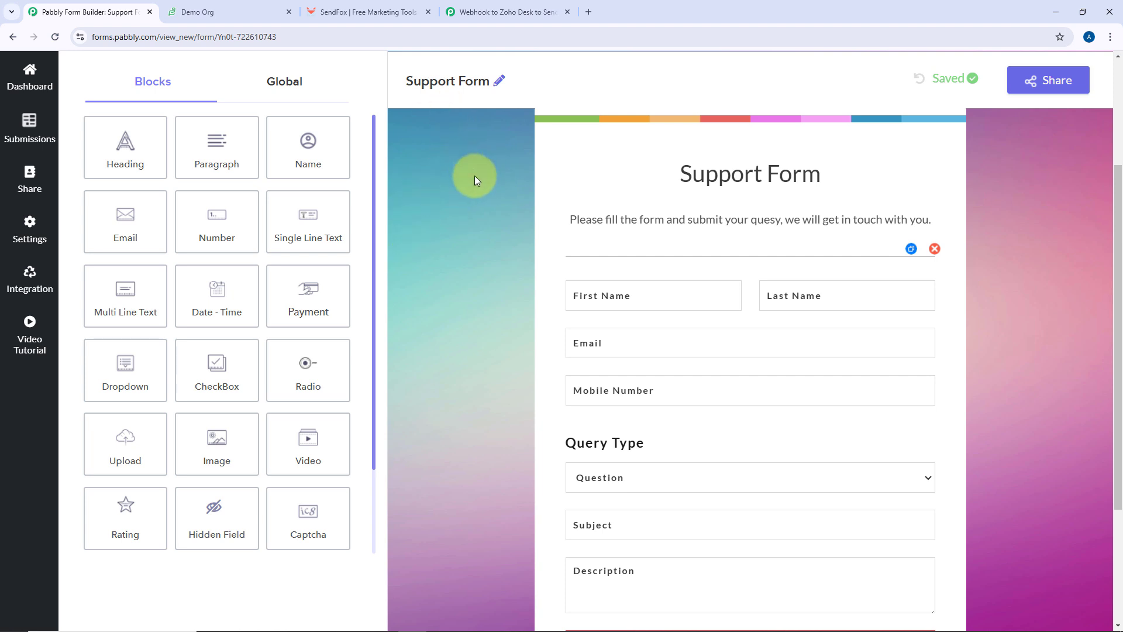
Add a Support Form webhook using the pasted Pabbly Connect URL and save it
{"action": "left_click", "coordinate": [35, 283]}
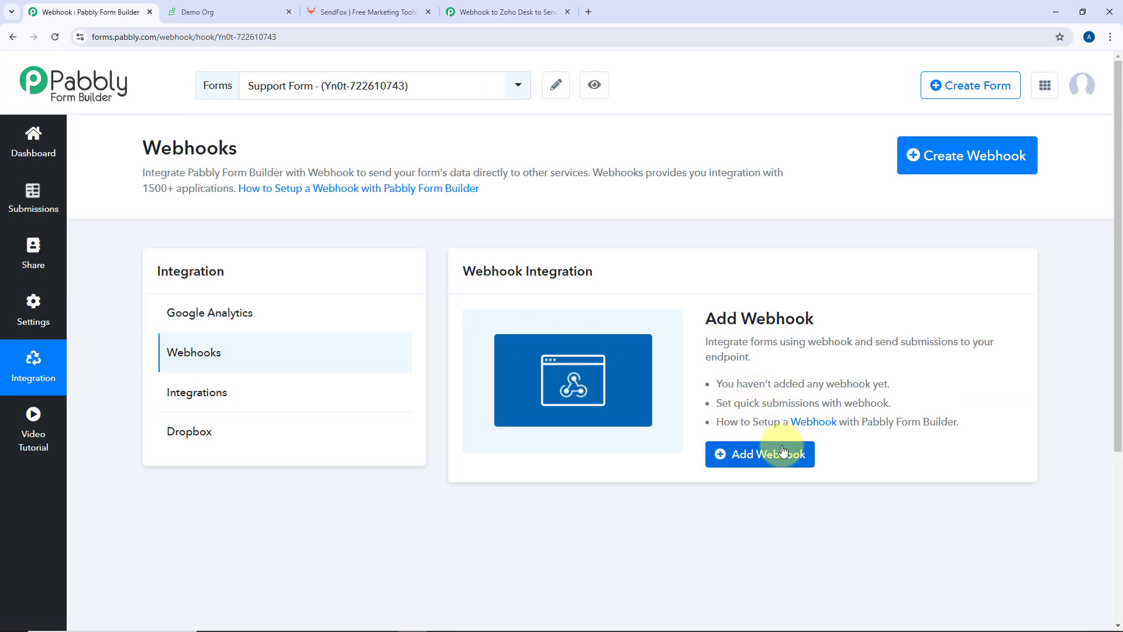
{"action": "left_click", "coordinate": [778, 459]}
{"action": "left_click", "coordinate": [393, 170]}
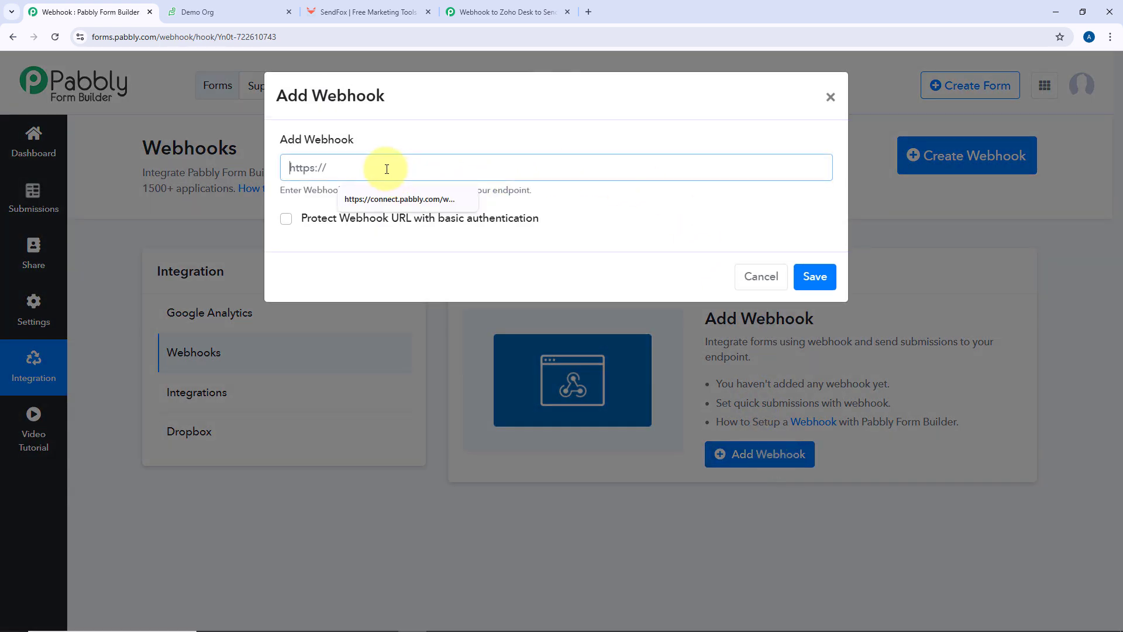
{"action": "right_click", "coordinate": [386, 169]}
{"action": "left_click", "coordinate": [429, 285]}
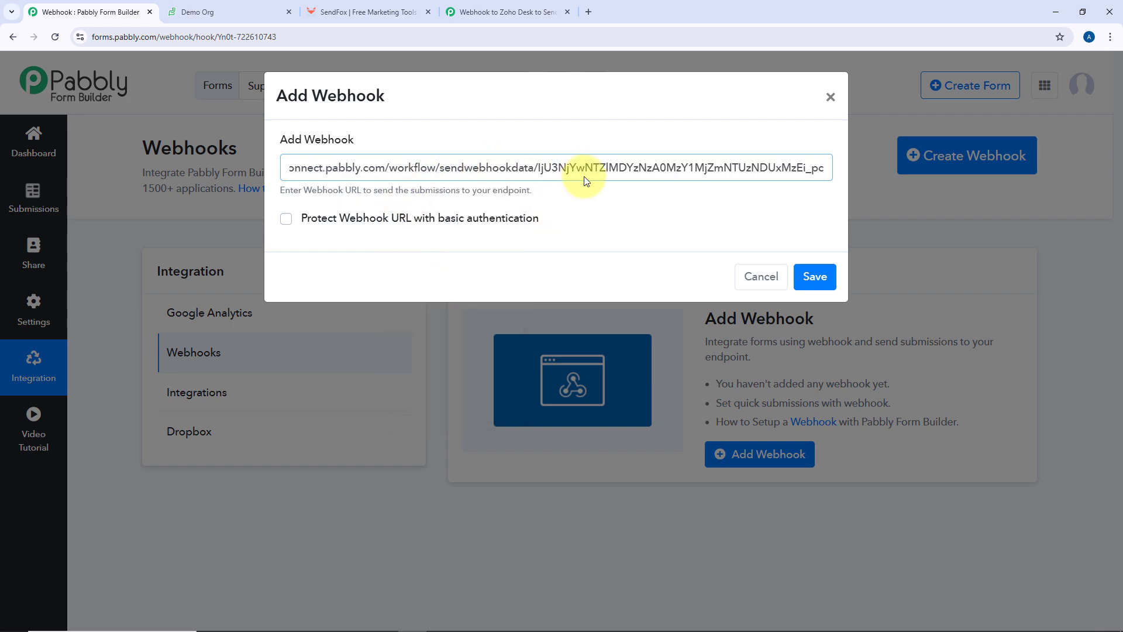
{"action": "left_click", "coordinate": [815, 276]}
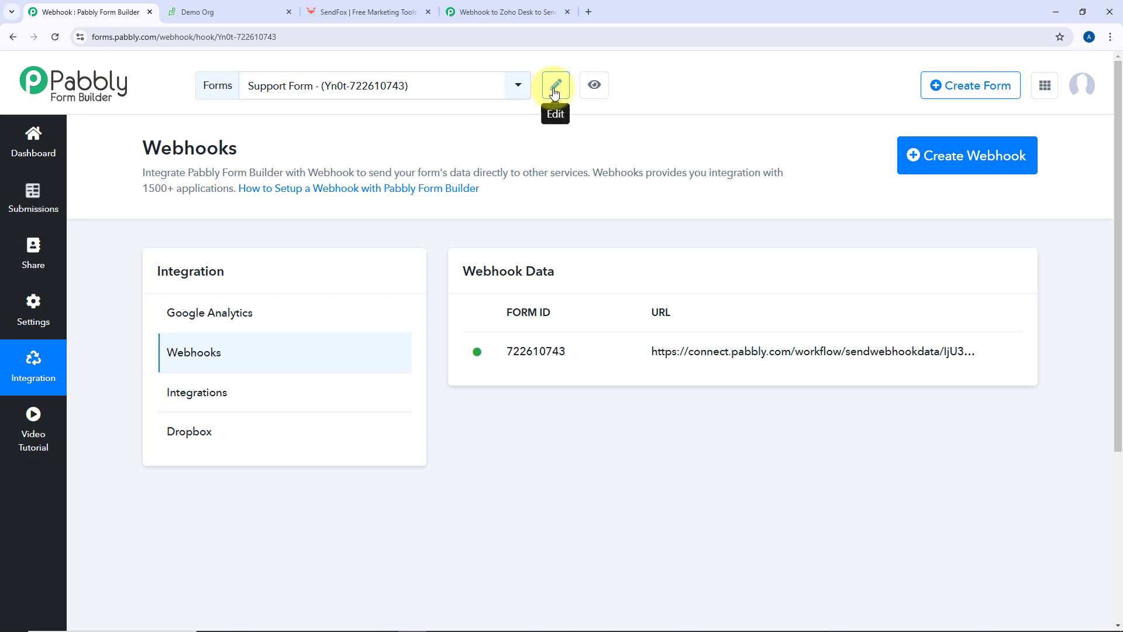
{"action": "left_click", "coordinate": [492, 11]}
{"action": "scroll", "coordinate": [238, 275], "scroll_direction": "down", "scroll_amount": 3}
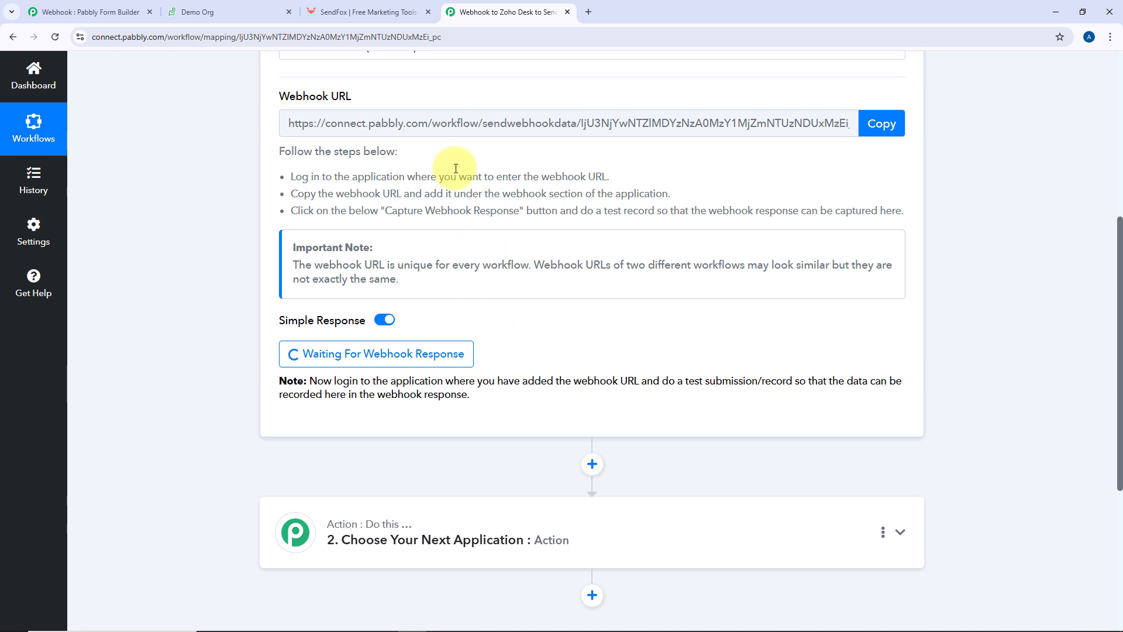
{"action": "left_click", "coordinate": [118, 13]}
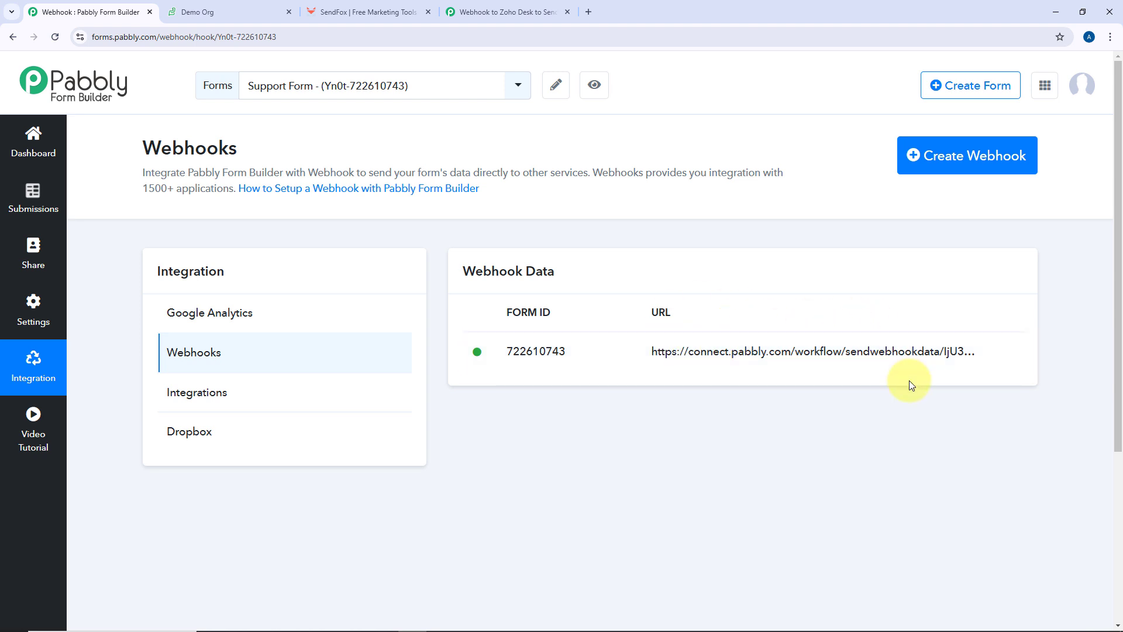
Open the live Support Form and enter the name, mobile number and query type Problem
{"action": "left_click", "coordinate": [595, 85]}
{"action": "left_click", "coordinate": [224, 8]}
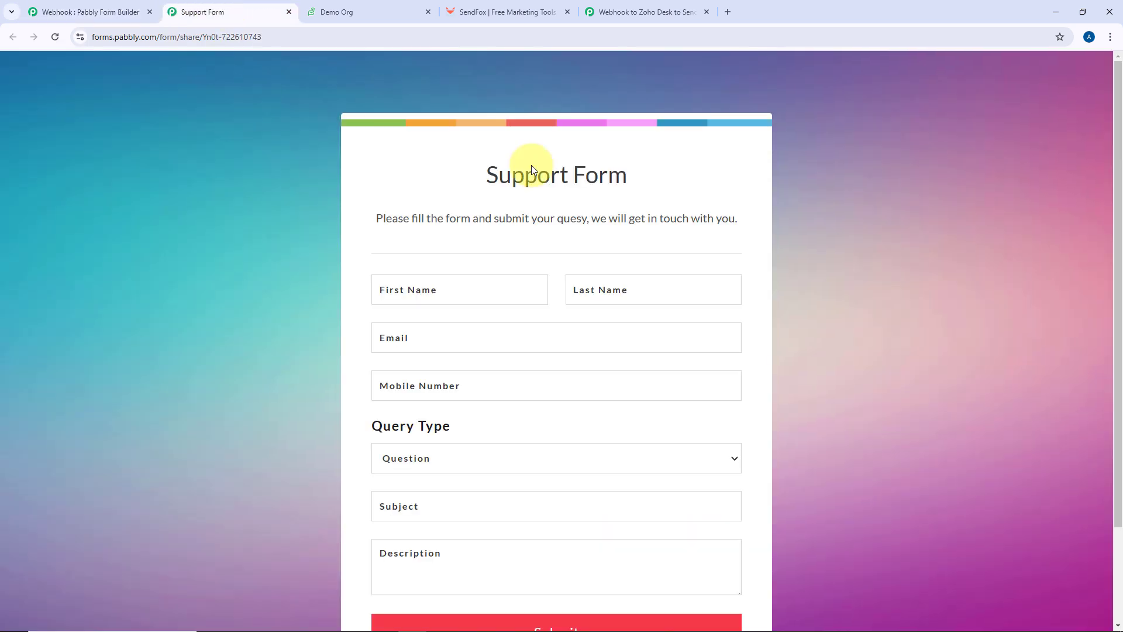
{"action": "left_click", "coordinate": [461, 294]}
{"action": "type", "text": "Demo"}
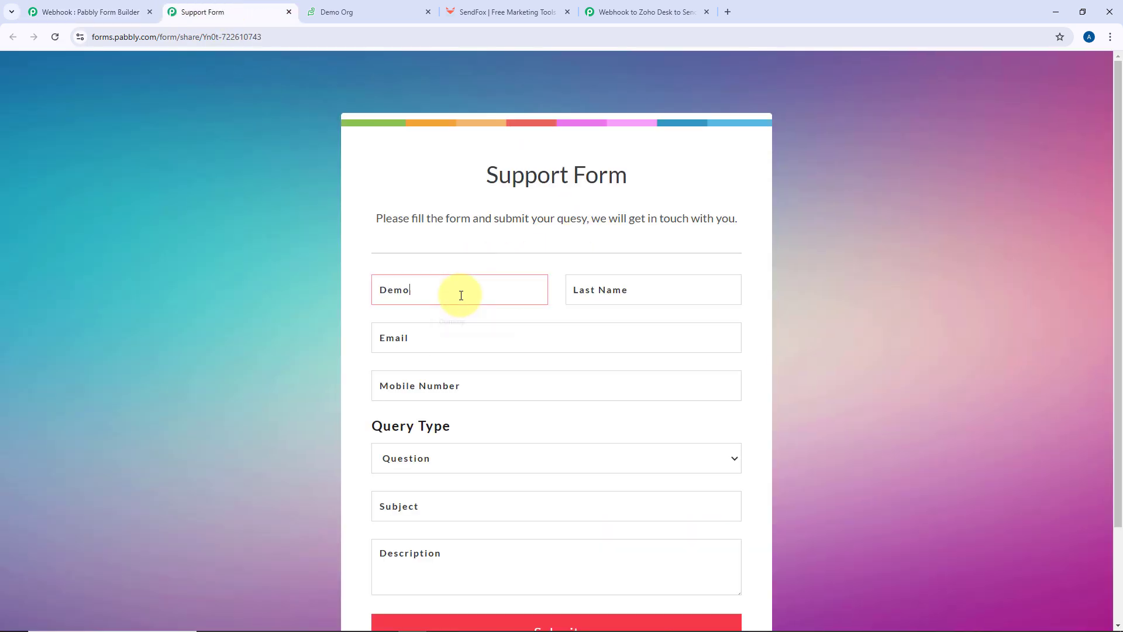
{"action": "type", "text": "Us"}
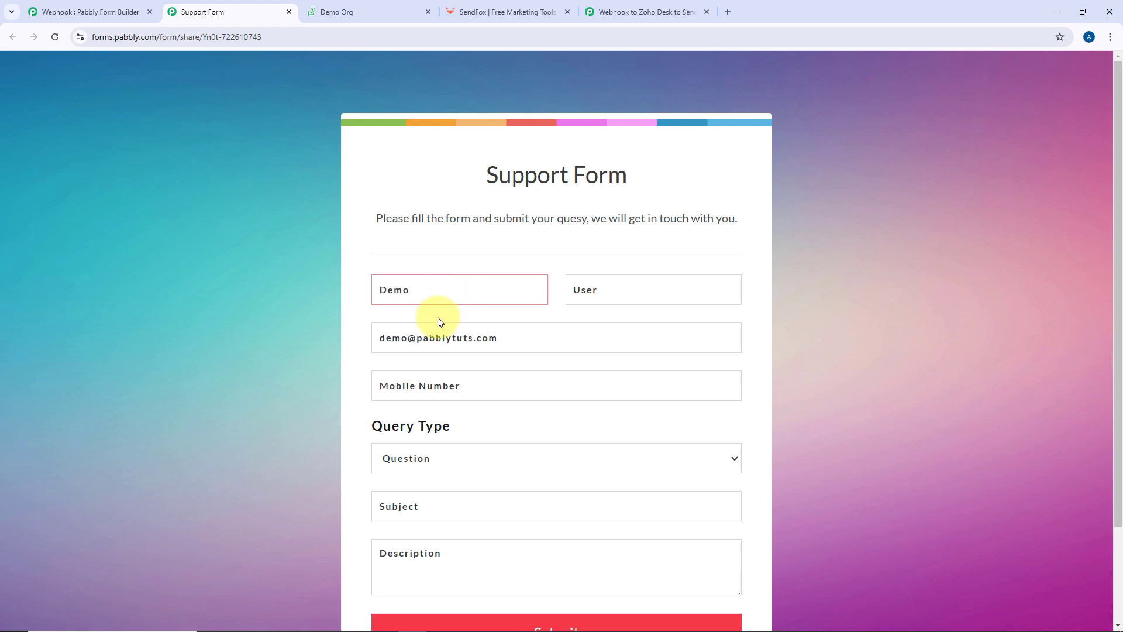
{"action": "left_click", "coordinate": [424, 383]}
{"action": "type", "text": "1234567890"}
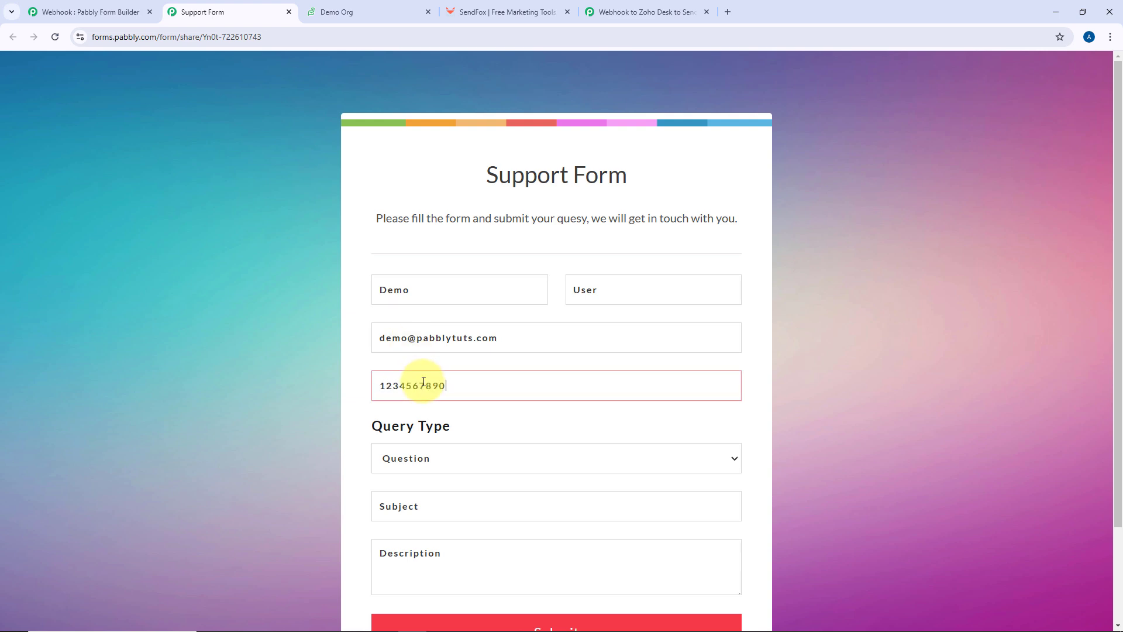
{"action": "scroll", "coordinate": [424, 382], "scroll_direction": "down", "scroll_amount": 2}
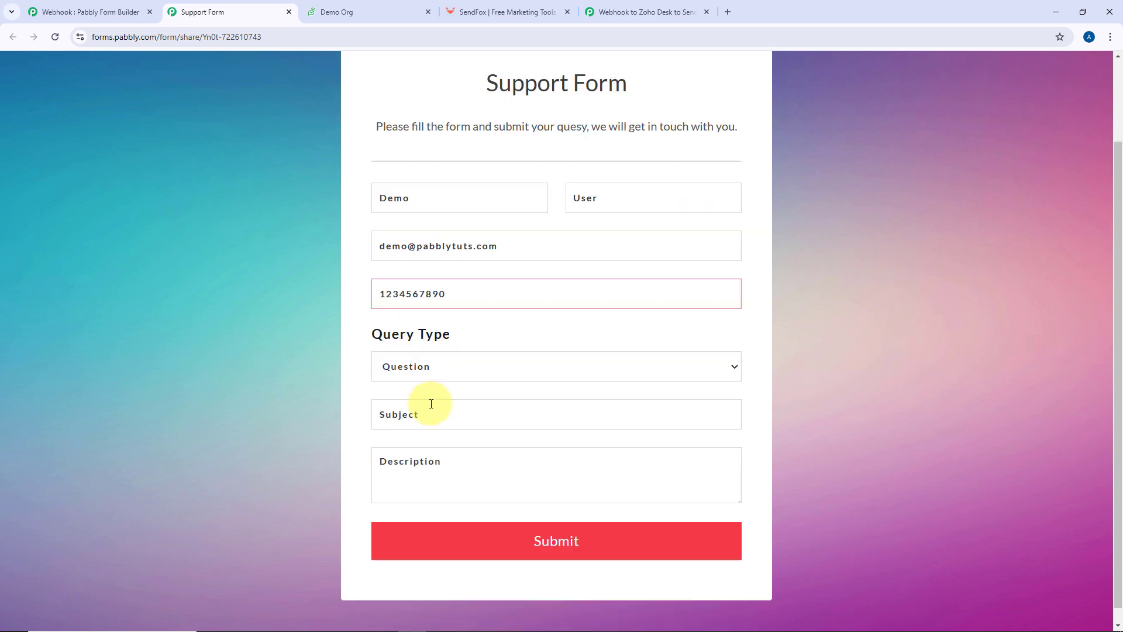
{"action": "left_click", "coordinate": [460, 342]}
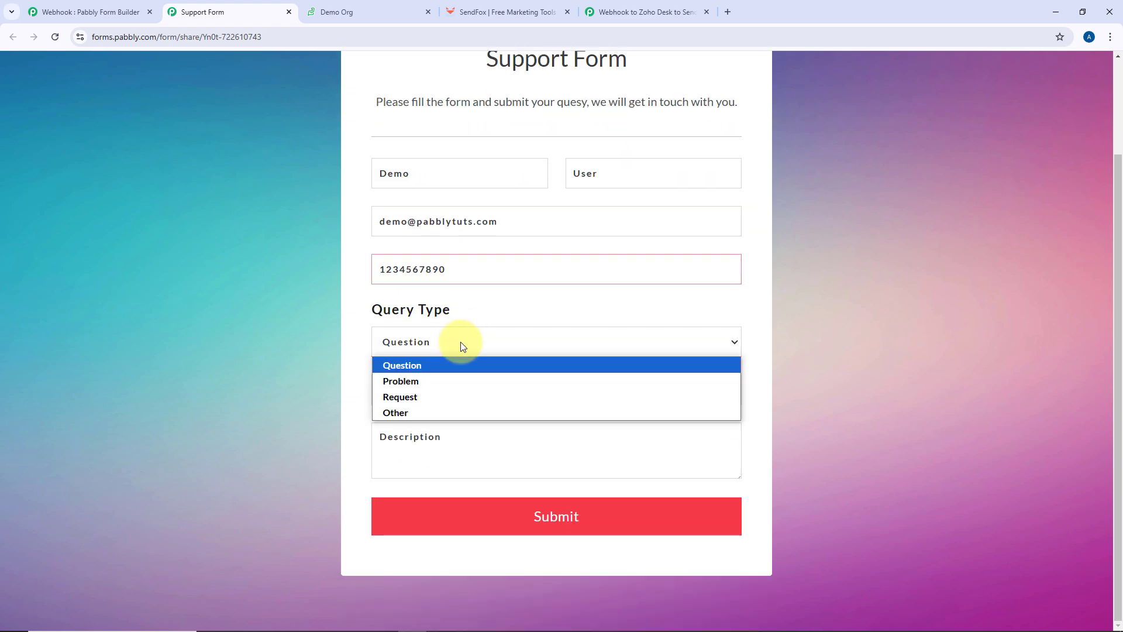
{"action": "left_click", "coordinate": [428, 384]}
Enter subject 'Issue with Google Sheets Integration' and the Google Sheets description, then submit
{"action": "left_click", "coordinate": [414, 390]}
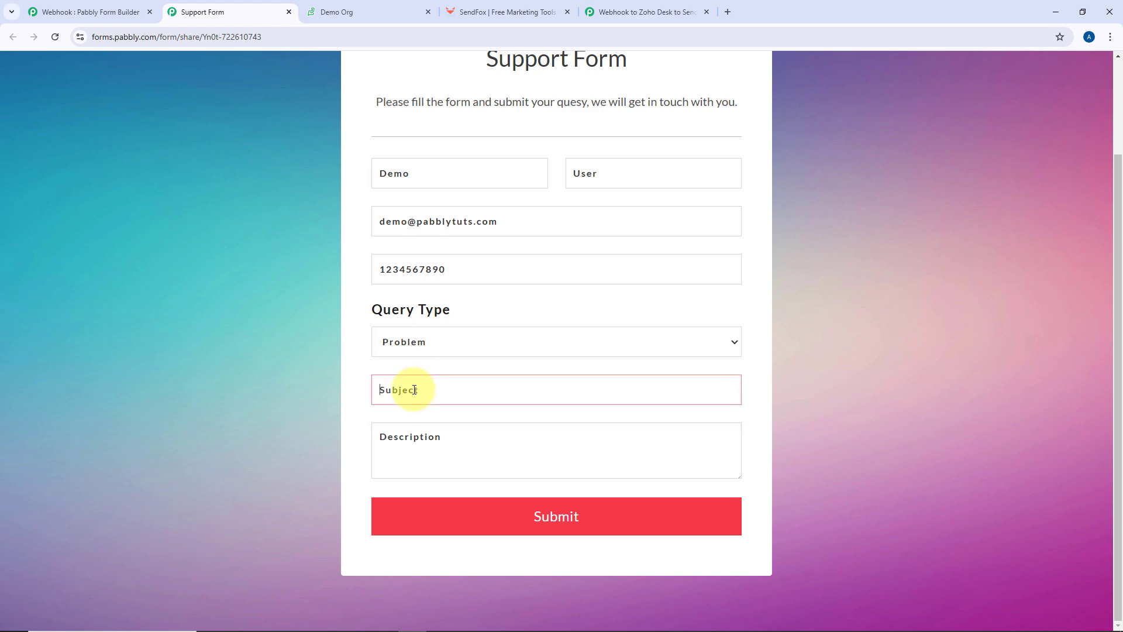
{"action": "type", "text": "Issue with Googel Sheets Integration"}
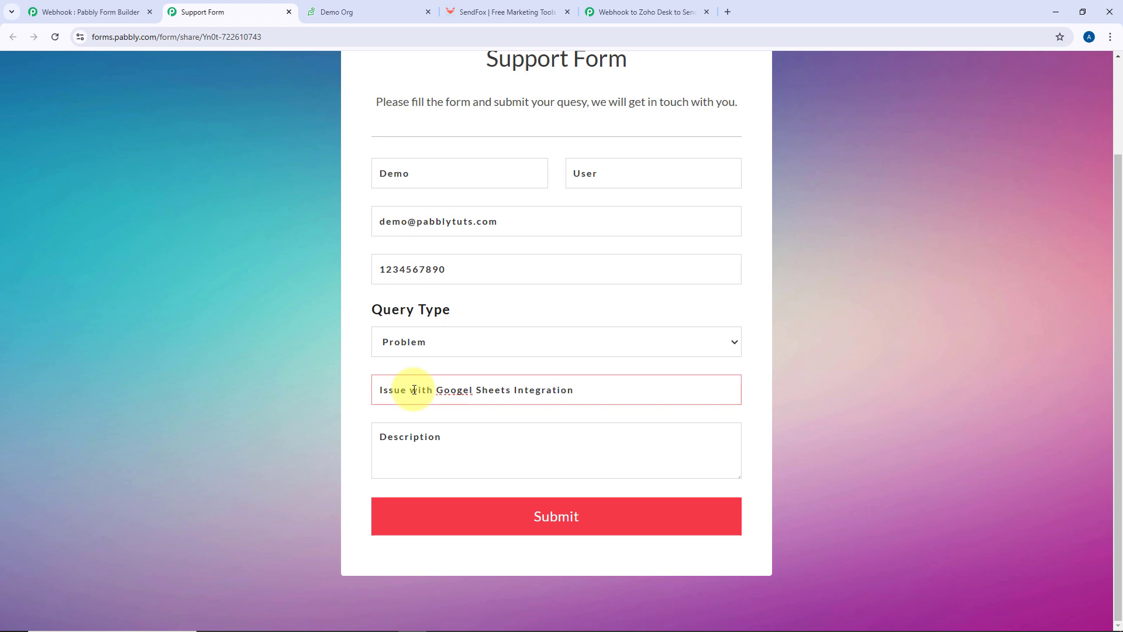
{"action": "left_click", "coordinate": [465, 389]}
{"action": "key", "text": "BackSpace"}
{"action": "key", "text": "Right"}
{"action": "type", "text": "e"}
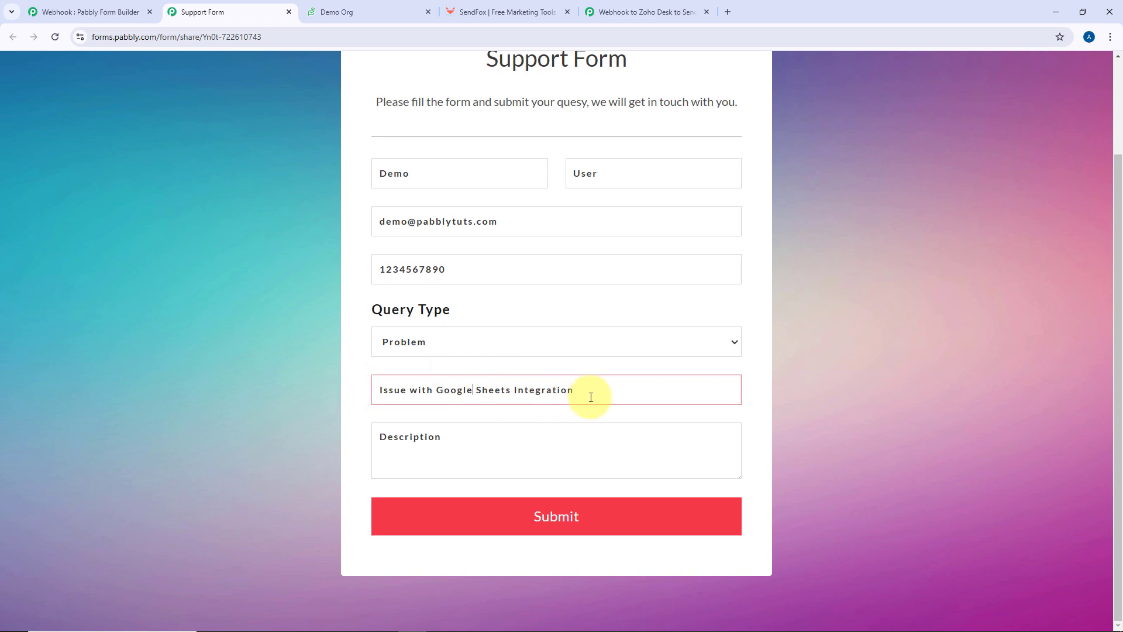
{"action": "left_click", "coordinate": [505, 443]}
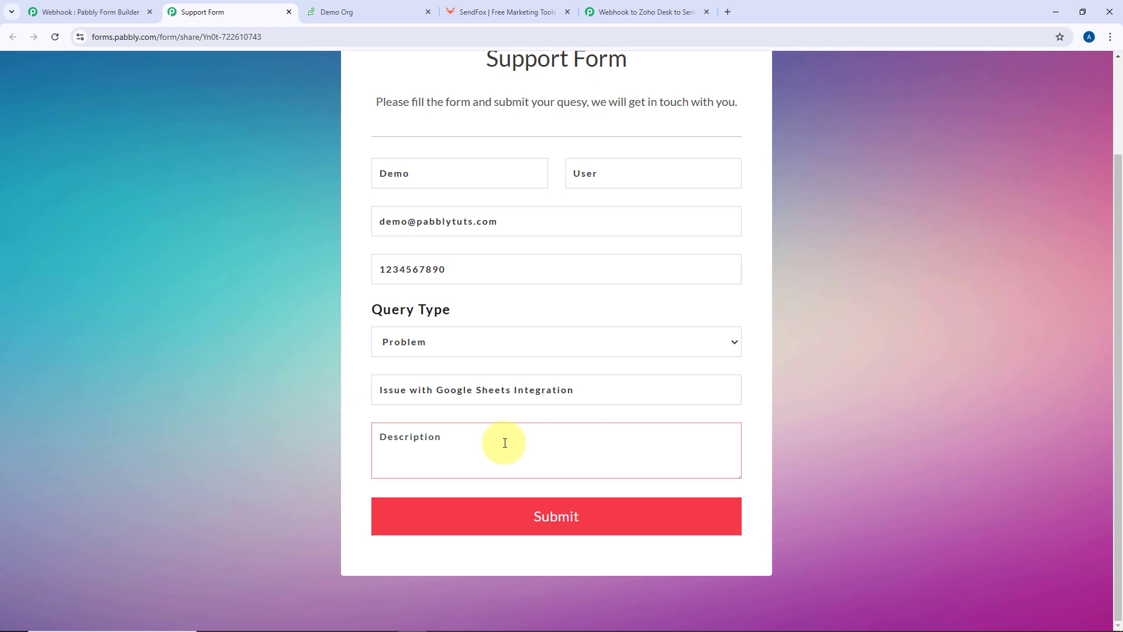
{"action": "type", "text": "I am not able to send all the data from my Google Sheets to Pabbly Connect."}
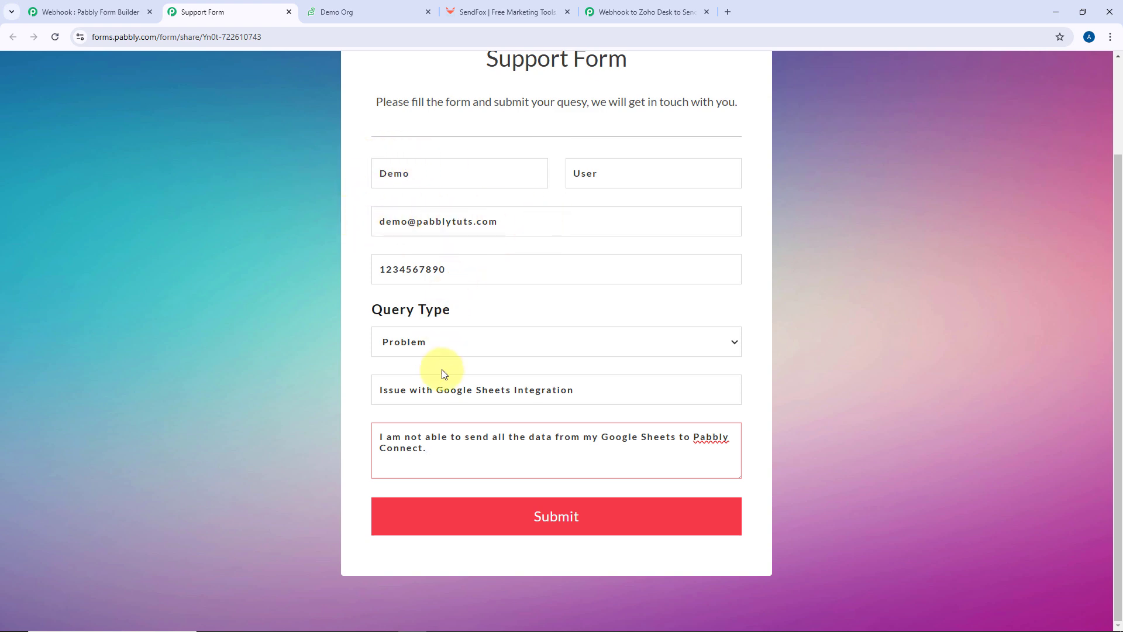
{"action": "left_click", "coordinate": [550, 522]}
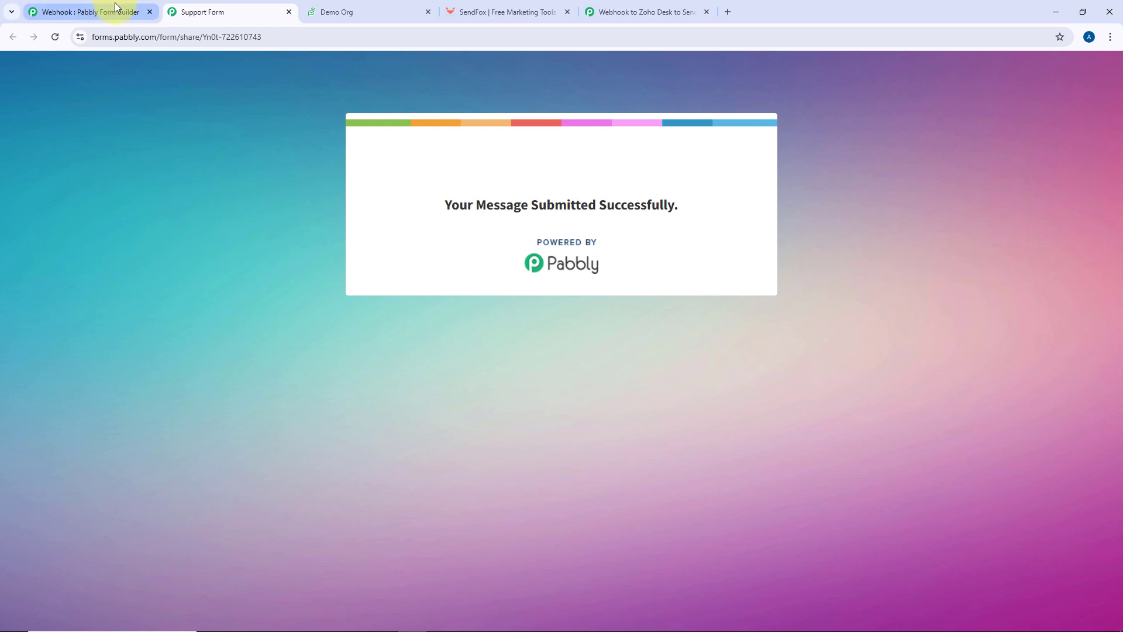
Return to the workflow and scroll through the webhook's captured response data
{"action": "left_click", "coordinate": [613, 9]}
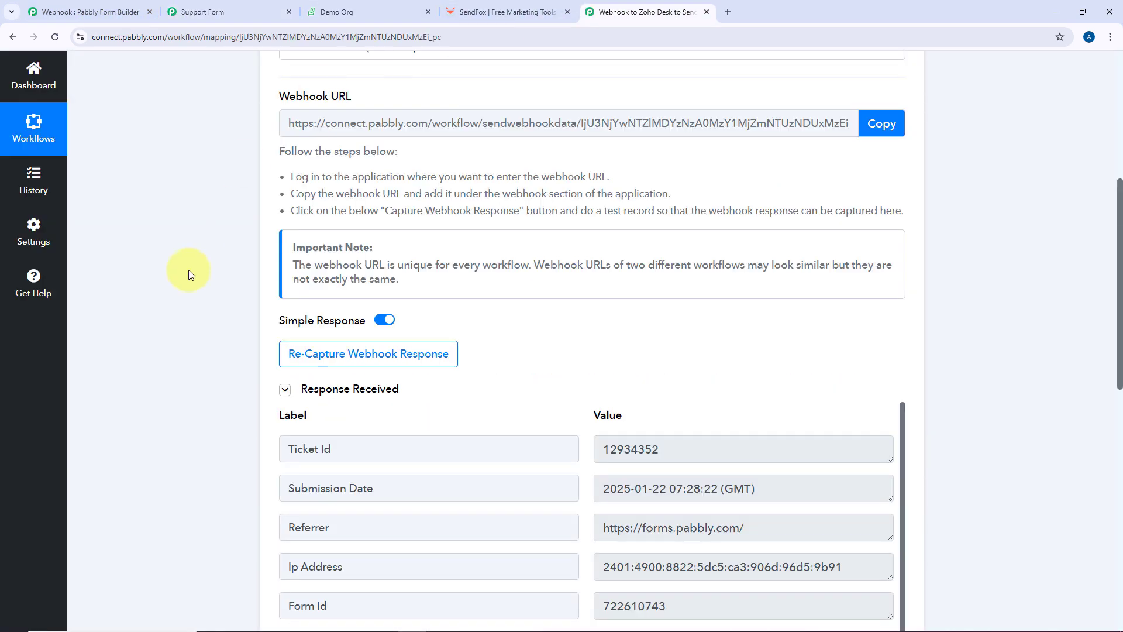
{"action": "scroll", "coordinate": [468, 351], "scroll_direction": "down", "scroll_amount": 4}
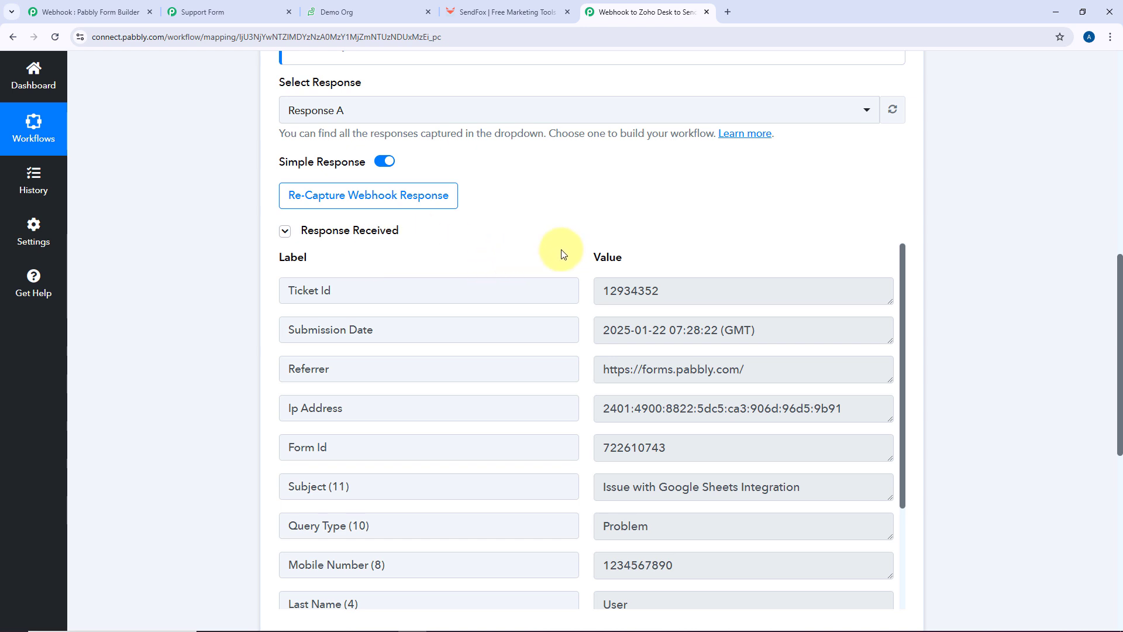
{"action": "scroll", "coordinate": [571, 251], "scroll_direction": "down", "scroll_amount": 3}
{"action": "scroll", "coordinate": [565, 213], "scroll_direction": "down", "scroll_amount": 1}
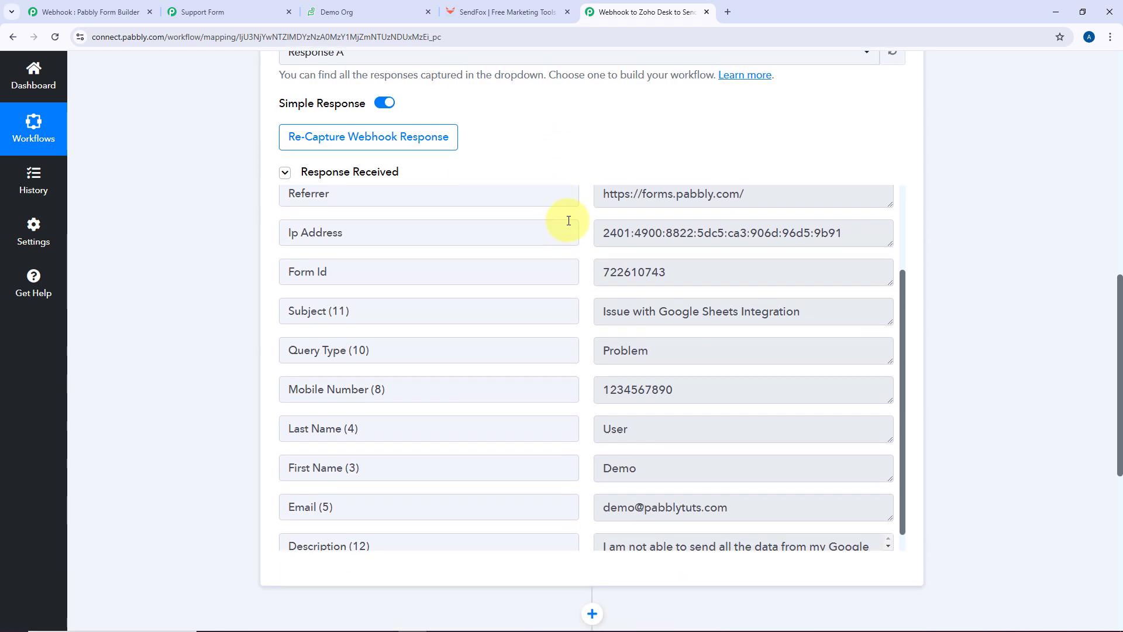
{"action": "scroll", "coordinate": [579, 251], "scroll_direction": "up", "scroll_amount": 4}
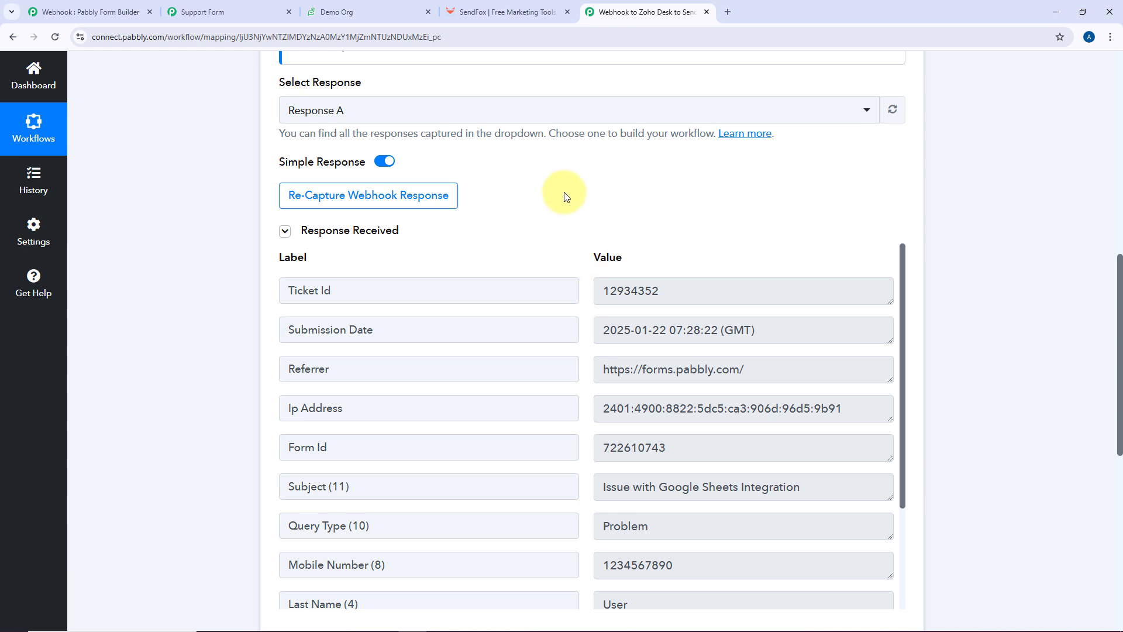
{"action": "scroll", "coordinate": [566, 196], "scroll_direction": "down", "scroll_amount": 2}
{"action": "left_click_drag", "start_coordinate": [602, 216], "coordinate": [719, 212]}
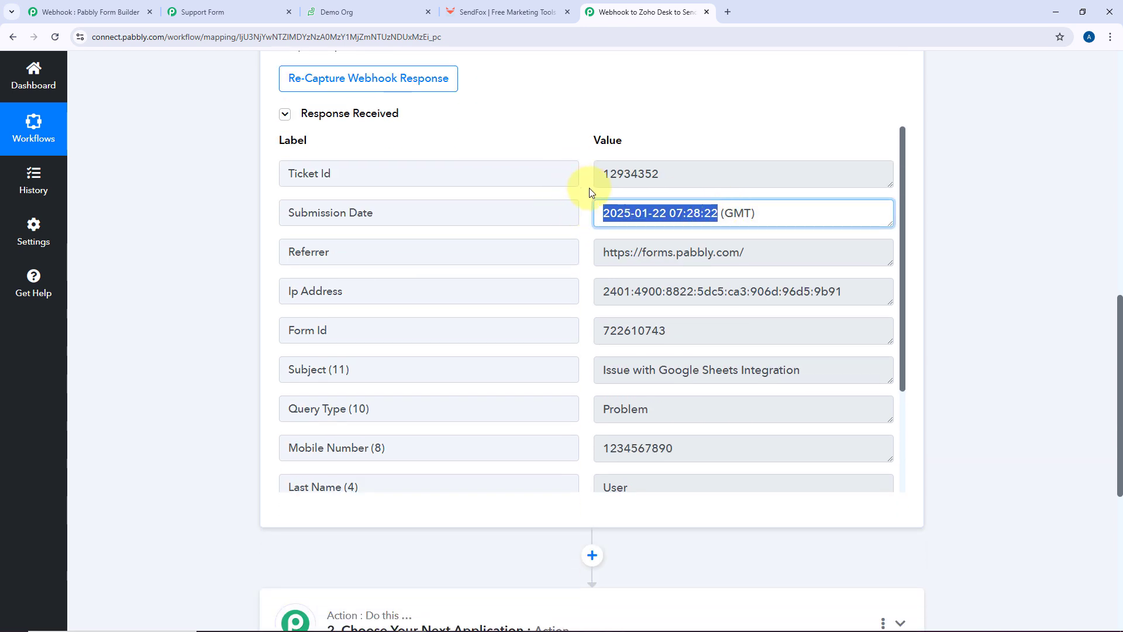
{"action": "left_click", "coordinate": [589, 188]}
{"action": "left_click_drag", "start_coordinate": [595, 172], "coordinate": [574, 213]}
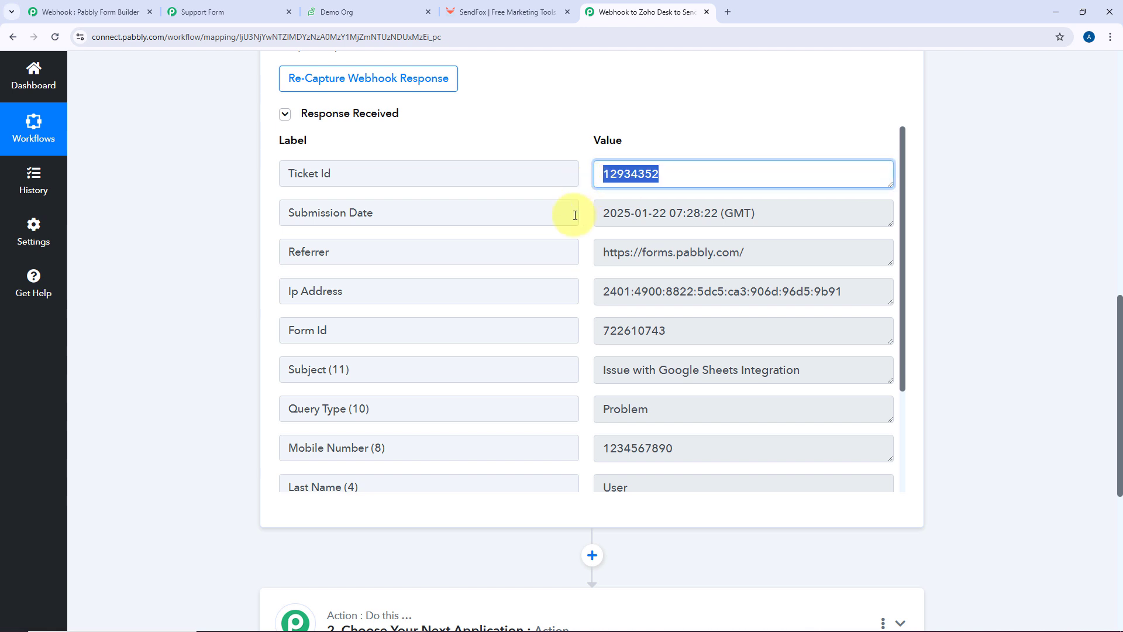
{"action": "scroll", "coordinate": [579, 220], "scroll_direction": "down", "scroll_amount": 1}
{"action": "scroll", "coordinate": [580, 221], "scroll_direction": "down", "scroll_amount": 1}
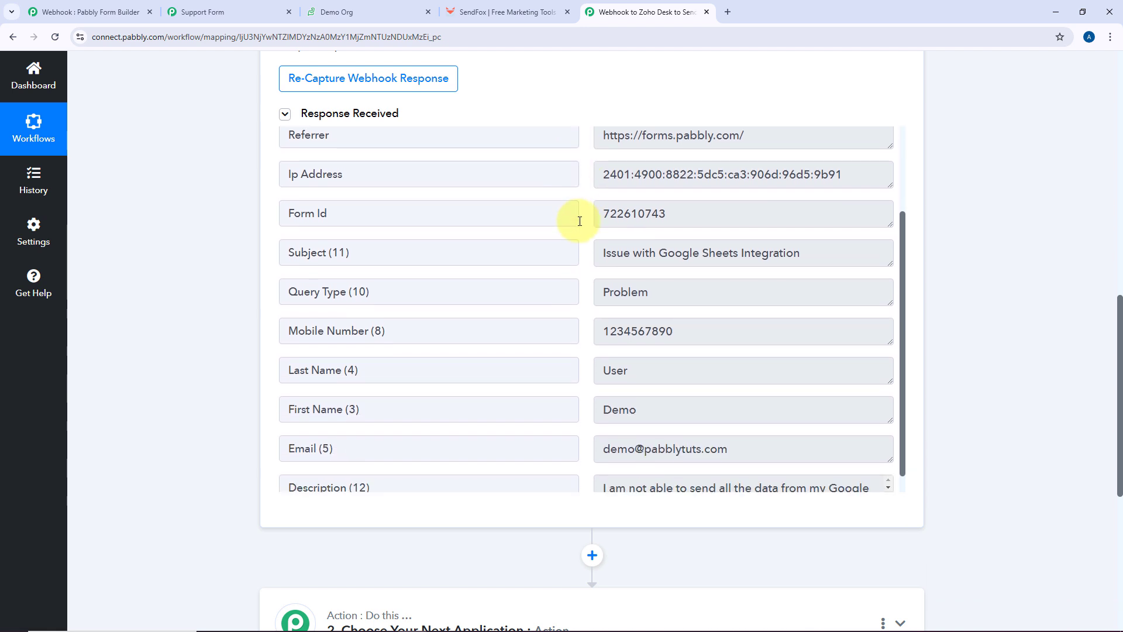
Inspect the captured Form Id, Subject, Query Type Problem, mobile number, last name and email values
{"action": "left_click_drag", "start_coordinate": [672, 217], "coordinate": [810, 255]}
{"action": "left_click", "coordinate": [588, 250]}
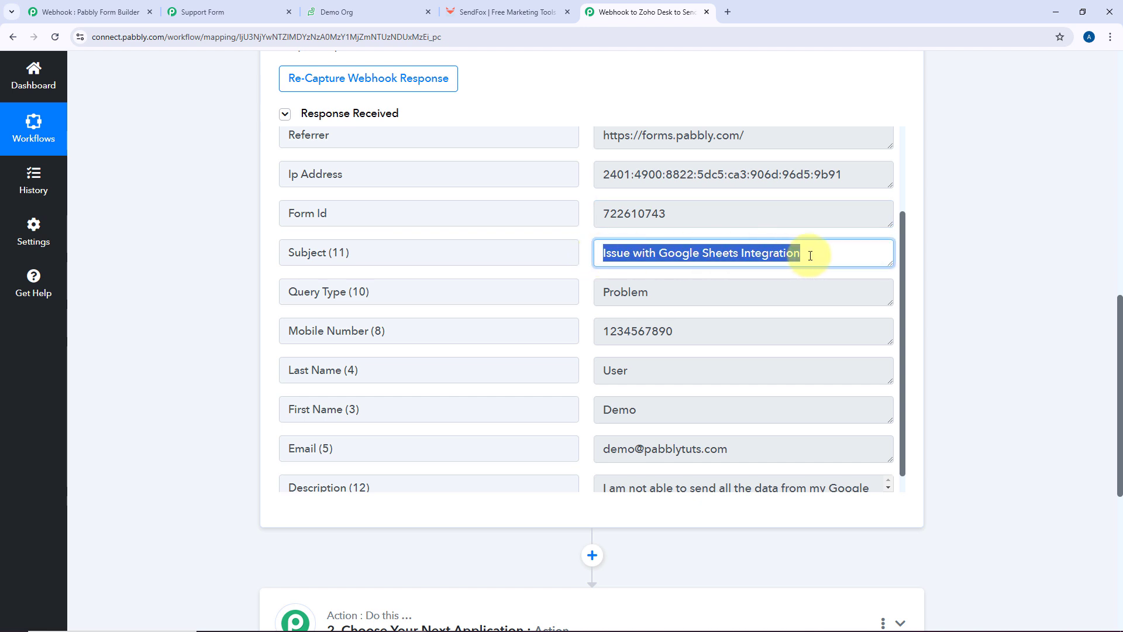
{"action": "scroll", "coordinate": [656, 268], "scroll_direction": "down", "scroll_amount": 1}
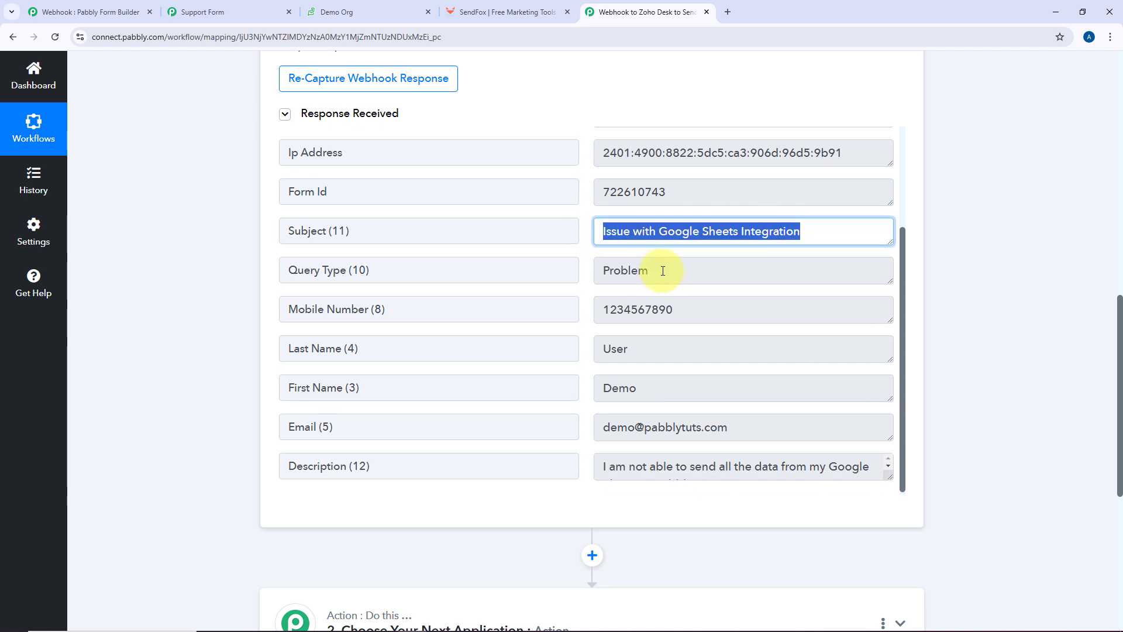
{"action": "left_click_drag", "start_coordinate": [662, 271], "coordinate": [580, 276]}
{"action": "left_click_drag", "start_coordinate": [670, 310], "coordinate": [592, 311]}
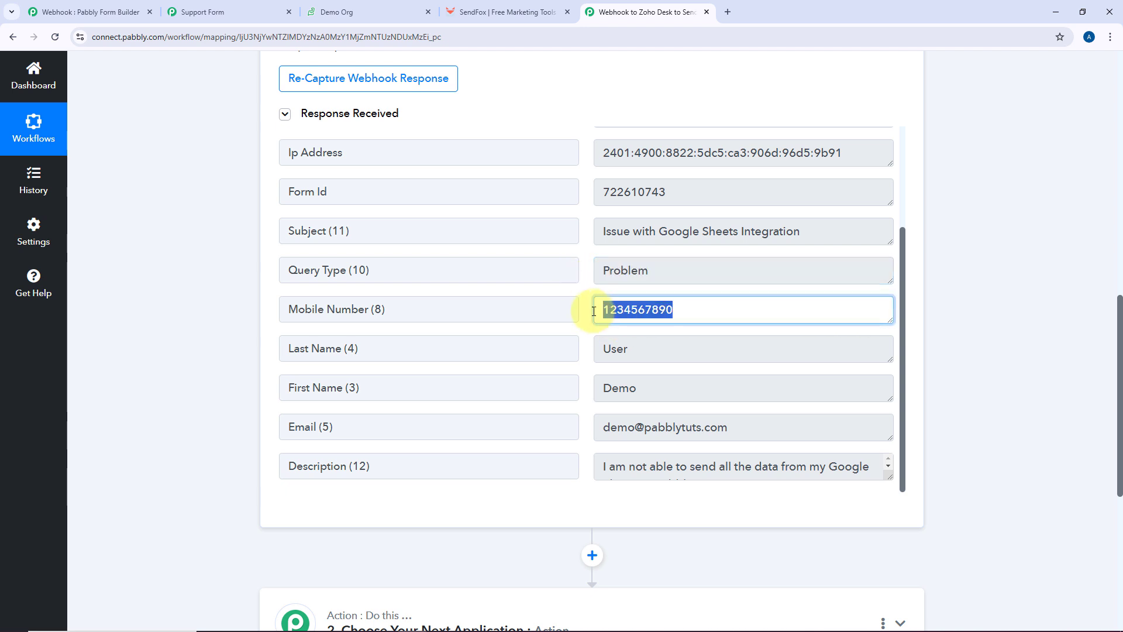
{"action": "left_click_drag", "start_coordinate": [667, 379], "coordinate": [586, 381]}
{"action": "left_click_drag", "start_coordinate": [644, 349], "coordinate": [548, 356]}
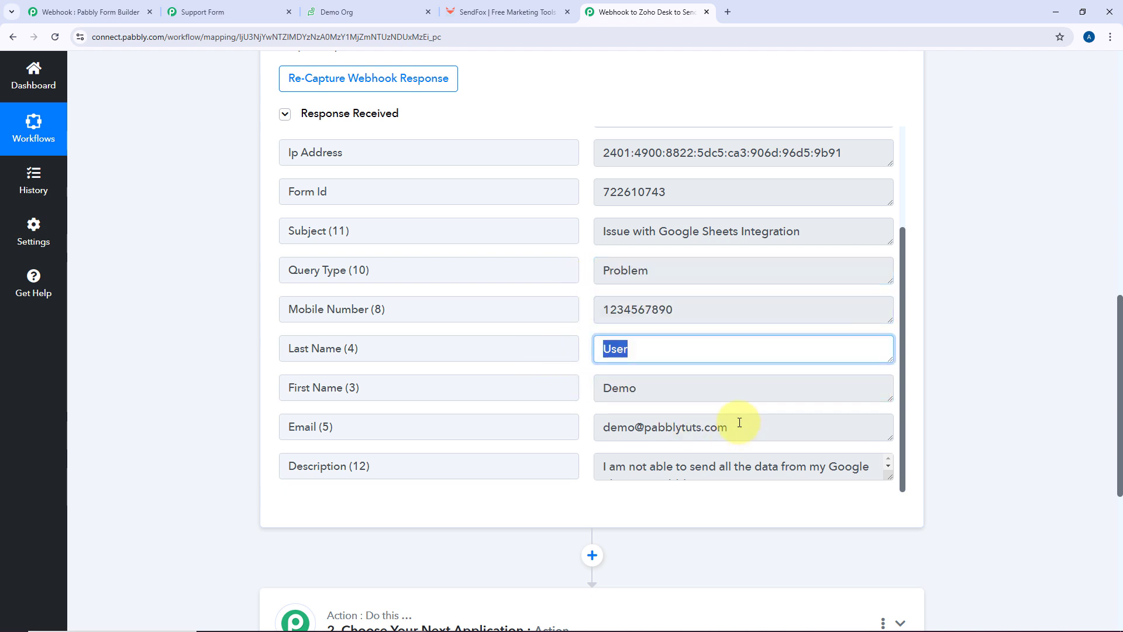
{"action": "left_click_drag", "start_coordinate": [740, 426], "coordinate": [589, 428]}
Resize the Description box to read the full description and recheck the first and last name
{"action": "left_click", "coordinate": [871, 477]}
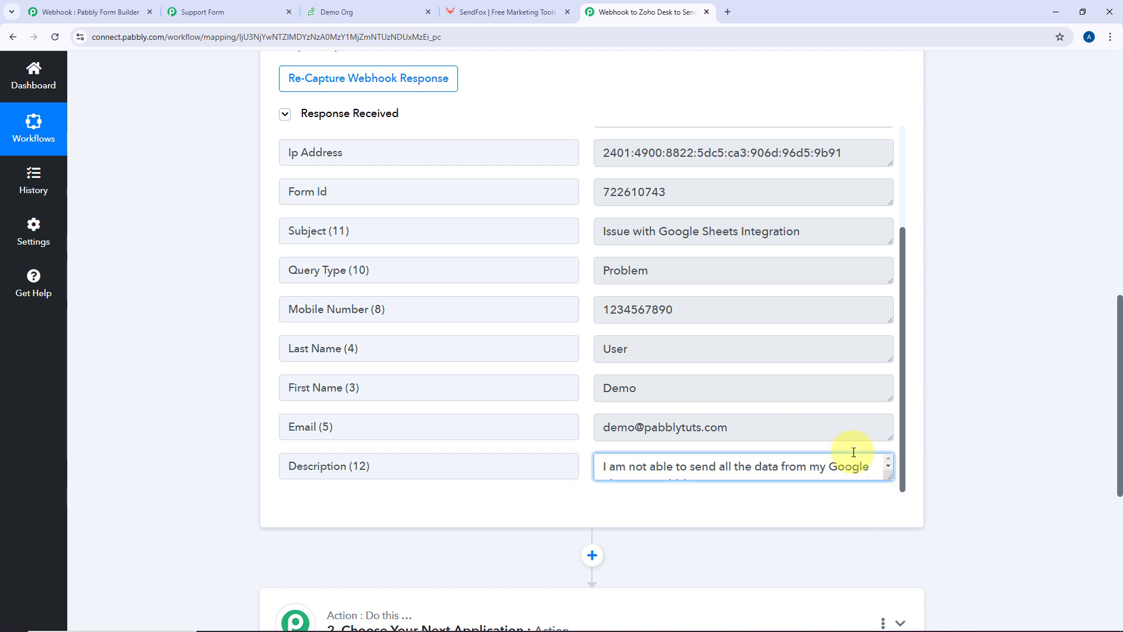
{"action": "scroll", "coordinate": [880, 435], "scroll_direction": "down", "scroll_amount": 2}
{"action": "left_click_drag", "start_coordinate": [894, 363], "coordinate": [894, 380]}
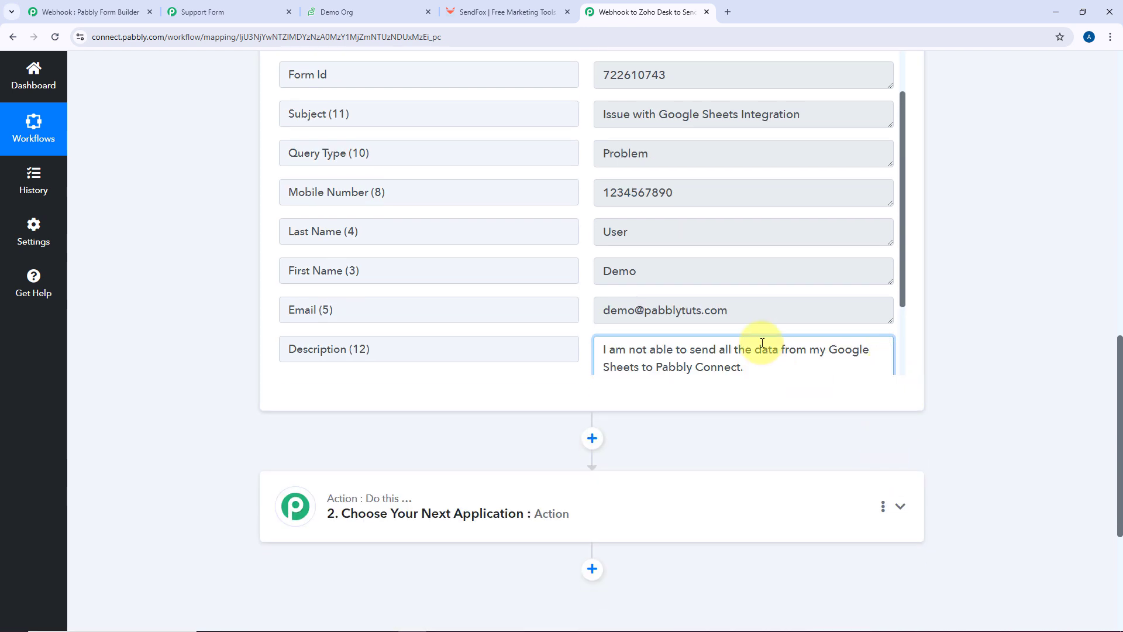
{"action": "scroll", "coordinate": [588, 292], "scroll_direction": "up", "scroll_amount": 2}
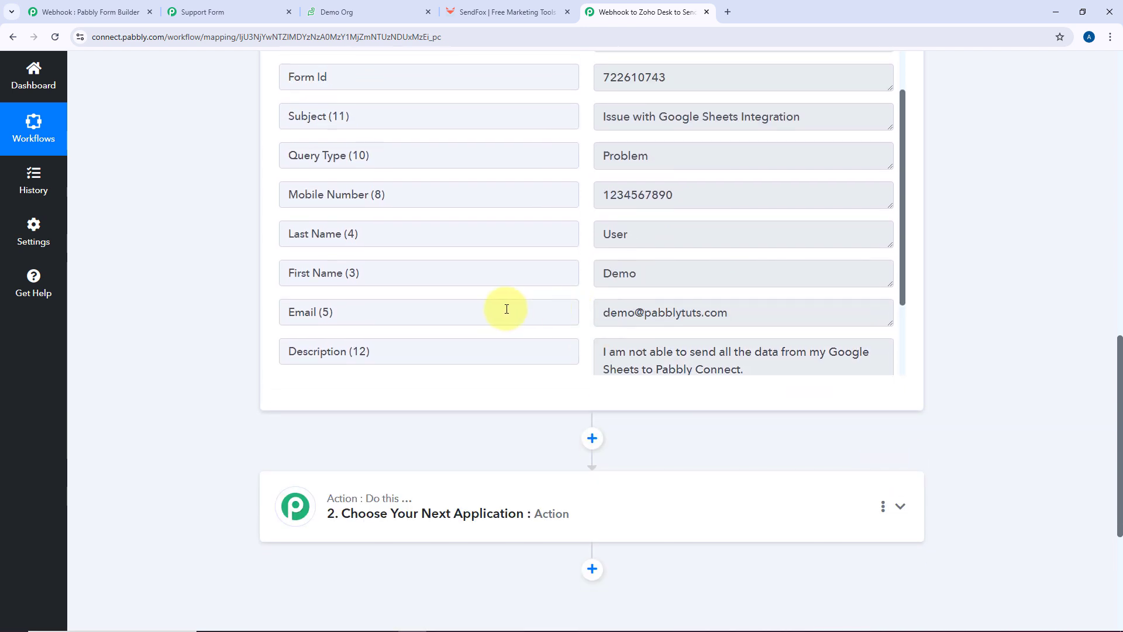
{"action": "scroll", "coordinate": [209, 283], "scroll_direction": "up", "scroll_amount": 6}
{"action": "scroll", "coordinate": [217, 283], "scroll_direction": "up", "scroll_amount": 4}
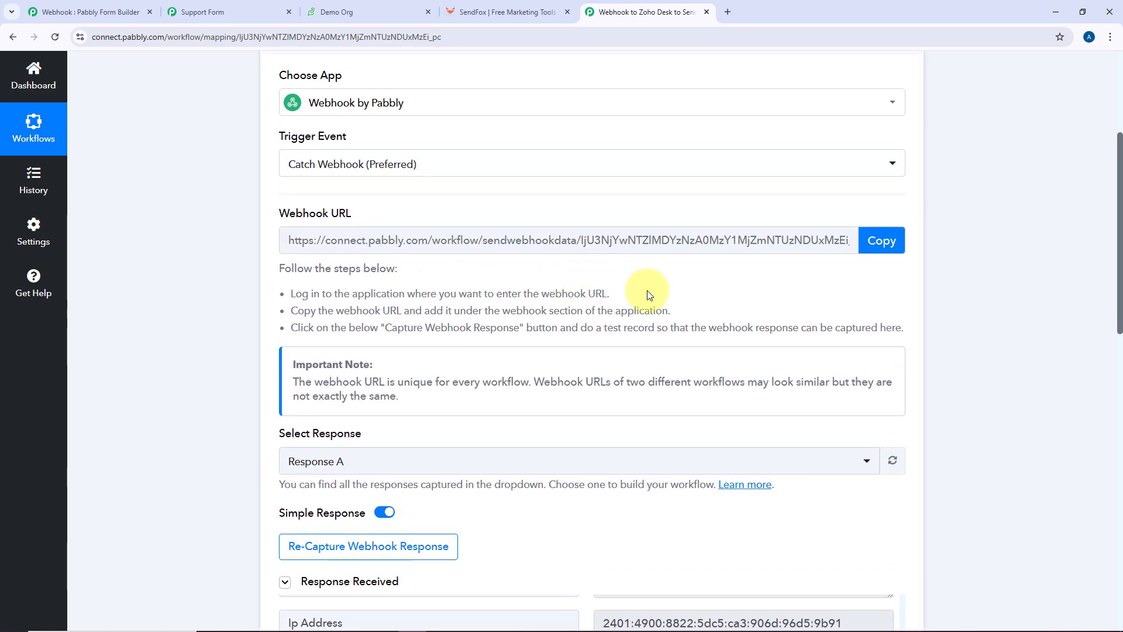
{"action": "scroll", "coordinate": [647, 290], "scroll_direction": "down", "scroll_amount": 7}
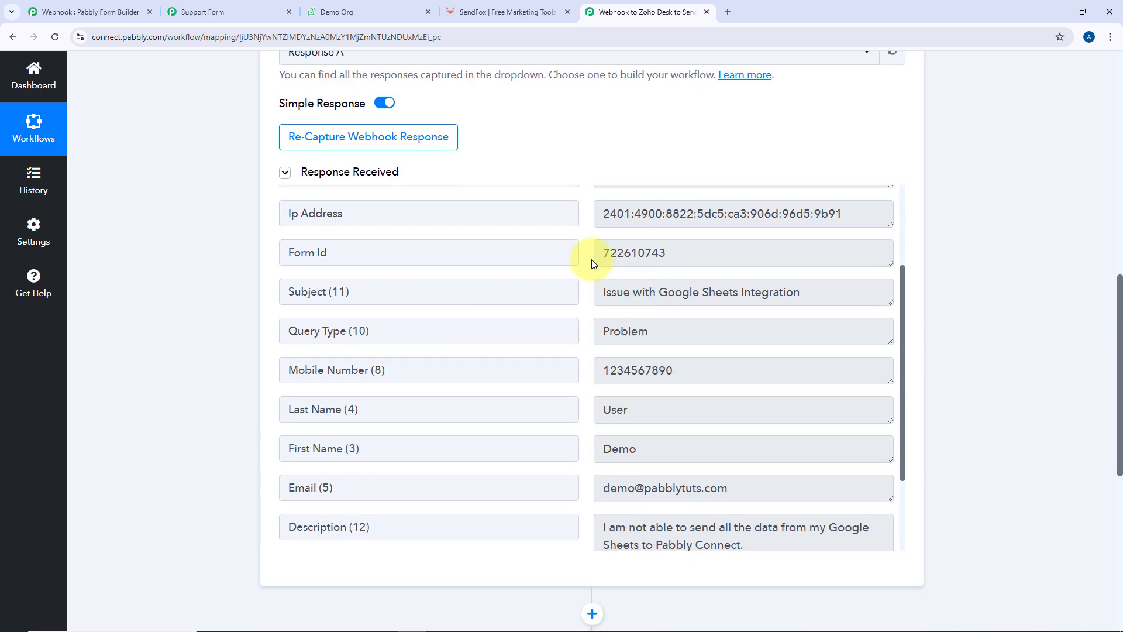
{"action": "scroll", "coordinate": [593, 301], "scroll_direction": "down", "scroll_amount": 1}
{"action": "scroll", "coordinate": [557, 171], "scroll_direction": "down", "scroll_amount": 1}
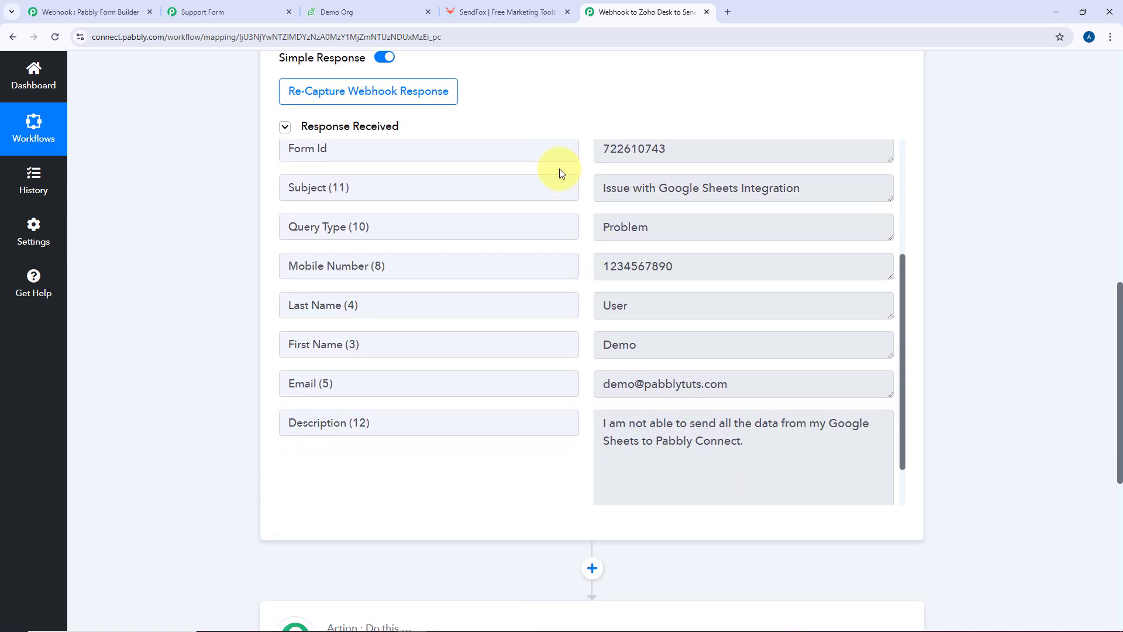
{"action": "scroll", "coordinate": [575, 265], "scroll_direction": "down", "scroll_amount": 1}
{"action": "scroll", "coordinate": [575, 266], "scroll_direction": "up", "scroll_amount": 1}
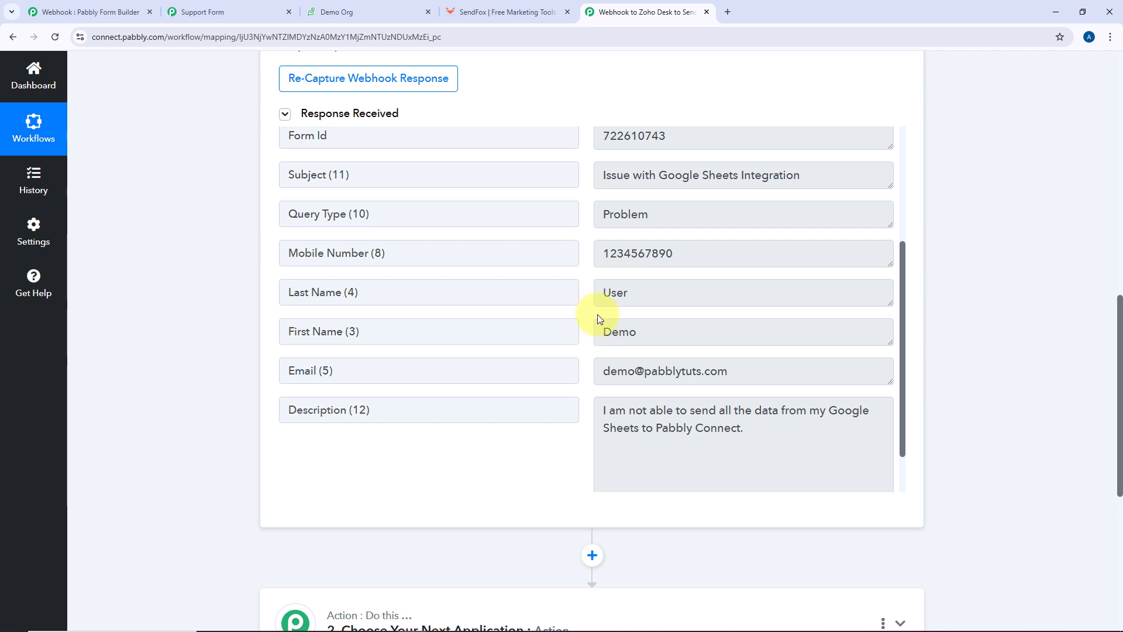
{"action": "double_click", "coordinate": [656, 324]}
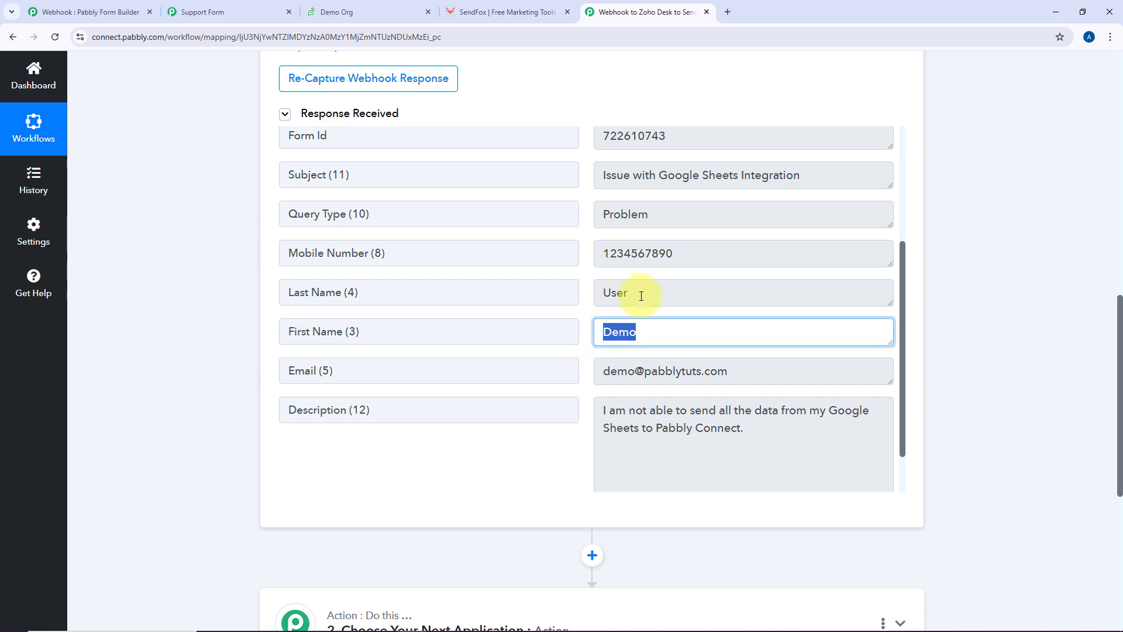
{"action": "double_click", "coordinate": [609, 293]}
{"action": "left_click", "coordinate": [254, 6]}
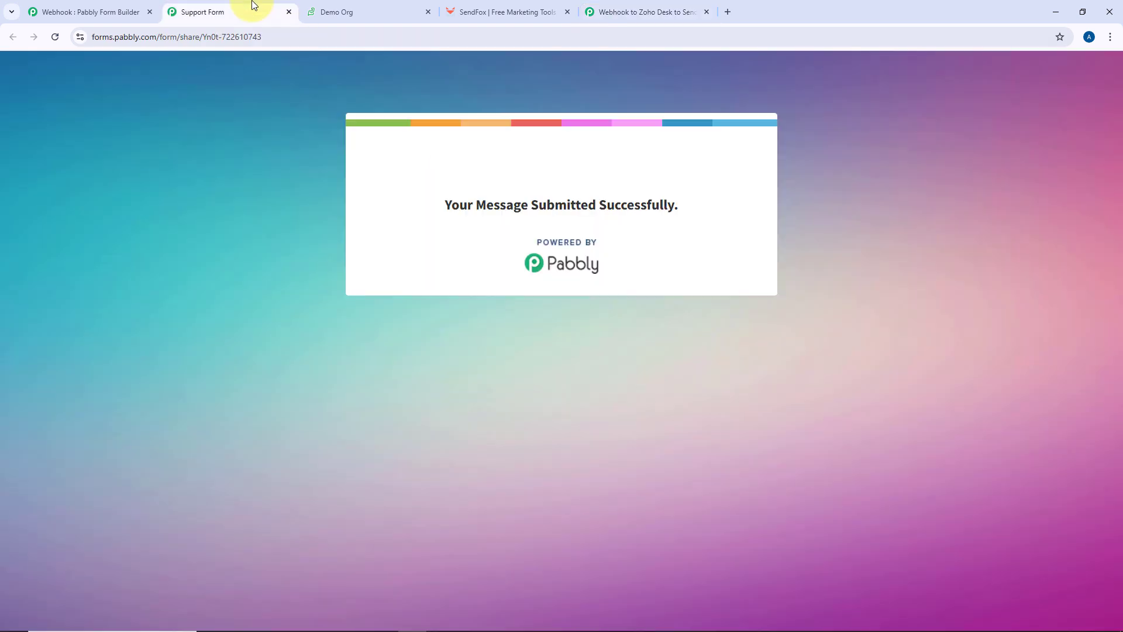
{"action": "left_click", "coordinate": [344, 8]}
{"action": "left_click", "coordinate": [659, 9]}
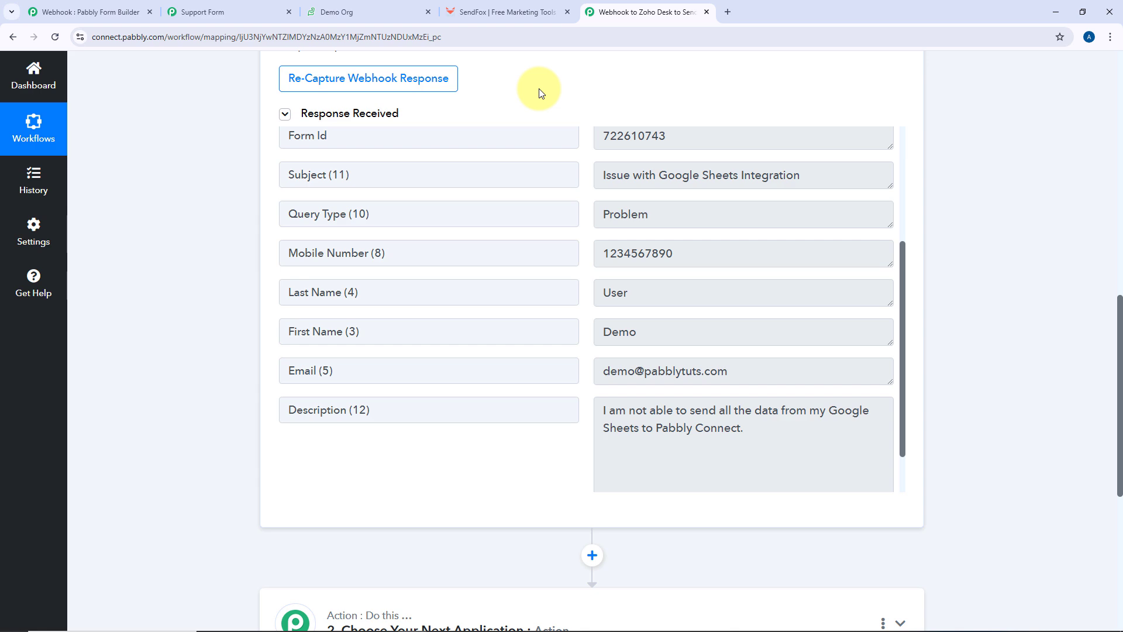
{"action": "scroll", "coordinate": [220, 231], "scroll_direction": "down", "scroll_amount": 6}
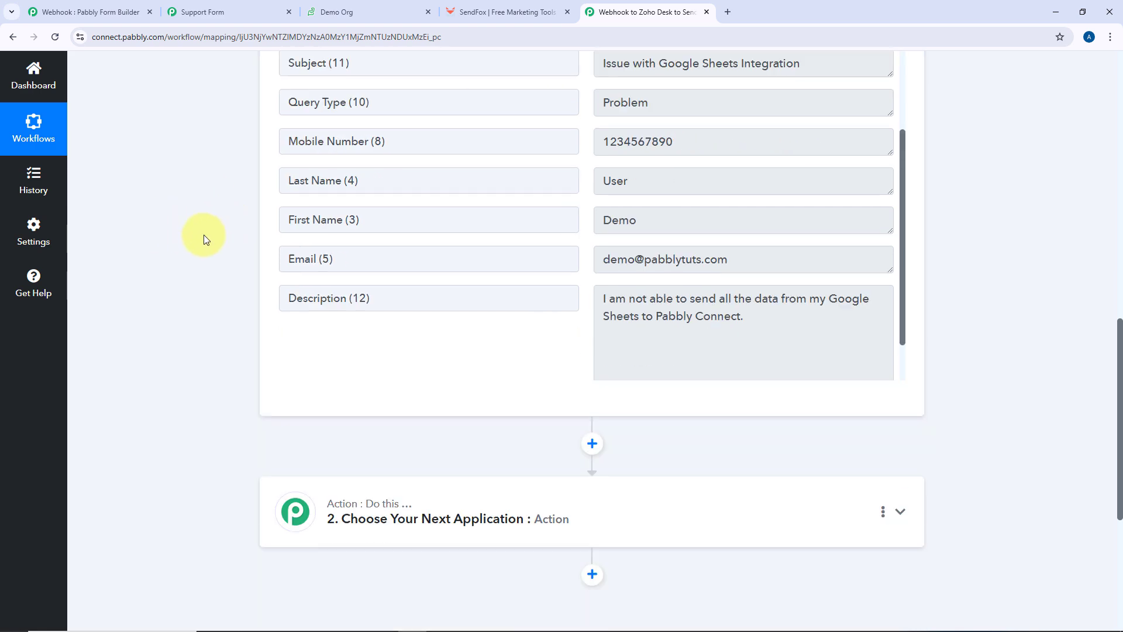
Set step 2 to the Zoho Desk app with the Create Contact action event
{"action": "left_click", "coordinate": [567, 253]}
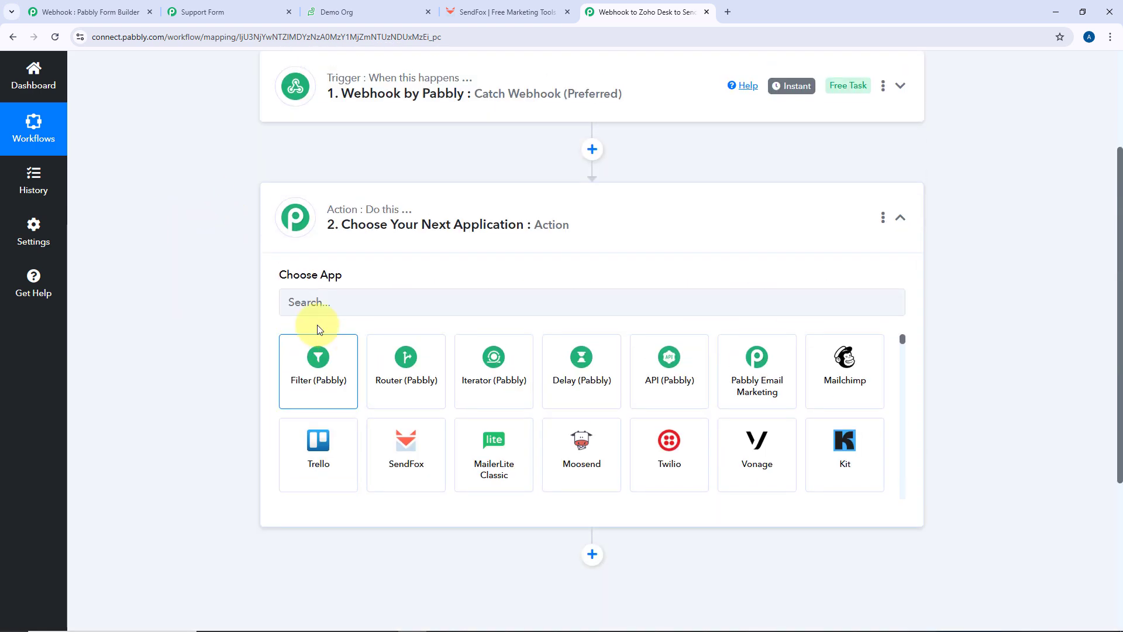
{"action": "left_click", "coordinate": [329, 313]}
{"action": "type", "text": "Zoho D"}
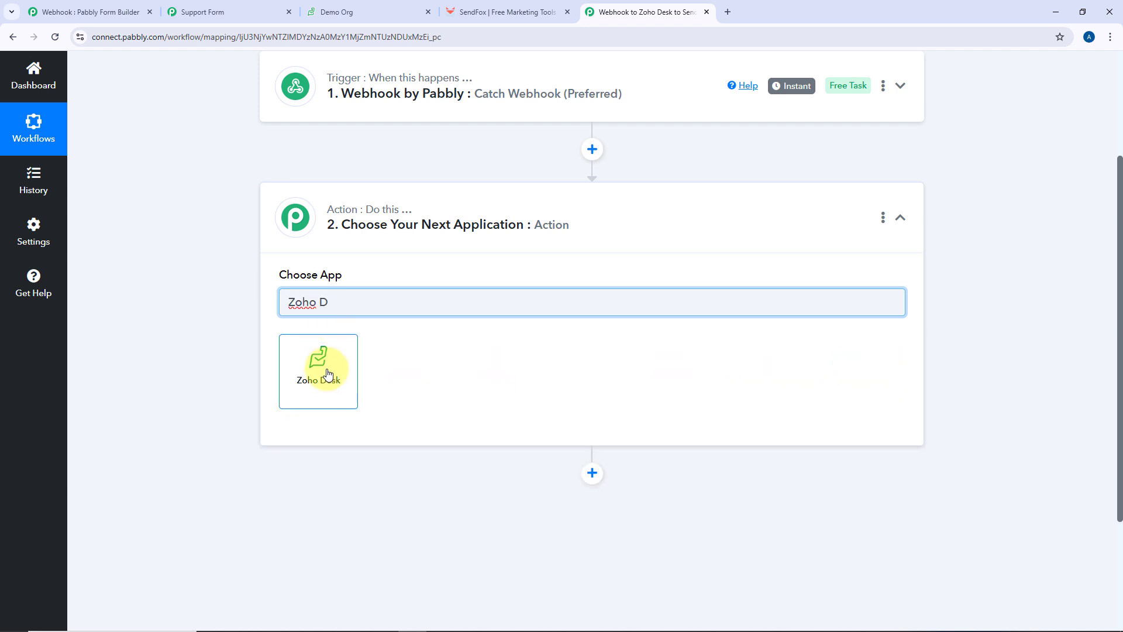
{"action": "left_click", "coordinate": [328, 373]}
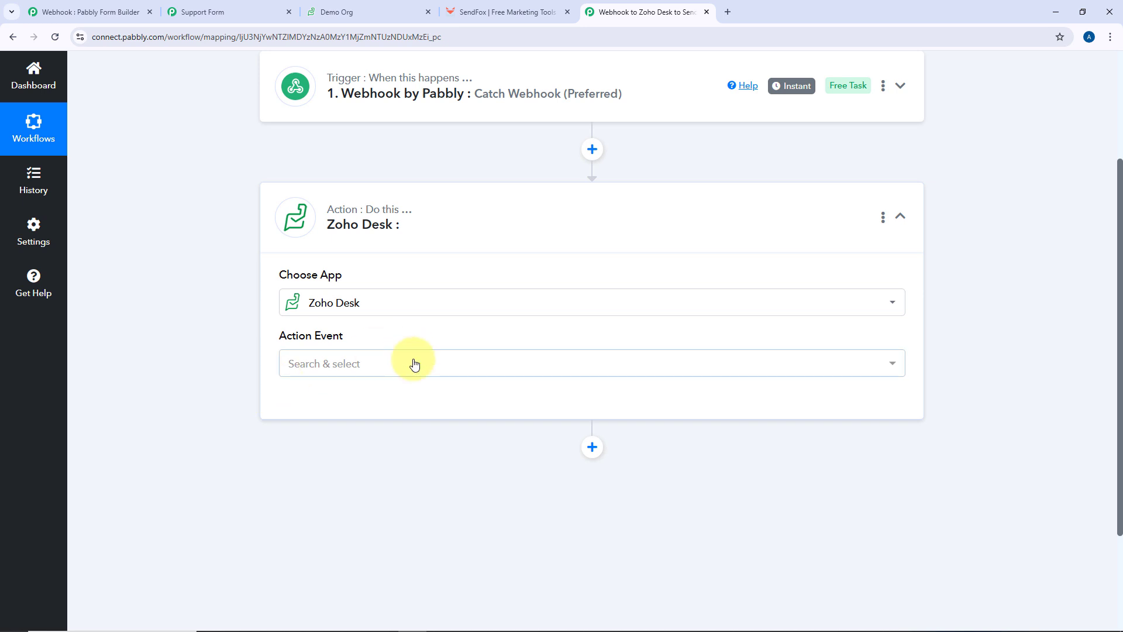
{"action": "left_click", "coordinate": [414, 364]}
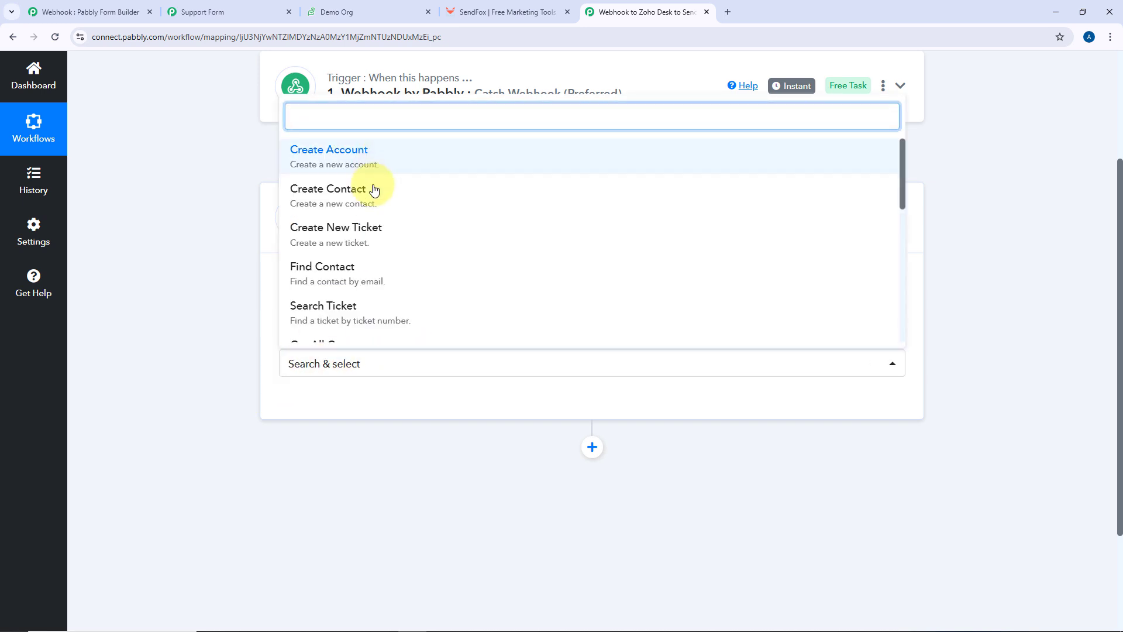
{"action": "left_click", "coordinate": [372, 189]}
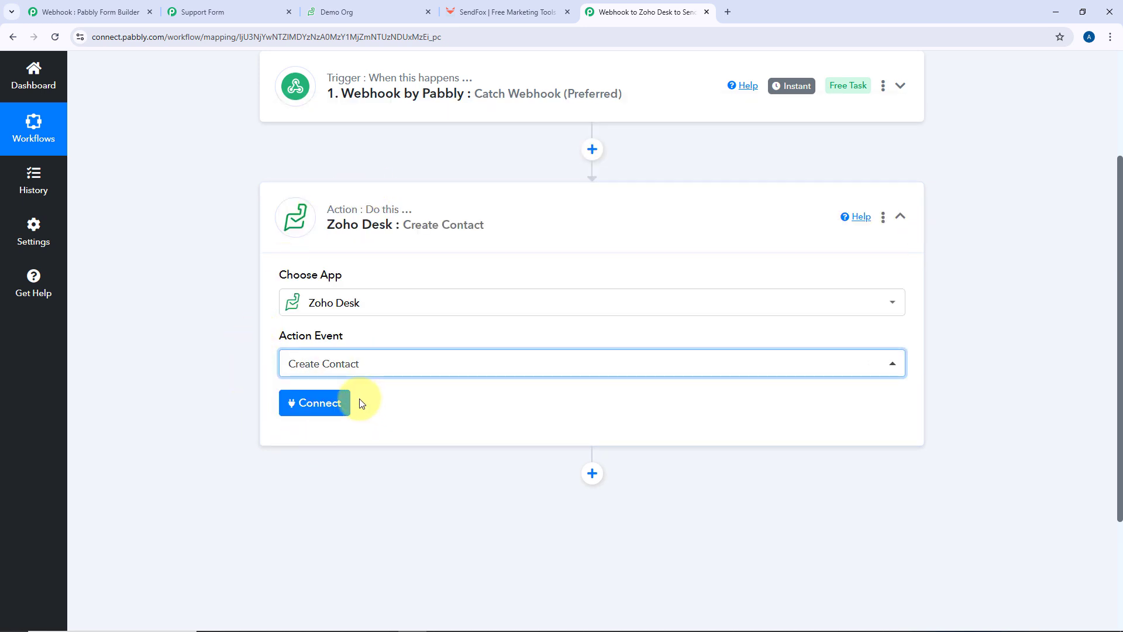
Add a new Zoho Desk connection and begin authorizing it
{"action": "left_click", "coordinate": [320, 406]}
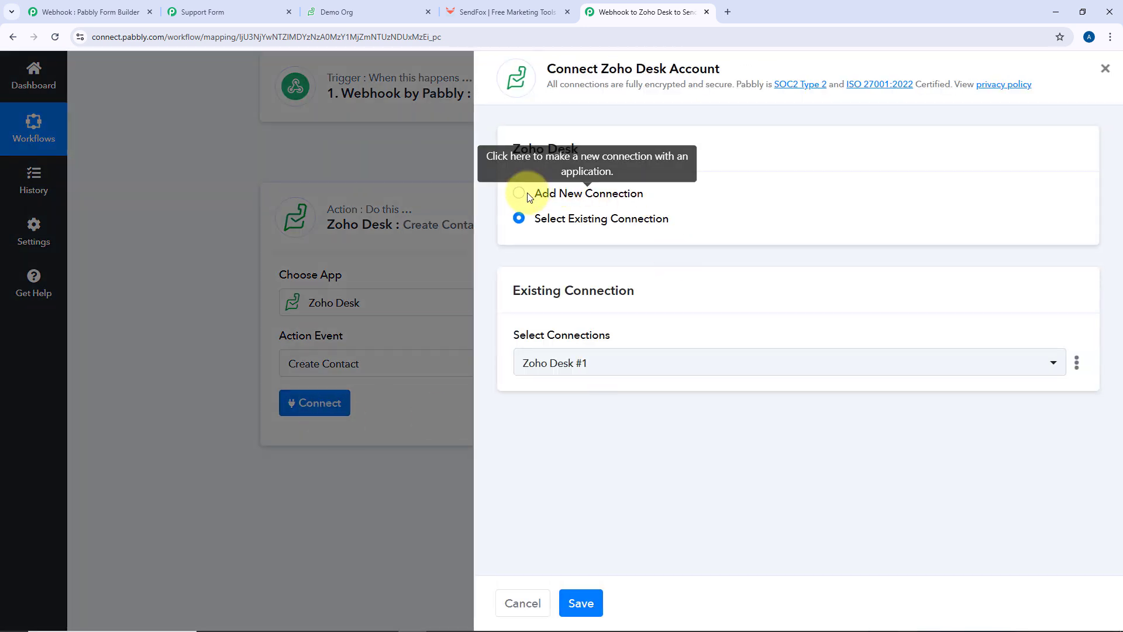
{"action": "left_click", "coordinate": [519, 193]}
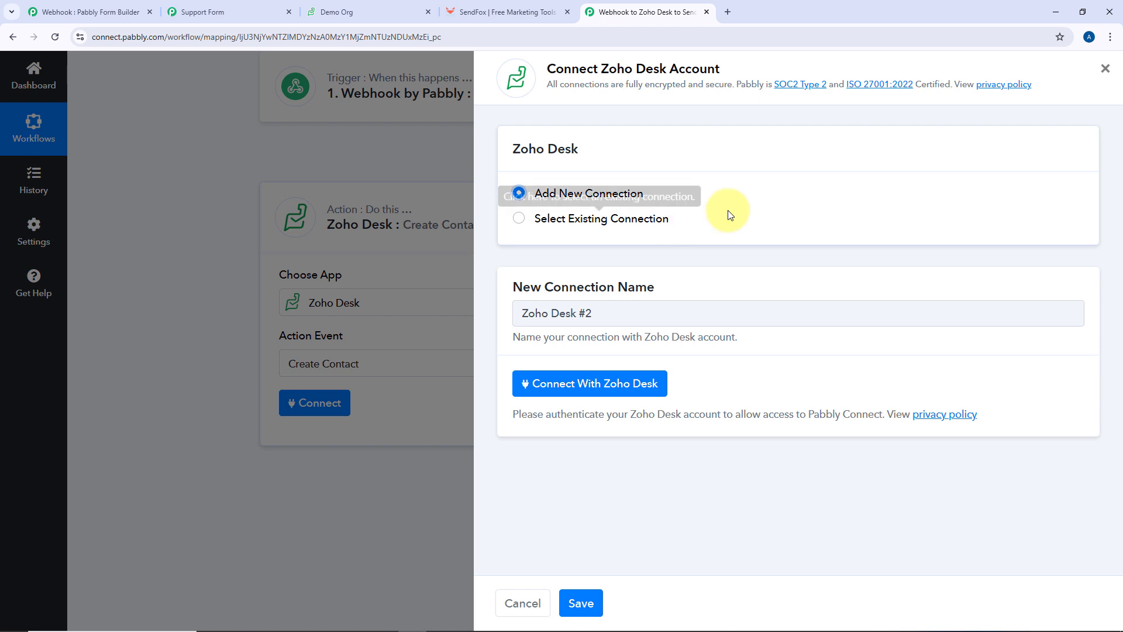
{"action": "left_click", "coordinate": [586, 389]}
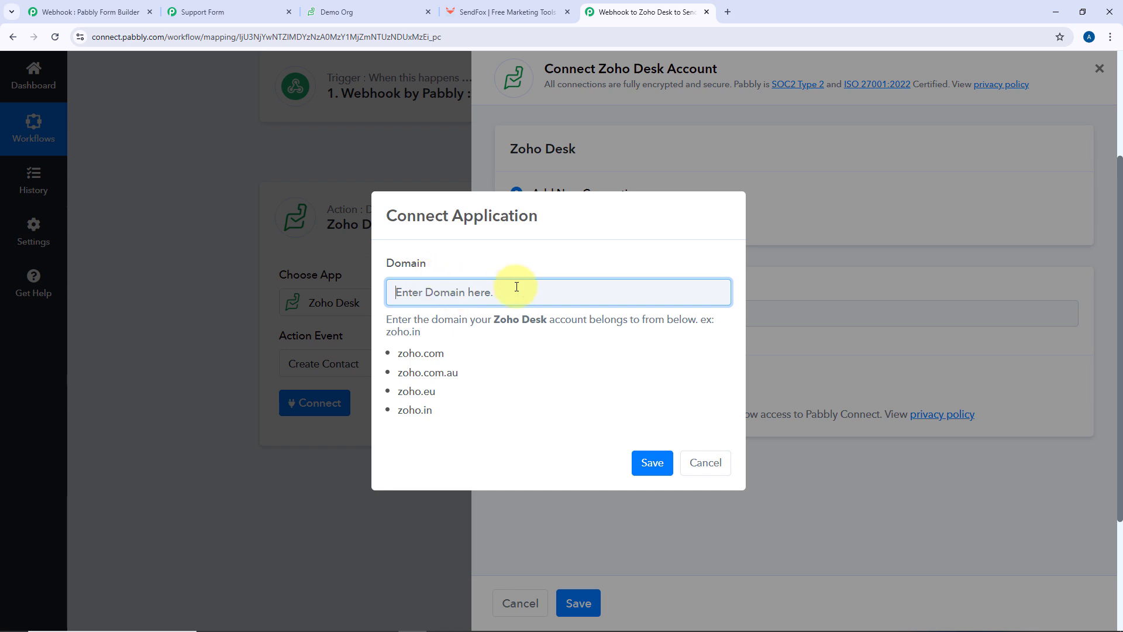
Copy the domain zoho.in from the Zoho Desk address bar
{"action": "left_click", "coordinate": [335, 11]}
{"action": "double_click", "coordinate": [120, 37]}
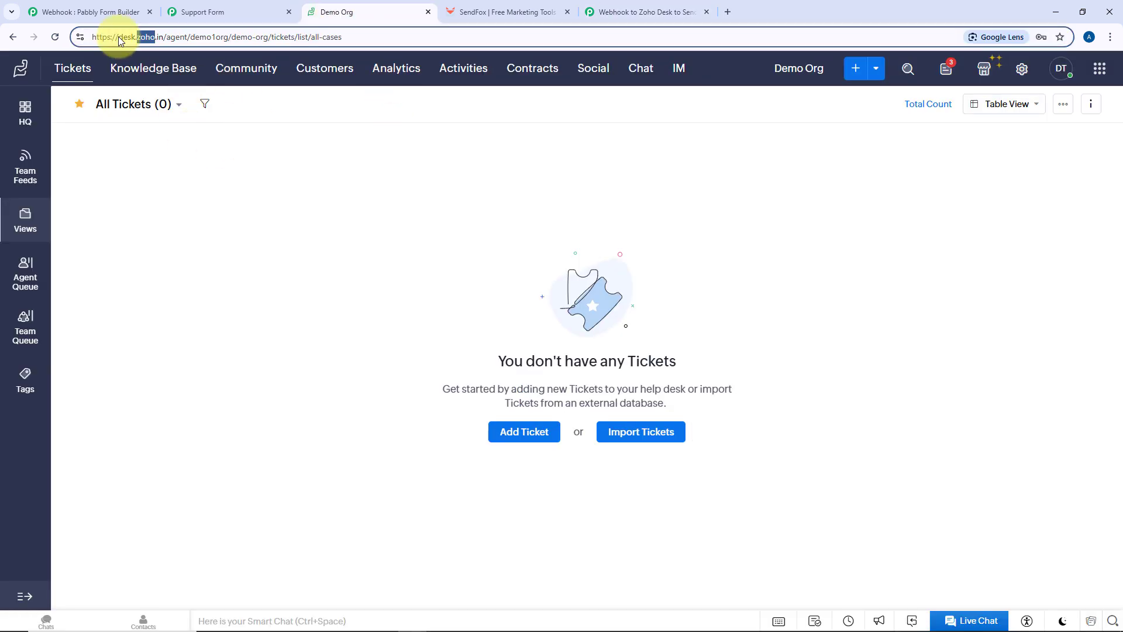
{"action": "left_click", "coordinate": [140, 37]}
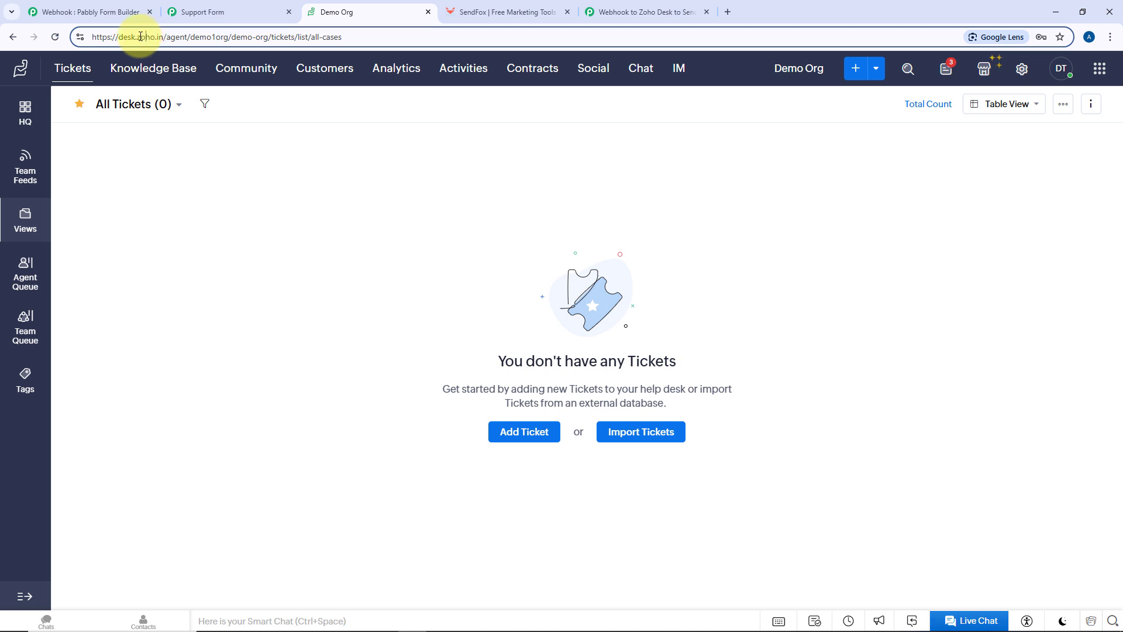
{"action": "left_click_drag", "start_coordinate": [138, 37], "coordinate": [164, 40]}
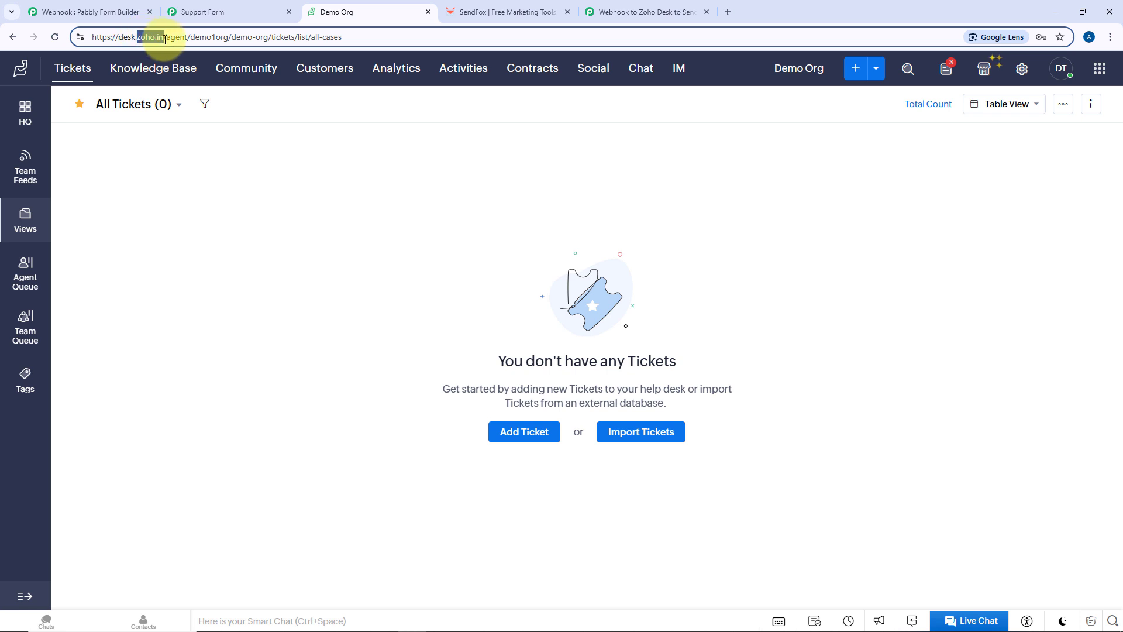
{"action": "right_click", "coordinate": [149, 37]}
{"action": "left_click", "coordinate": [184, 130]}
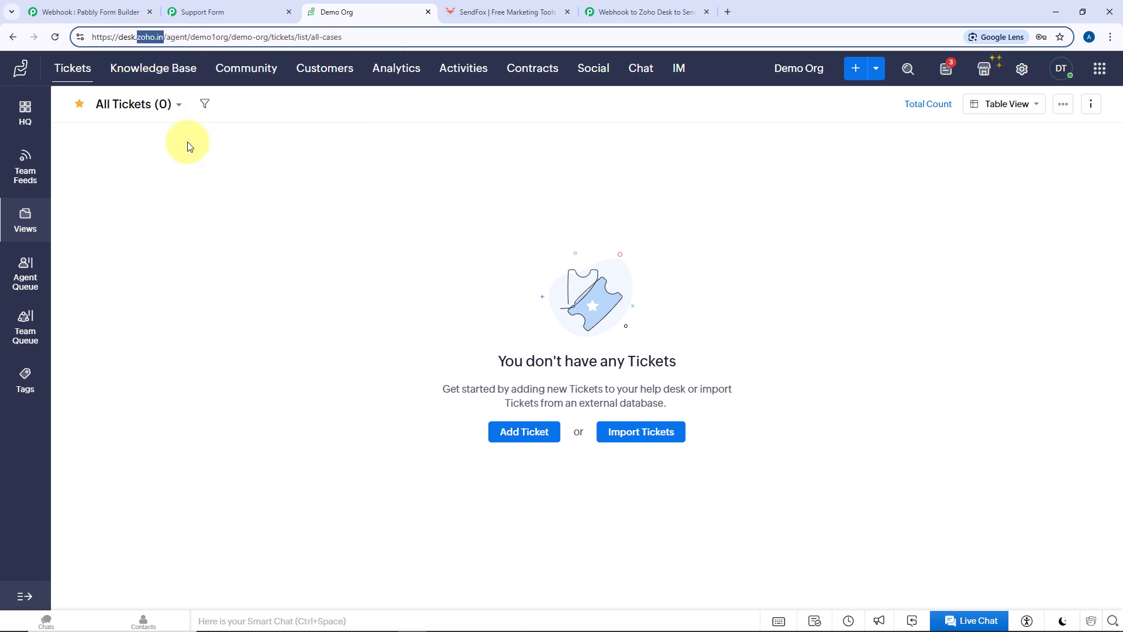
Paste zoho.in into the Domain field and save it
{"action": "left_click", "coordinate": [631, 12]}
{"action": "right_click", "coordinate": [438, 298]}
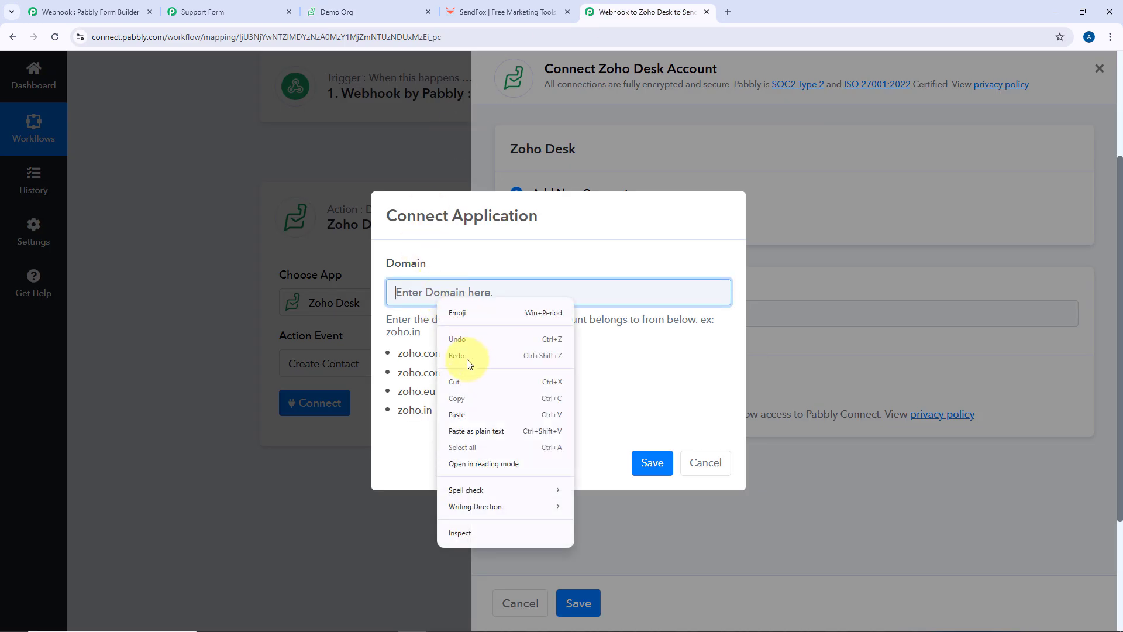
{"action": "left_click", "coordinate": [458, 414]}
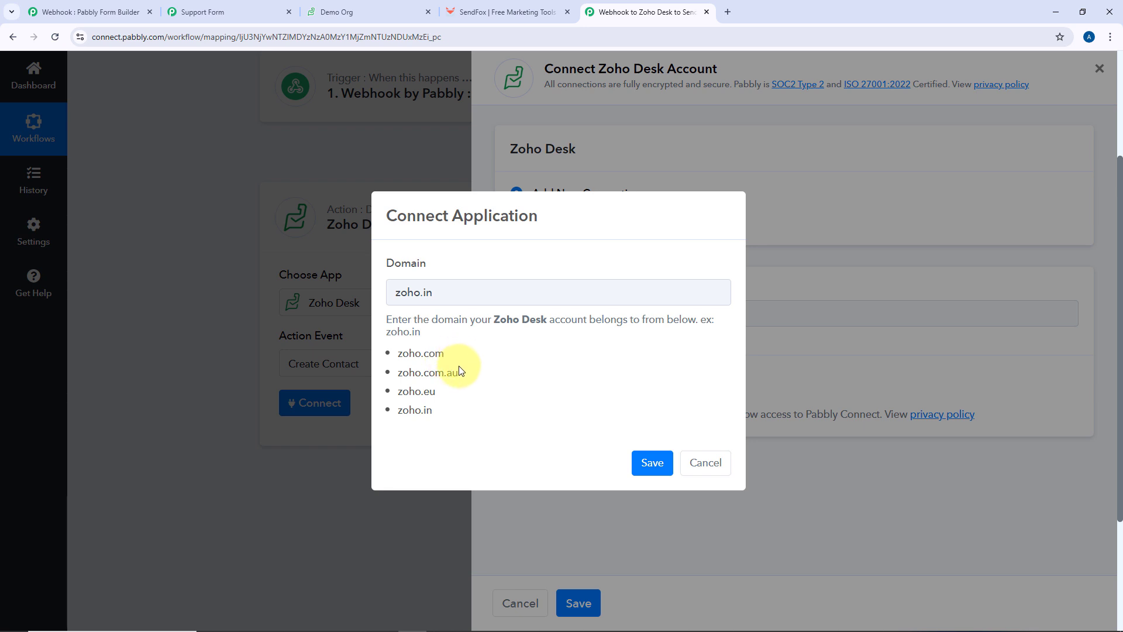
{"action": "left_click_drag", "start_coordinate": [451, 416], "coordinate": [491, 353]}
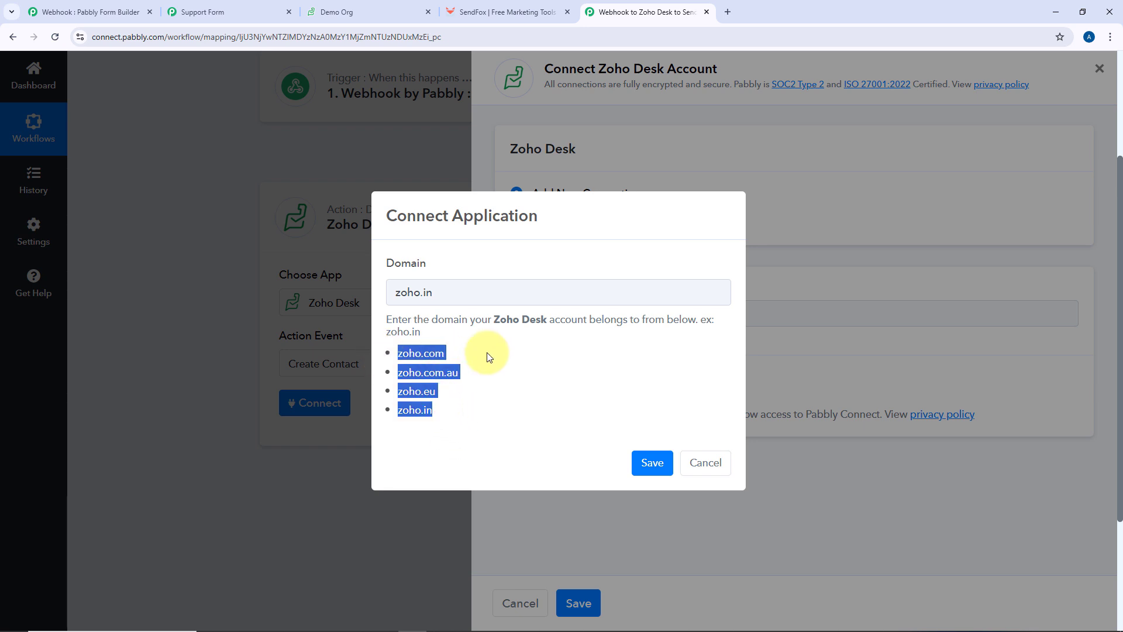
{"action": "left_click", "coordinate": [459, 351]}
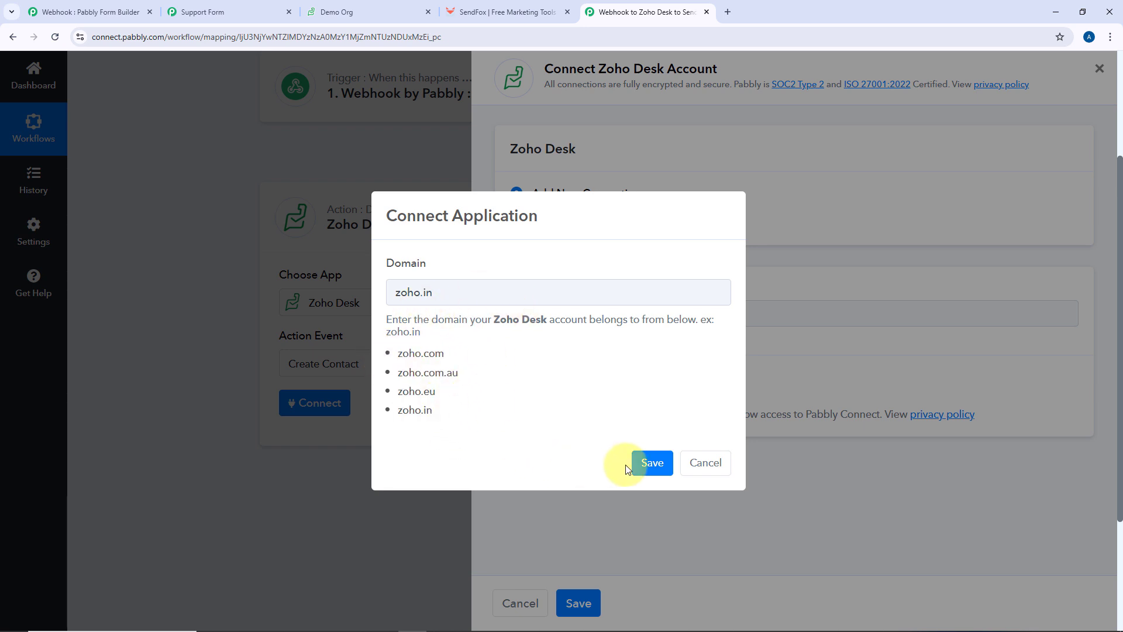
{"action": "left_click", "coordinate": [650, 463]}
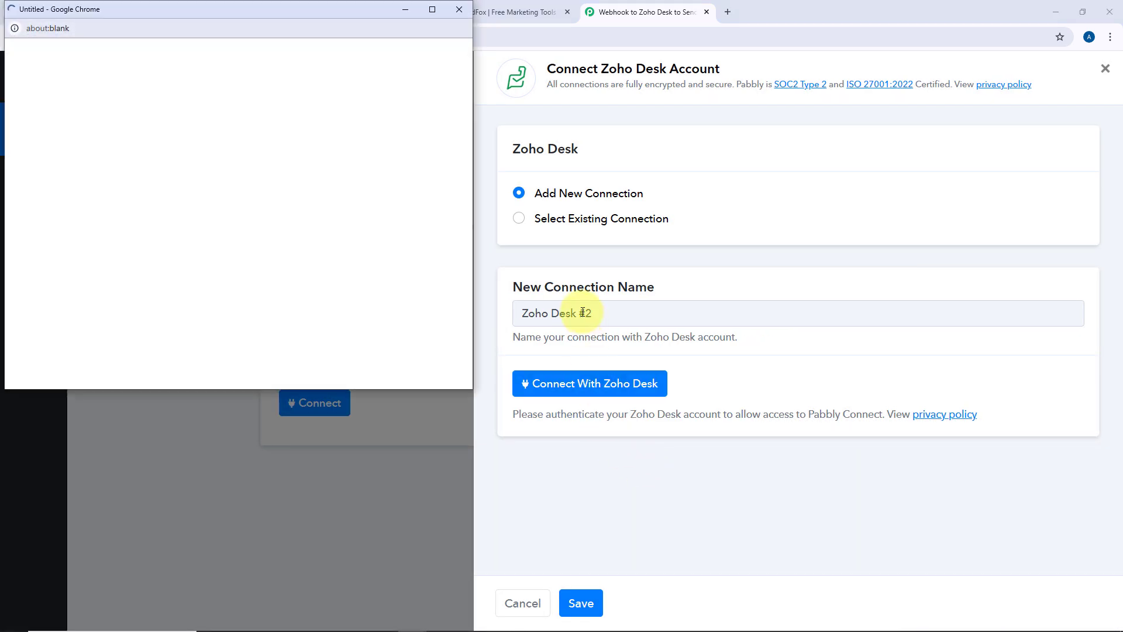
Accept Zoho's permission request so the Zoho Desk #2 connection reads Connected
{"action": "left_click_drag", "start_coordinate": [342, 8], "coordinate": [341, 20]}
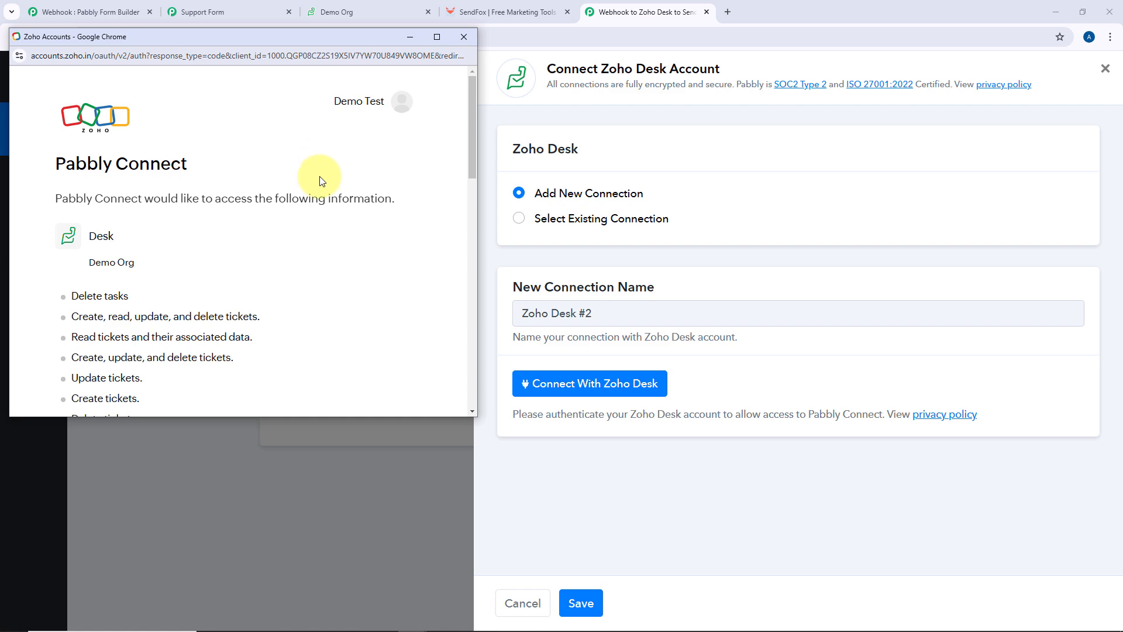
{"action": "scroll", "coordinate": [319, 181], "scroll_direction": "down", "scroll_amount": 15}
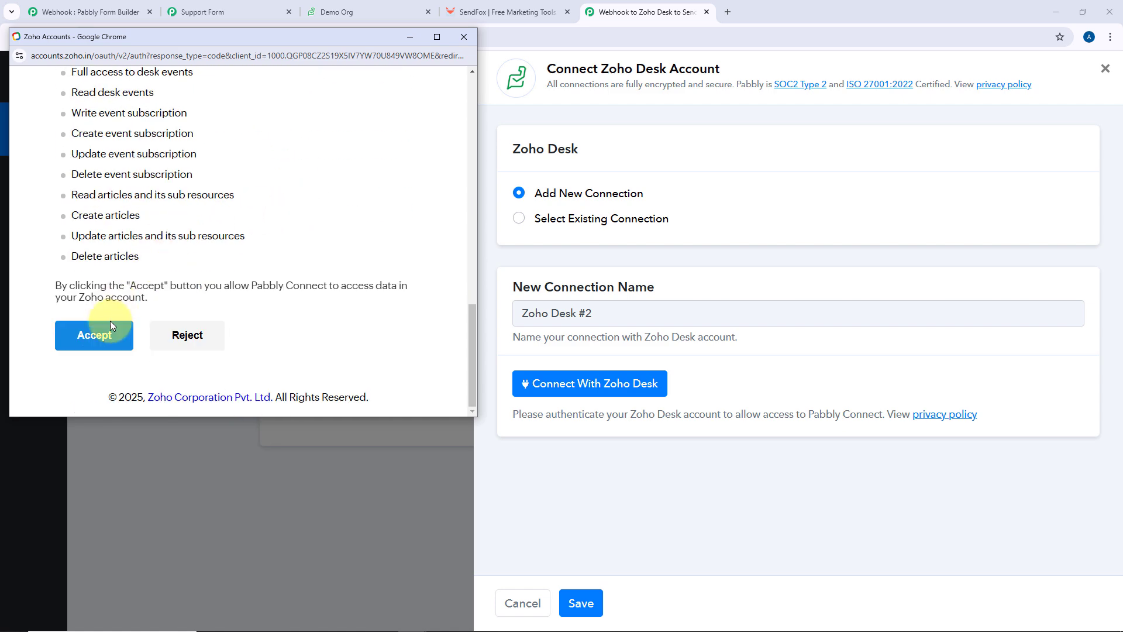
{"action": "left_click", "coordinate": [104, 341]}
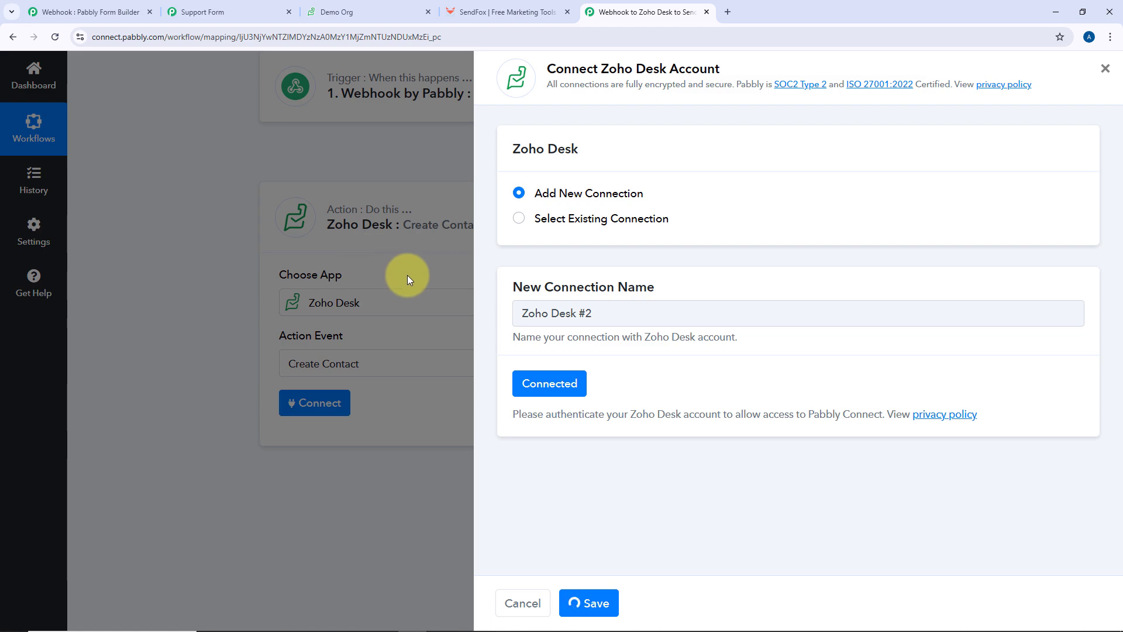
Keep Demo Org as the organization and Zoho as the account for Create Contact
{"action": "scroll", "coordinate": [479, 283], "scroll_direction": "down", "scroll_amount": 3}
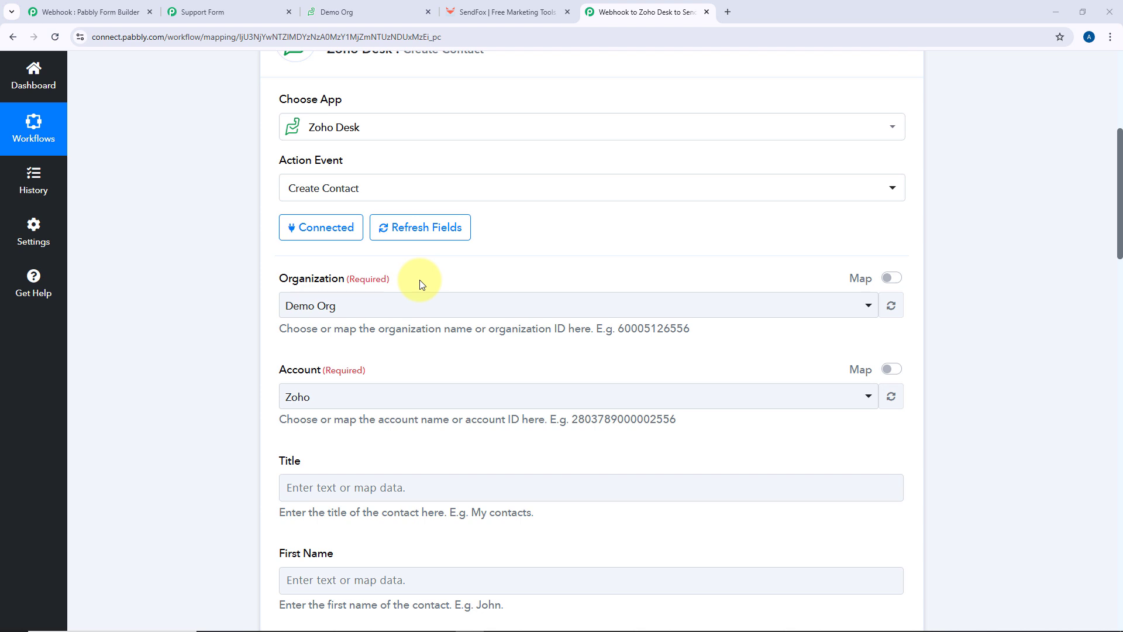
{"action": "left_click", "coordinate": [424, 309]}
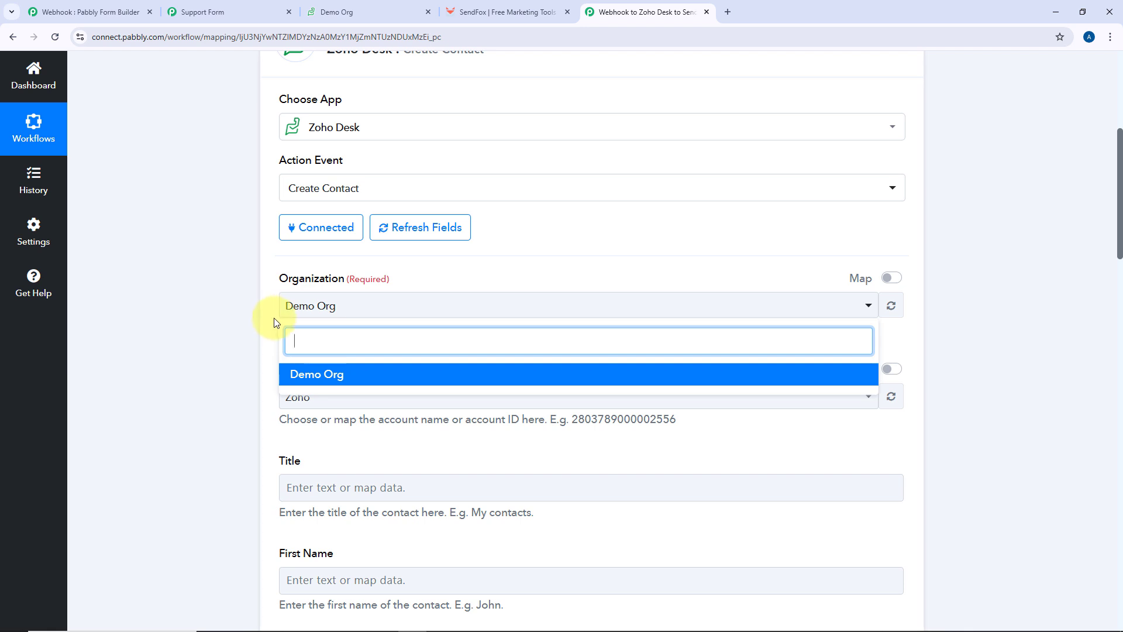
{"action": "left_click", "coordinate": [259, 291]}
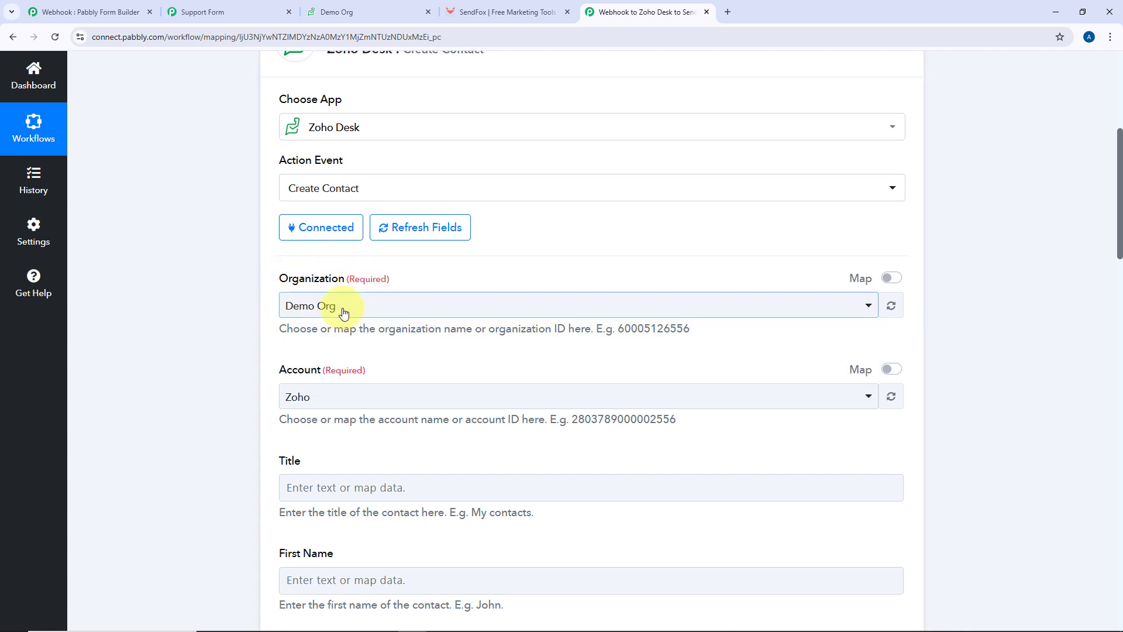
{"action": "scroll", "coordinate": [386, 296], "scroll_direction": "down", "scroll_amount": 1}
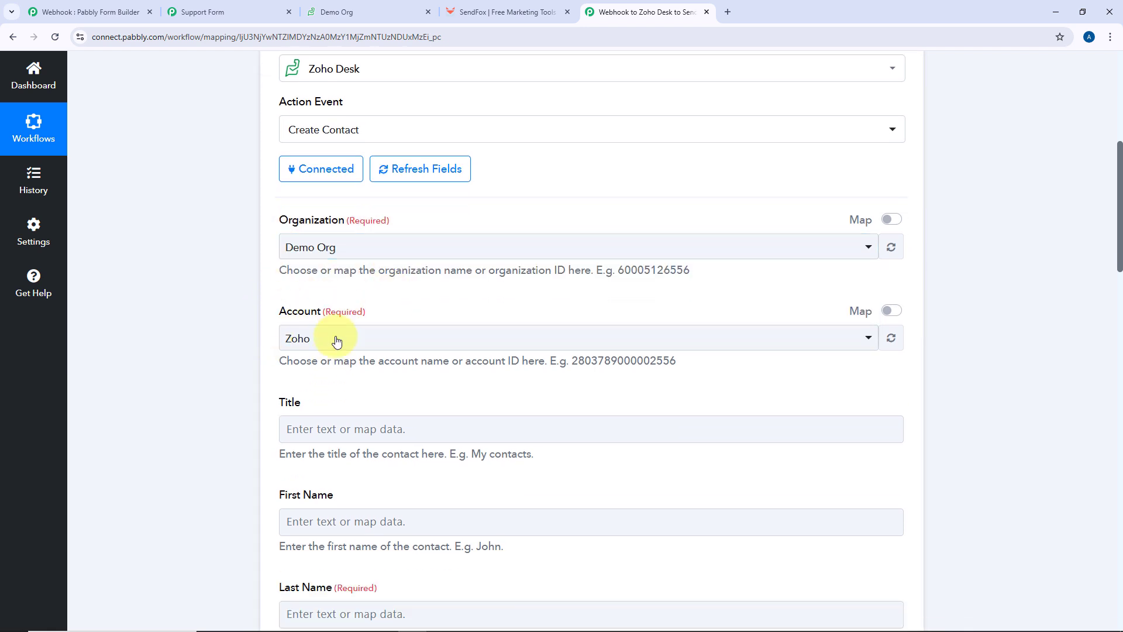
{"action": "left_click", "coordinate": [387, 348]}
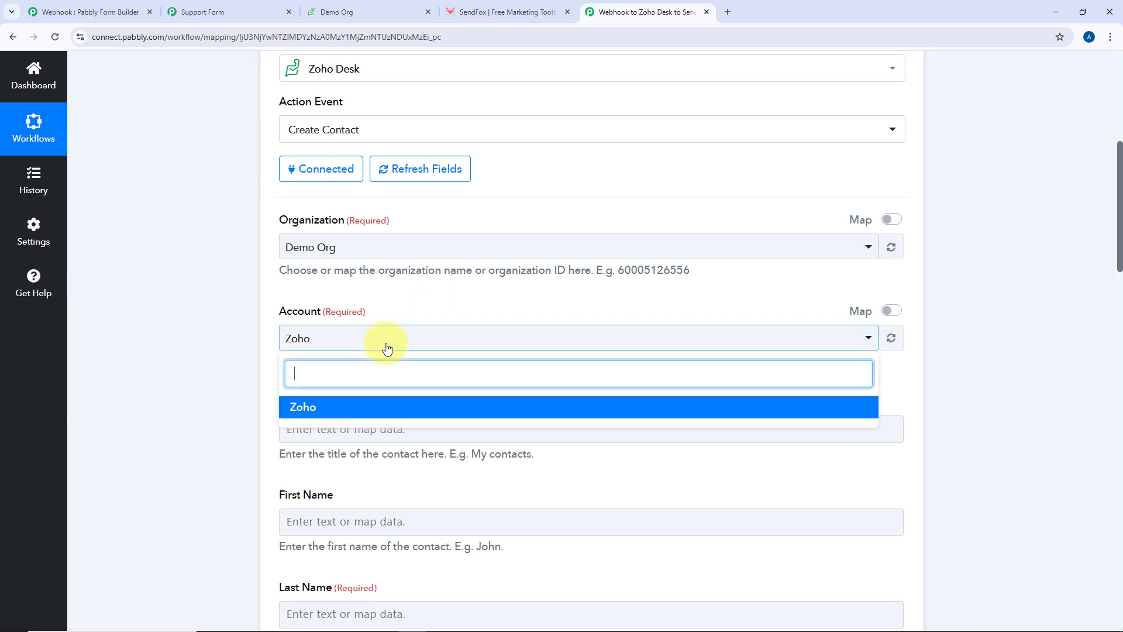
{"action": "left_click", "coordinate": [409, 311]}
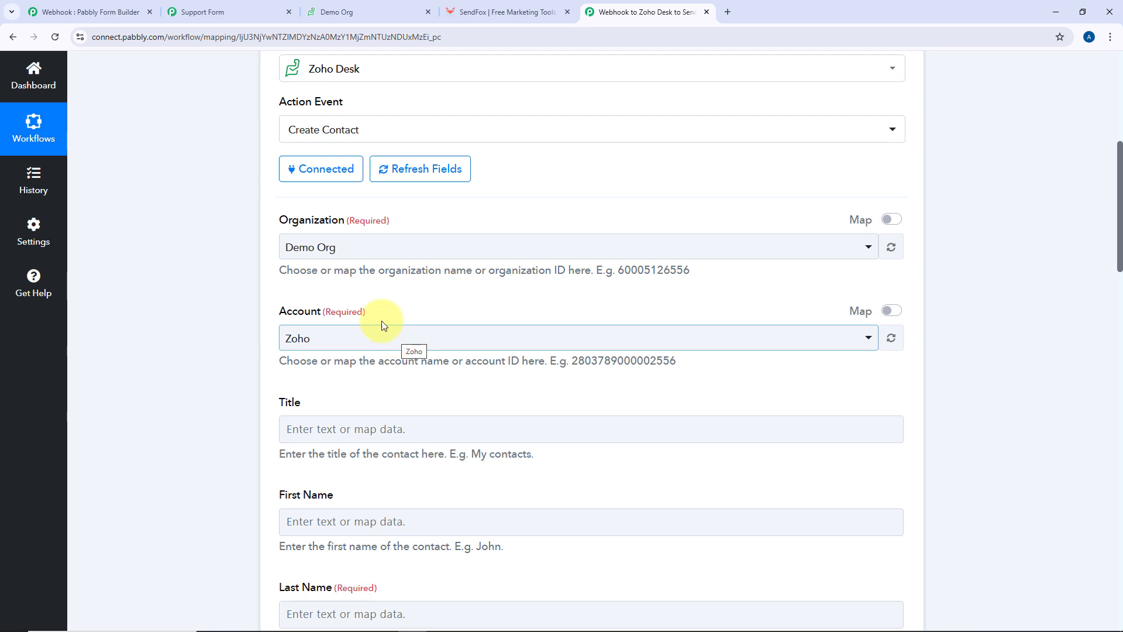
Scroll through the loaded Zoho Desk contact fields
{"action": "scroll", "coordinate": [252, 375], "scroll_direction": "down", "scroll_amount": 3}
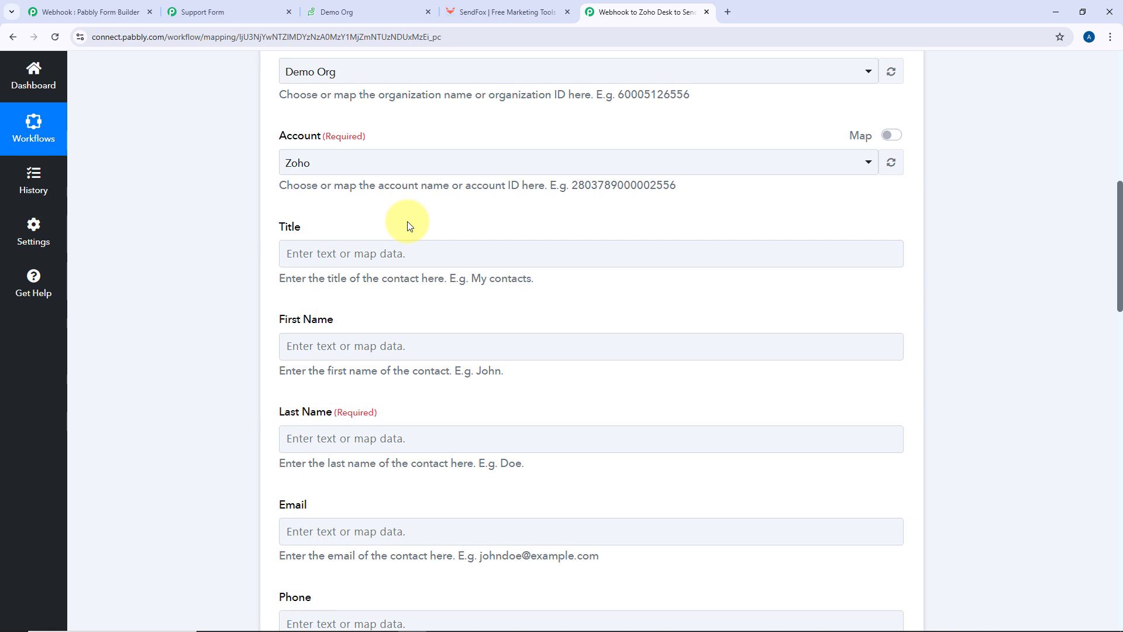
{"action": "scroll", "coordinate": [316, 210], "scroll_direction": "down", "scroll_amount": 2}
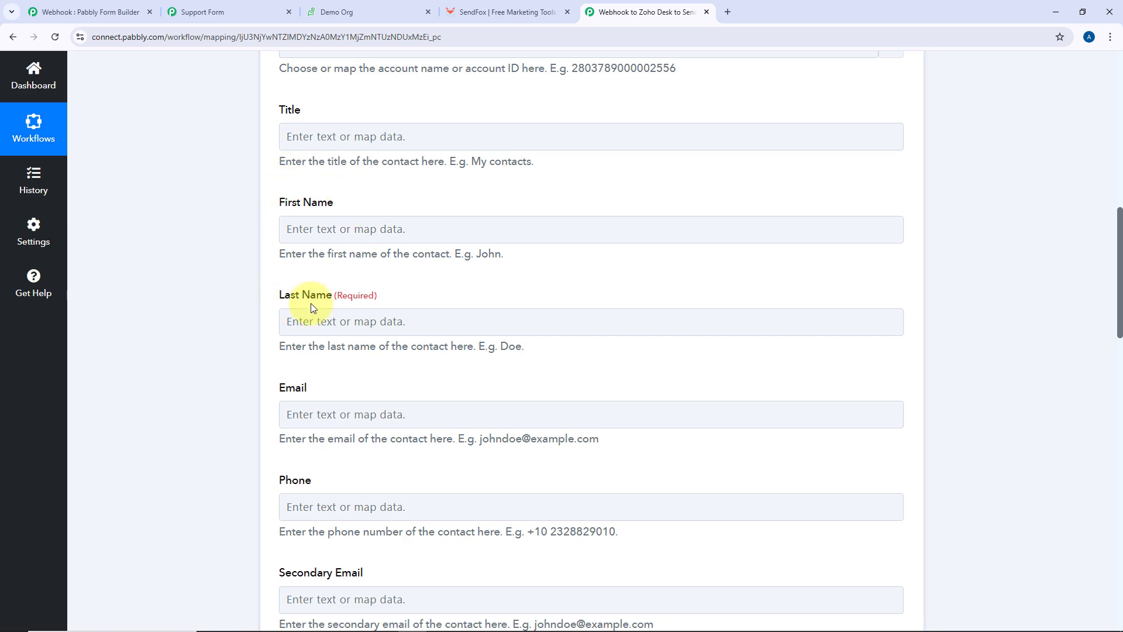
{"action": "scroll", "coordinate": [306, 296], "scroll_direction": "down", "scroll_amount": 3}
{"action": "left_click", "coordinate": [312, 343]}
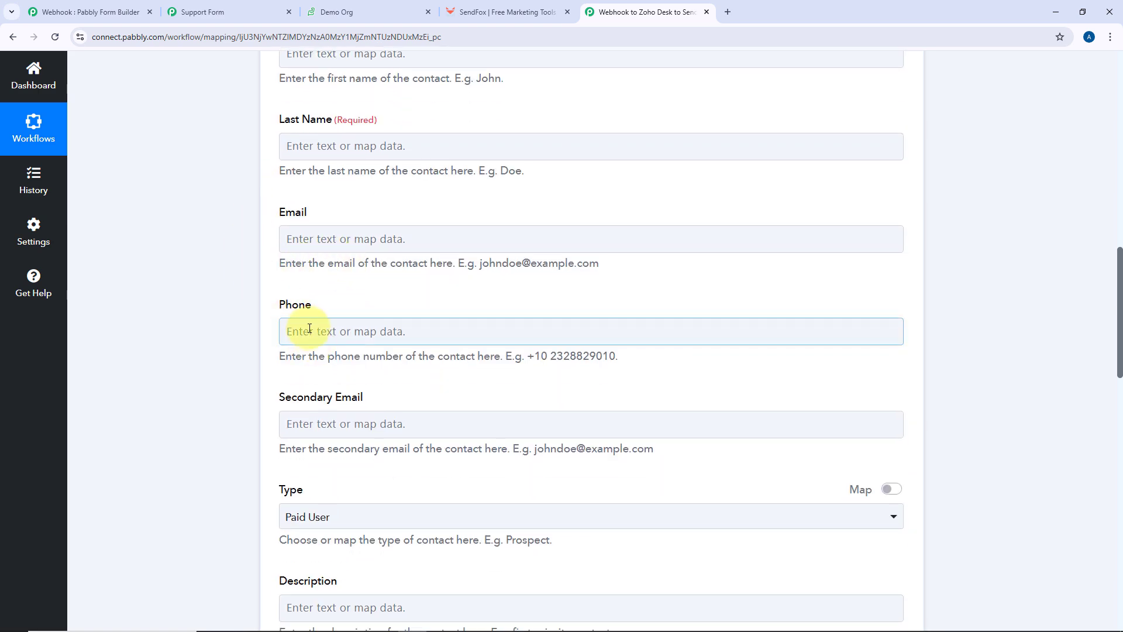
{"action": "scroll", "coordinate": [328, 263], "scroll_direction": "up", "scroll_amount": 3}
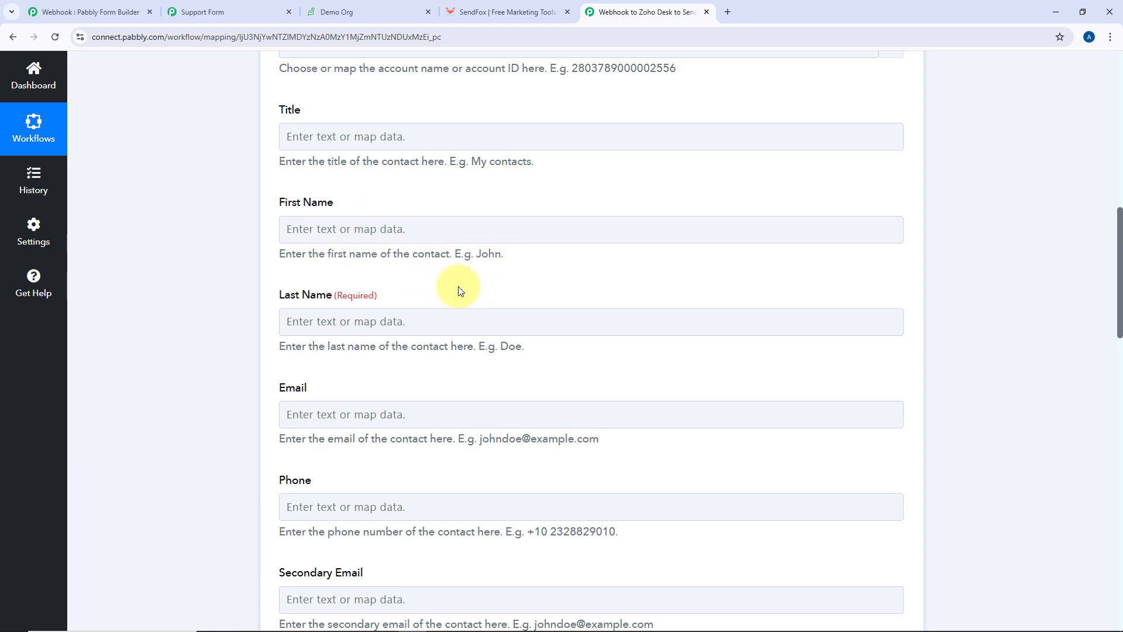
{"action": "scroll", "coordinate": [464, 283], "scroll_direction": "up", "scroll_amount": 10}
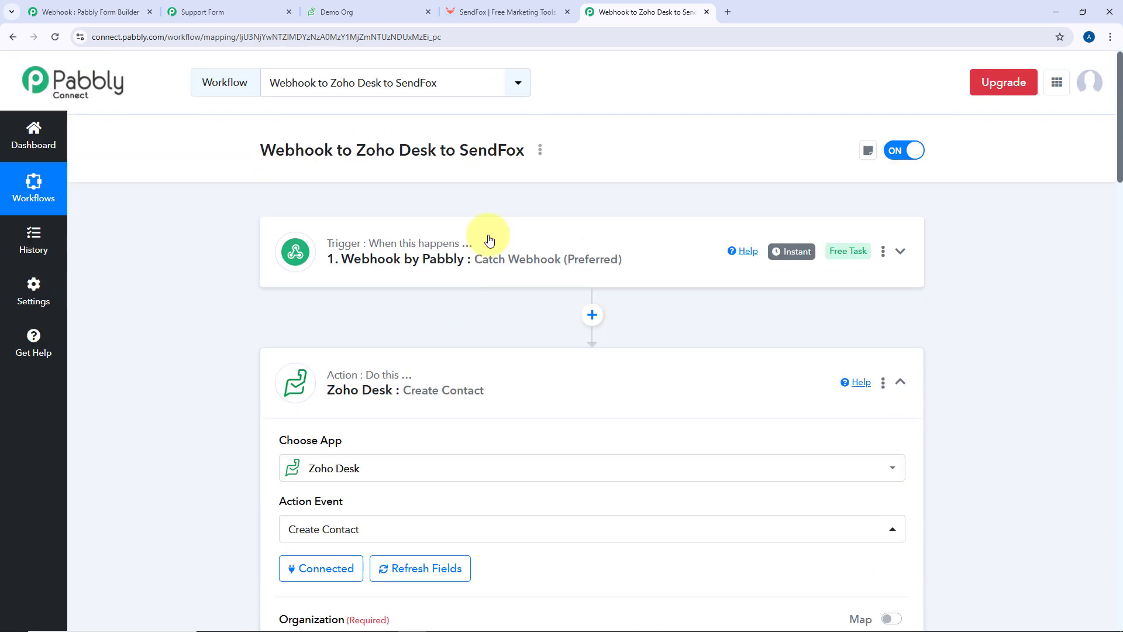
Review the captured webhook values: First Name Demo, Last Name User, Mobile Number and Email
{"action": "scroll", "coordinate": [218, 314], "scroll_direction": "down", "scroll_amount": 10}
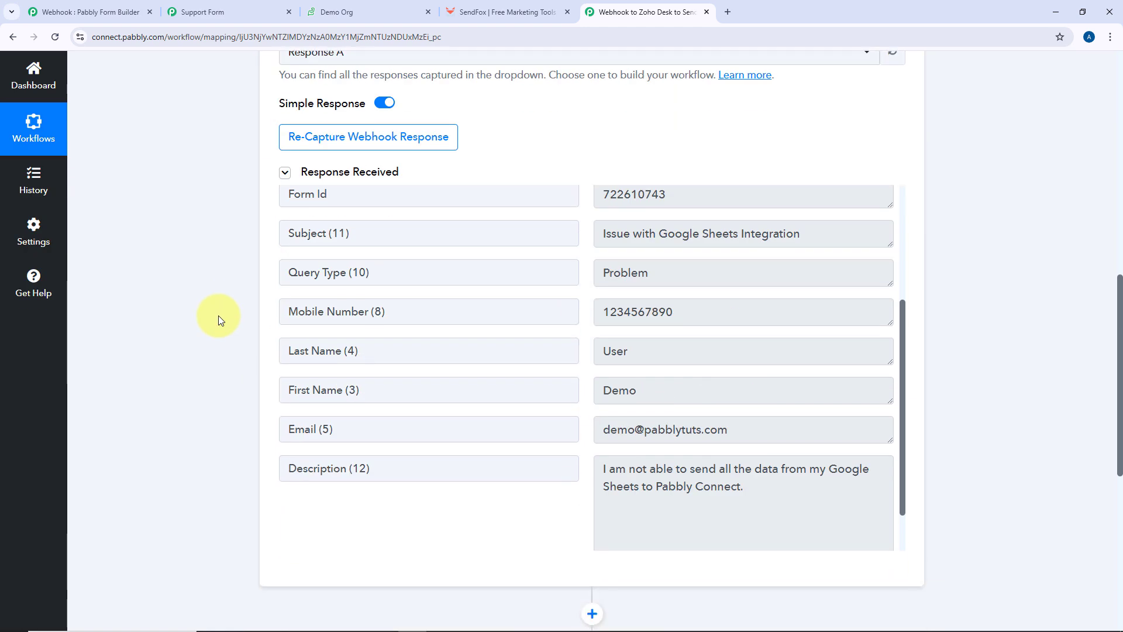
{"action": "double_click", "coordinate": [650, 391]}
{"action": "double_click", "coordinate": [647, 350]}
{"action": "double_click", "coordinate": [720, 310]}
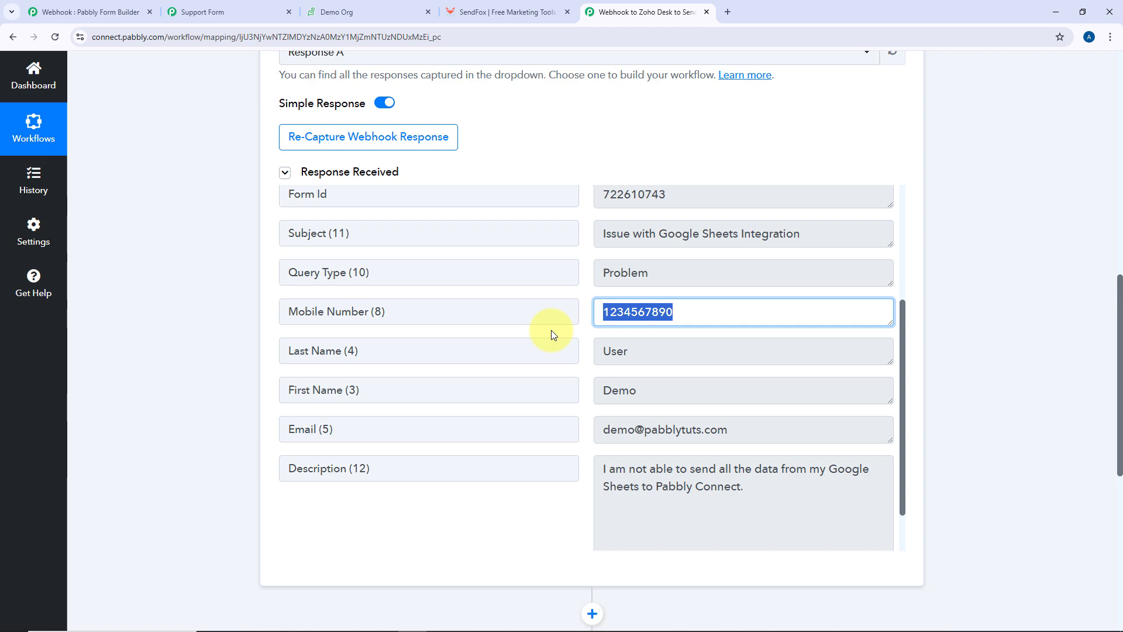
{"action": "double_click", "coordinate": [743, 427]}
{"action": "left_click", "coordinate": [353, 415]}
{"action": "scroll", "coordinate": [213, 376], "scroll_direction": "down", "scroll_amount": 5}
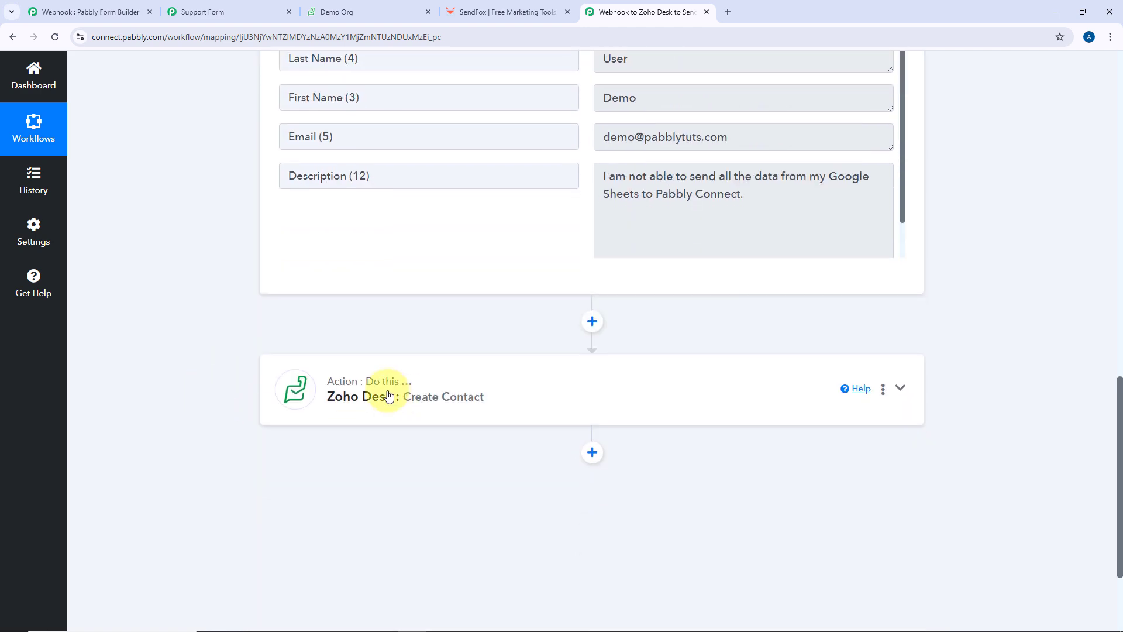
Map the webhook's First Name into the contact's First Name field
{"action": "left_click", "coordinate": [557, 382]}
{"action": "scroll", "coordinate": [556, 382], "scroll_direction": "down", "scroll_amount": 4}
{"action": "scroll", "coordinate": [557, 381], "scroll_direction": "up", "scroll_amount": 9}
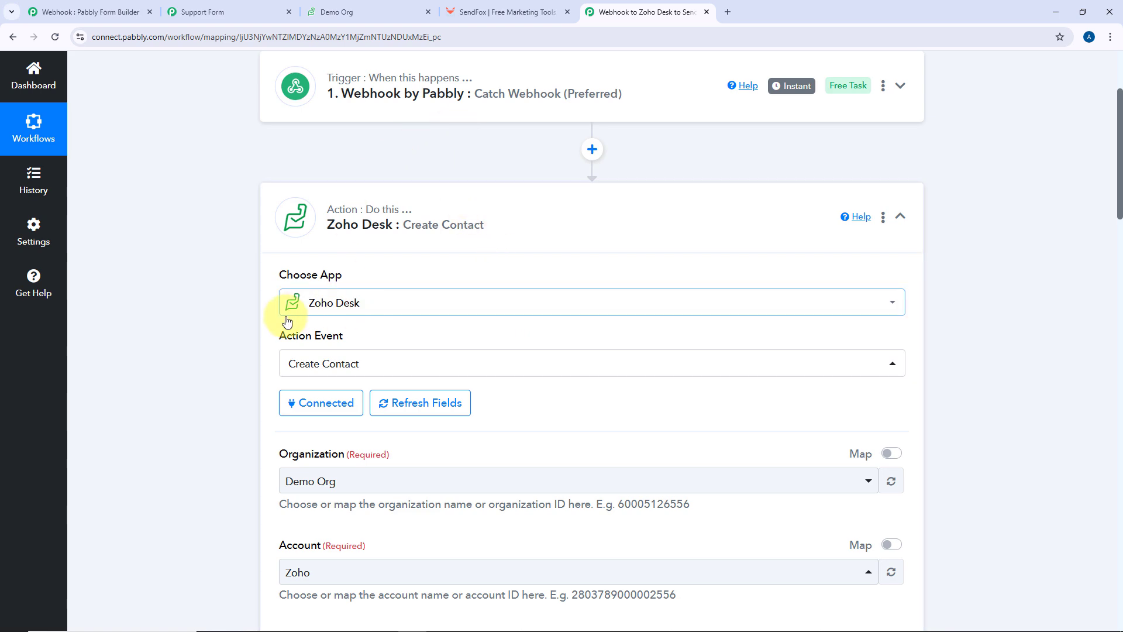
{"action": "scroll", "coordinate": [251, 338], "scroll_direction": "down", "scroll_amount": 5}
{"action": "scroll", "coordinate": [251, 336], "scroll_direction": "down", "scroll_amount": 3}
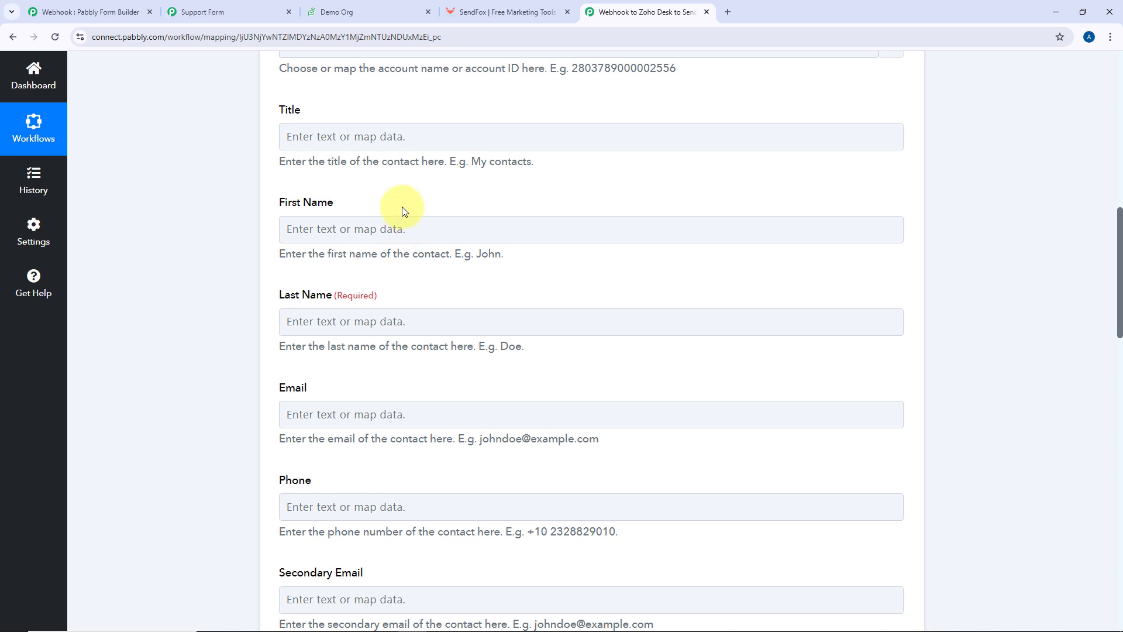
{"action": "left_click", "coordinate": [357, 229]}
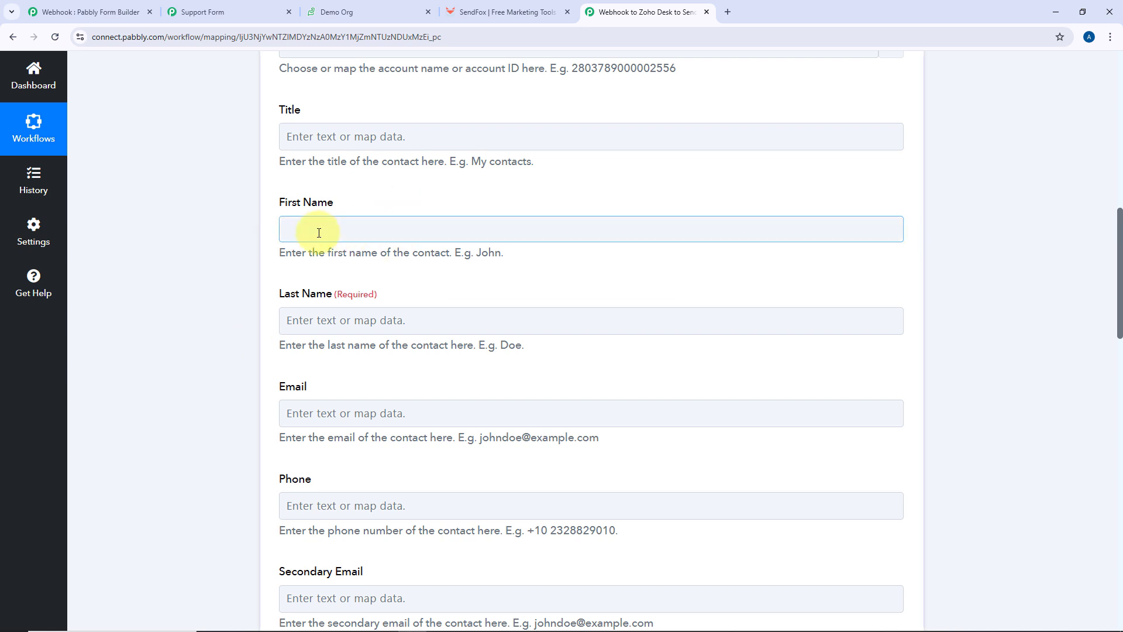
{"action": "left_click", "coordinate": [321, 229]}
{"action": "left_click", "coordinate": [431, 338]}
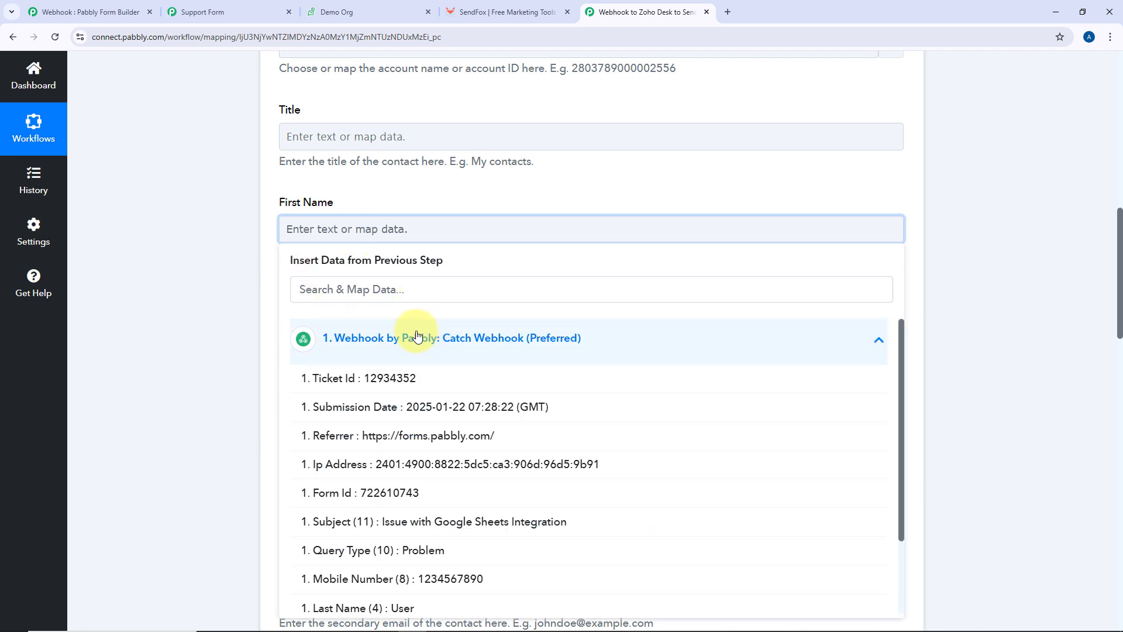
{"action": "scroll", "coordinate": [220, 316], "scroll_direction": "down", "scroll_amount": 2}
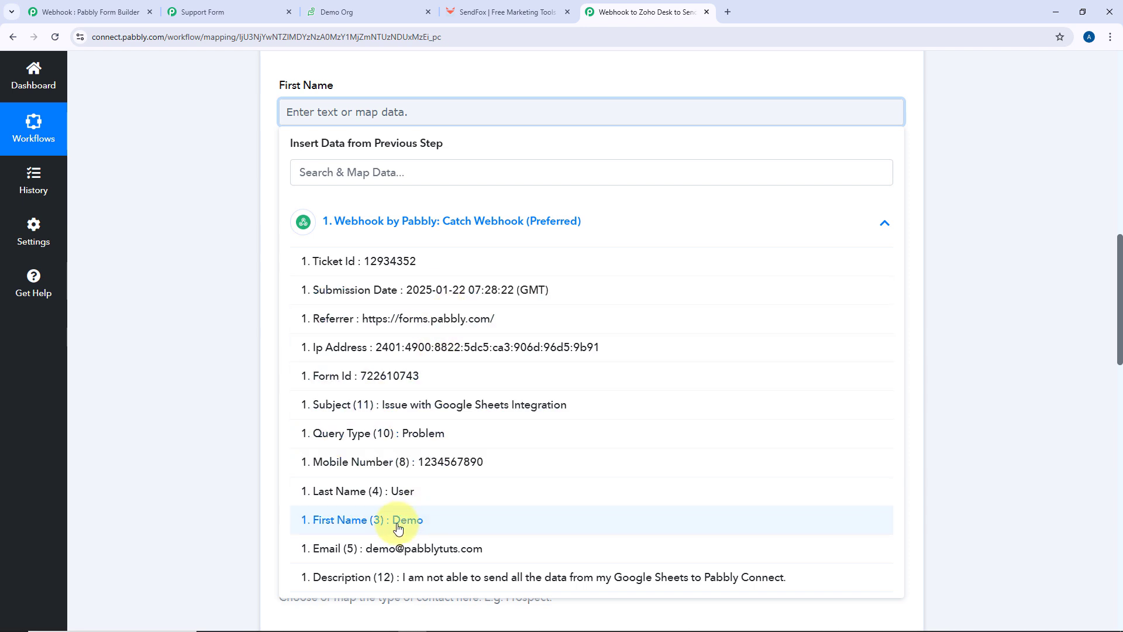
{"action": "left_click", "coordinate": [364, 528]}
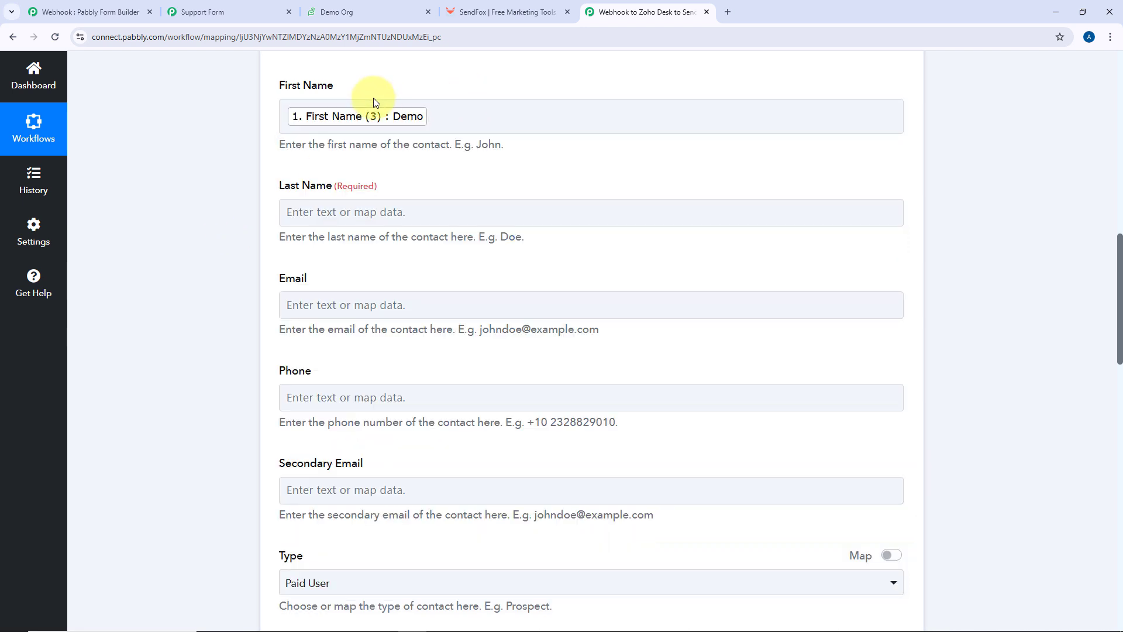
Map the webhook's Last Name (4) into the contact's Last Name field
{"action": "left_click", "coordinate": [319, 216]}
{"action": "left_click", "coordinate": [320, 216]}
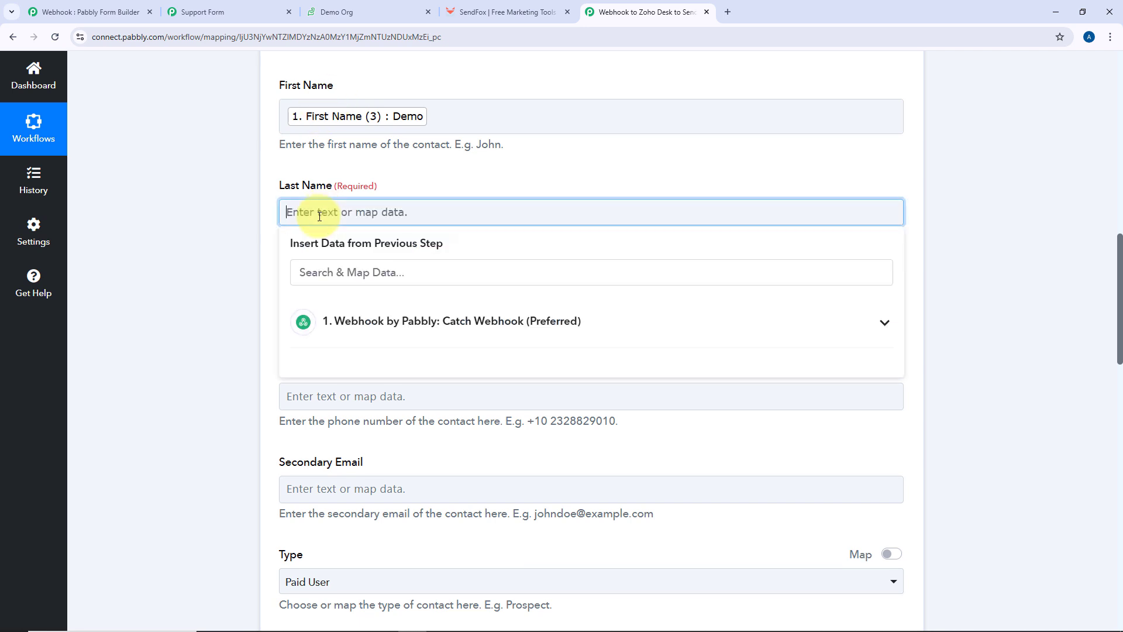
{"action": "left_click", "coordinate": [446, 343]}
{"action": "scroll", "coordinate": [398, 468], "scroll_direction": "down", "scroll_amount": 5}
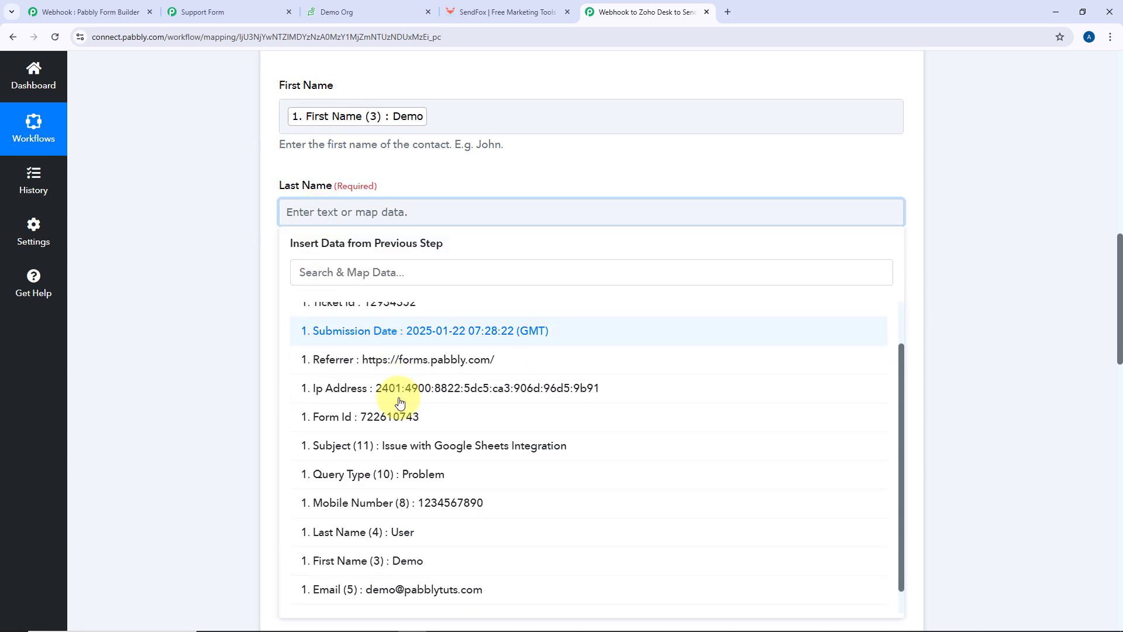
{"action": "left_click", "coordinate": [389, 512]}
Map webhook Email (5) into Email and Mobile Number (8) into Phone
{"action": "left_click", "coordinate": [233, 256]}
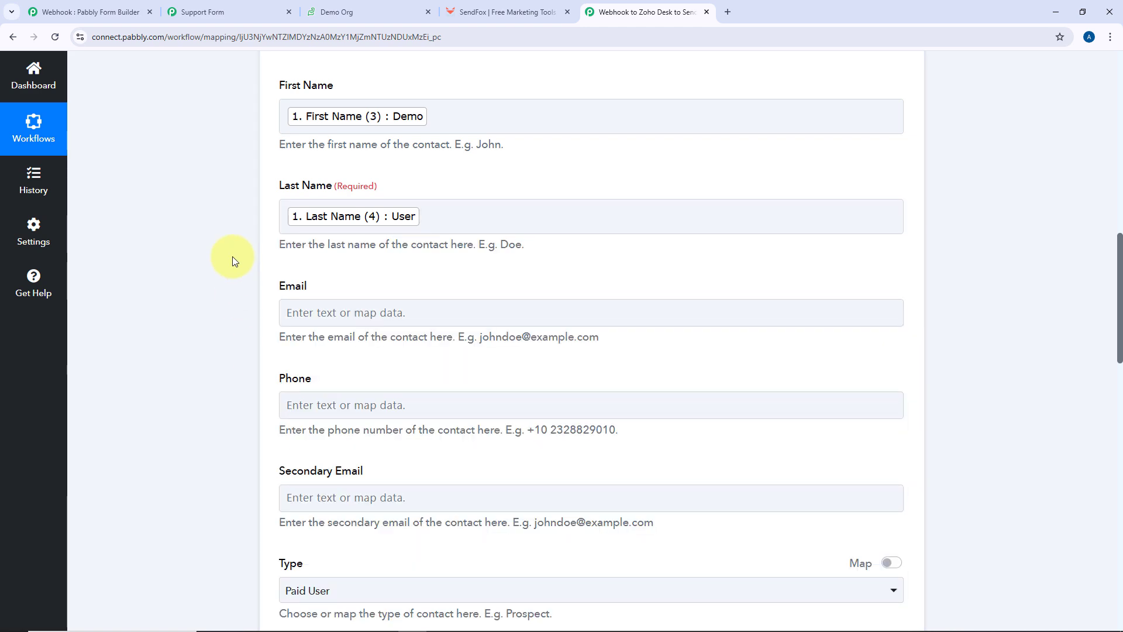
{"action": "scroll", "coordinate": [232, 256], "scroll_direction": "down", "scroll_amount": 3}
{"action": "left_click", "coordinate": [326, 195]}
{"action": "left_click", "coordinate": [328, 293]}
{"action": "scroll", "coordinate": [371, 427], "scroll_direction": "down", "scroll_amount": 2}
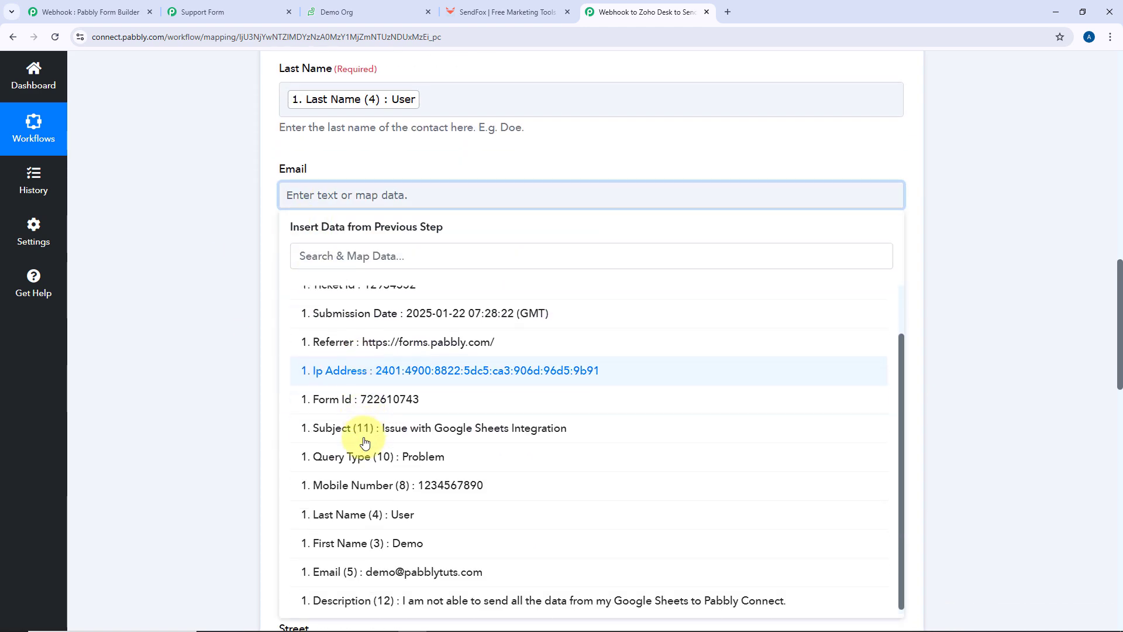
{"action": "left_click", "coordinate": [376, 572]}
{"action": "left_click", "coordinate": [191, 342]}
{"action": "left_click", "coordinate": [293, 293]}
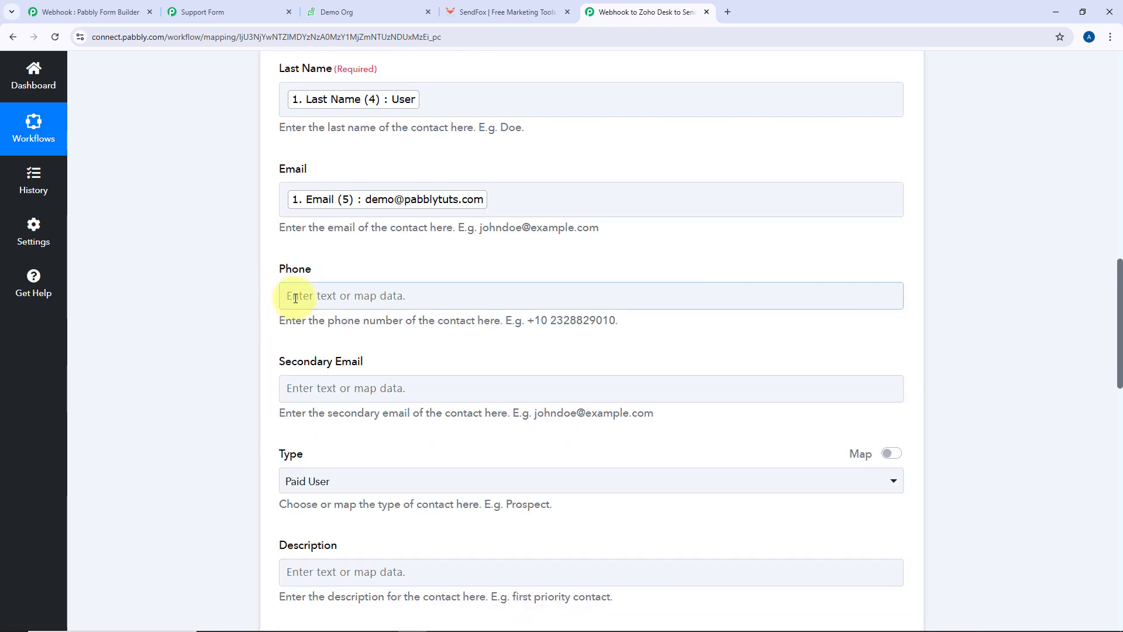
{"action": "scroll", "coordinate": [430, 271], "scroll_direction": "down", "scroll_amount": 2}
{"action": "left_click", "coordinate": [429, 287]}
{"action": "scroll", "coordinate": [514, 485], "scroll_direction": "down", "scroll_amount": 1}
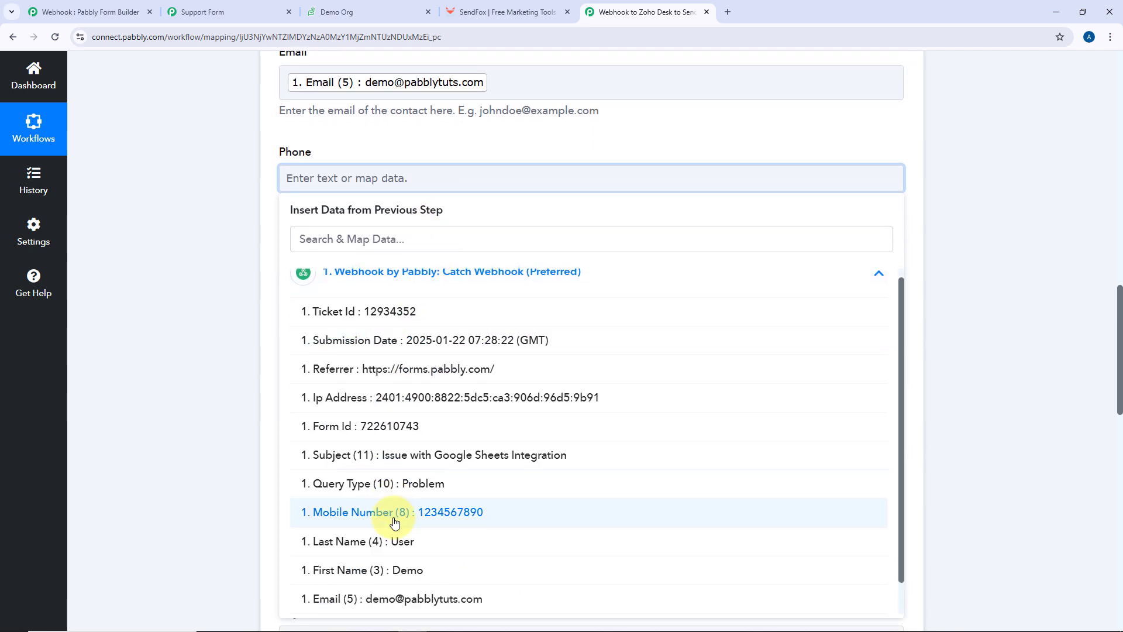
{"action": "left_click", "coordinate": [533, 521]}
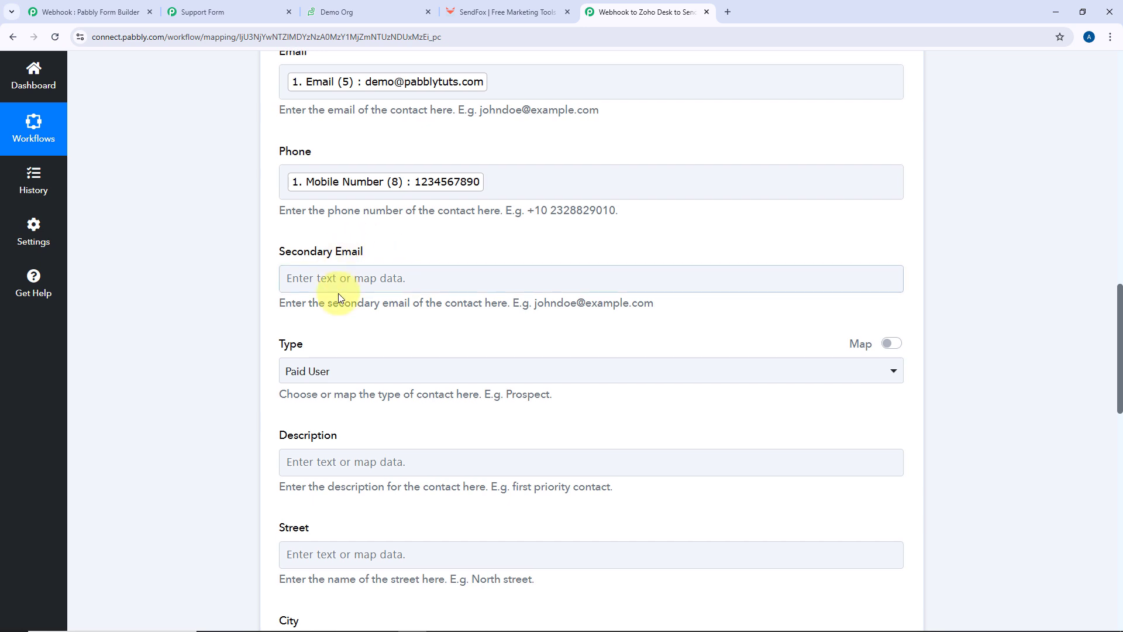
Change the contact Type from Paid User to Prospect
{"action": "scroll", "coordinate": [334, 289], "scroll_direction": "down", "scroll_amount": 2}
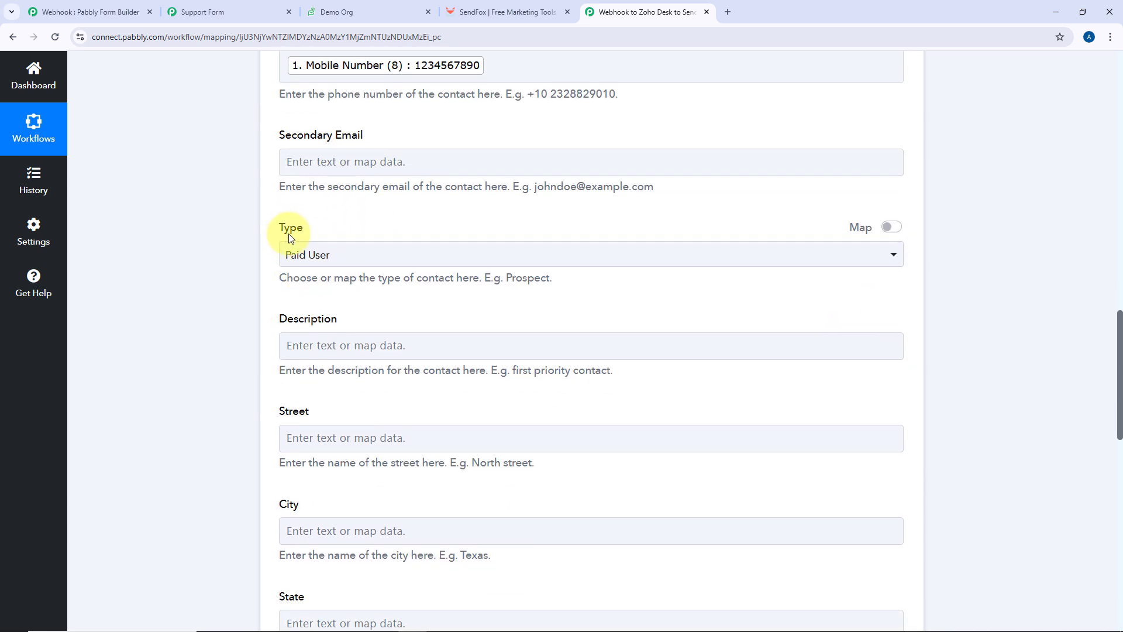
{"action": "left_click", "coordinate": [419, 256]}
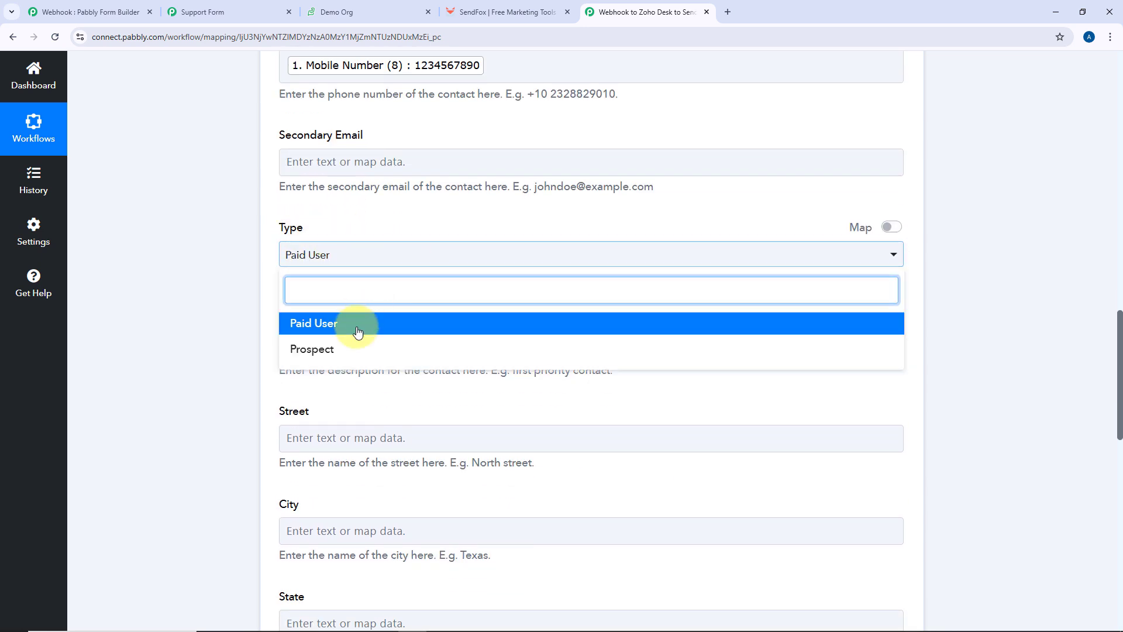
{"action": "left_click", "coordinate": [452, 232]}
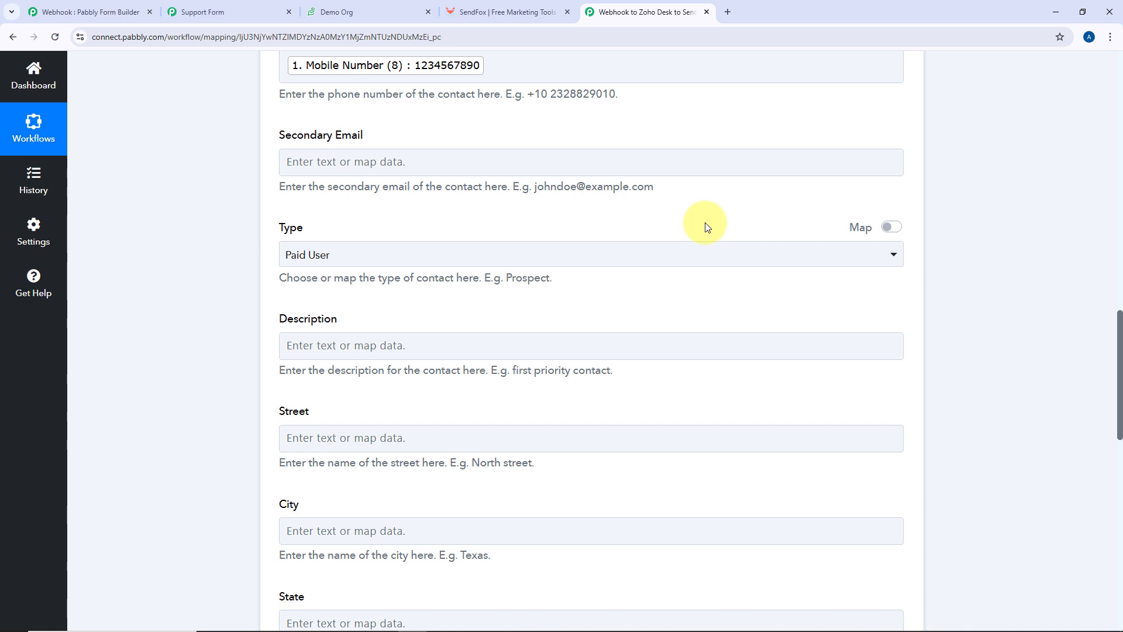
{"action": "left_click", "coordinate": [398, 253]}
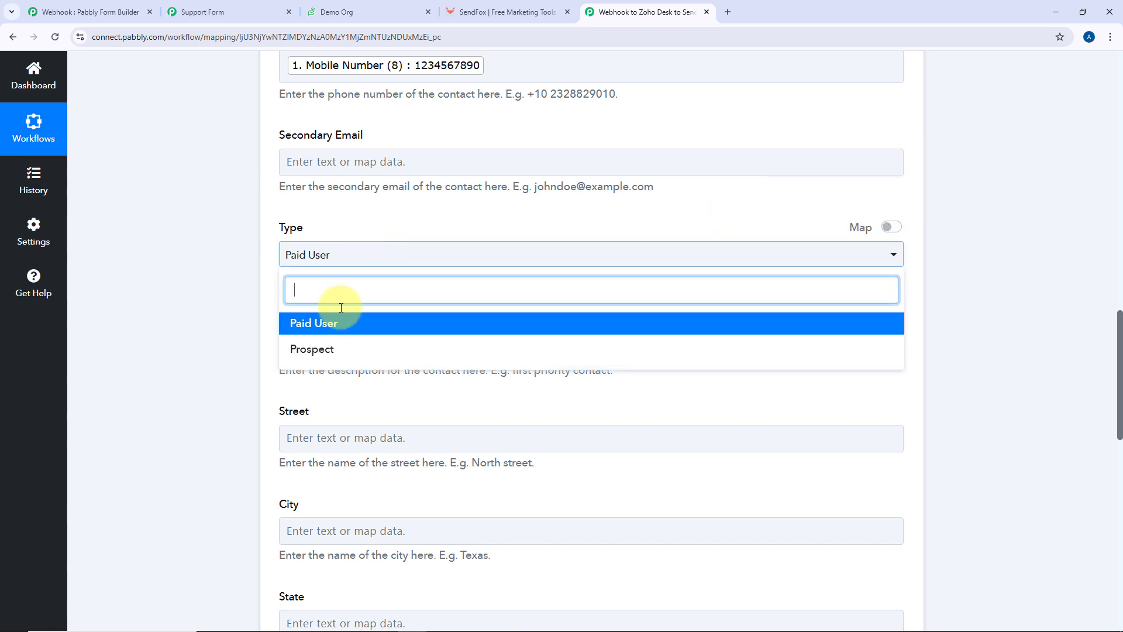
{"action": "left_click", "coordinate": [326, 349]}
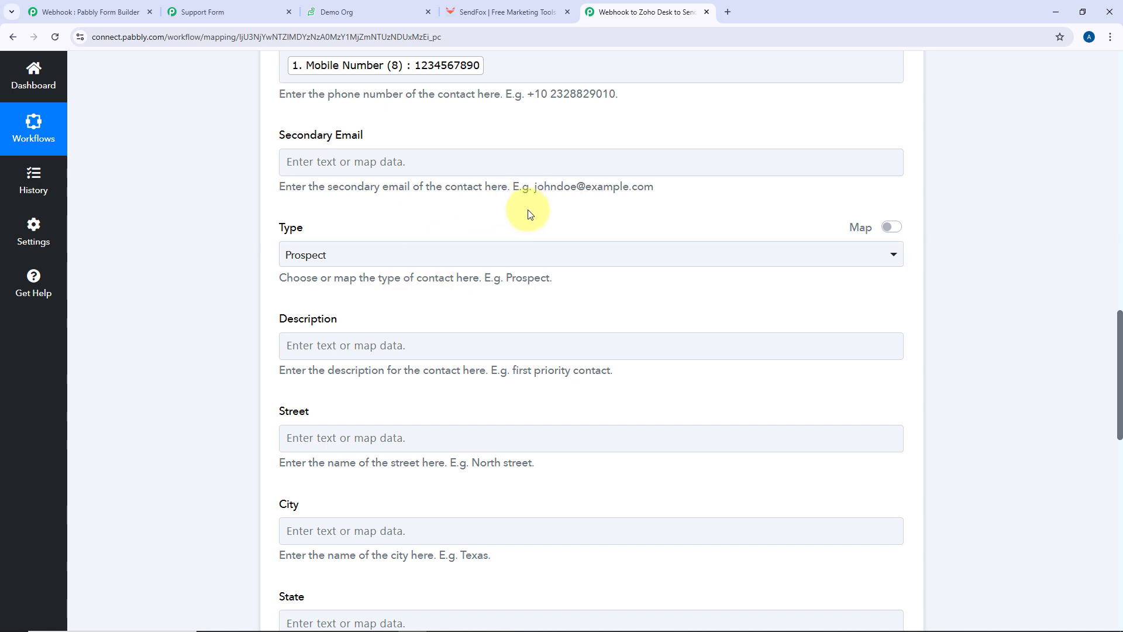
Scroll through the remaining optional contact fields, leaving Type as Prospect
{"action": "scroll", "coordinate": [546, 199], "scroll_direction": "down", "scroll_amount": 2}
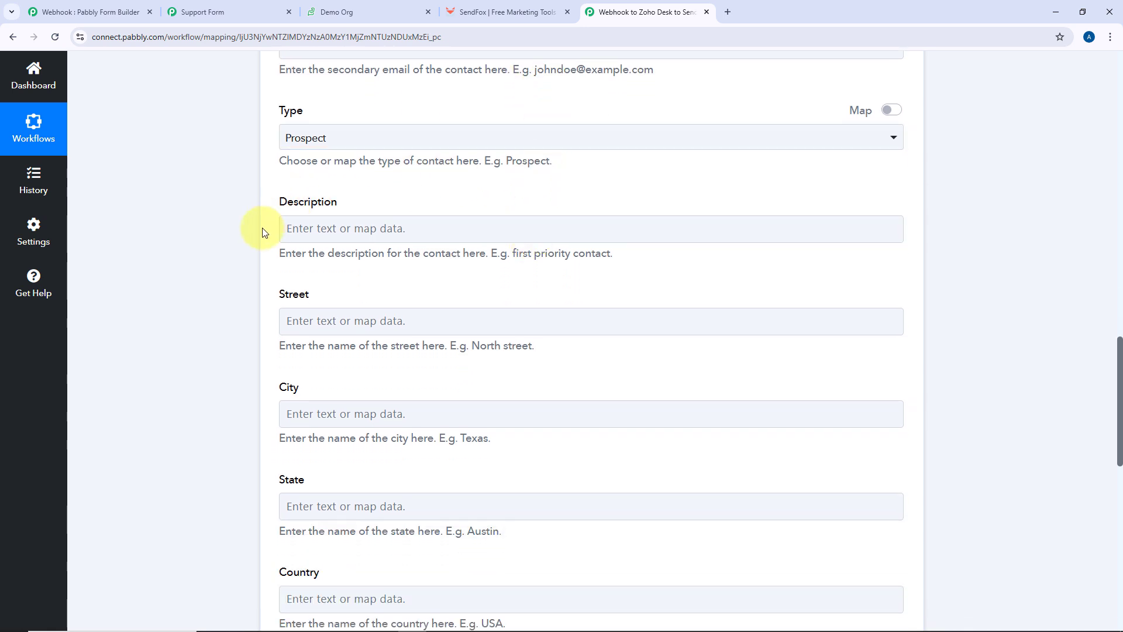
{"action": "scroll", "coordinate": [344, 217], "scroll_direction": "down", "scroll_amount": 4}
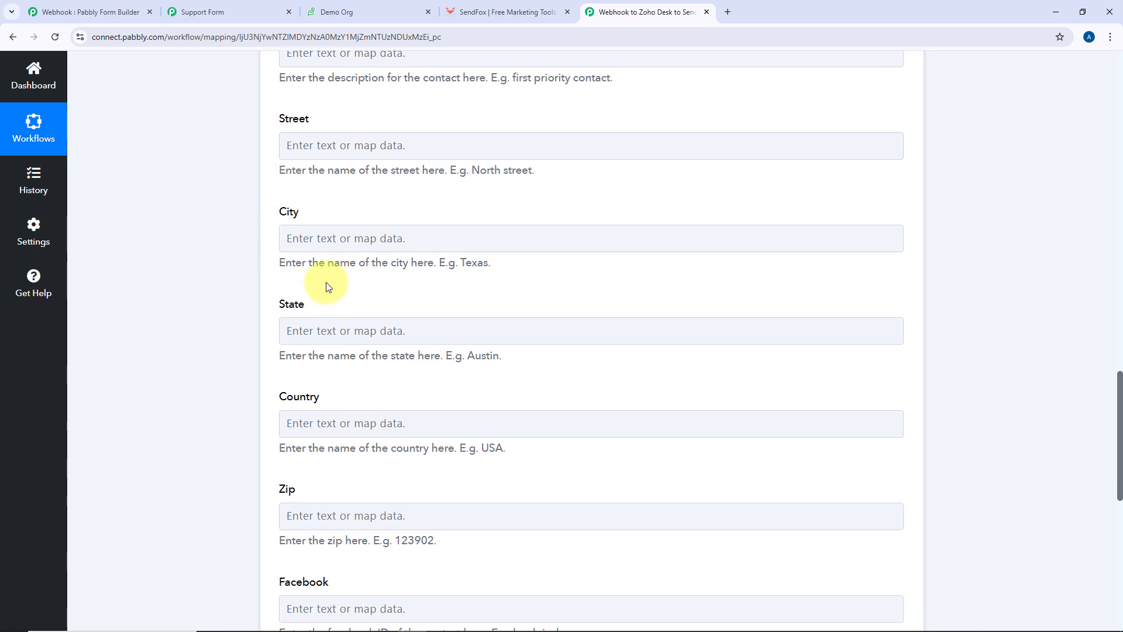
{"action": "scroll", "coordinate": [293, 326], "scroll_direction": "down", "scroll_amount": 4}
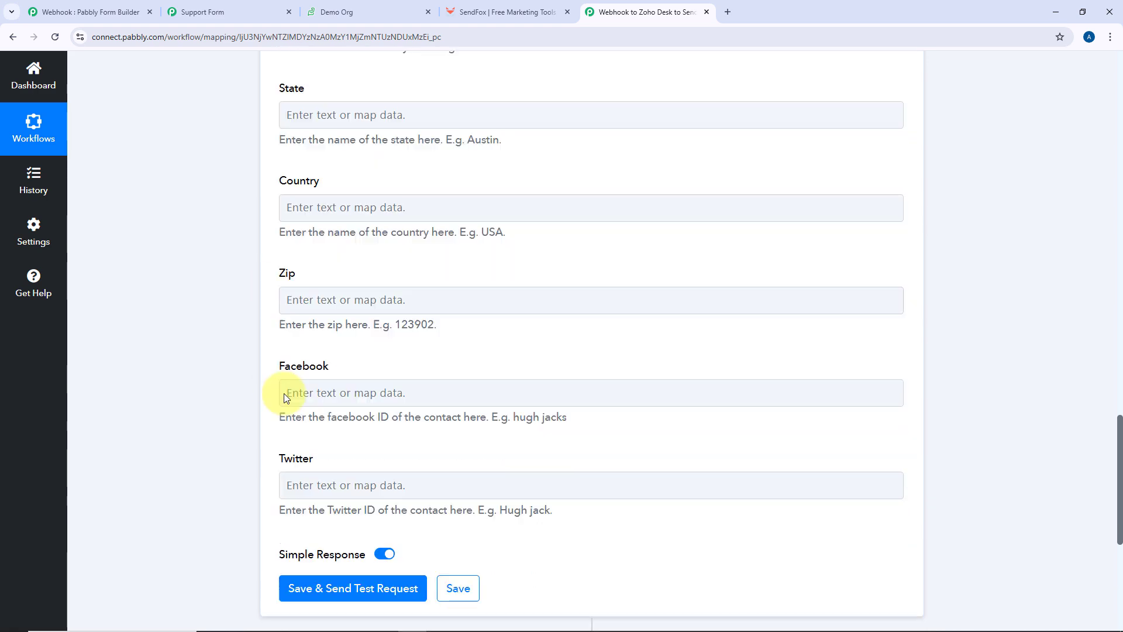
{"action": "scroll", "coordinate": [414, 230], "scroll_direction": "up", "scroll_amount": 6}
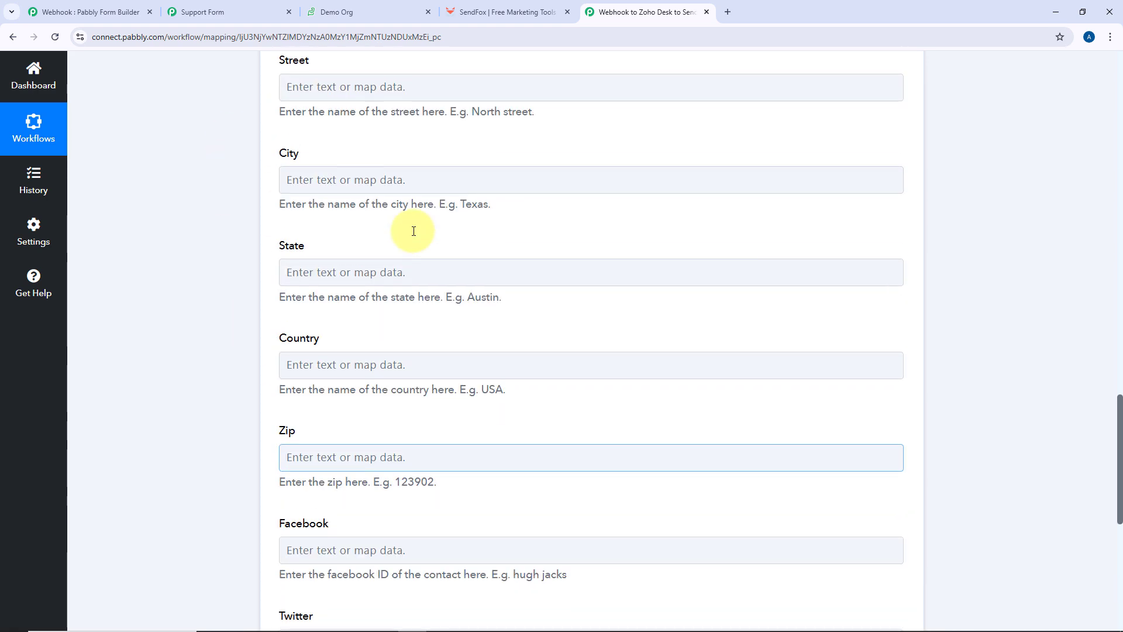
{"action": "scroll", "coordinate": [401, 270], "scroll_direction": "up", "scroll_amount": 4}
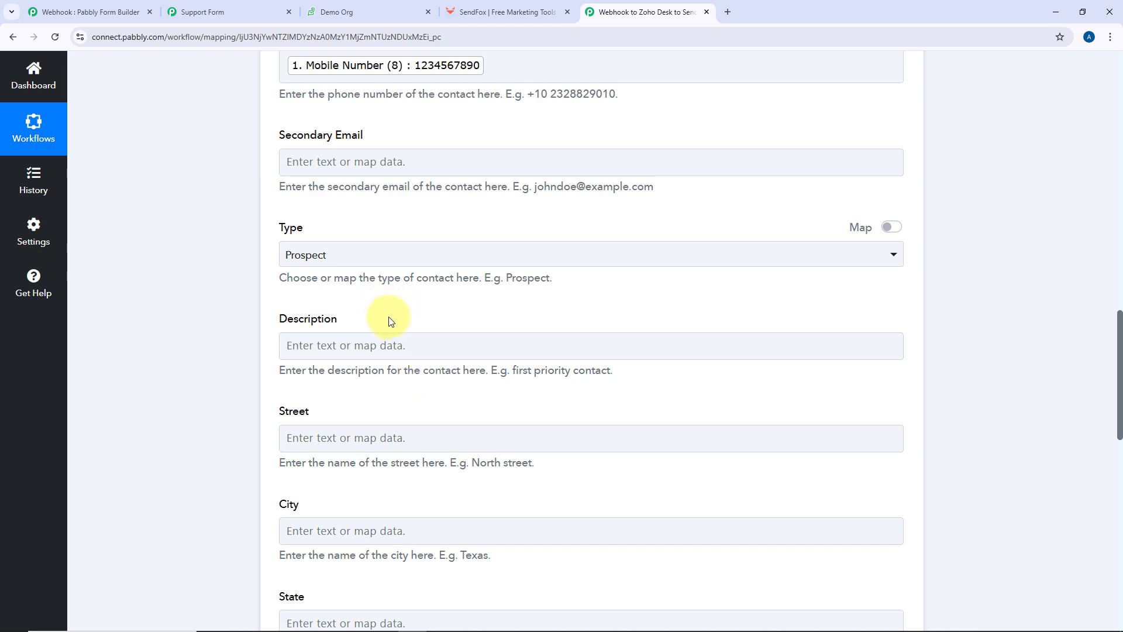
{"action": "scroll", "coordinate": [389, 321], "scroll_direction": "down", "scroll_amount": 4}
{"action": "scroll", "coordinate": [389, 318], "scroll_direction": "up", "scroll_amount": 5}
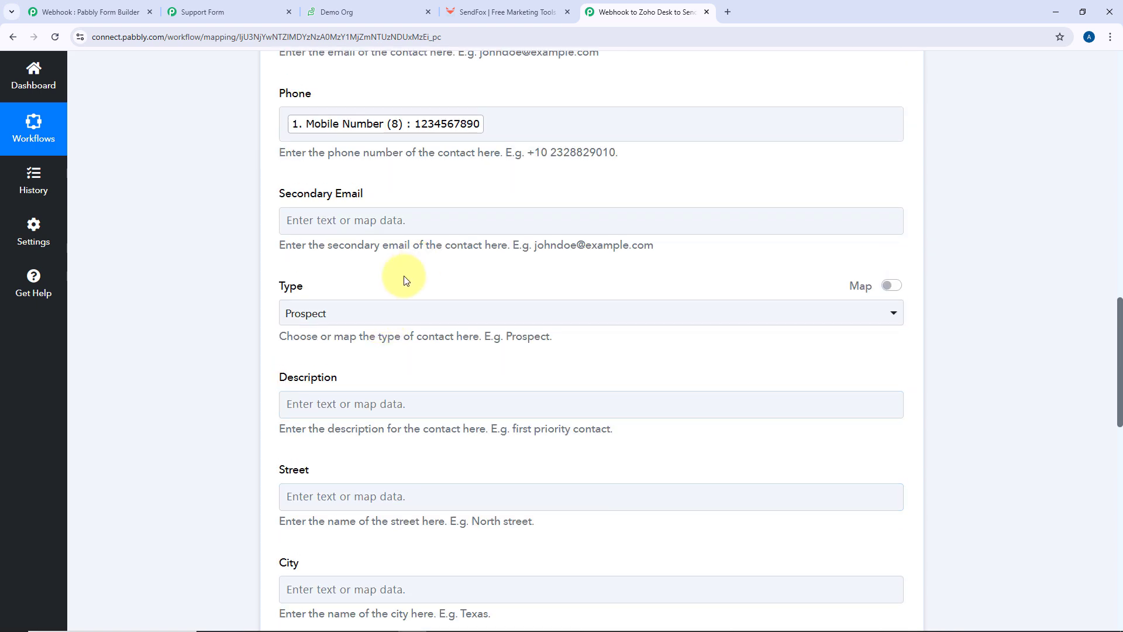
{"action": "scroll", "coordinate": [404, 278], "scroll_direction": "up", "scroll_amount": 3}
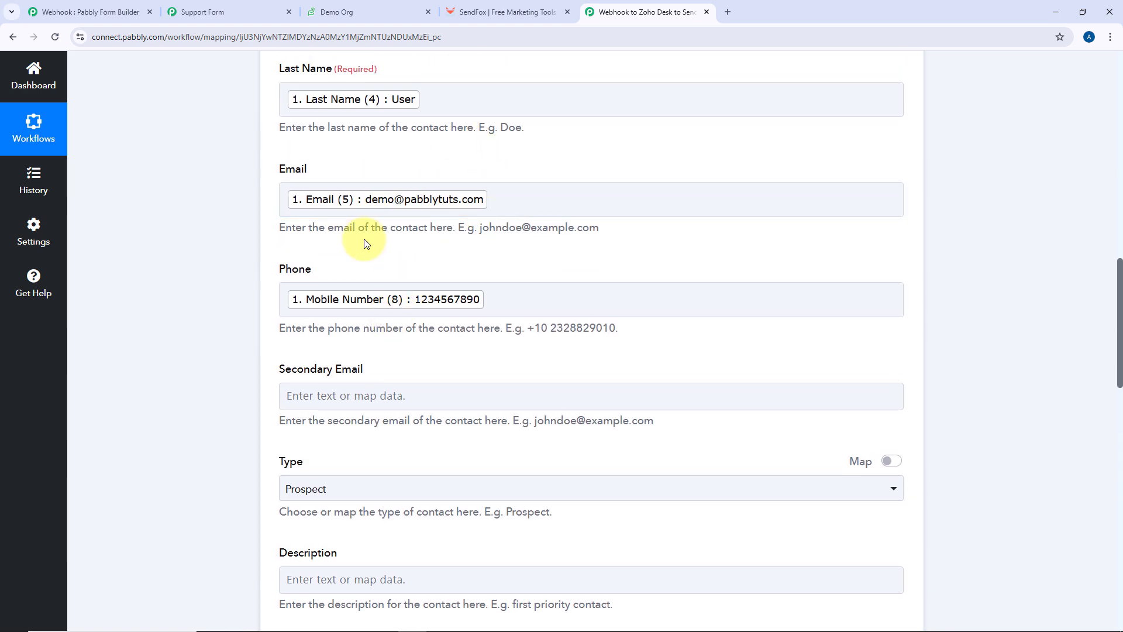
{"action": "scroll", "coordinate": [241, 239], "scroll_direction": "down", "scroll_amount": 5}
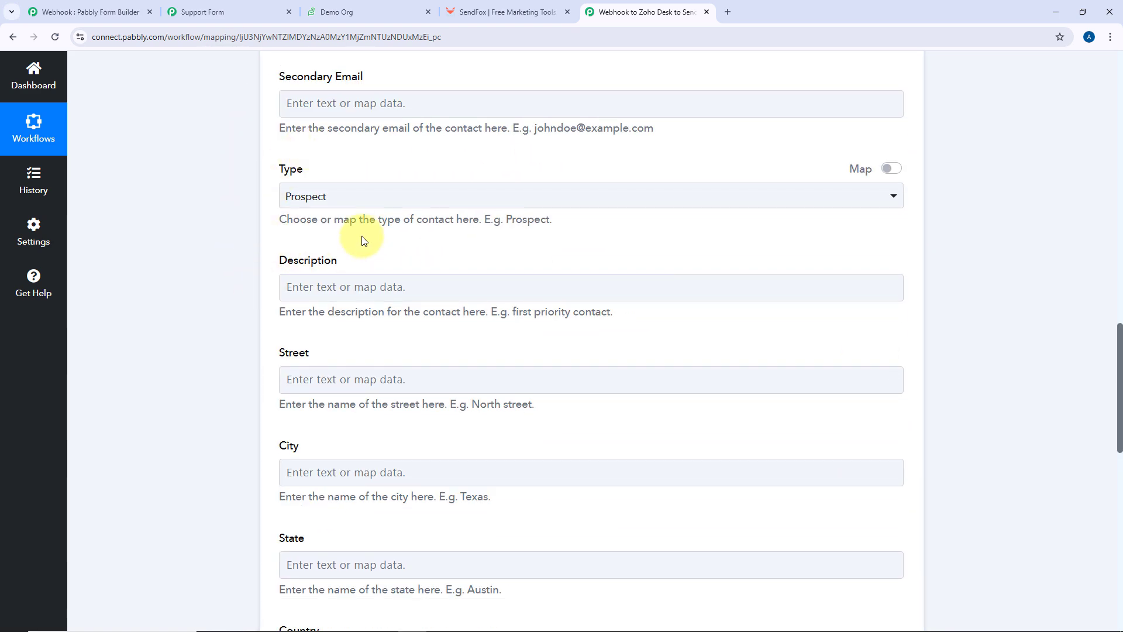
{"action": "scroll", "coordinate": [360, 281], "scroll_direction": "down", "scroll_amount": 4}
{"action": "left_click", "coordinate": [388, 251]}
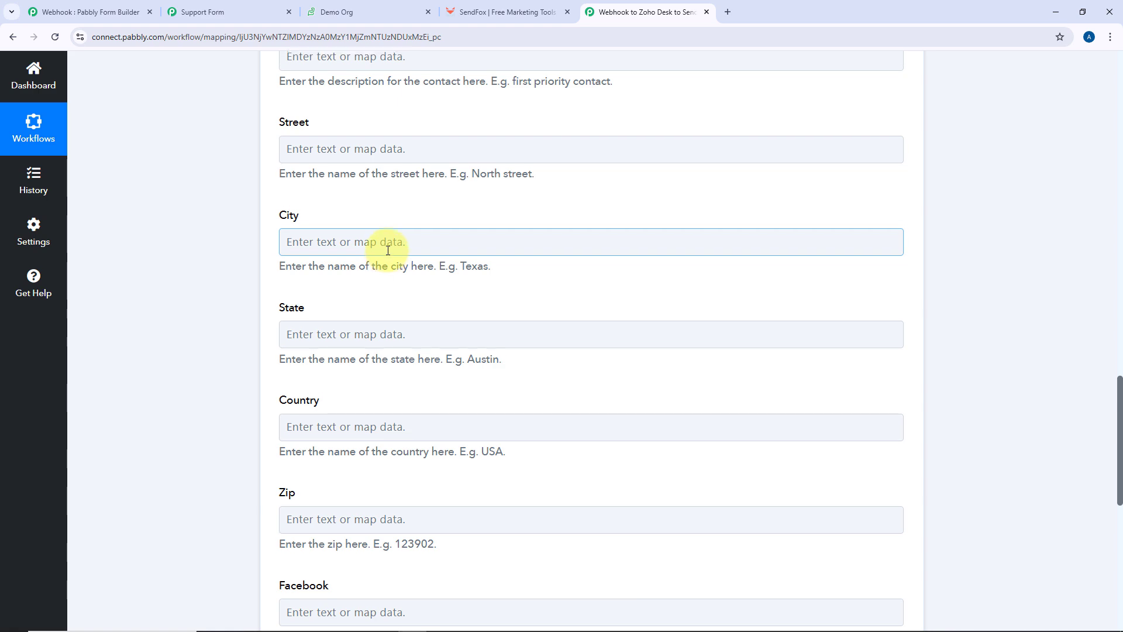
{"action": "scroll", "coordinate": [263, 246], "scroll_direction": "up", "scroll_amount": 10}
{"action": "scroll", "coordinate": [267, 272], "scroll_direction": "down", "scroll_amount": 7}
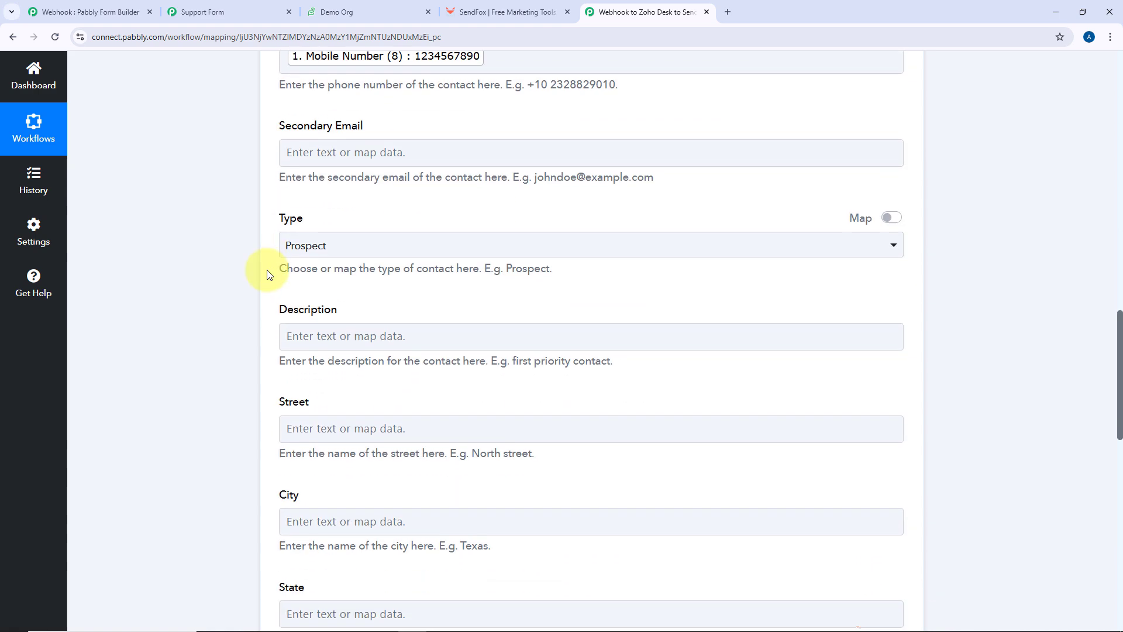
{"action": "scroll", "coordinate": [268, 272], "scroll_direction": "down", "scroll_amount": 12}
Save and send a test request, then review the returned Demo User contact ID
{"action": "left_click", "coordinate": [363, 337]}
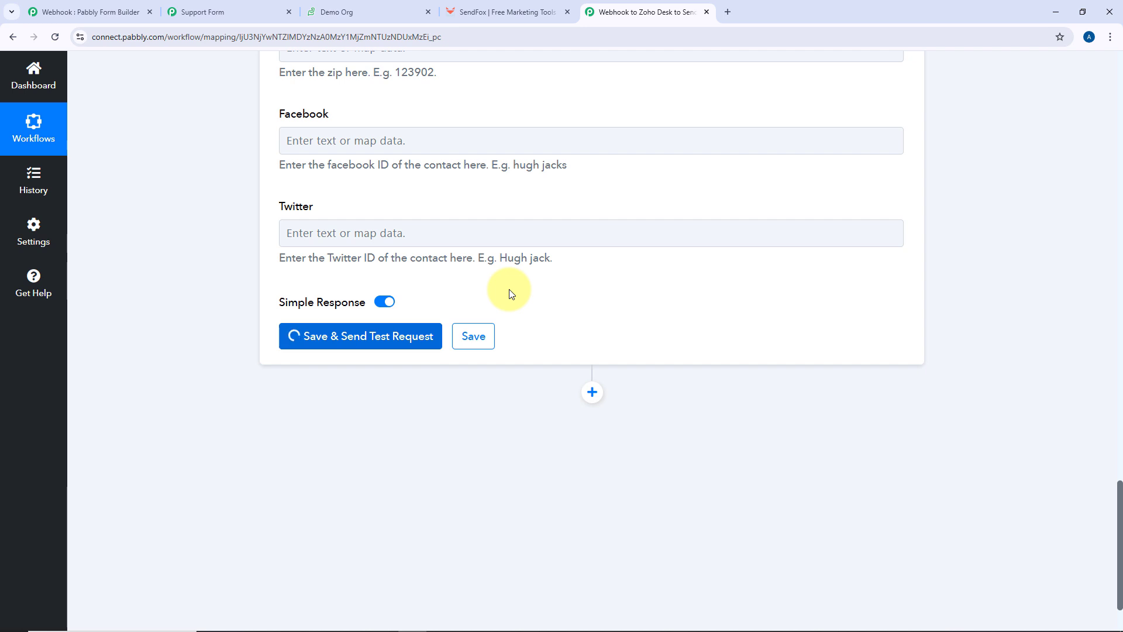
{"action": "scroll", "coordinate": [510, 291], "scroll_direction": "down", "scroll_amount": 3}
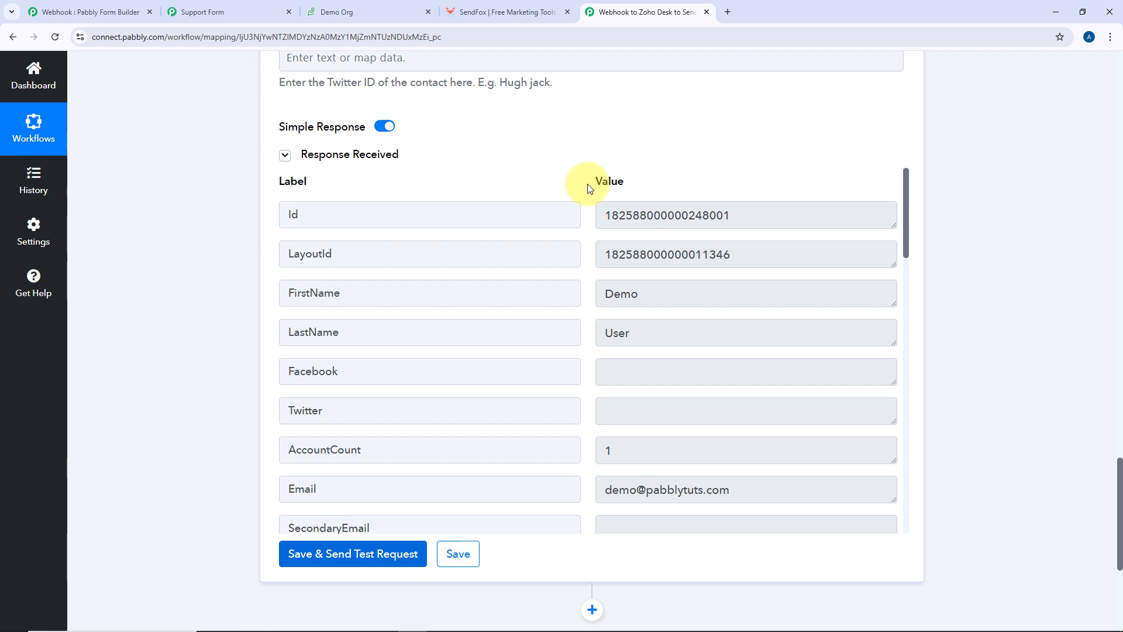
{"action": "scroll", "coordinate": [582, 183], "scroll_direction": "up", "scroll_amount": 15}
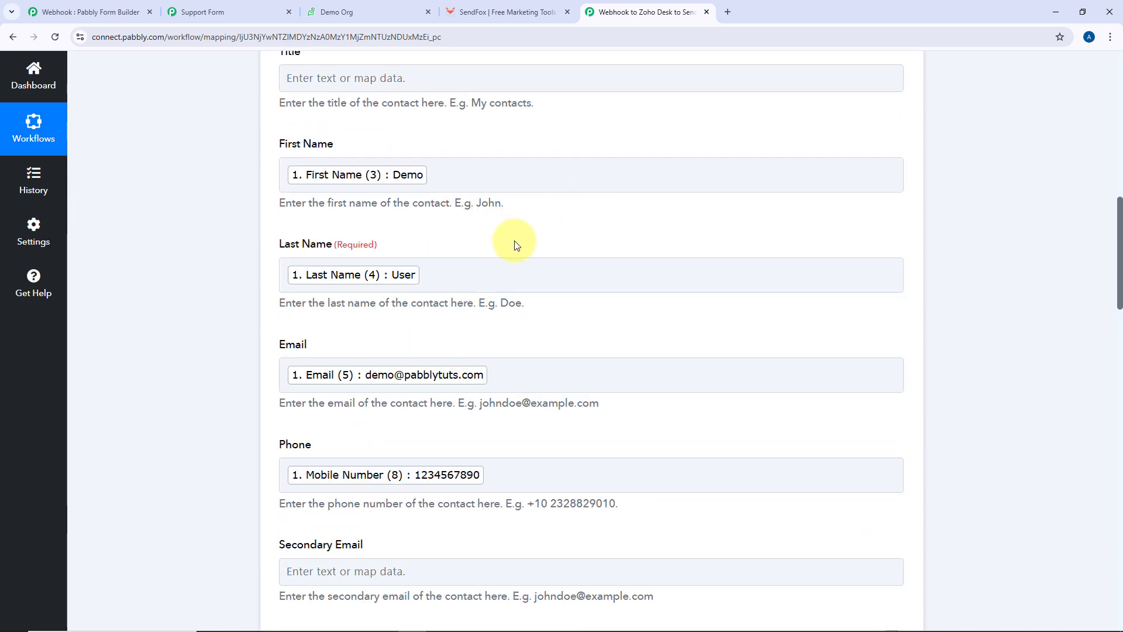
{"action": "scroll", "coordinate": [527, 258], "scroll_direction": "up", "scroll_amount": 4}
{"action": "scroll", "coordinate": [537, 267], "scroll_direction": "up", "scroll_amount": 9}
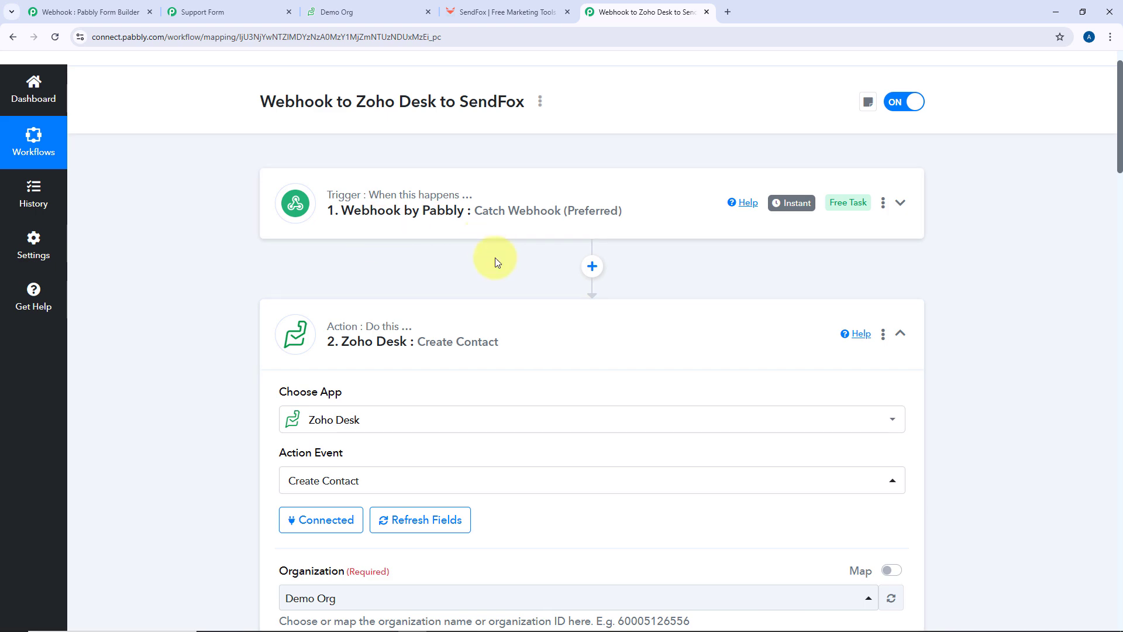
{"action": "scroll", "coordinate": [501, 260], "scroll_direction": "down", "scroll_amount": 12}
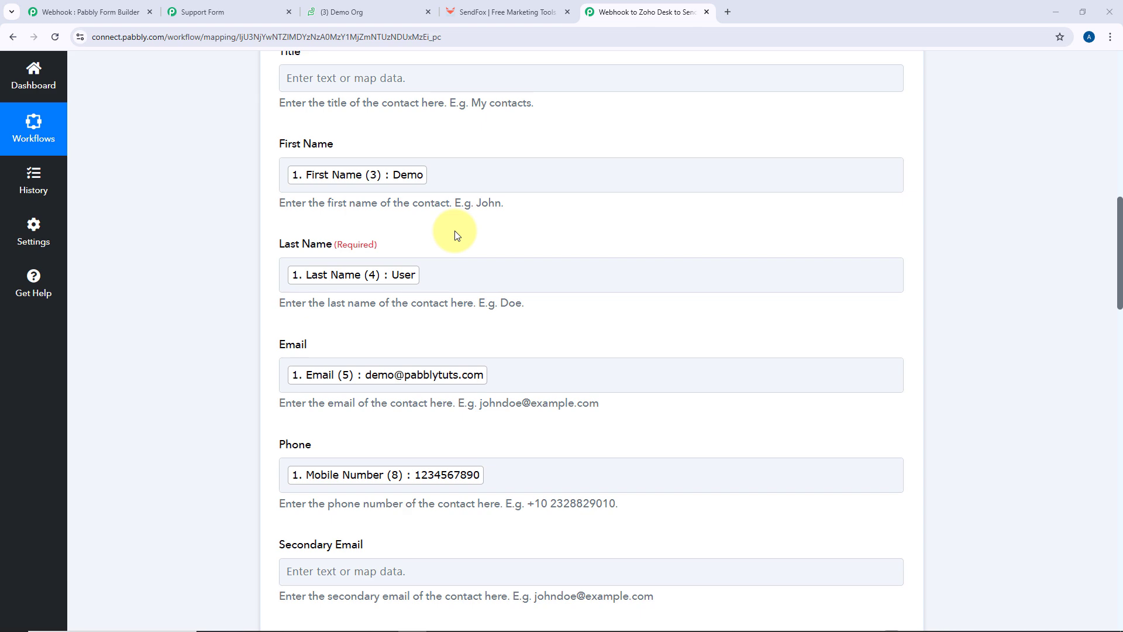
{"action": "scroll", "coordinate": [454, 231], "scroll_direction": "down", "scroll_amount": 20}
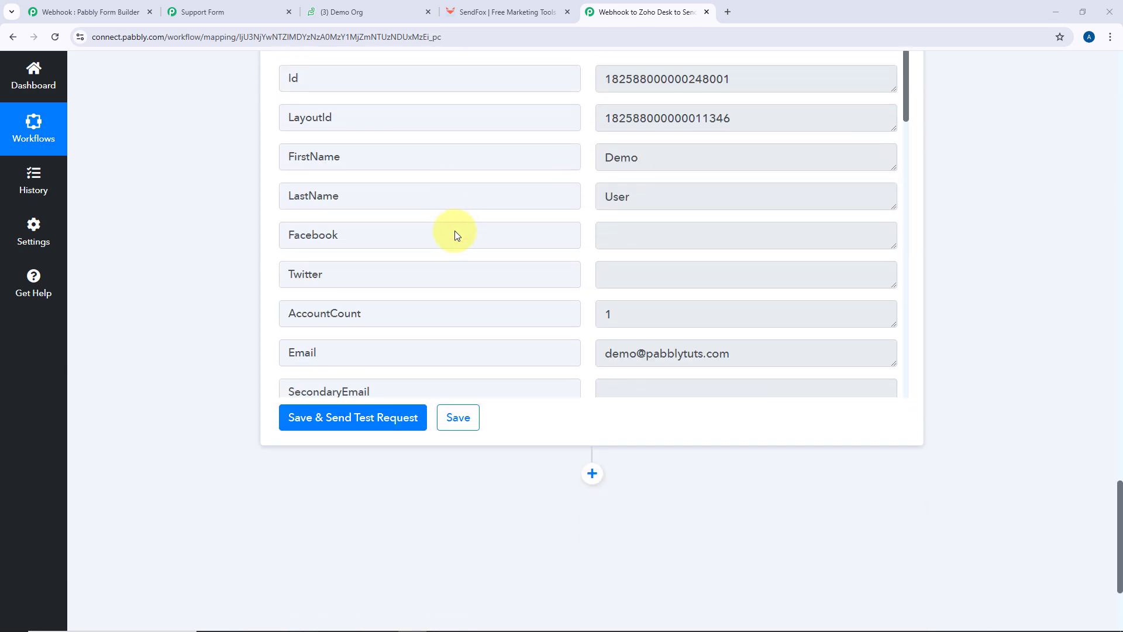
{"action": "scroll", "coordinate": [455, 231], "scroll_direction": "down", "scroll_amount": 3}
Add a Zoho Desk Create New Ticket action and connect it with existing Zoho Desk #2
{"action": "left_click", "coordinate": [594, 303]}
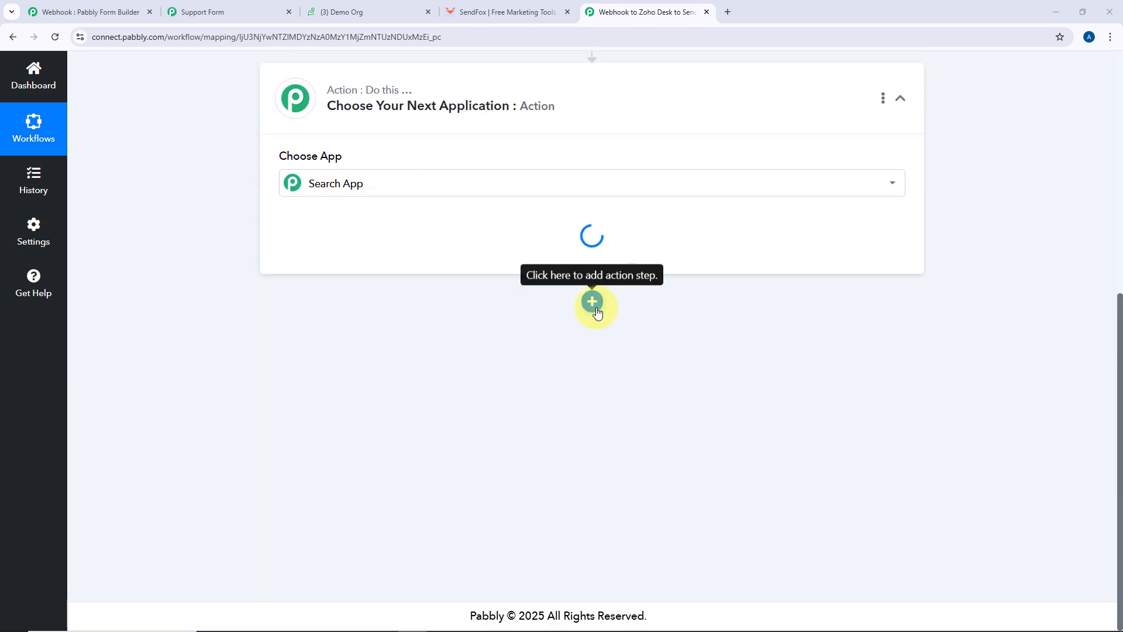
{"action": "scroll", "coordinate": [526, 333], "scroll_direction": "down", "scroll_amount": 2}
{"action": "scroll", "coordinate": [345, 322], "scroll_direction": "up", "scroll_amount": 3}
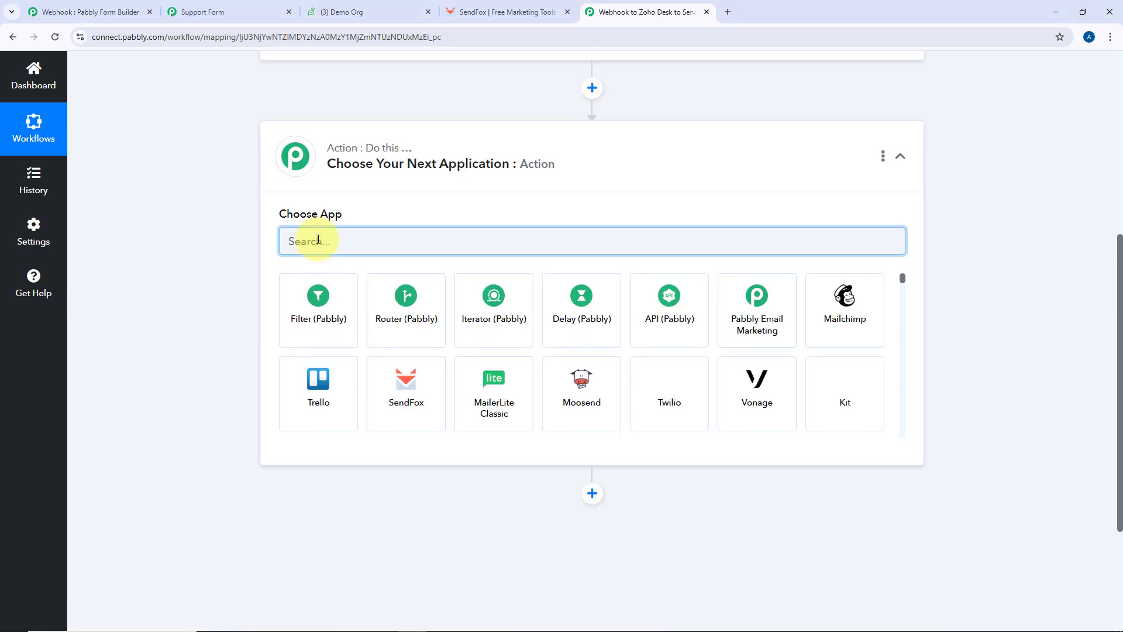
{"action": "type", "text": "Zoho D"}
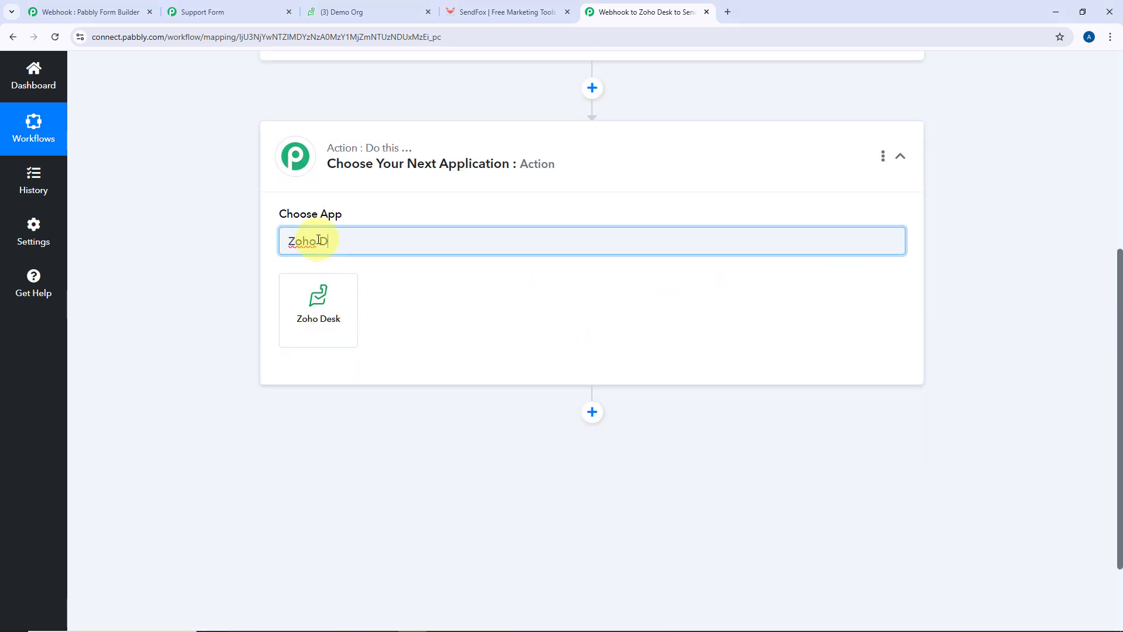
{"action": "left_click", "coordinate": [322, 296]}
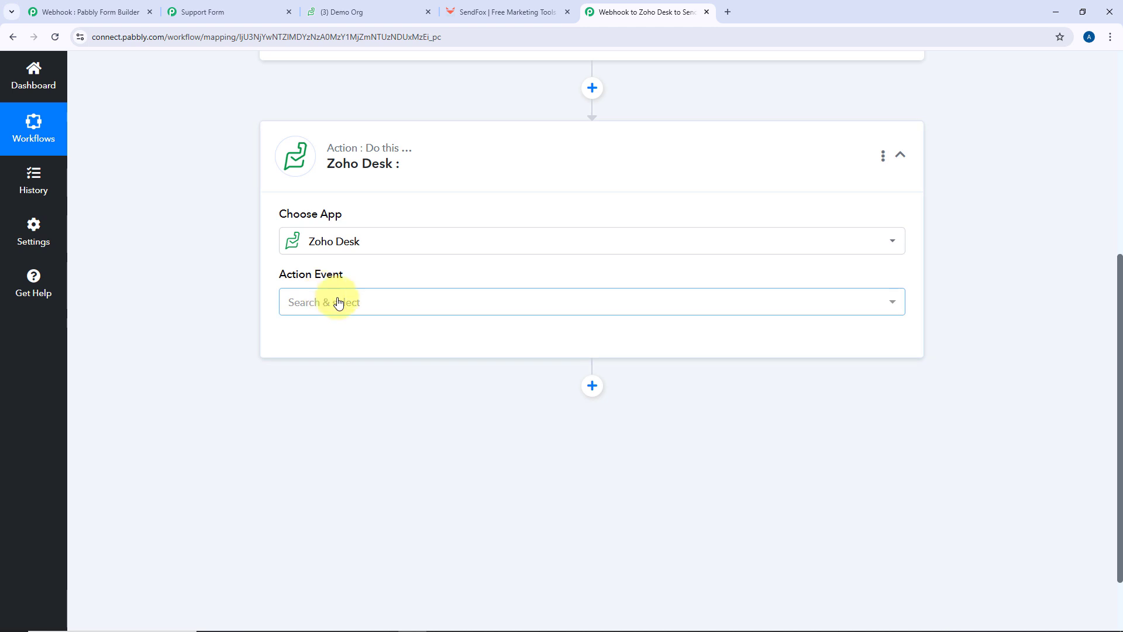
{"action": "left_click", "coordinate": [330, 300]}
{"action": "scroll", "coordinate": [219, 310], "scroll_direction": "down", "scroll_amount": 2}
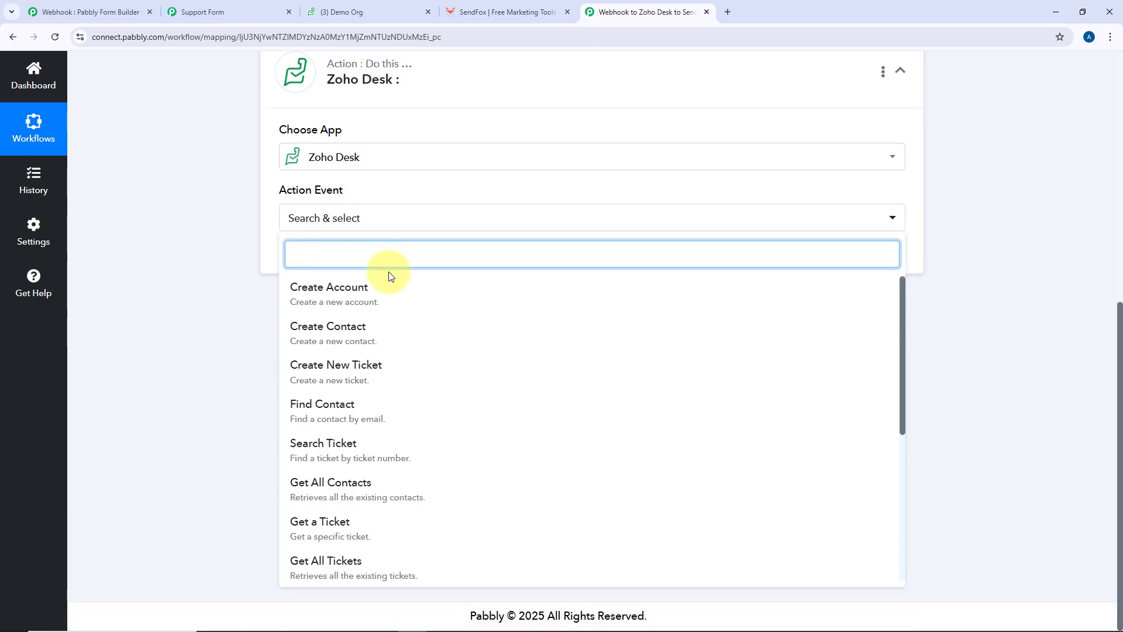
{"action": "left_click", "coordinate": [355, 379]}
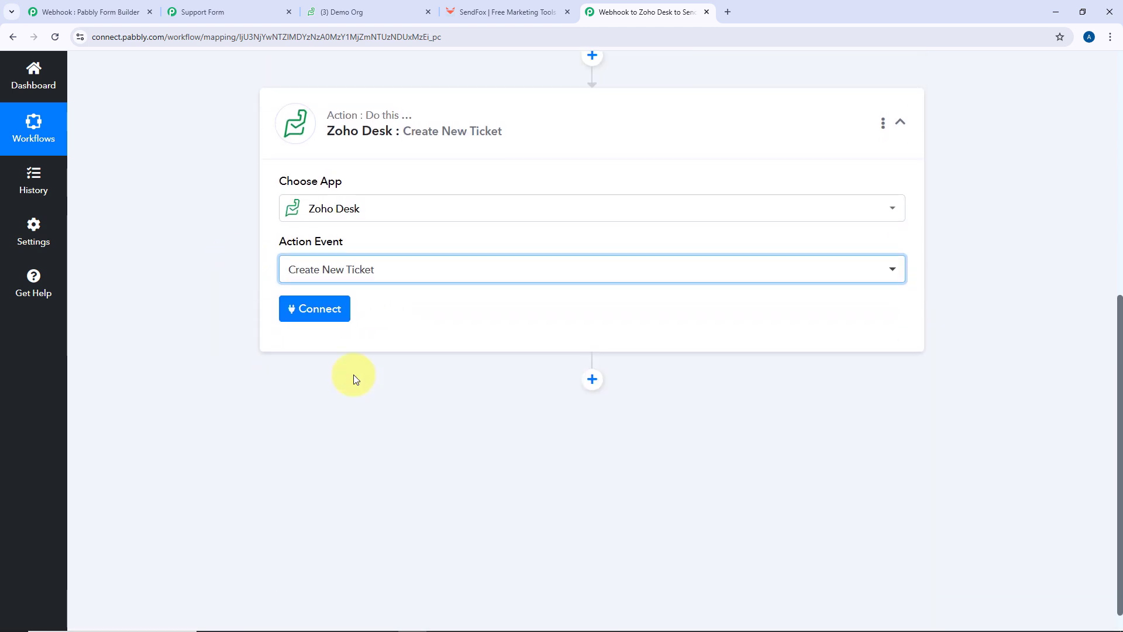
{"action": "left_click", "coordinate": [318, 315]}
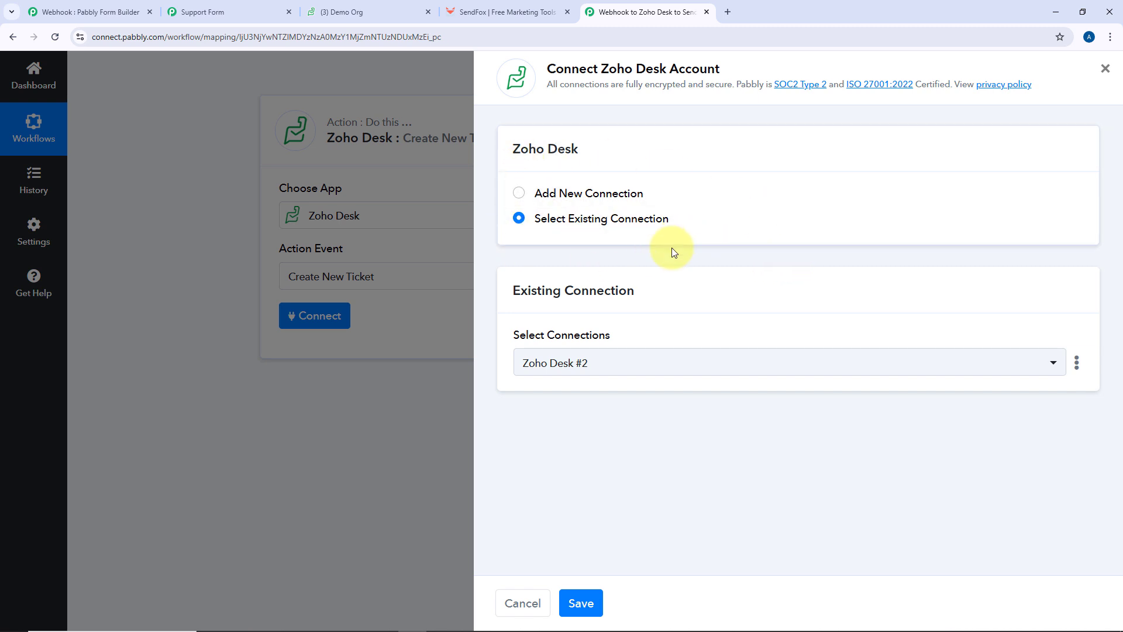
Save the Zoho Desk #2 connection and set Organization and Department to Demo Org
{"action": "left_click", "coordinate": [591, 604]}
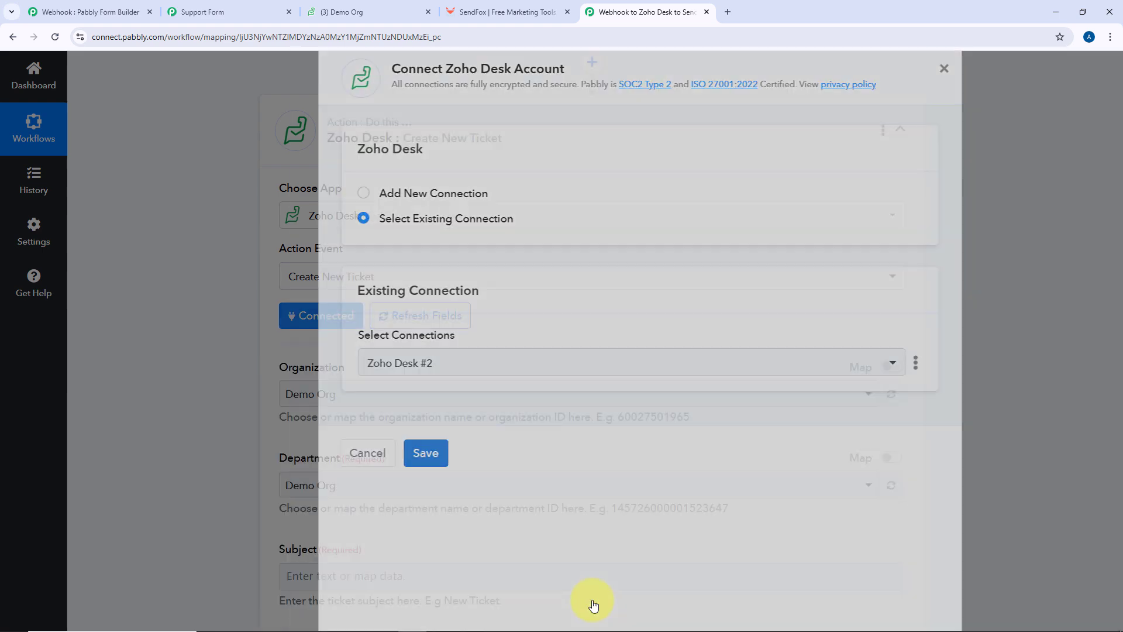
{"action": "scroll", "coordinate": [519, 342], "scroll_direction": "down", "scroll_amount": 2}
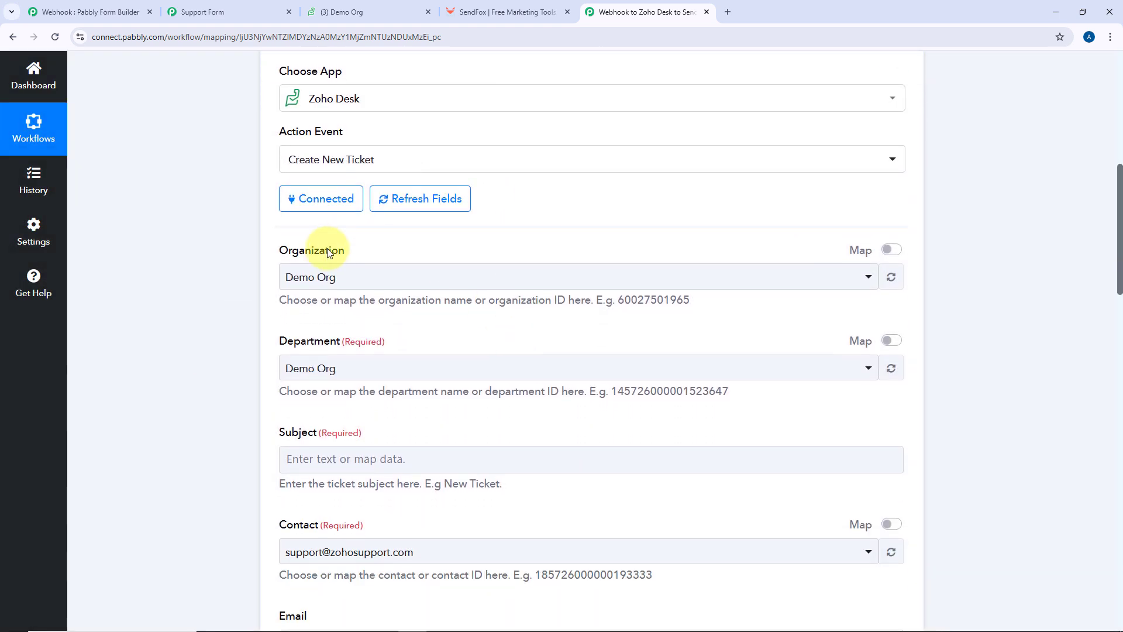
{"action": "left_click", "coordinate": [423, 283]}
{"action": "left_click", "coordinate": [333, 349]}
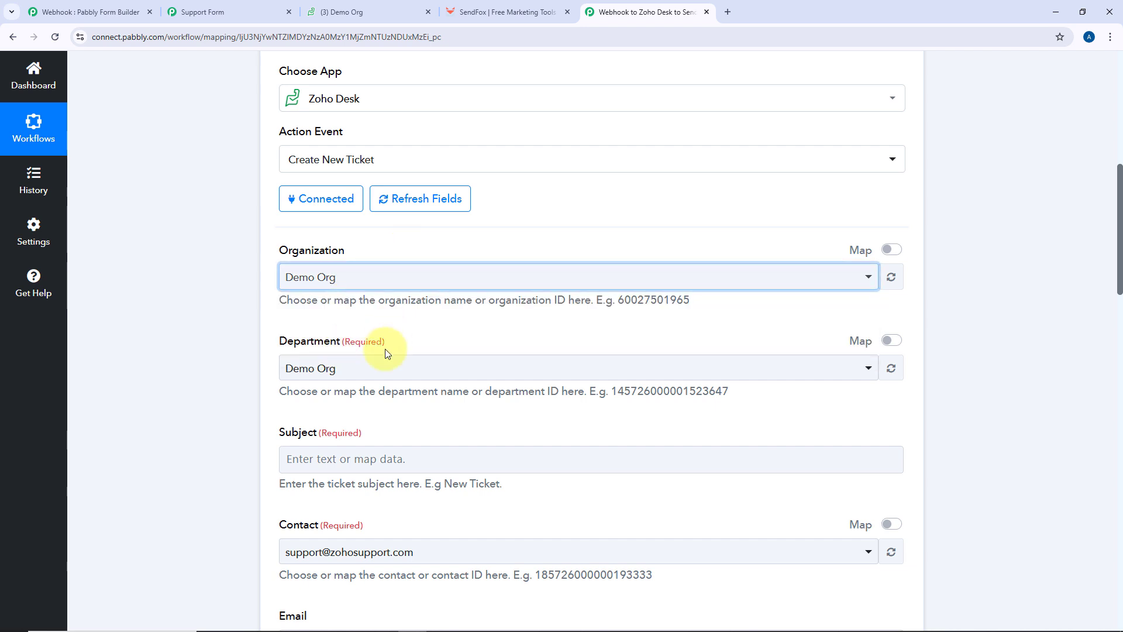
{"action": "left_click", "coordinate": [375, 376]}
{"action": "left_click", "coordinate": [363, 436]}
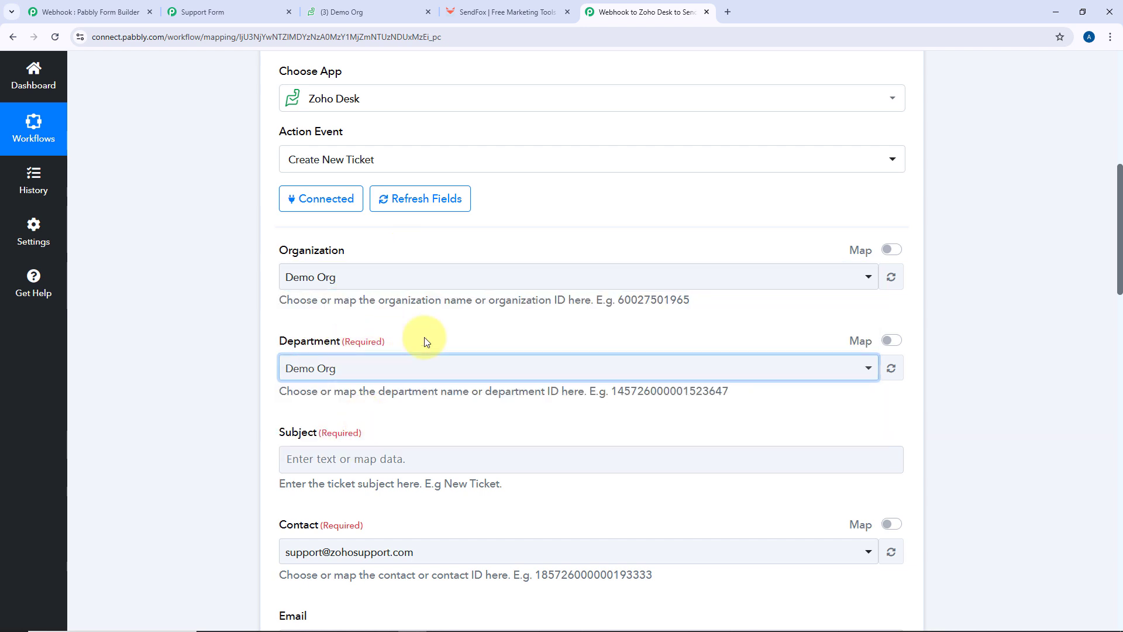
{"action": "scroll", "coordinate": [426, 342], "scroll_direction": "down", "scroll_amount": 4}
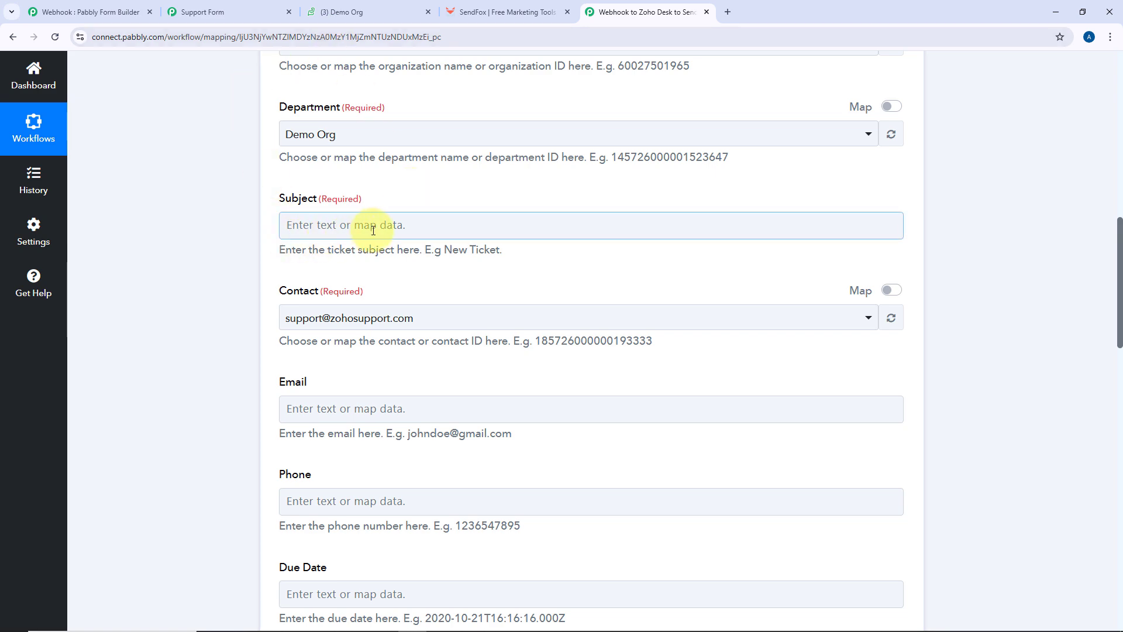
Map the webhook's Subject (11) answer into the ticket Subject
{"action": "scroll", "coordinate": [391, 242], "scroll_direction": "up", "scroll_amount": 8}
{"action": "scroll", "coordinate": [390, 243], "scroll_direction": "up", "scroll_amount": 5}
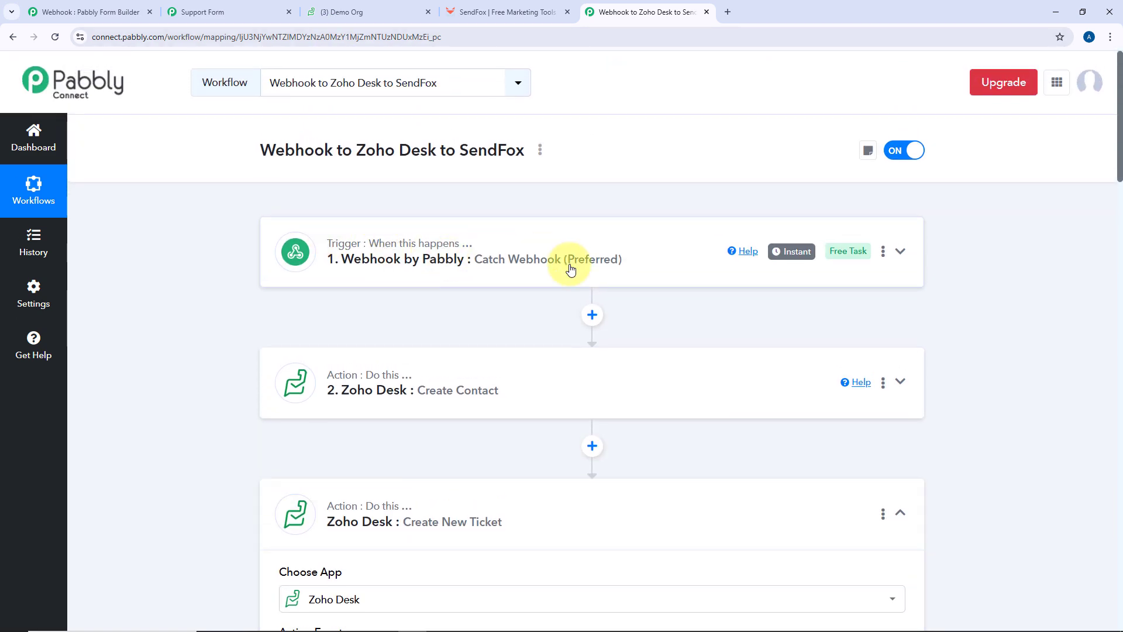
{"action": "scroll", "coordinate": [527, 263], "scroll_direction": "down", "scroll_amount": 12}
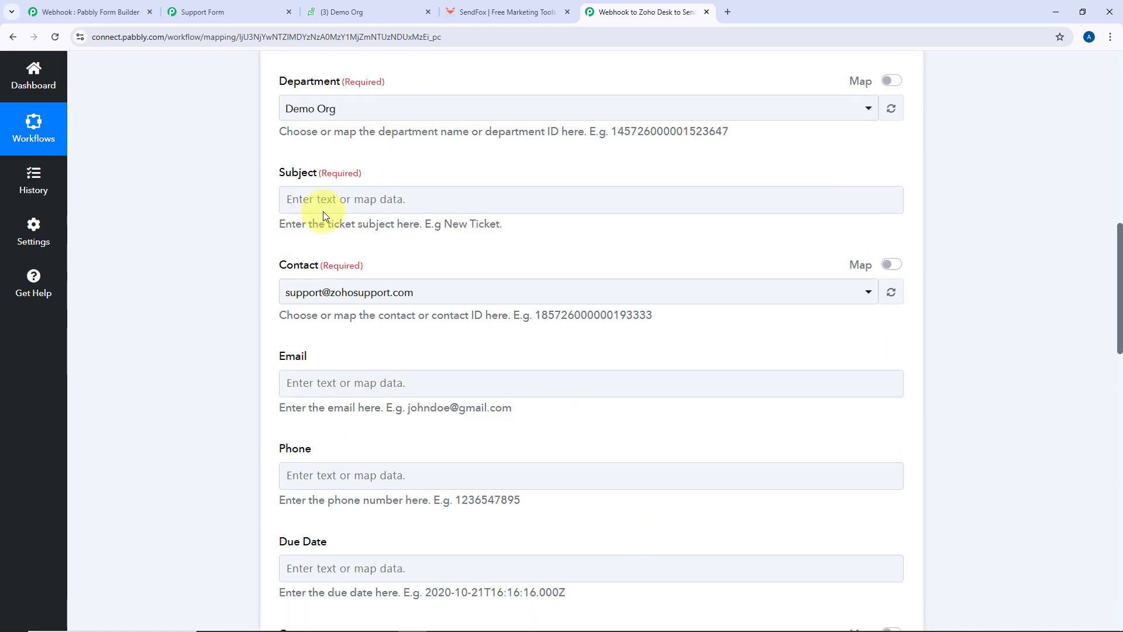
{"action": "left_click", "coordinate": [329, 201]}
{"action": "left_click", "coordinate": [421, 308]}
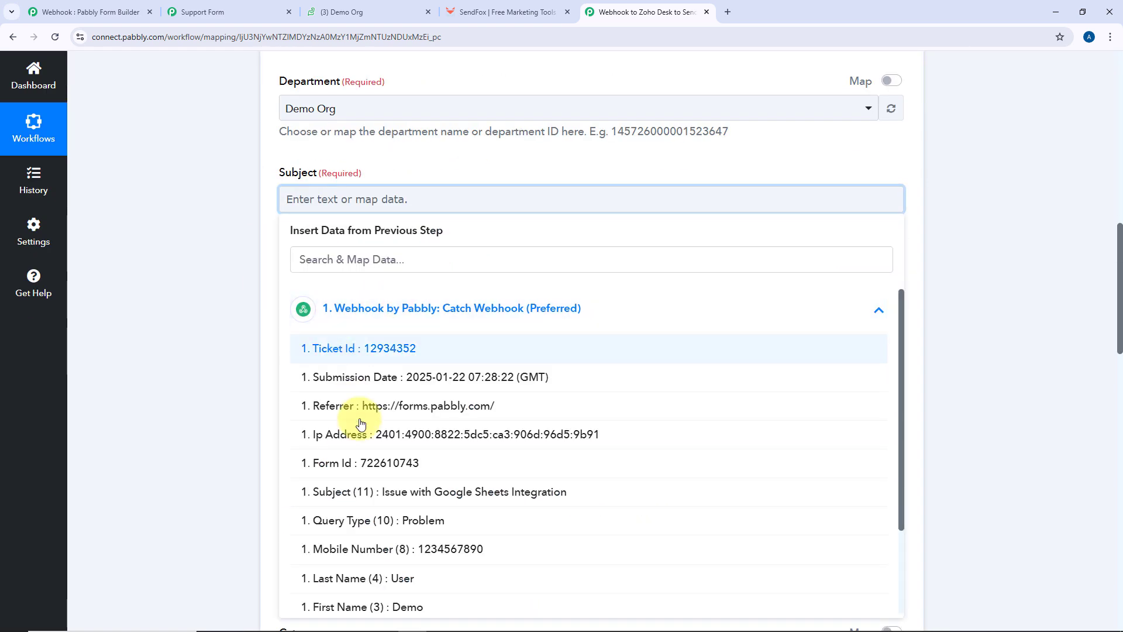
{"action": "scroll", "coordinate": [415, 404], "scroll_direction": "down", "scroll_amount": 2}
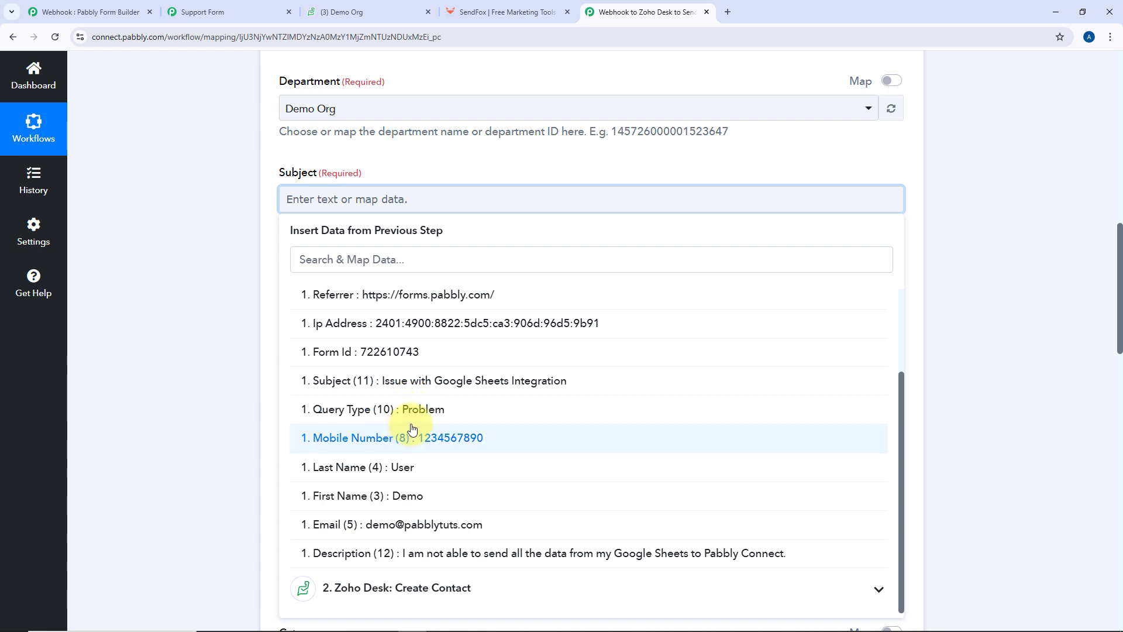
{"action": "left_click", "coordinate": [435, 389]}
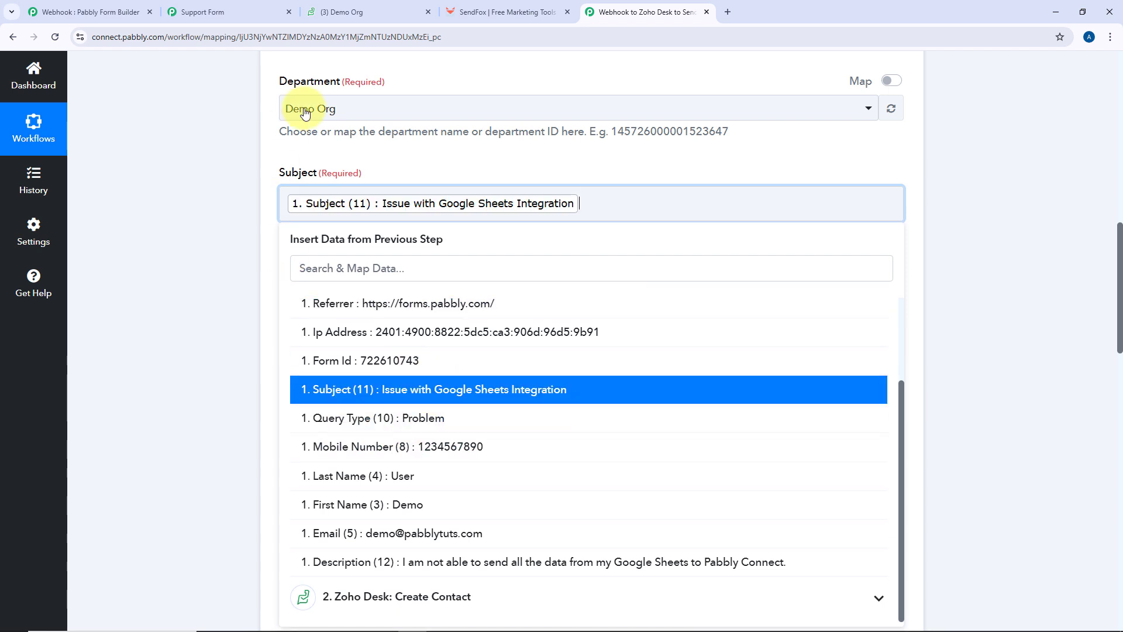
{"action": "left_click", "coordinate": [374, 155]}
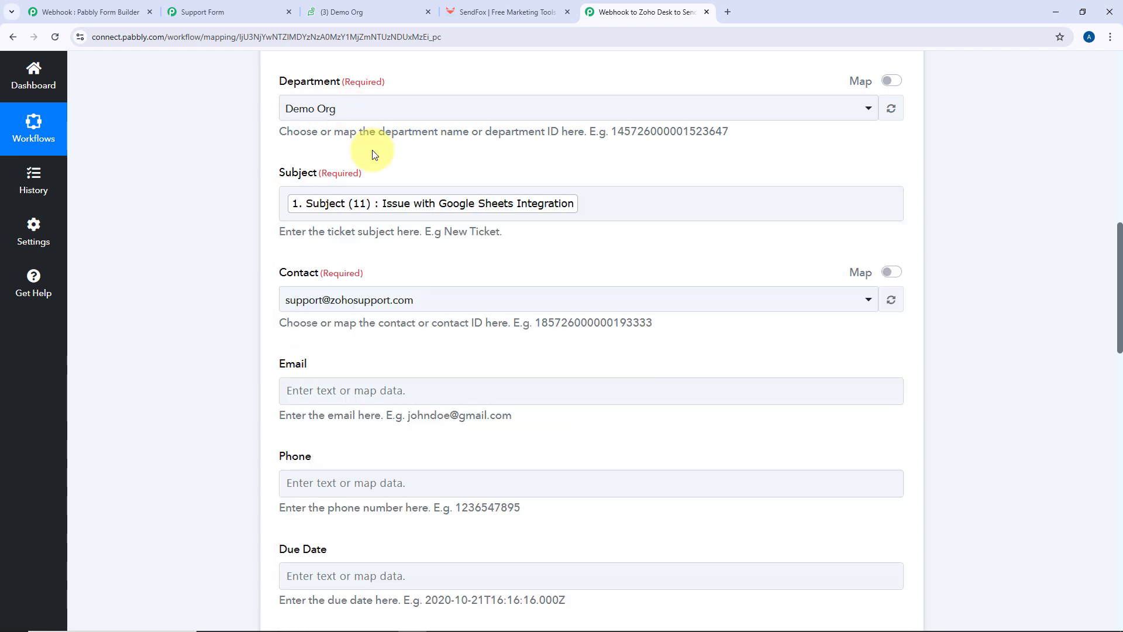
Switch the Contact field from a dropdown choice to a mapped value
{"action": "scroll", "coordinate": [256, 189], "scroll_direction": "down", "scroll_amount": 1}
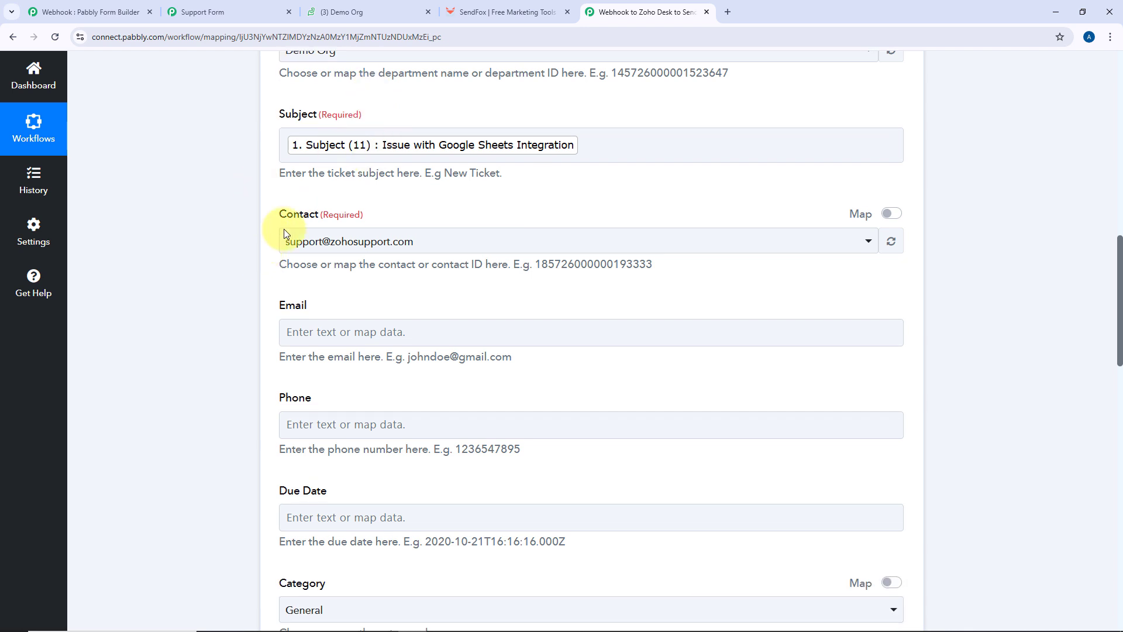
{"action": "left_click", "coordinate": [427, 240]}
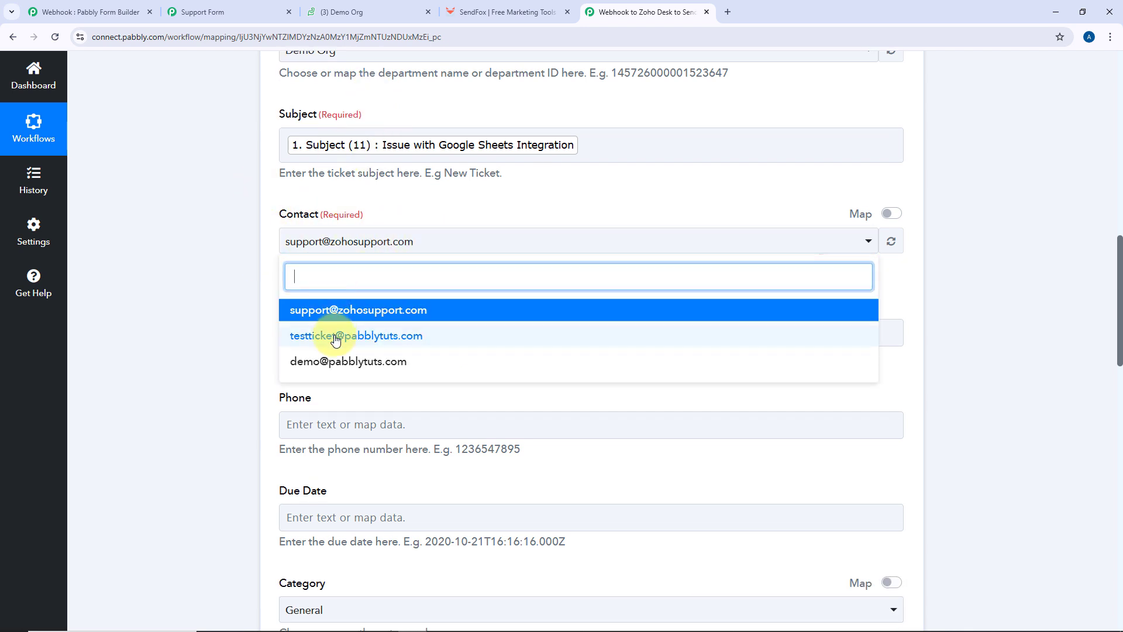
{"action": "left_click", "coordinate": [255, 244]}
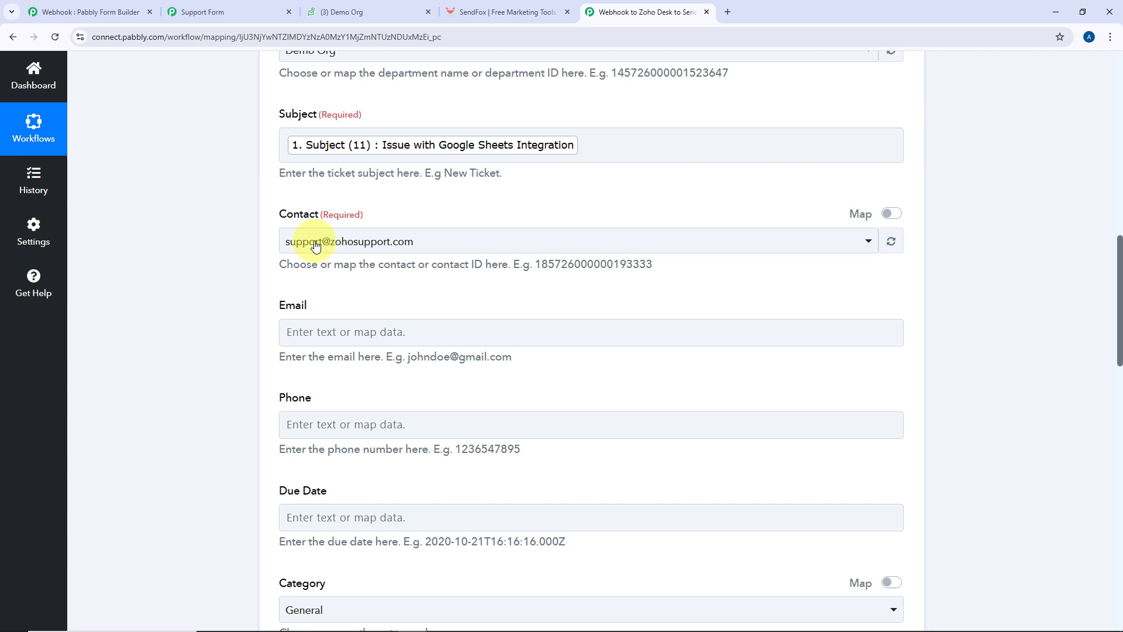
{"action": "left_click", "coordinate": [890, 216]}
{"action": "left_click", "coordinate": [430, 242]}
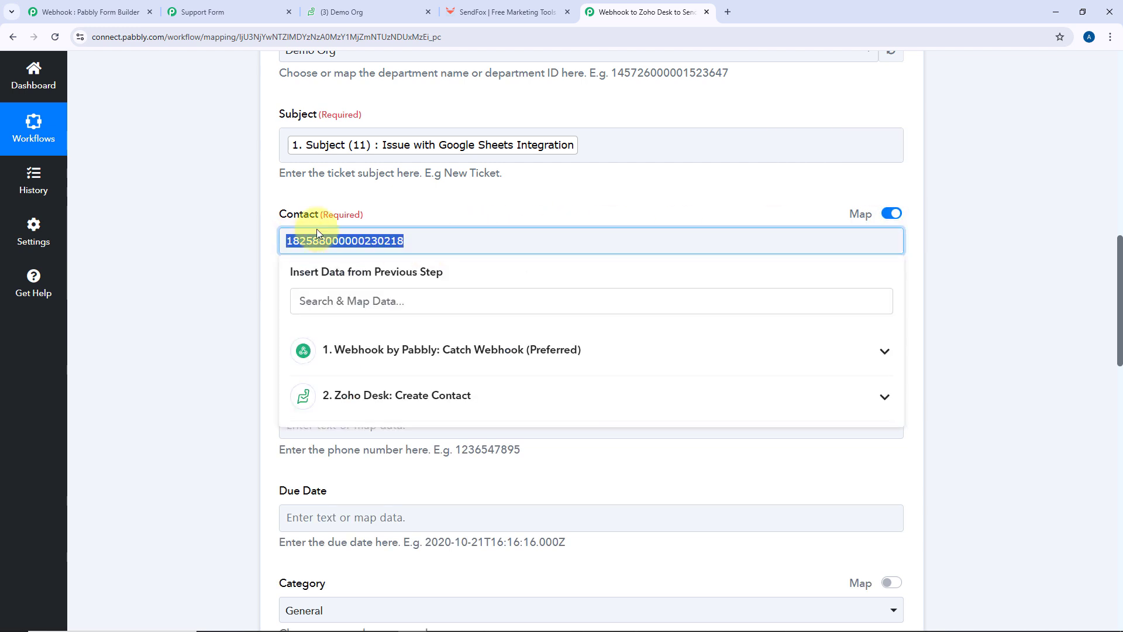
{"action": "left_click", "coordinate": [420, 219]}
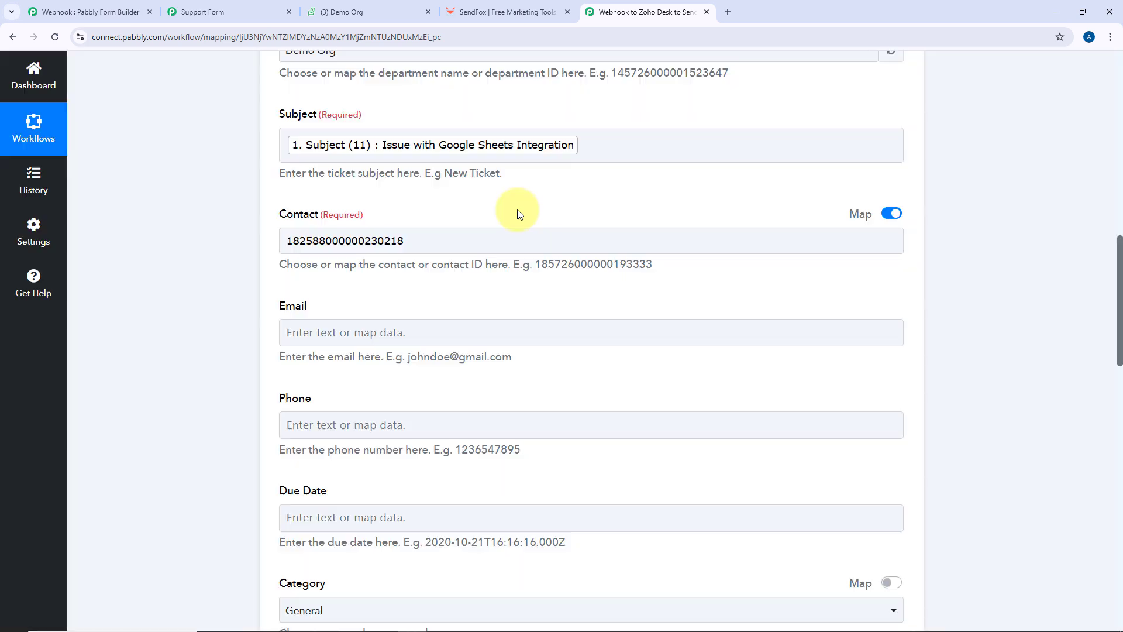
{"action": "scroll", "coordinate": [517, 210], "scroll_direction": "up", "scroll_amount": 10}
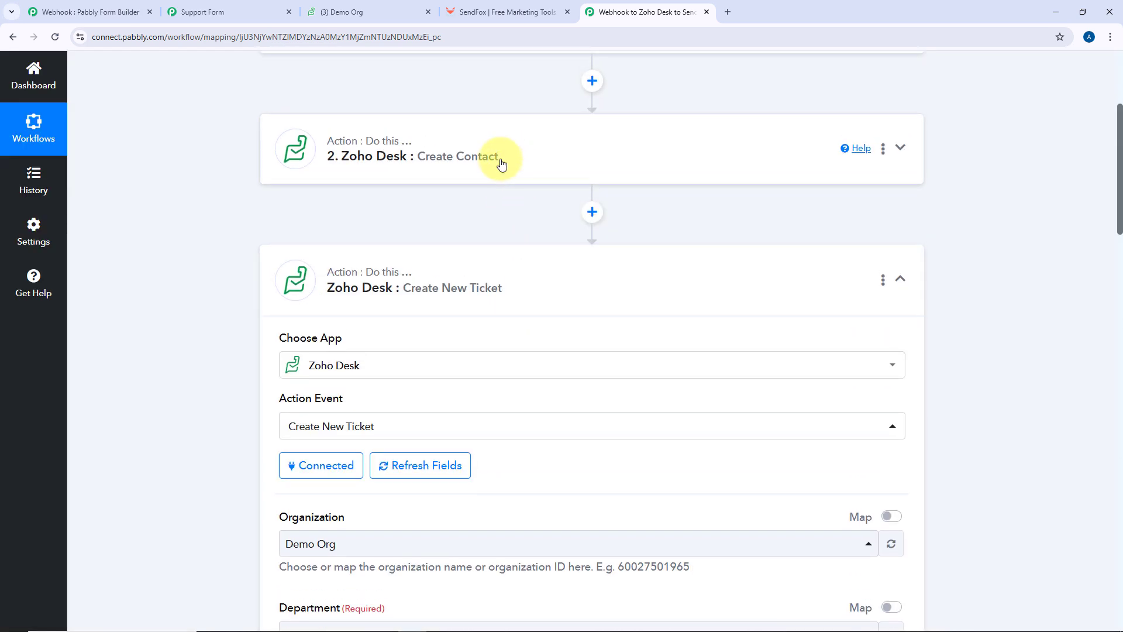
{"action": "left_click", "coordinate": [489, 168]}
{"action": "scroll", "coordinate": [224, 286], "scroll_direction": "down", "scroll_amount": 5}
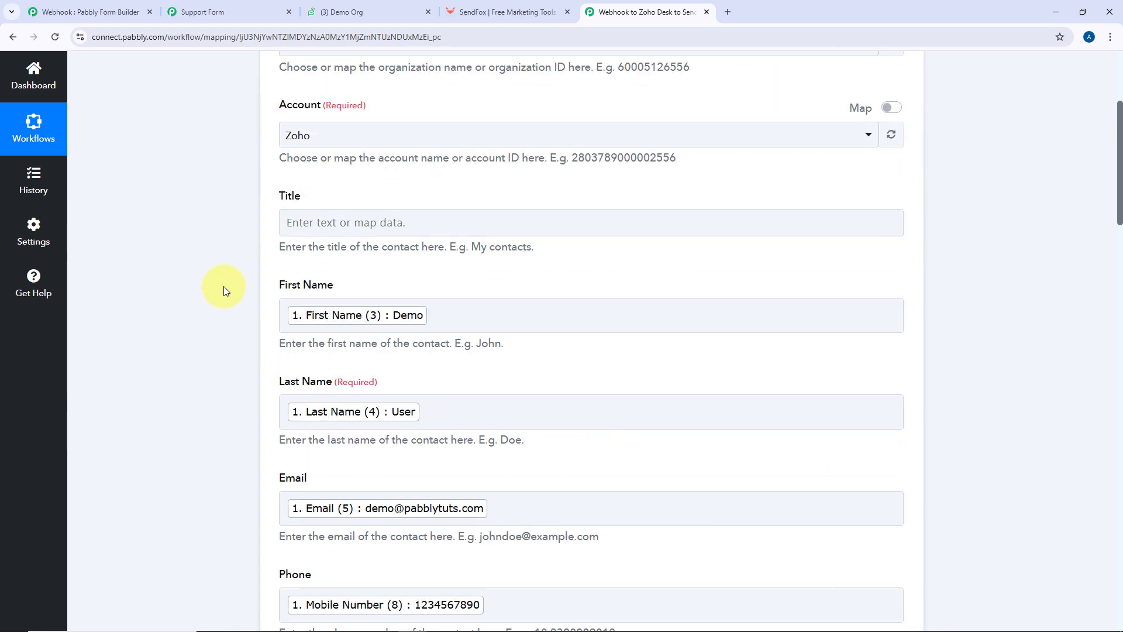
{"action": "scroll", "coordinate": [226, 285], "scroll_direction": "down", "scroll_amount": 20}
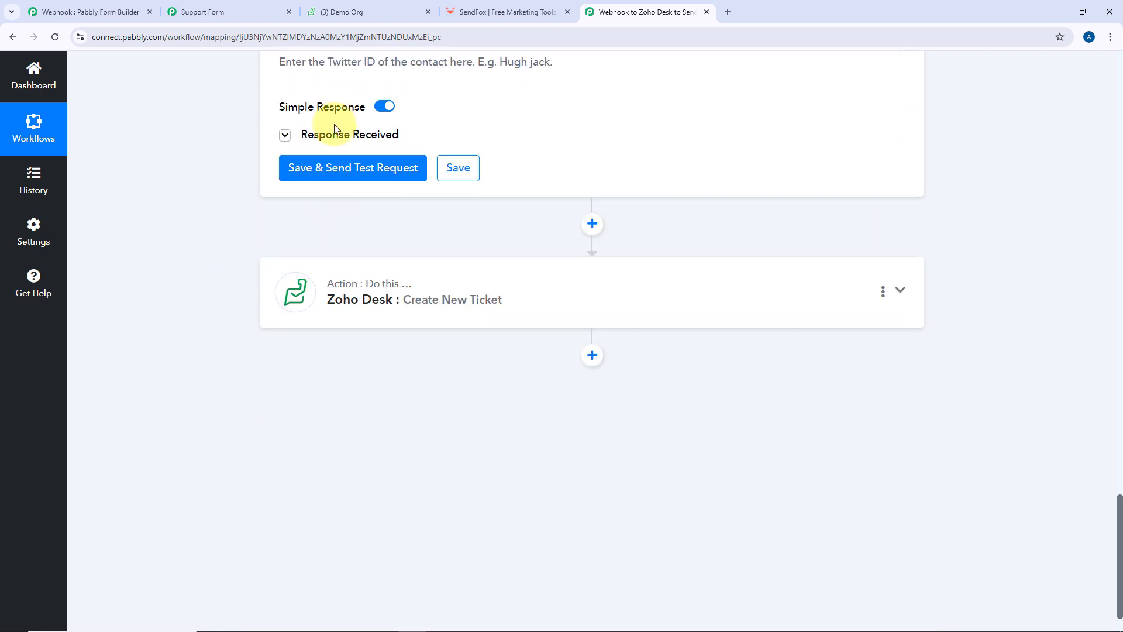
{"action": "left_click", "coordinate": [295, 134]}
{"action": "left_click_drag", "start_coordinate": [740, 195], "coordinate": [599, 204]}
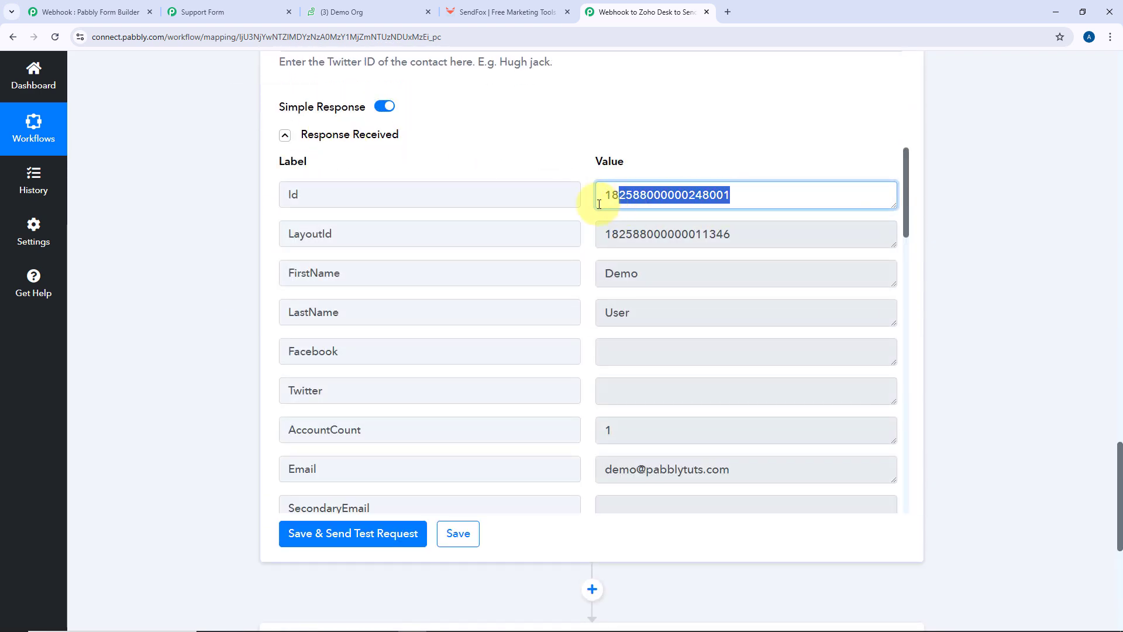
{"action": "left_click", "coordinate": [588, 204]}
{"action": "scroll", "coordinate": [238, 344], "scroll_direction": "down", "scroll_amount": 5}
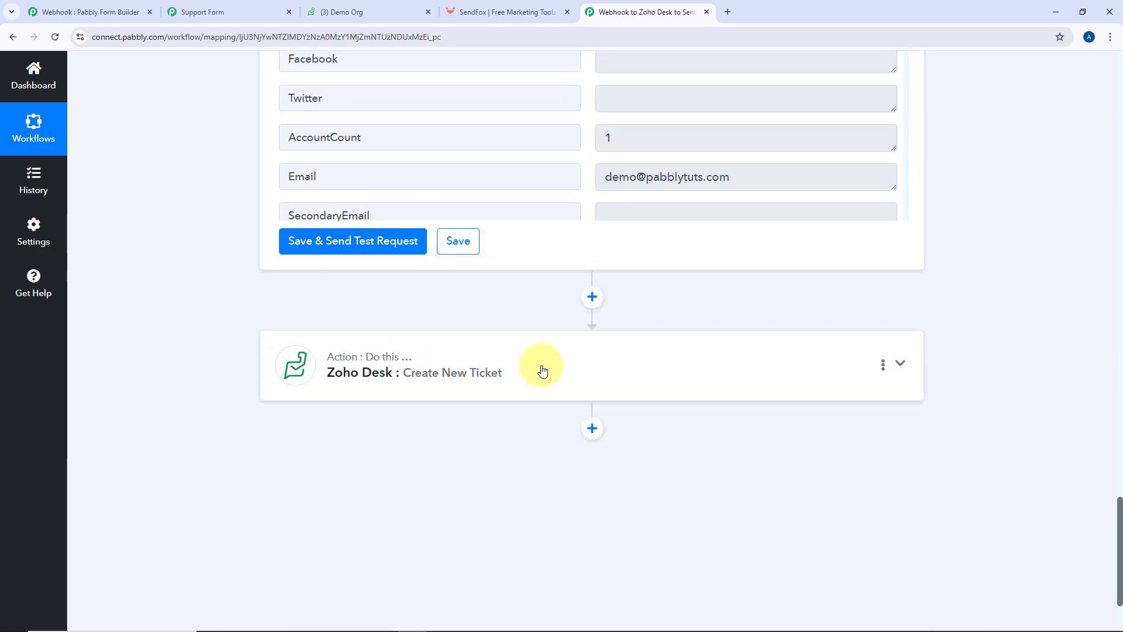
{"action": "left_click", "coordinate": [542, 368]}
{"action": "scroll", "coordinate": [432, 302], "scroll_direction": "up", "scroll_amount": 20}
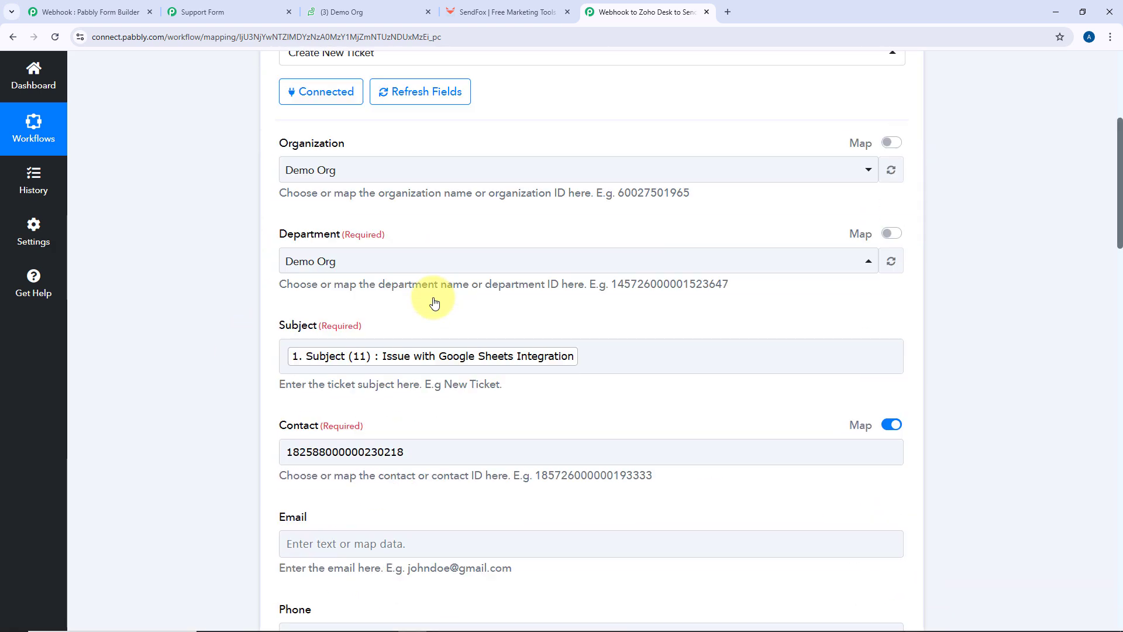
{"action": "scroll", "coordinate": [434, 299], "scroll_direction": "down", "scroll_amount": 6}
{"action": "scroll", "coordinate": [409, 300], "scroll_direction": "down", "scroll_amount": 1}
{"action": "scroll", "coordinate": [374, 322], "scroll_direction": "up", "scroll_amount": 3}
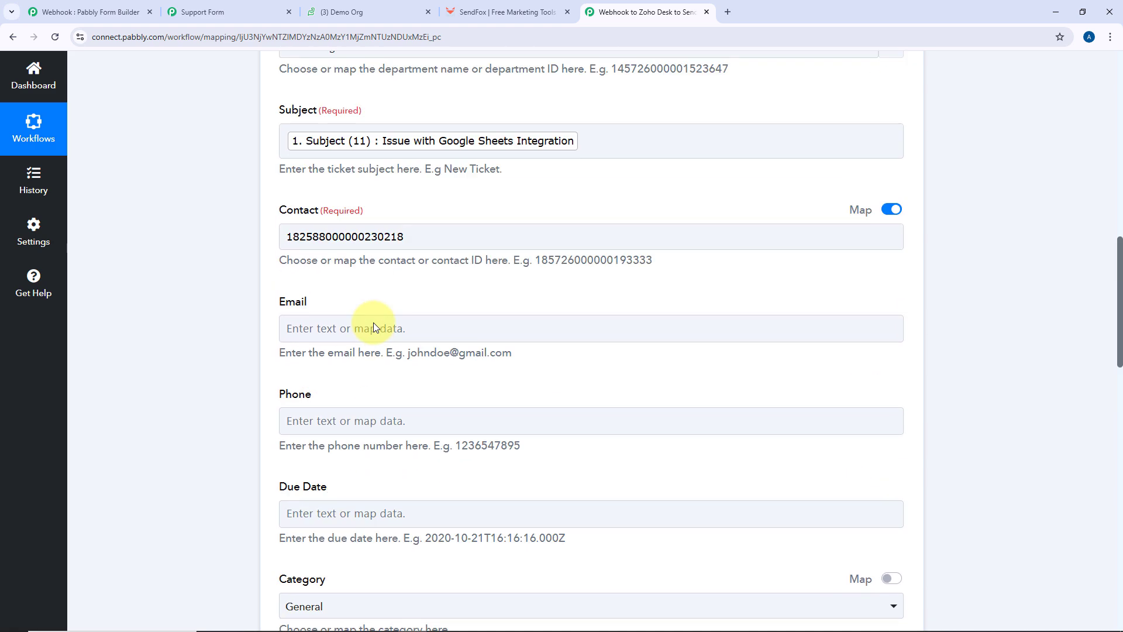
Replace the fixed Contact ID with the Create Contact step's '2. Id' output
{"action": "left_click", "coordinate": [452, 236]}
{"action": "left_click_drag", "start_coordinate": [446, 236], "coordinate": [263, 250]}
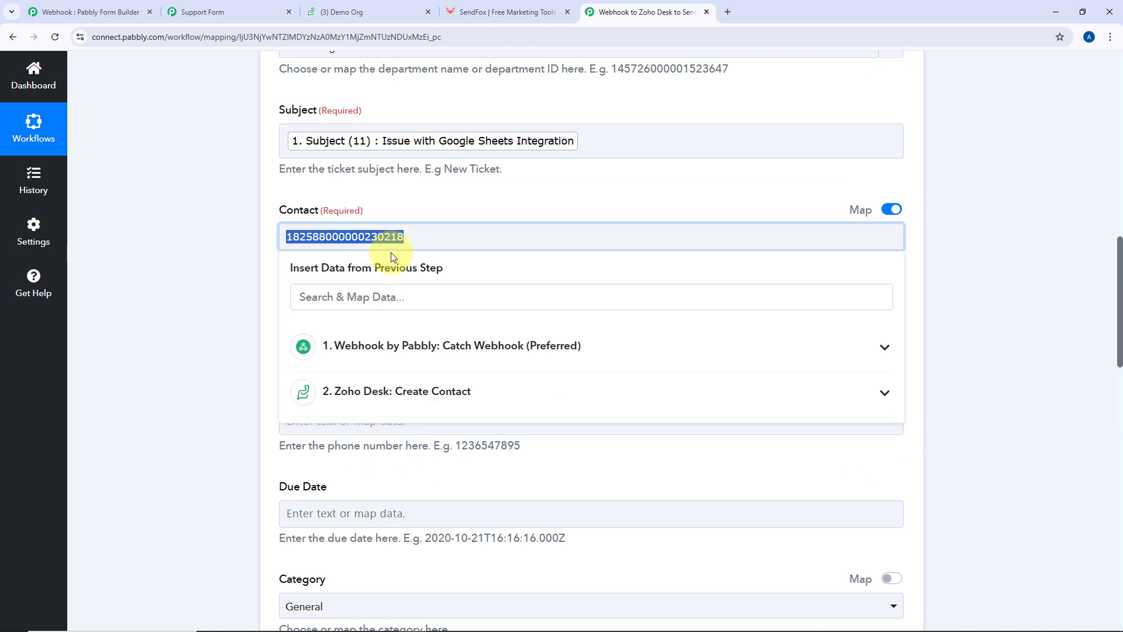
{"action": "key", "text": "BackSpace"}
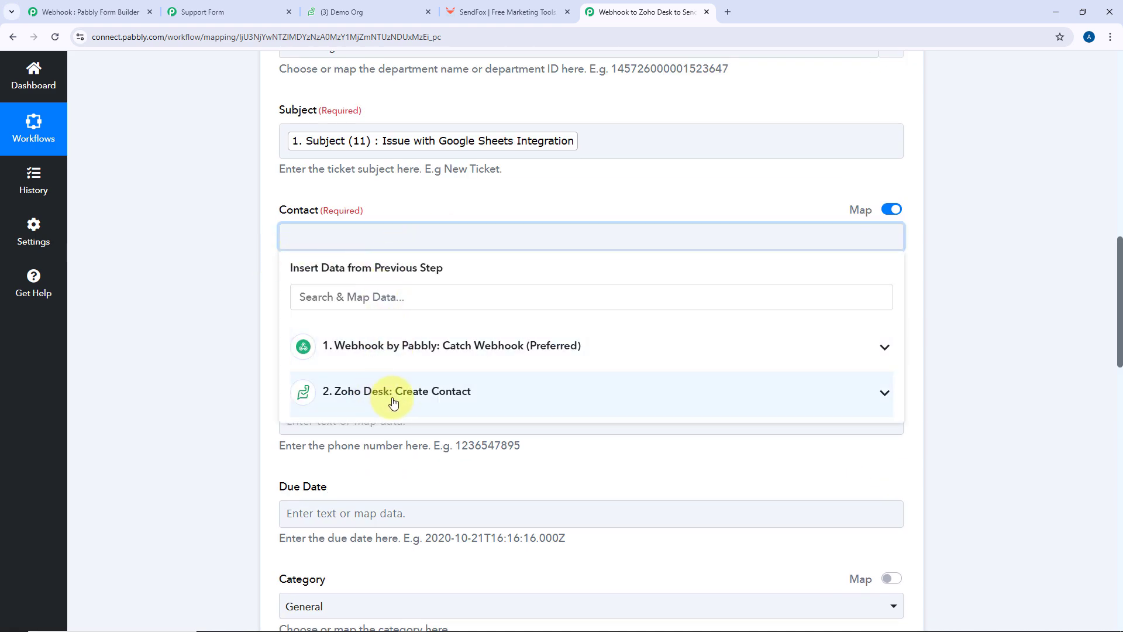
{"action": "left_click", "coordinate": [394, 403]}
{"action": "left_click", "coordinate": [400, 433]}
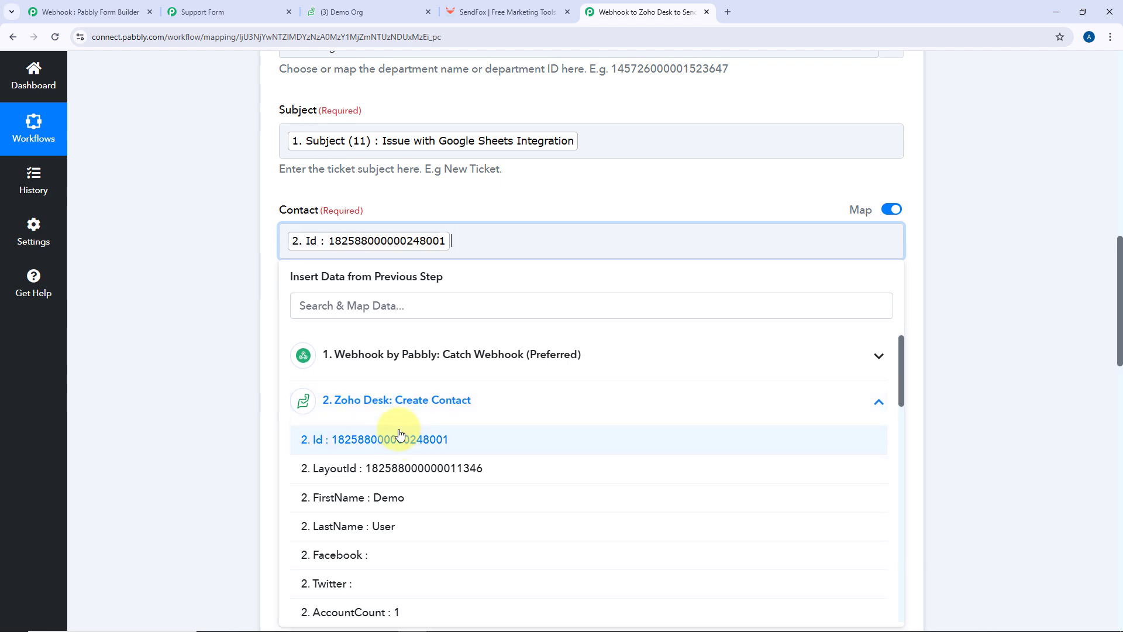
{"action": "left_click", "coordinate": [430, 202]}
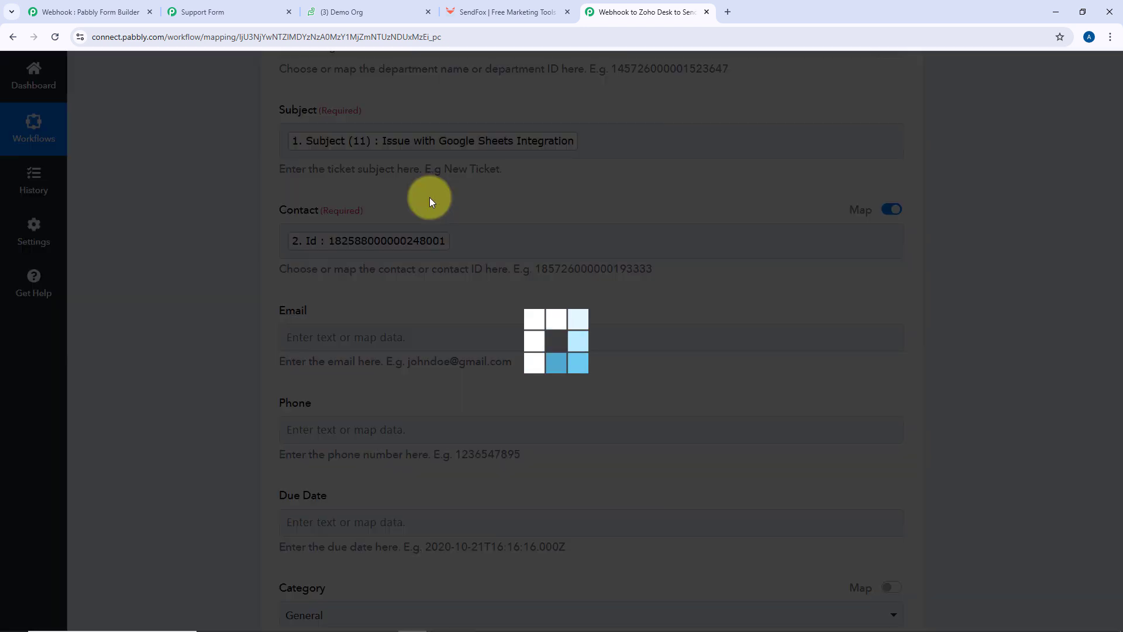
Map the form's Email (5) into Email and Mobile Number (8) into Phone
{"action": "scroll", "coordinate": [402, 210], "scroll_direction": "down", "scroll_amount": 1}
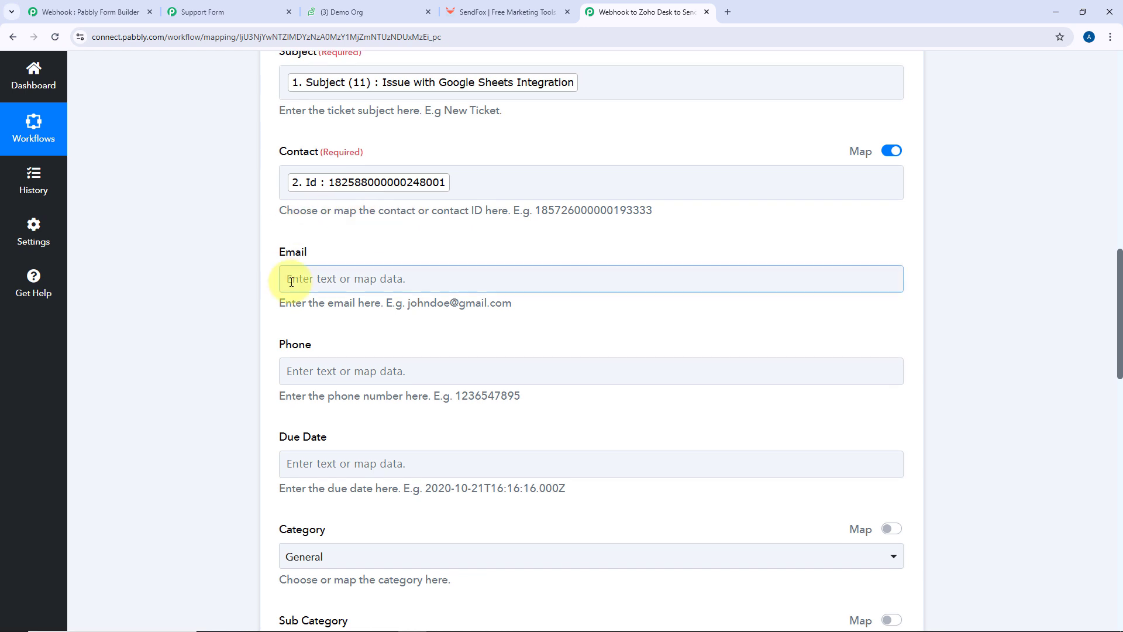
{"action": "left_click", "coordinate": [331, 274]}
{"action": "left_click", "coordinate": [346, 274]}
{"action": "scroll", "coordinate": [327, 363], "scroll_direction": "down", "scroll_amount": 3}
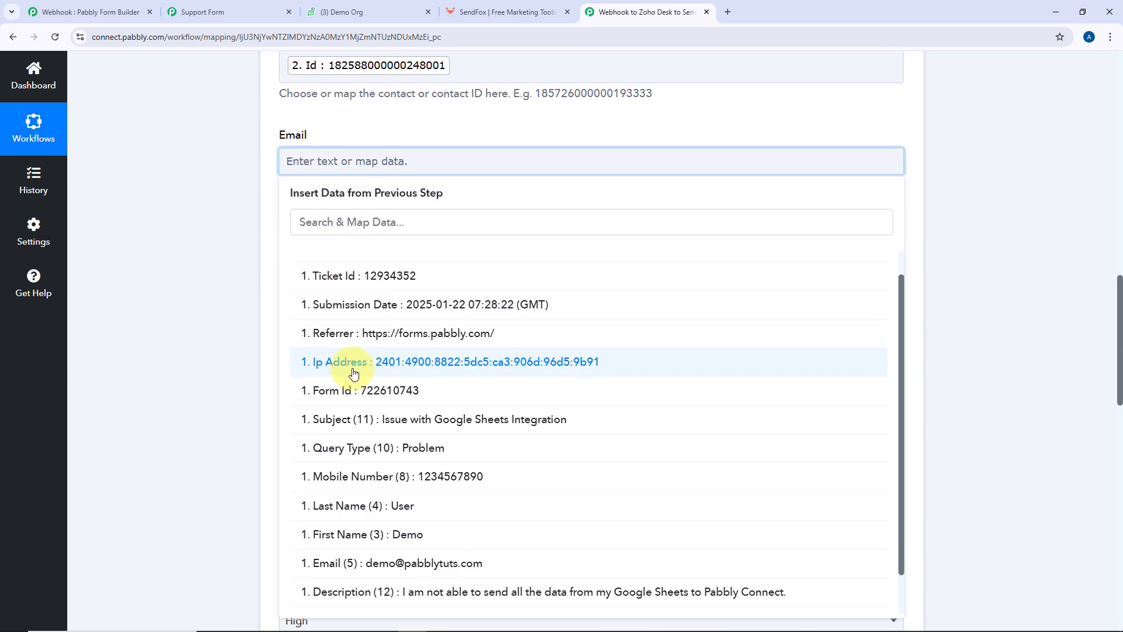
{"action": "left_click", "coordinate": [363, 596]}
{"action": "left_click", "coordinate": [328, 264]}
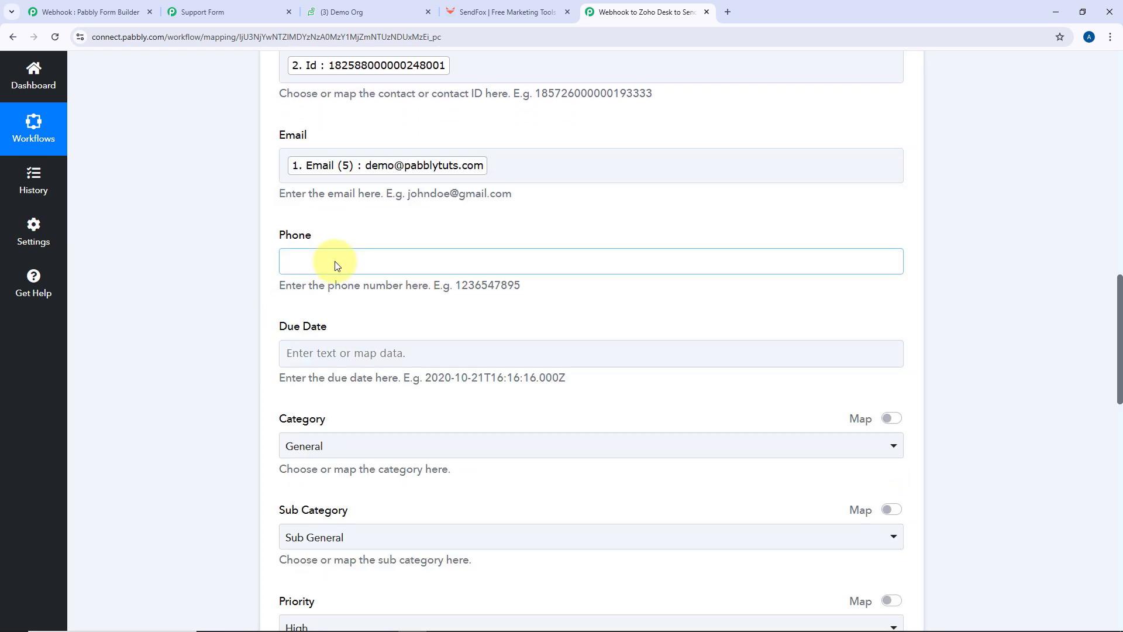
{"action": "left_click", "coordinate": [296, 266]}
{"action": "scroll", "coordinate": [374, 404], "scroll_direction": "down", "scroll_amount": 1}
{"action": "left_click", "coordinate": [409, 438]}
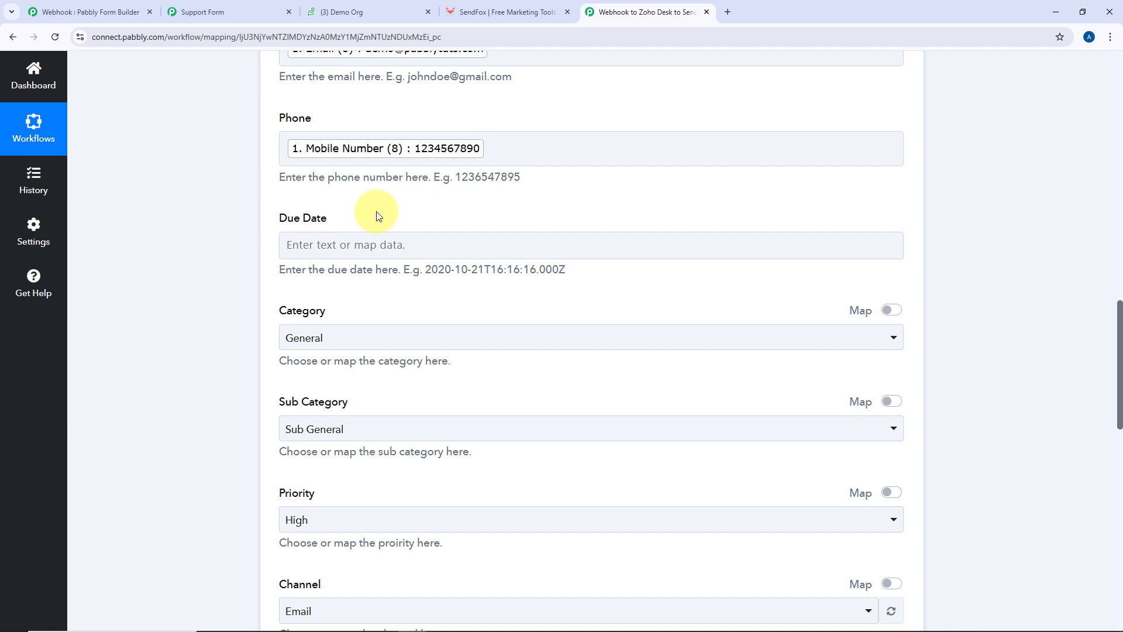
Check that the Zoho Desk Tickets list for Demo Org is still empty
{"action": "left_click", "coordinate": [352, 9]}
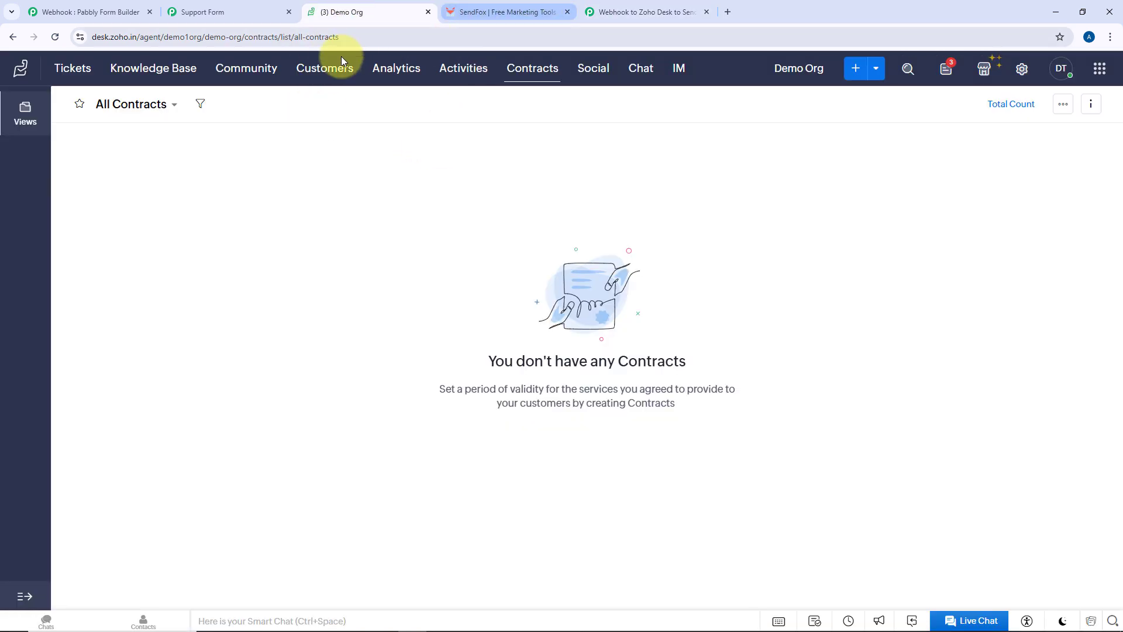
{"action": "left_click", "coordinate": [73, 67]}
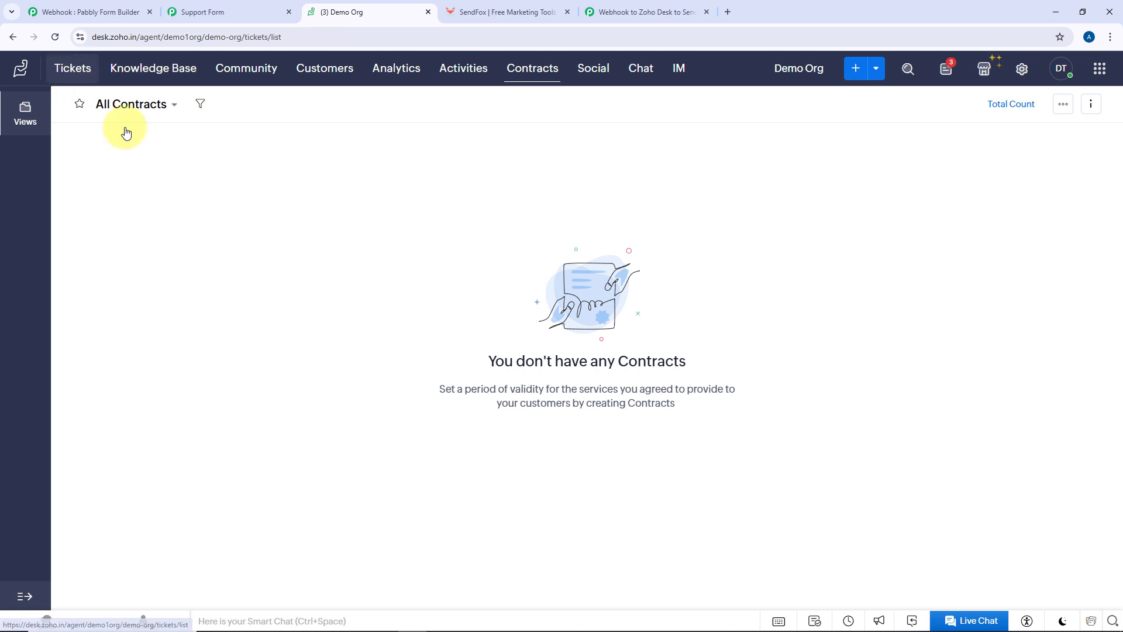
{"action": "left_click", "coordinate": [642, 9]}
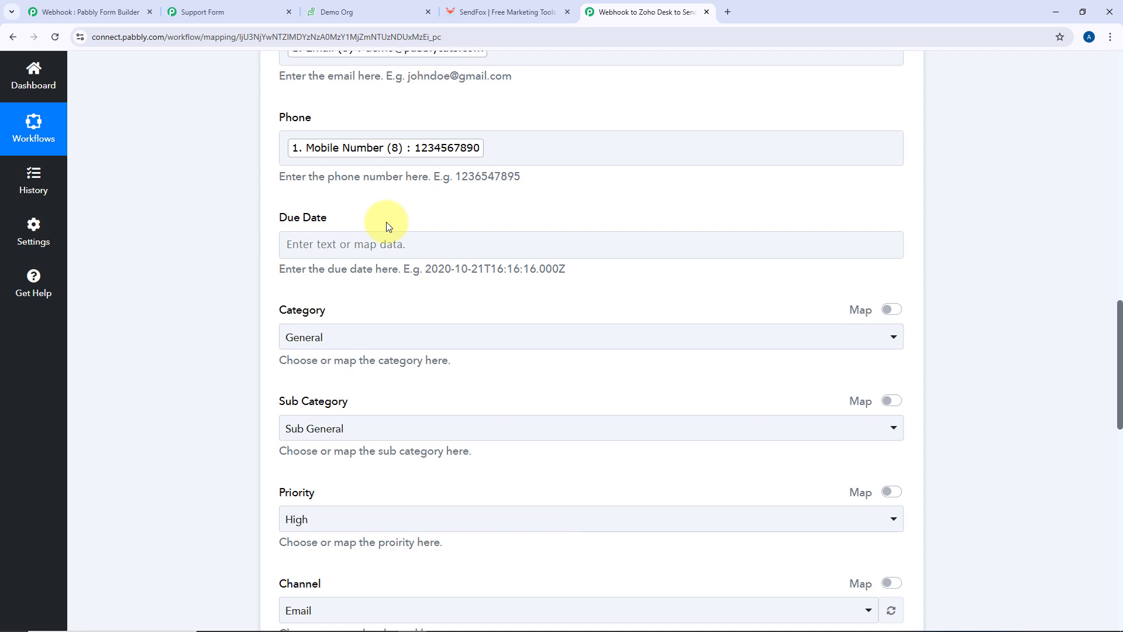
Keep the ticket Category as General and Sub Category as Sub General
{"action": "scroll", "coordinate": [386, 225], "scroll_direction": "down", "scroll_amount": 2}
{"action": "left_click", "coordinate": [354, 226]}
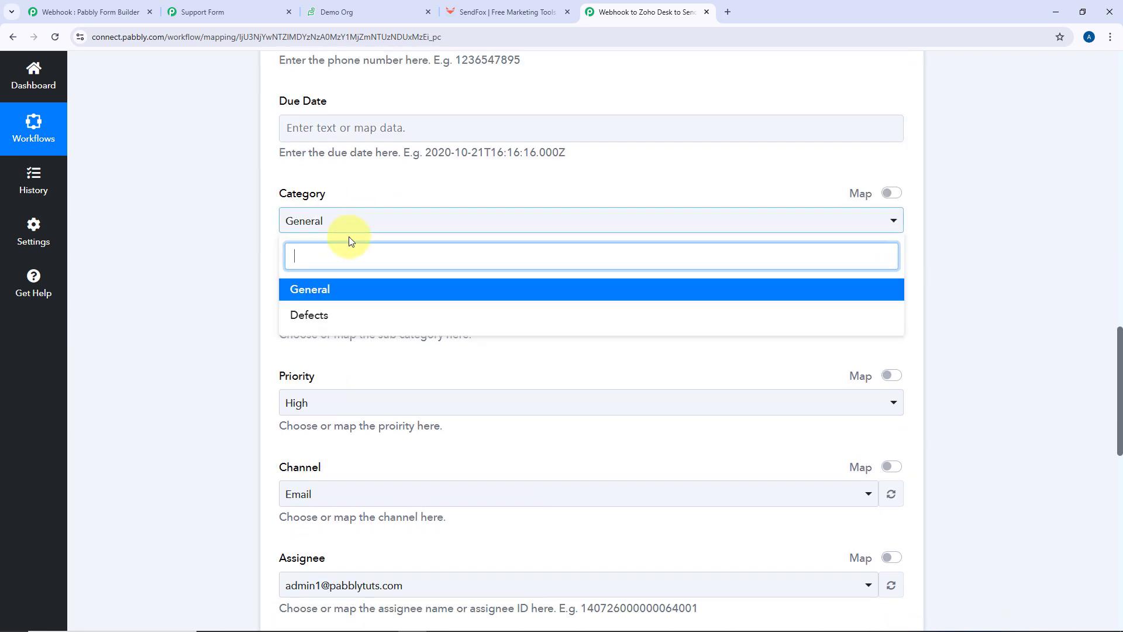
{"action": "left_click", "coordinate": [338, 291]}
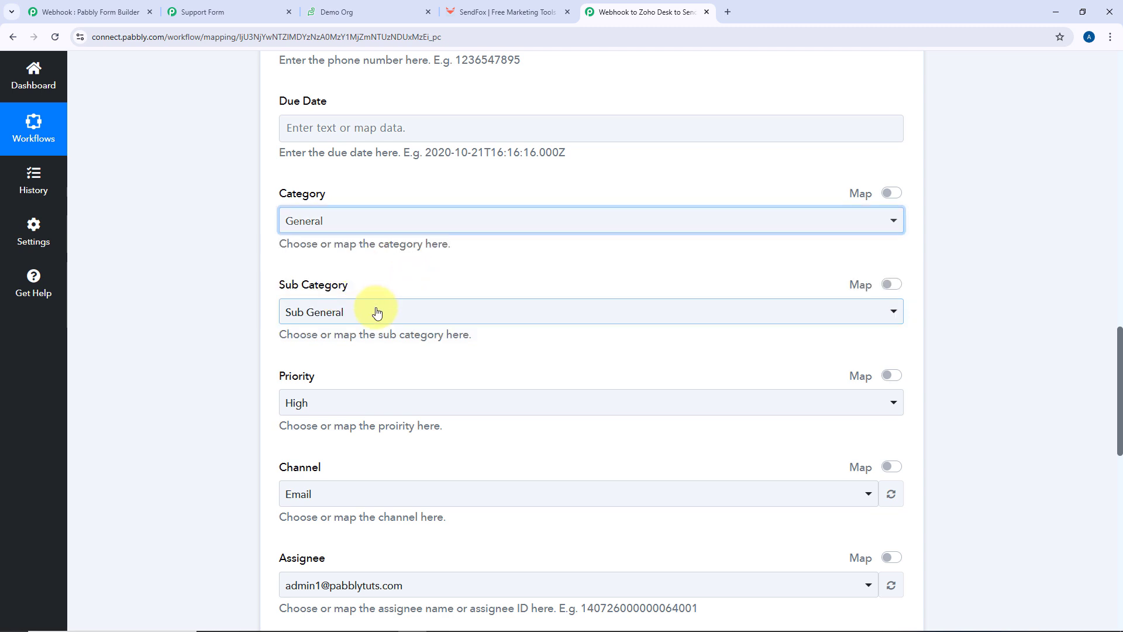
{"action": "left_click", "coordinate": [366, 312]}
{"action": "left_click", "coordinate": [327, 391]}
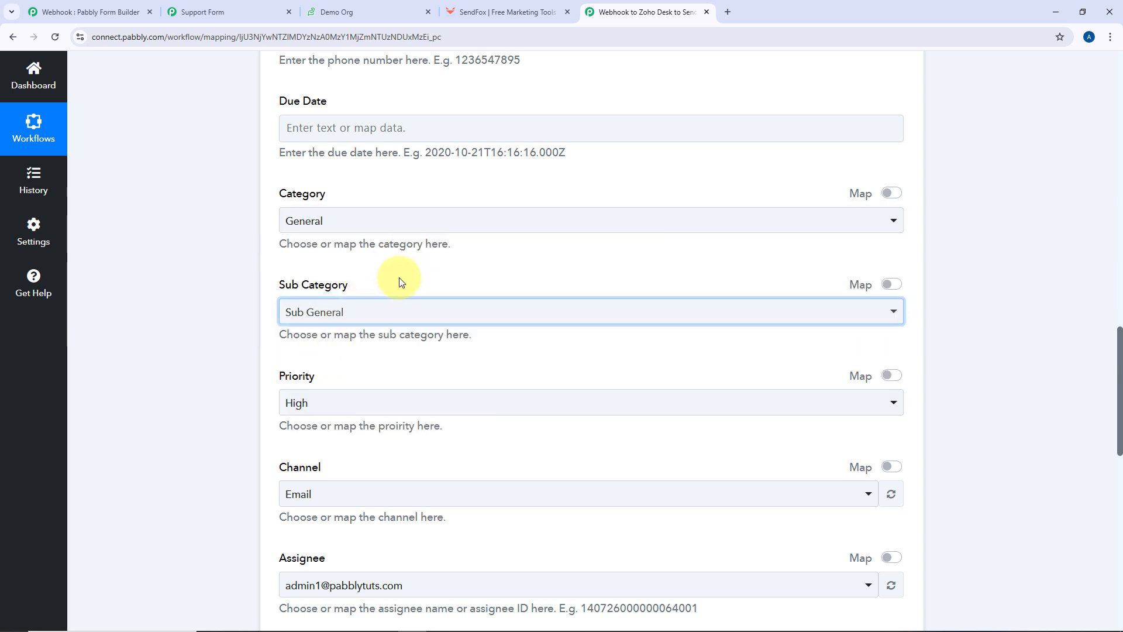
Set ticket Priority to Medium and Channel to Web, keeping the existing assignee
{"action": "scroll", "coordinate": [402, 281], "scroll_direction": "down", "scroll_amount": 2}
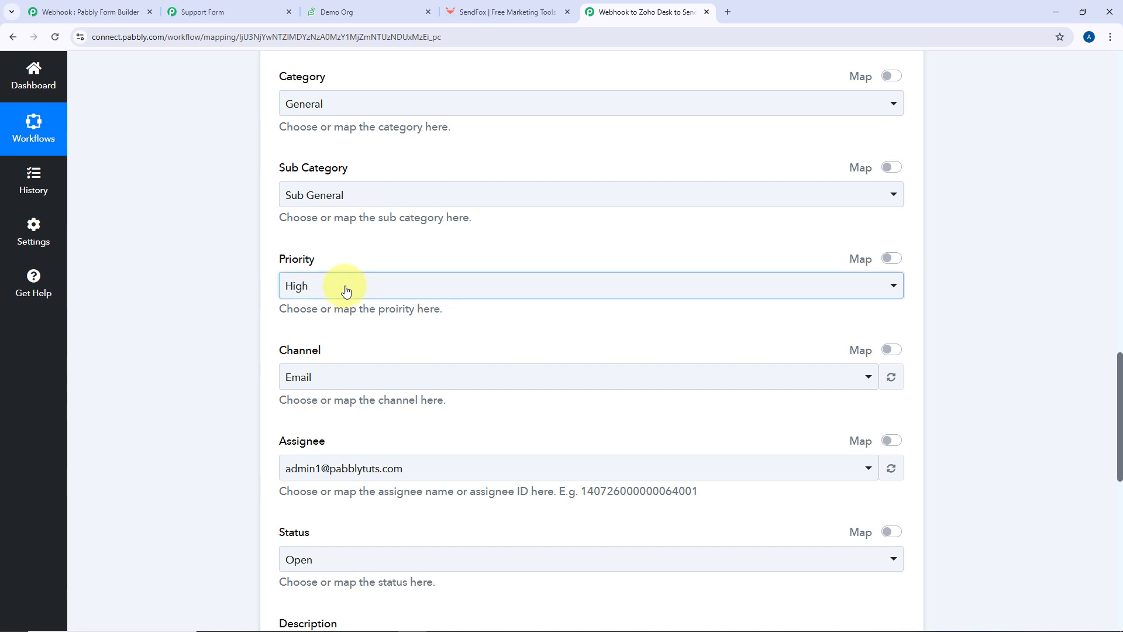
{"action": "left_click", "coordinate": [343, 287]}
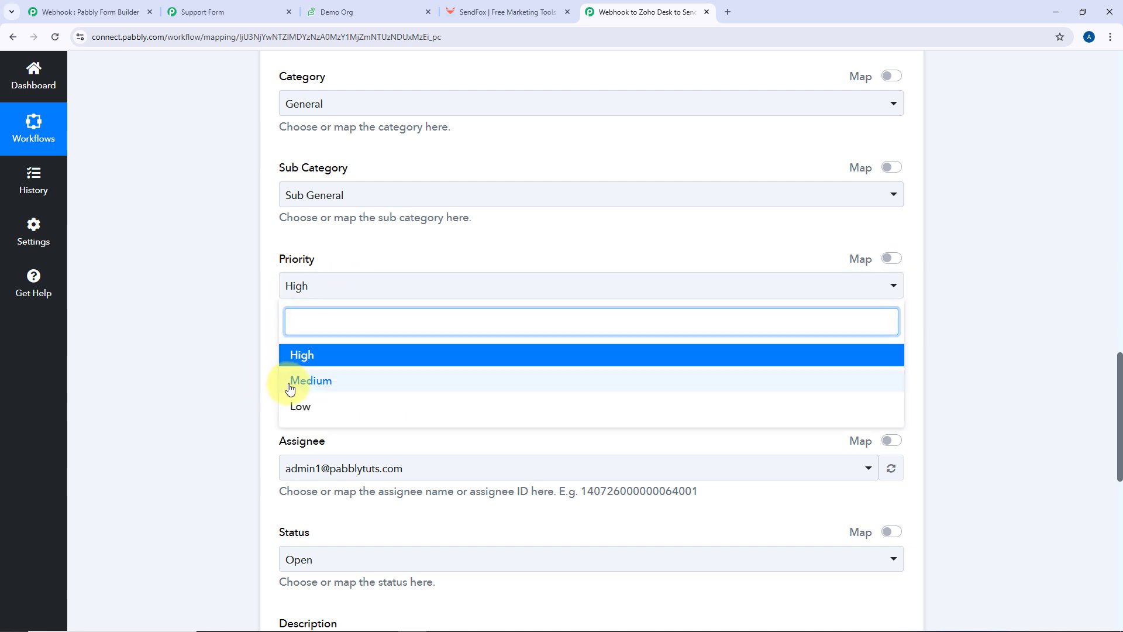
{"action": "left_click", "coordinate": [311, 381]}
{"action": "scroll", "coordinate": [261, 321], "scroll_direction": "down", "scroll_amount": 2}
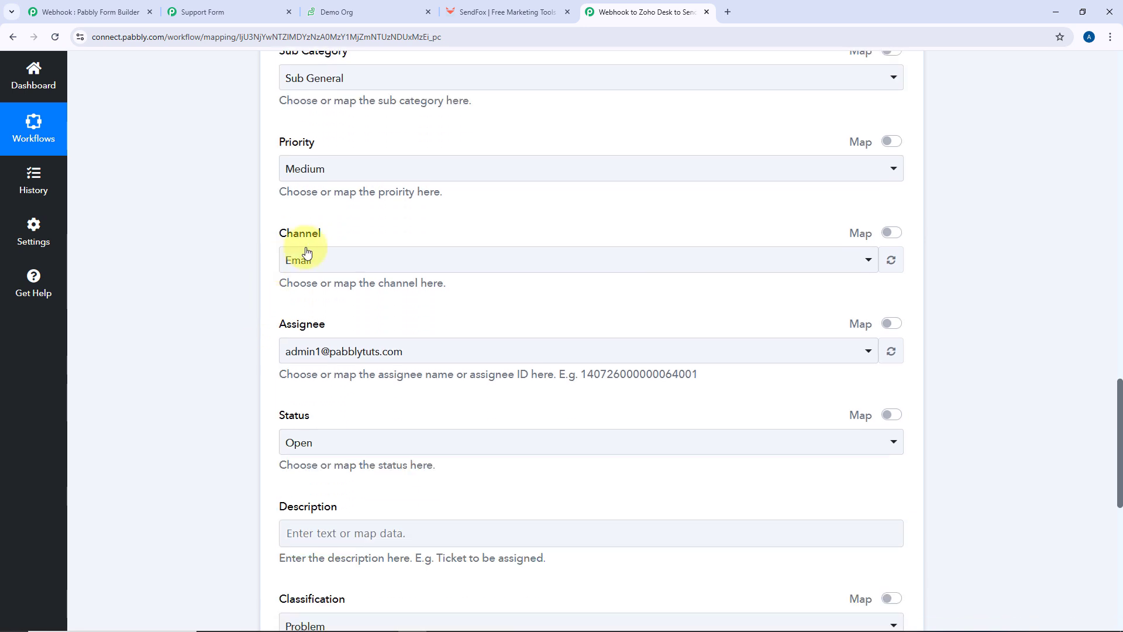
{"action": "left_click", "coordinate": [362, 259]}
{"action": "scroll", "coordinate": [330, 361], "scroll_direction": "down", "scroll_amount": 3}
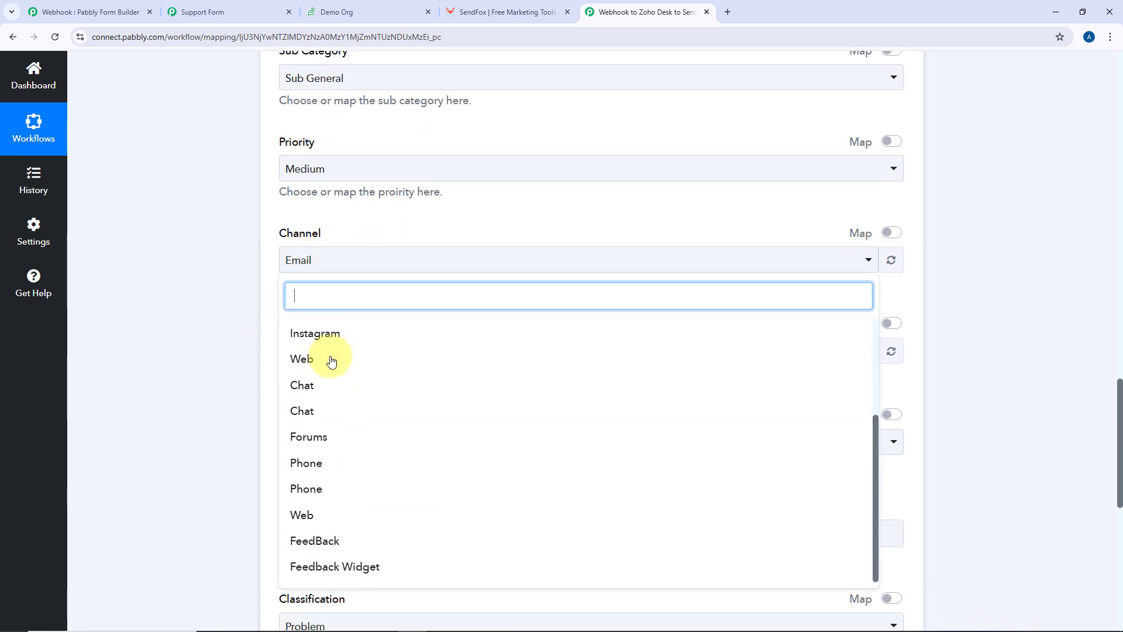
{"action": "left_click", "coordinate": [322, 361]}
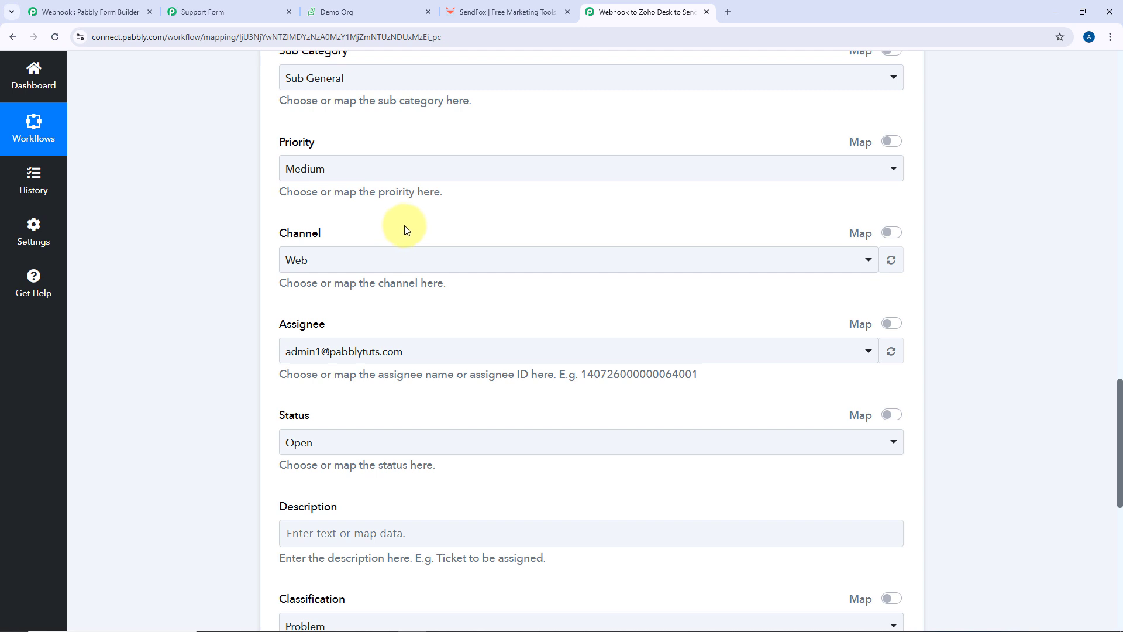
{"action": "scroll", "coordinate": [407, 230], "scroll_direction": "down", "scroll_amount": 2}
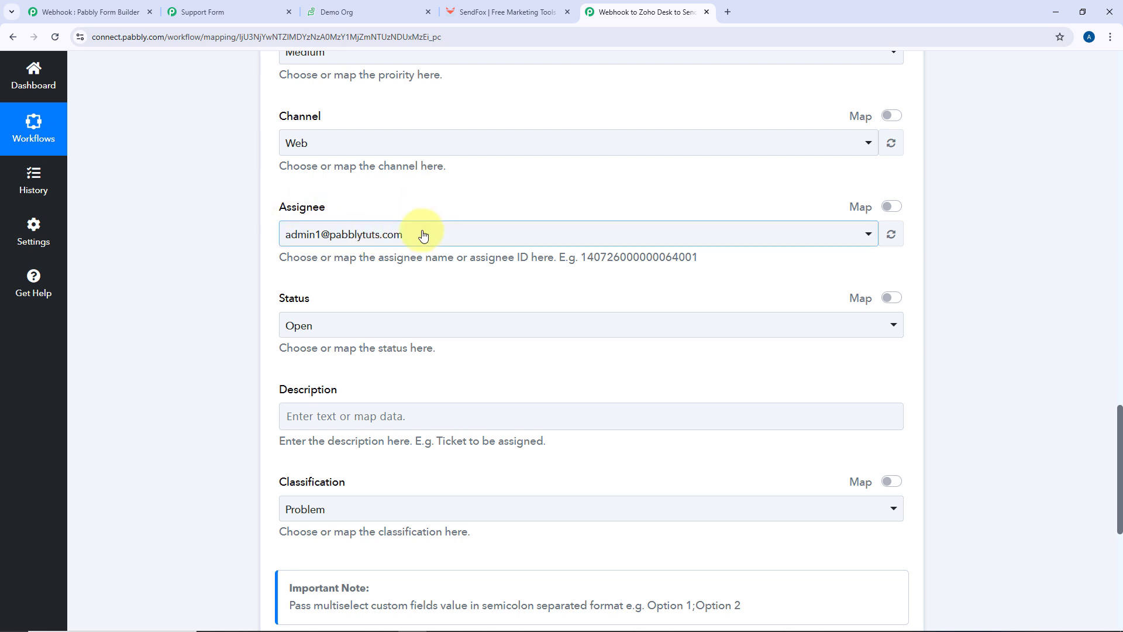
{"action": "left_click", "coordinate": [423, 235]}
{"action": "left_click", "coordinate": [358, 298]}
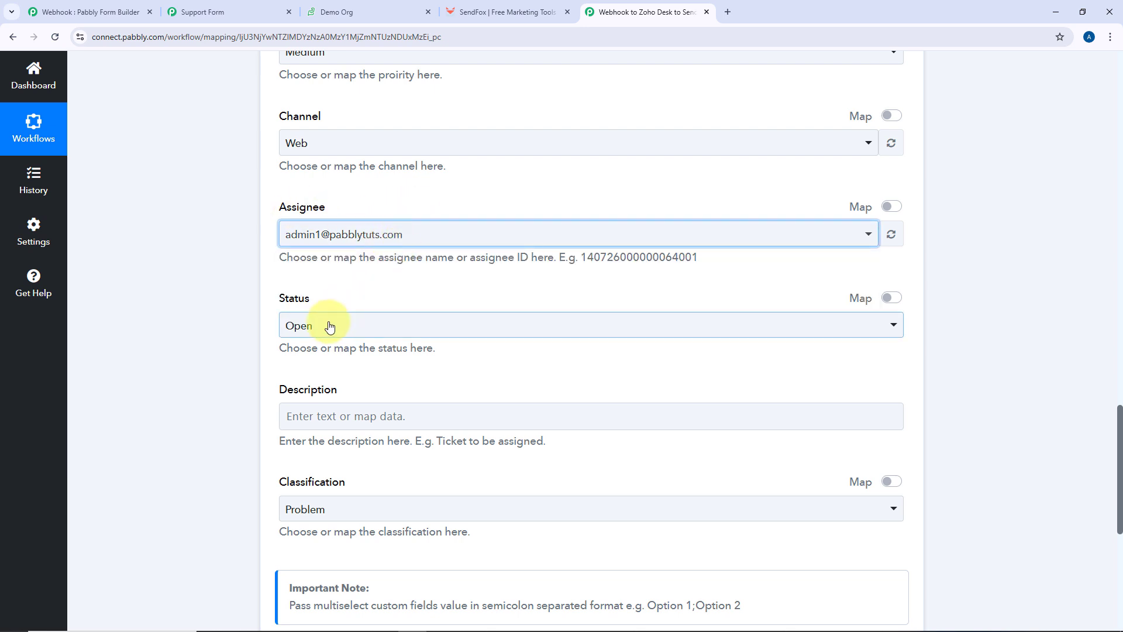
{"action": "scroll", "coordinate": [330, 326], "scroll_direction": "down", "scroll_amount": 1}
Map the webhook form's Description field into the ticket's Description
{"action": "left_click", "coordinate": [344, 350]}
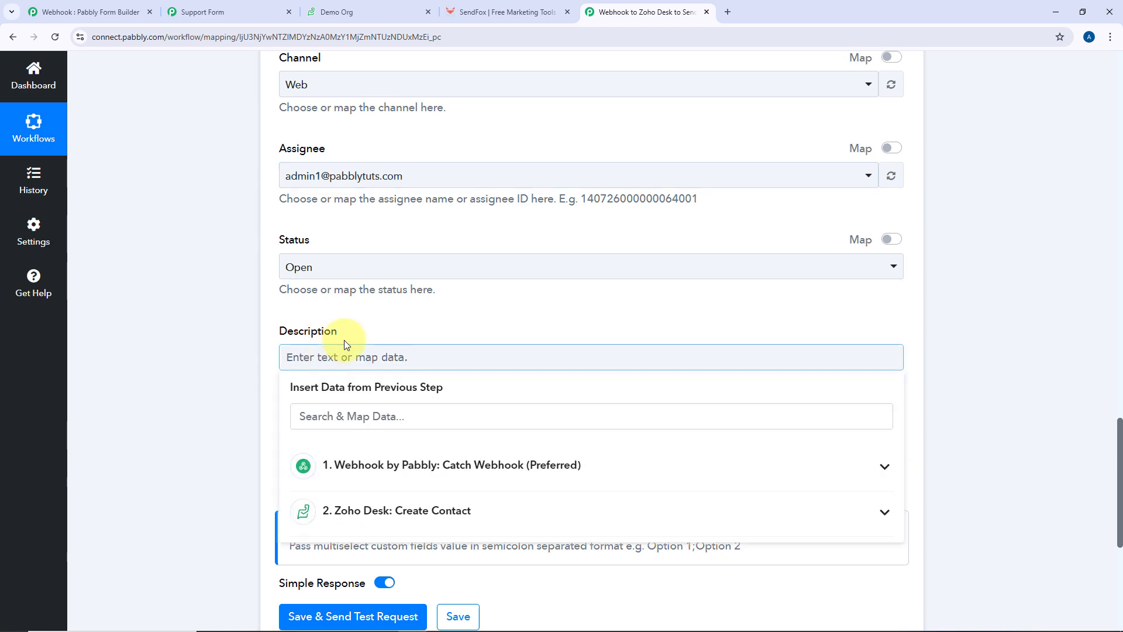
{"action": "scroll", "coordinate": [293, 333], "scroll_direction": "down", "scroll_amount": 3}
{"action": "left_click", "coordinate": [415, 300]}
{"action": "scroll", "coordinate": [389, 374], "scroll_direction": "down", "scroll_amount": 3}
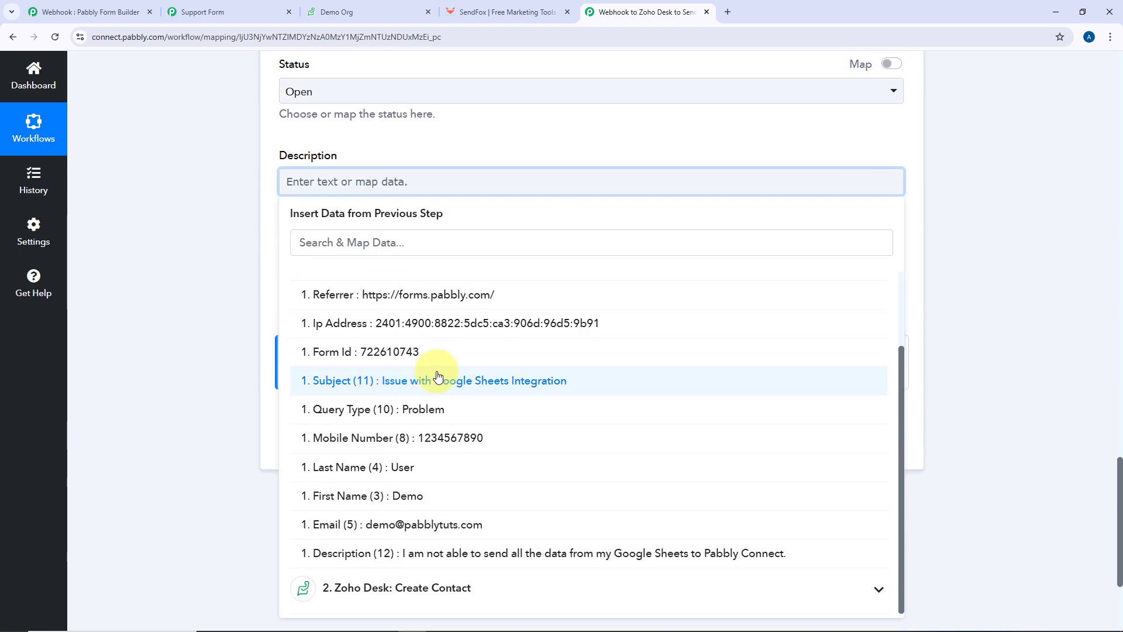
{"action": "left_click", "coordinate": [398, 560]}
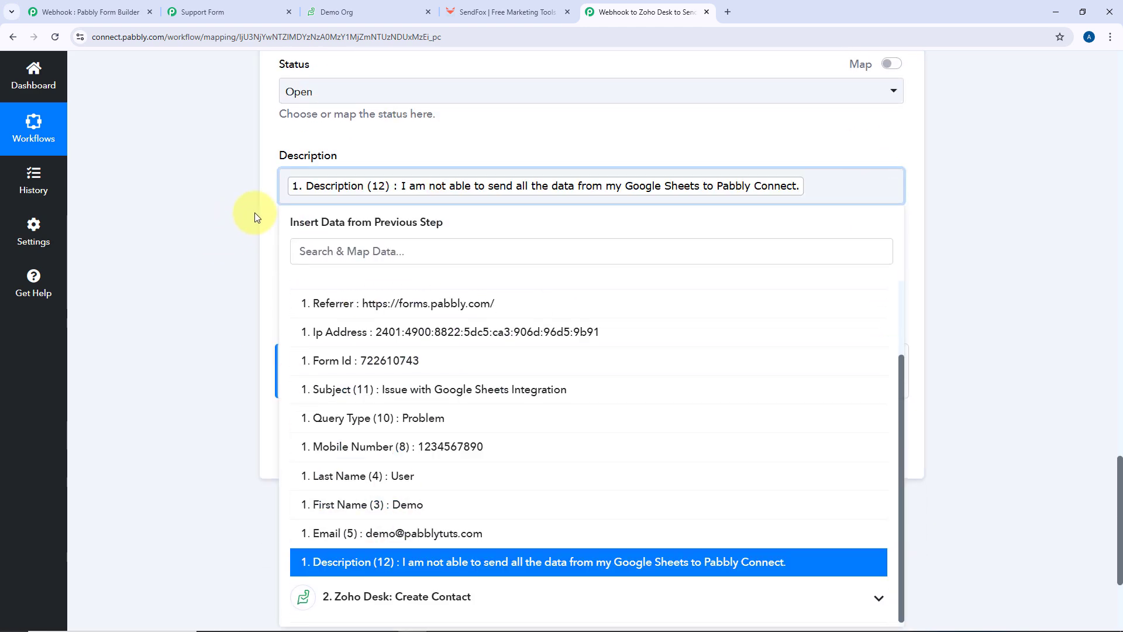
{"action": "left_click", "coordinate": [275, 226]}
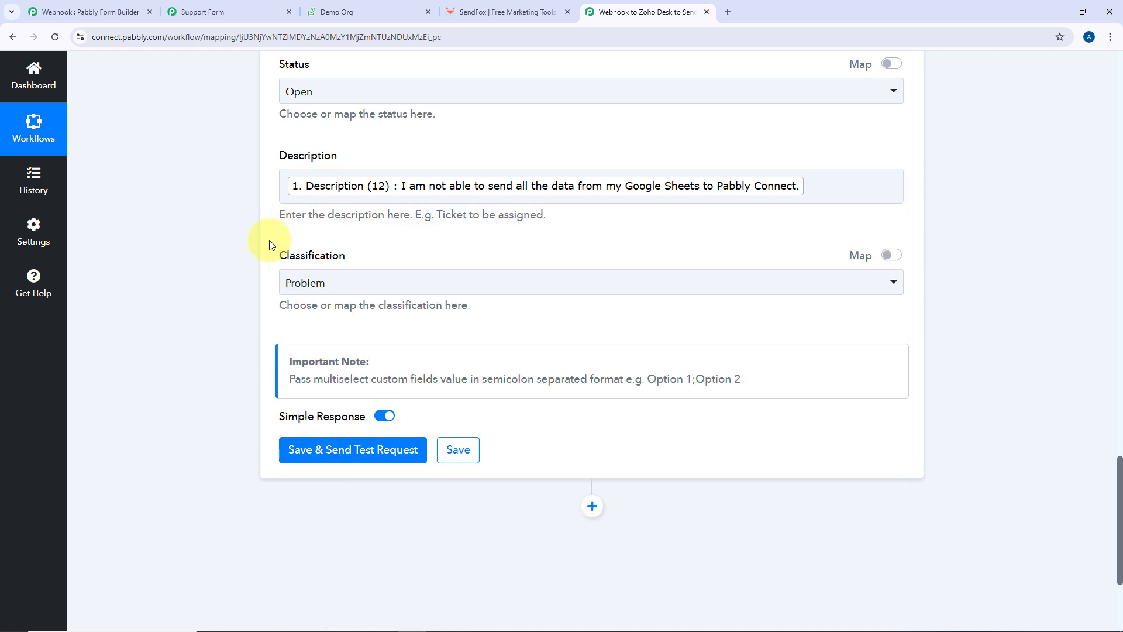
Switch Classification to mapped data and map the form's Query Type into it
{"action": "left_click", "coordinate": [389, 284]}
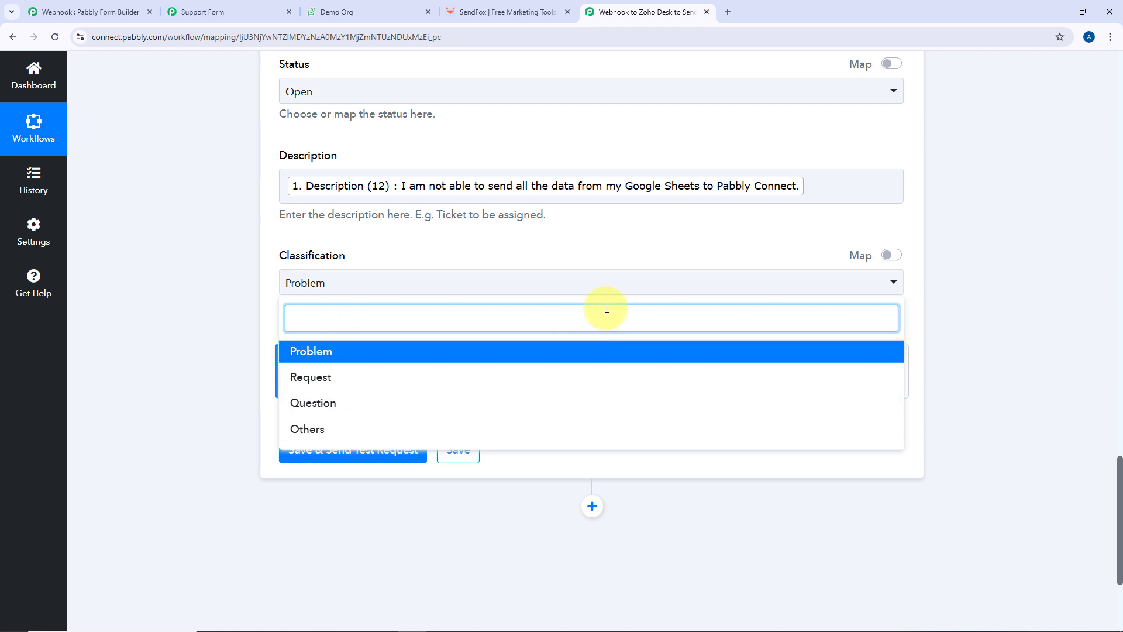
{"action": "left_click", "coordinate": [671, 248]}
{"action": "left_click", "coordinate": [888, 257]}
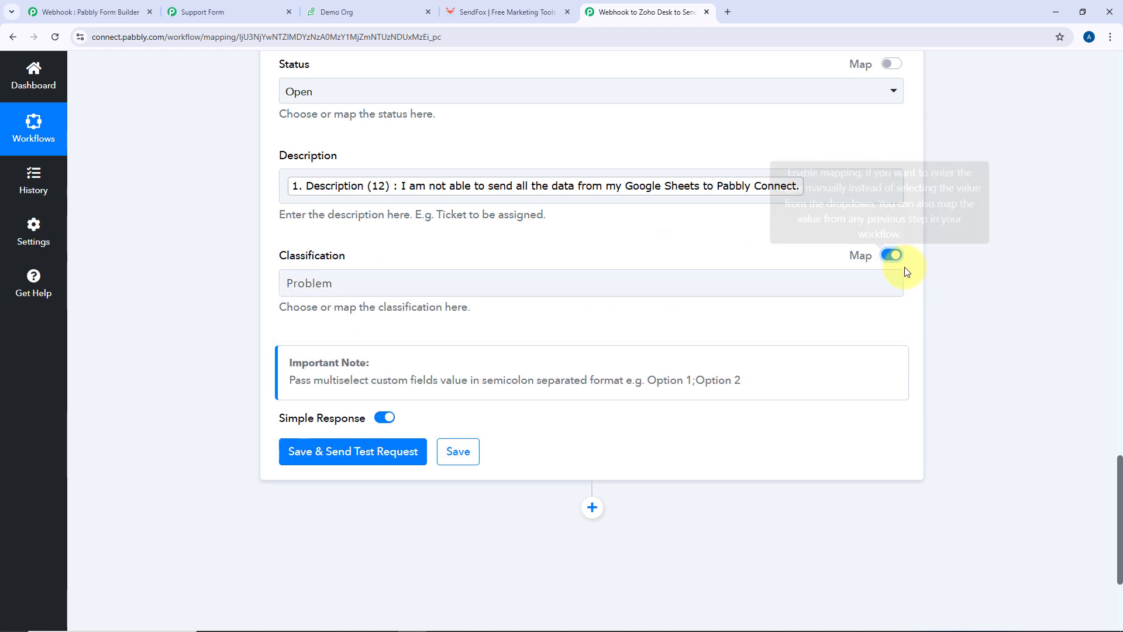
{"action": "left_click_drag", "start_coordinate": [421, 281], "coordinate": [275, 283]}
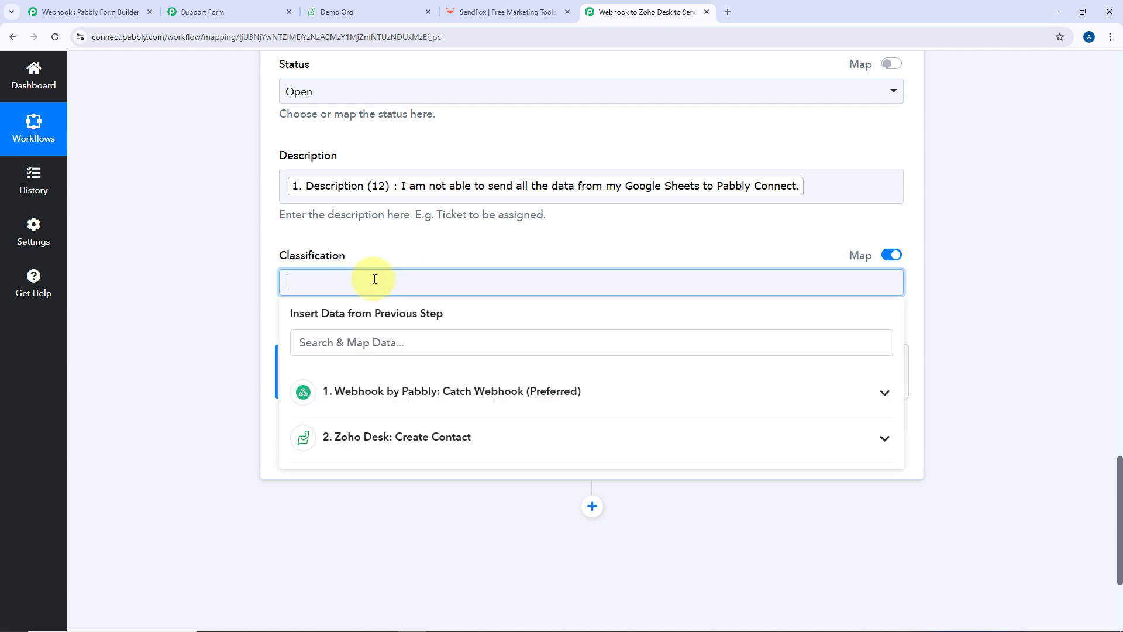
{"action": "left_click", "coordinate": [436, 393]}
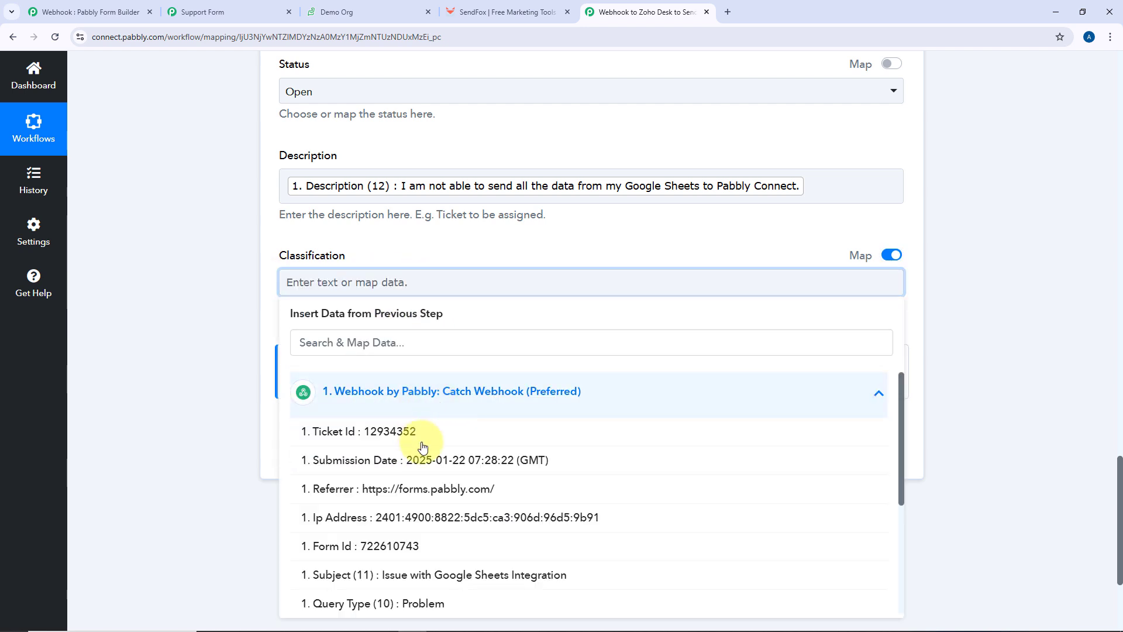
{"action": "scroll", "coordinate": [444, 439], "scroll_direction": "down", "scroll_amount": 3}
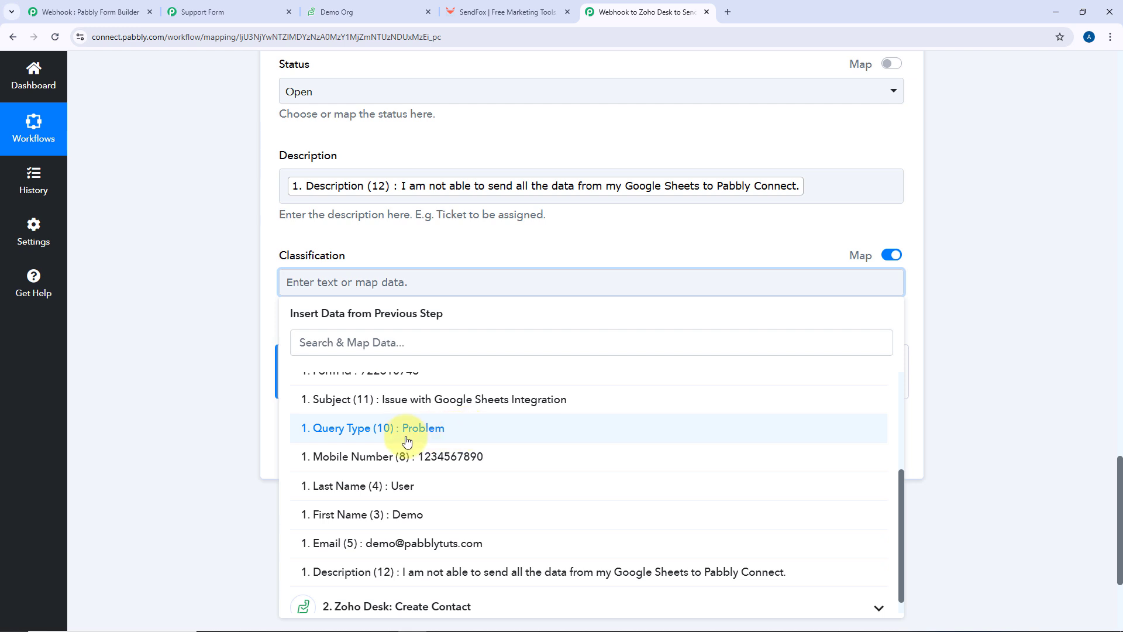
{"action": "left_click", "coordinate": [372, 439]}
{"action": "left_click", "coordinate": [386, 245]}
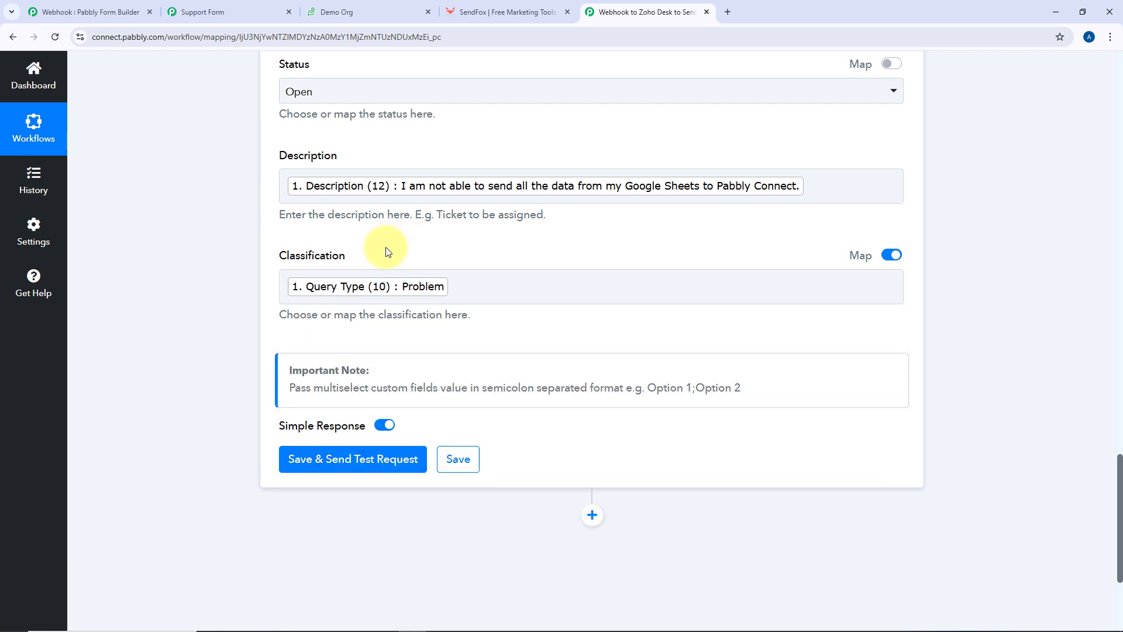
{"action": "scroll", "coordinate": [345, 269], "scroll_direction": "up", "scroll_amount": 12}
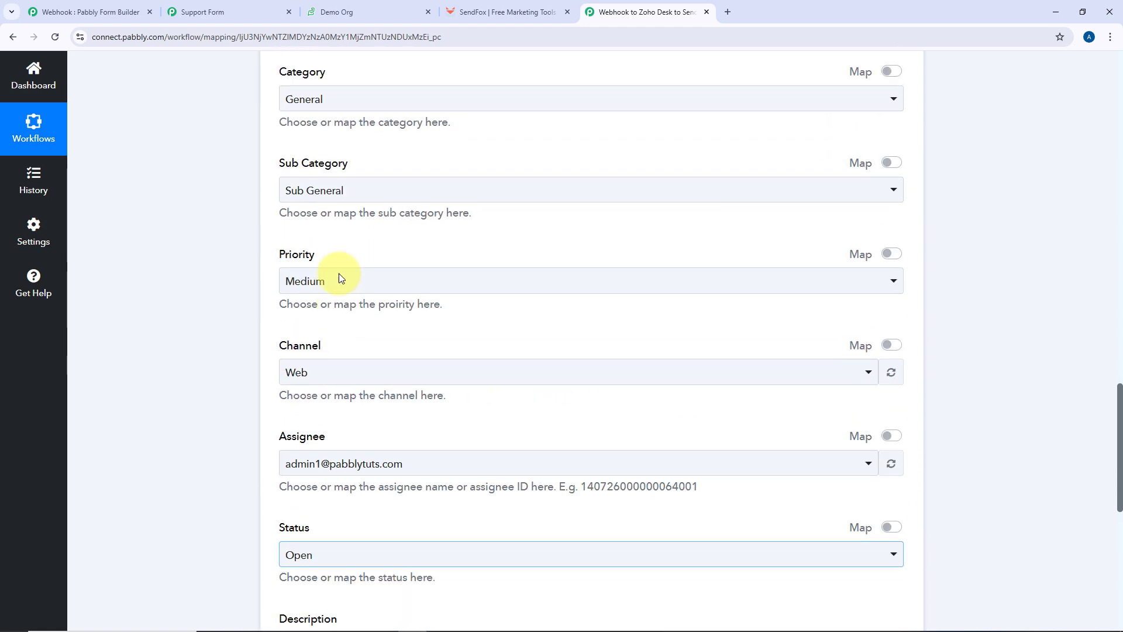
{"action": "scroll", "coordinate": [338, 275], "scroll_direction": "down", "scroll_amount": 12}
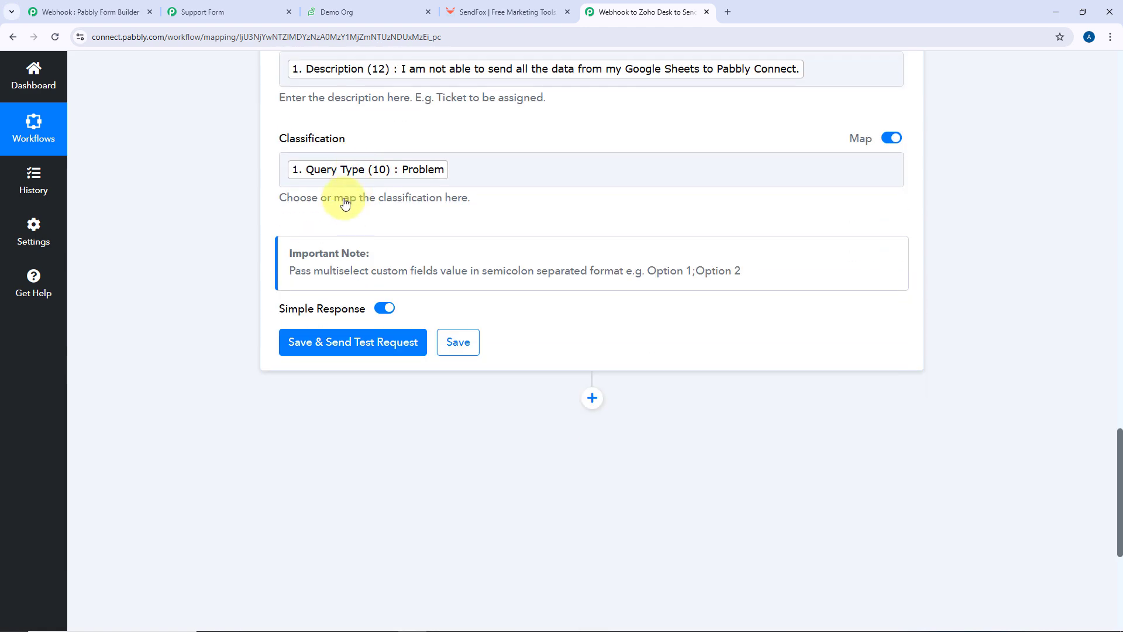
Save and test the ticket step, review the response, then view Zoho Desk's tickets list
{"action": "left_click", "coordinate": [369, 346]}
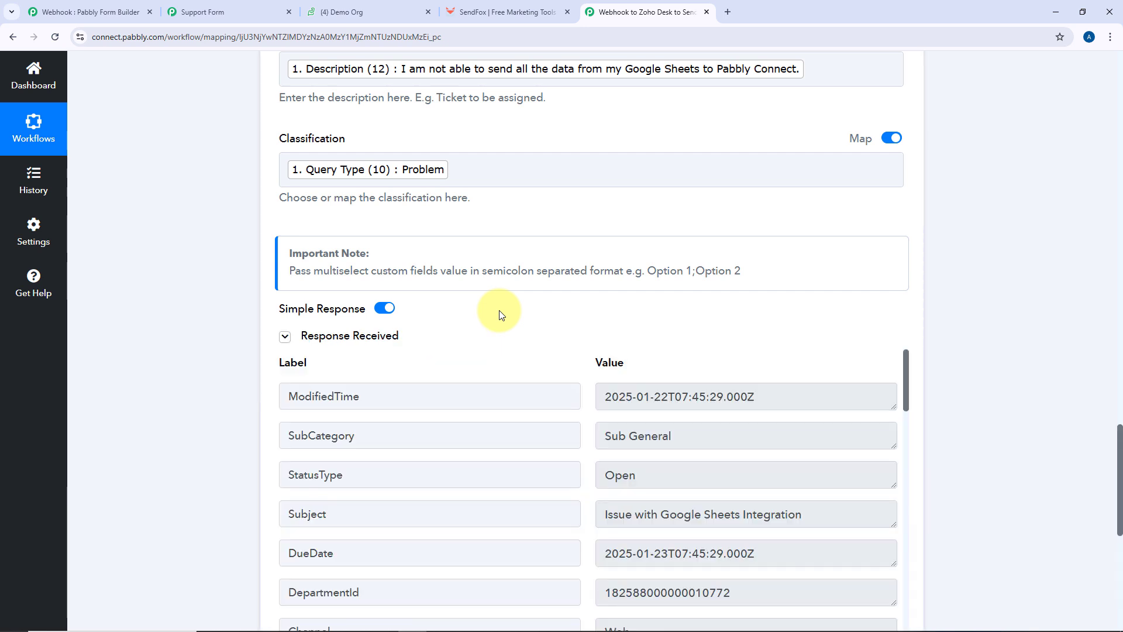
{"action": "scroll", "coordinate": [509, 316], "scroll_direction": "down", "scroll_amount": 5}
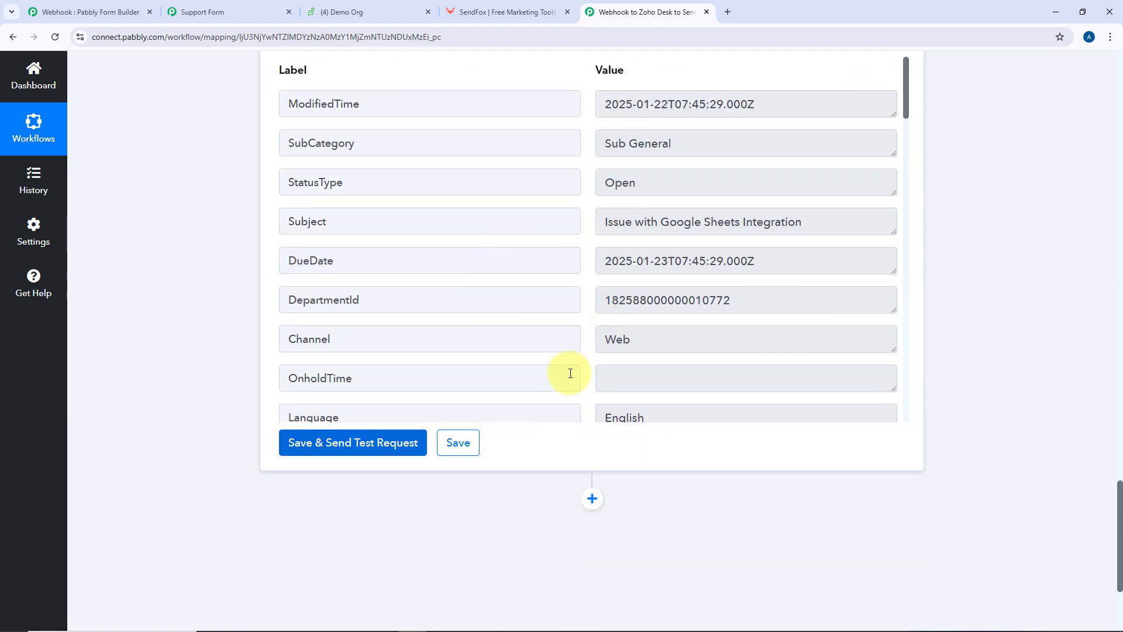
{"action": "scroll", "coordinate": [570, 375], "scroll_direction": "up", "scroll_amount": 6}
{"action": "scroll", "coordinate": [431, 406], "scroll_direction": "up", "scroll_amount": 3}
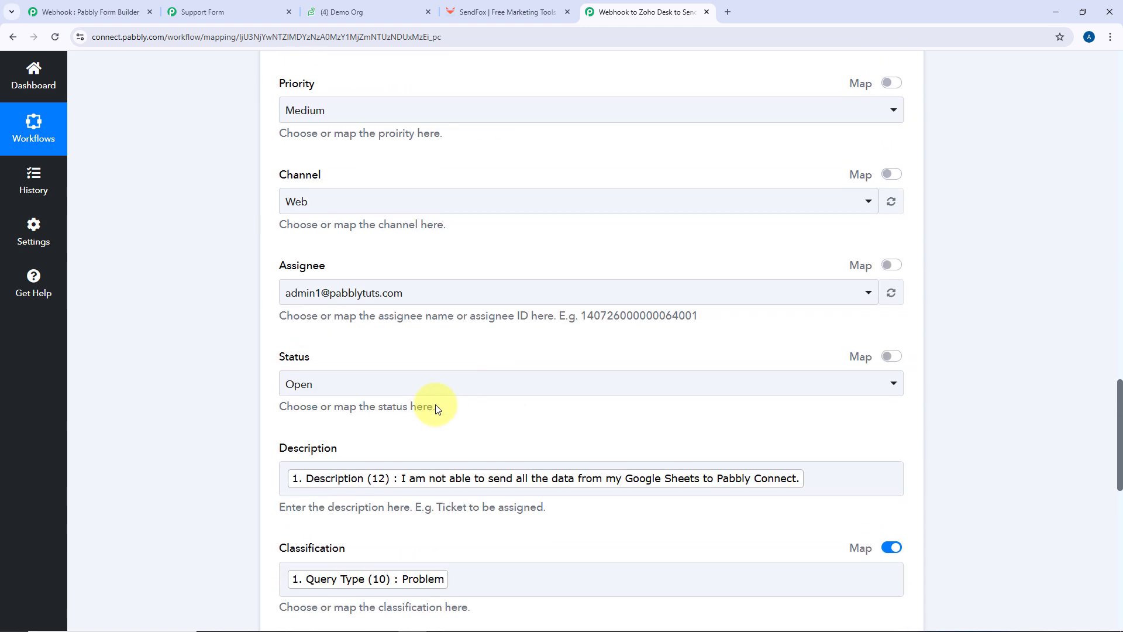
{"action": "scroll", "coordinate": [493, 422], "scroll_direction": "up", "scroll_amount": 8}
{"action": "scroll", "coordinate": [493, 421], "scroll_direction": "up", "scroll_amount": 4}
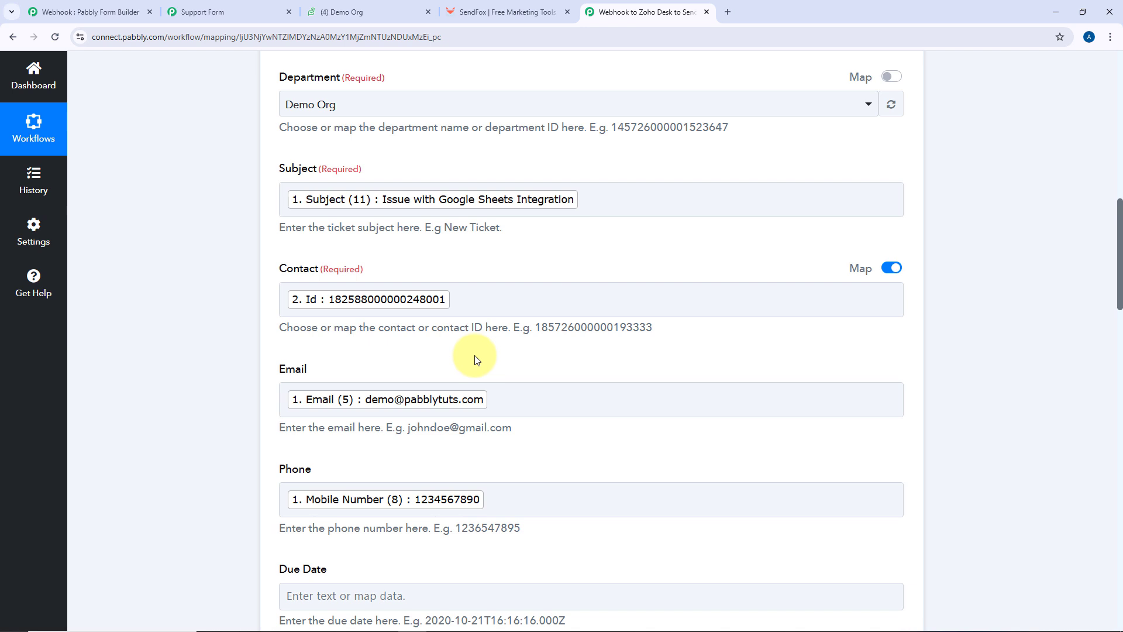
{"action": "left_click", "coordinate": [378, 7]}
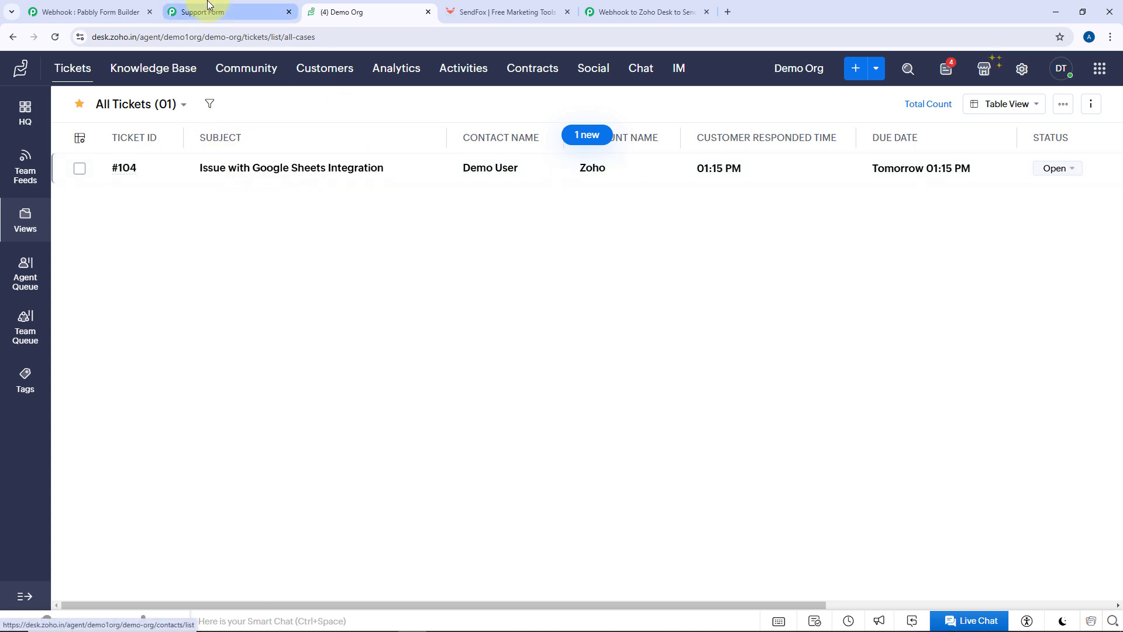
Open Zoho Desk ticket #104 and confirm the form's message arrived as its conversation
{"action": "left_click", "coordinate": [190, 11]}
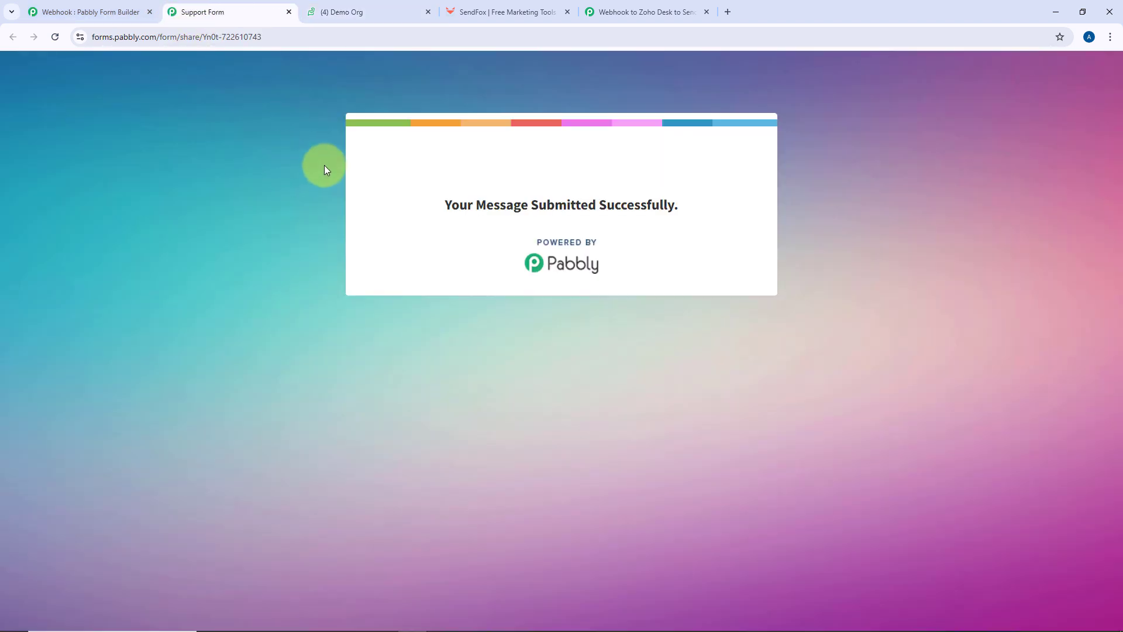
{"action": "left_click", "coordinate": [350, 10]}
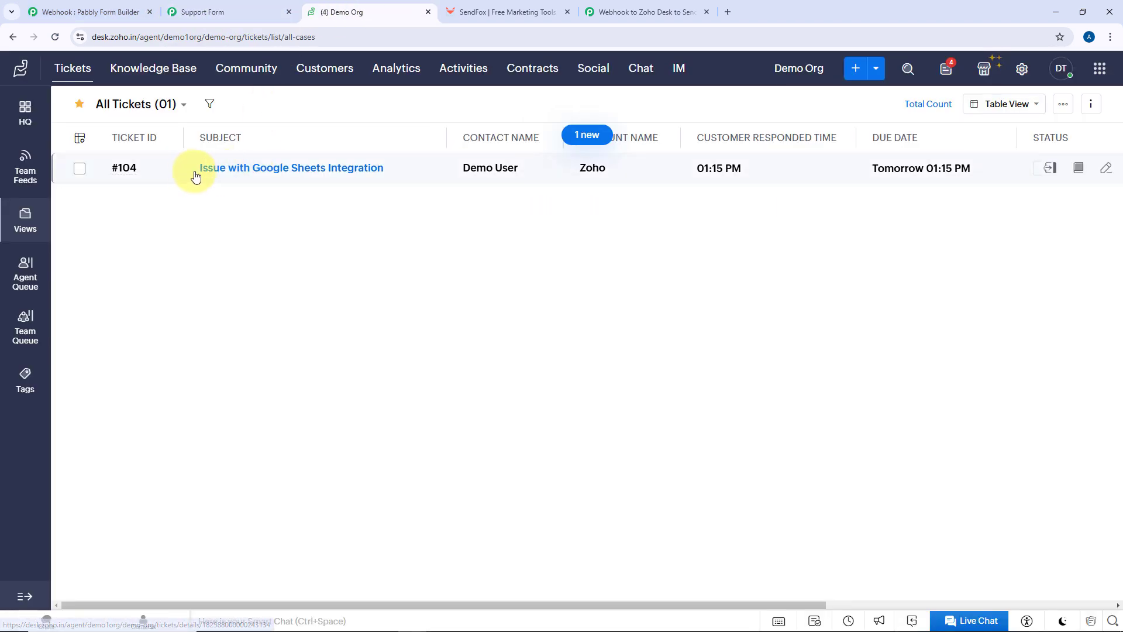
{"action": "left_click", "coordinate": [300, 170]}
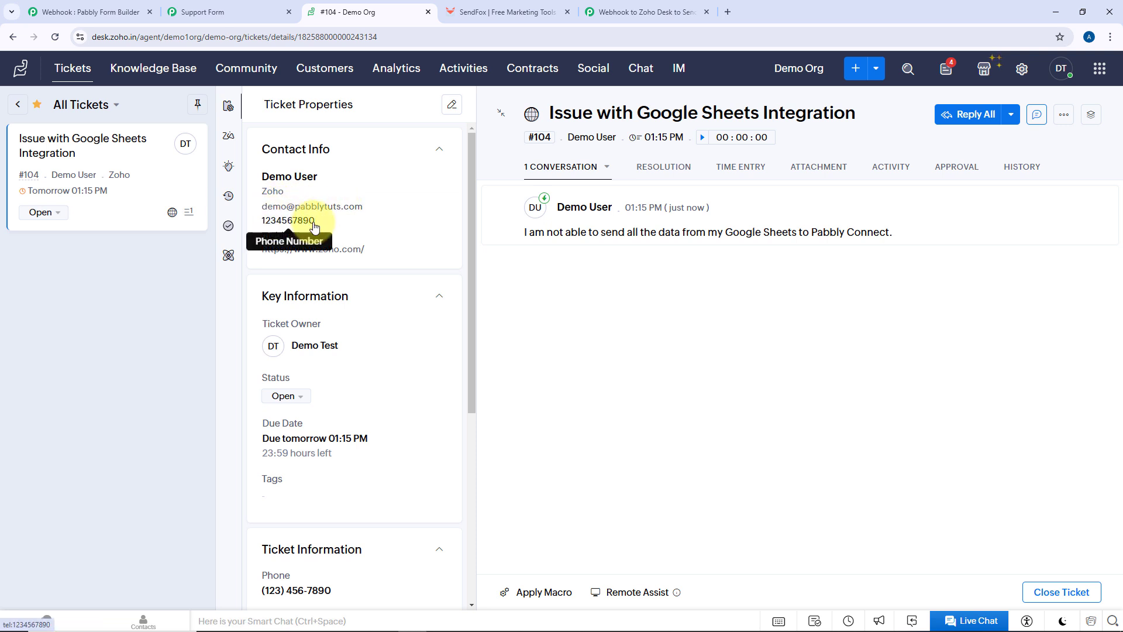
{"action": "left_click_drag", "start_coordinate": [895, 232], "coordinate": [527, 242]}
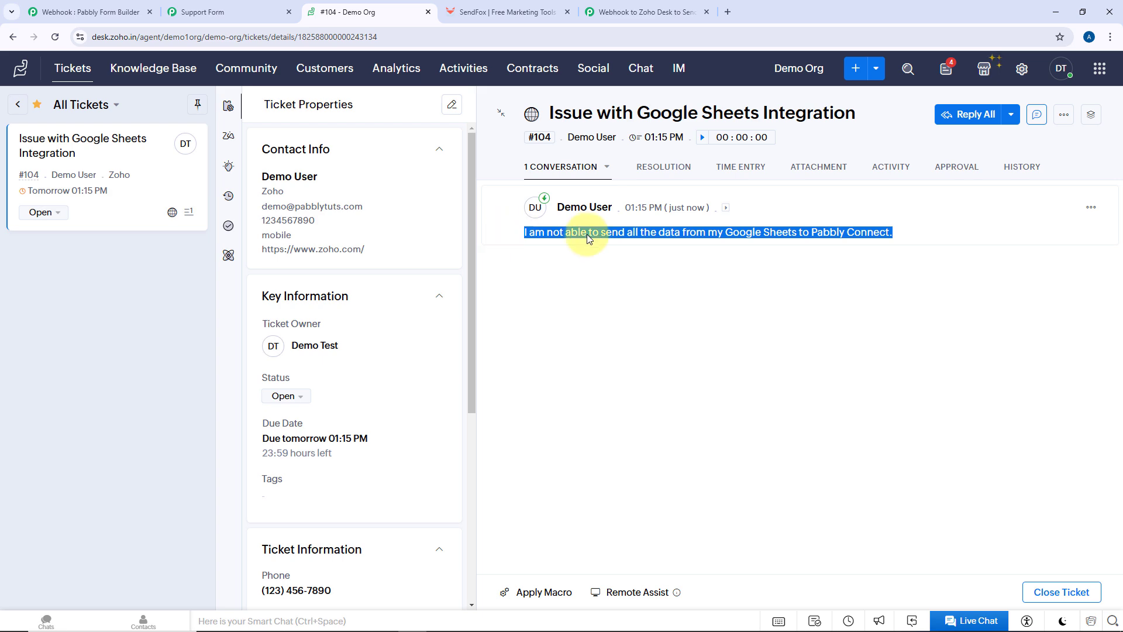
{"action": "left_click", "coordinate": [232, 8]}
{"action": "left_click", "coordinate": [331, 11]}
Collapse the Create New Ticket step so the three-step workflow is visible
{"action": "left_click", "coordinate": [644, 12]}
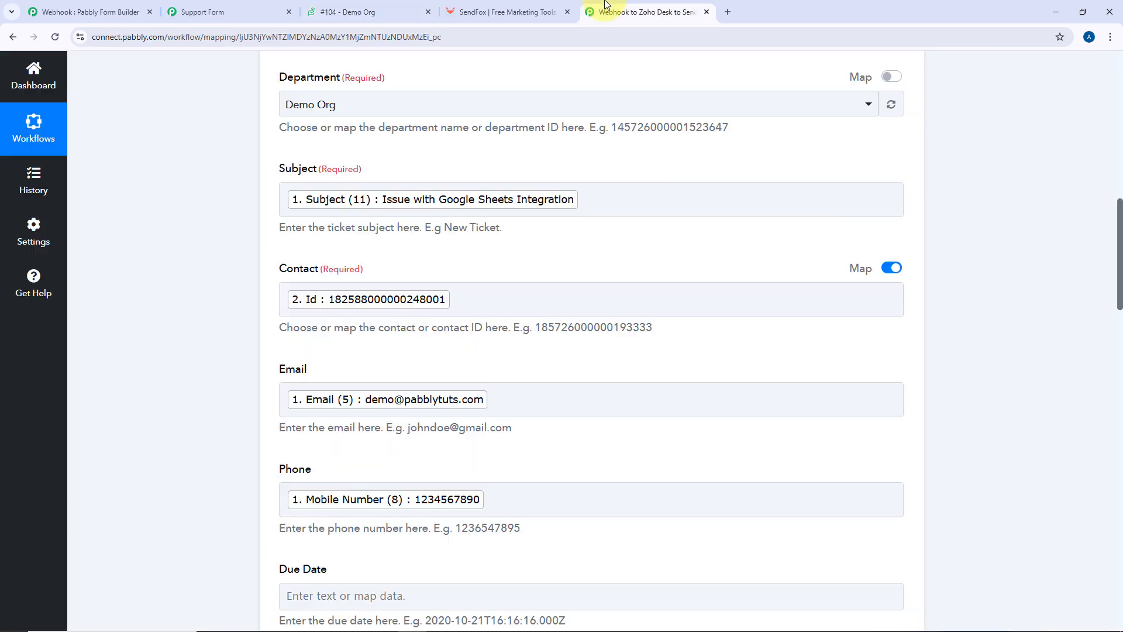
{"action": "scroll", "coordinate": [219, 187], "scroll_direction": "up", "scroll_amount": 8}
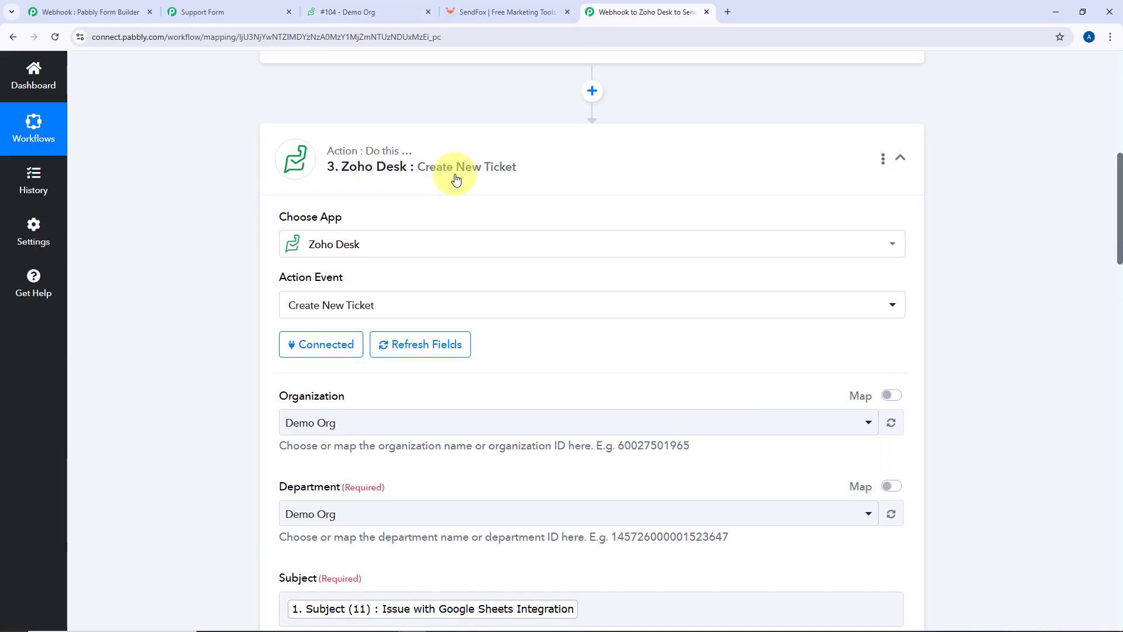
{"action": "left_click", "coordinate": [546, 165]}
{"action": "scroll", "coordinate": [231, 185], "scroll_direction": "up", "scroll_amount": 4}
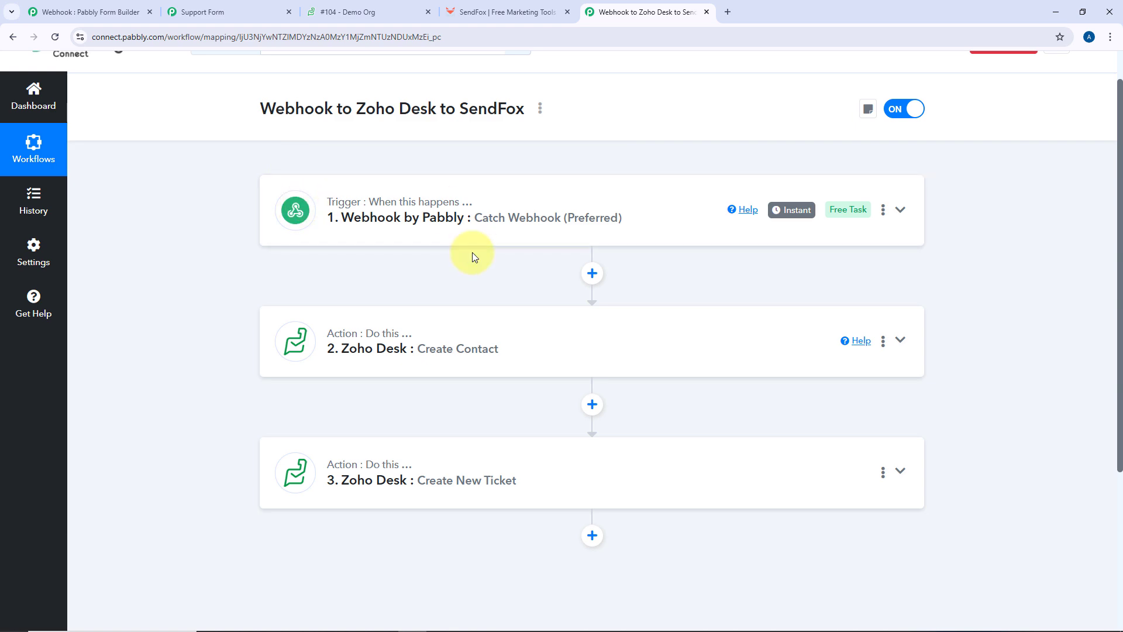
{"action": "left_click", "coordinate": [363, 12]}
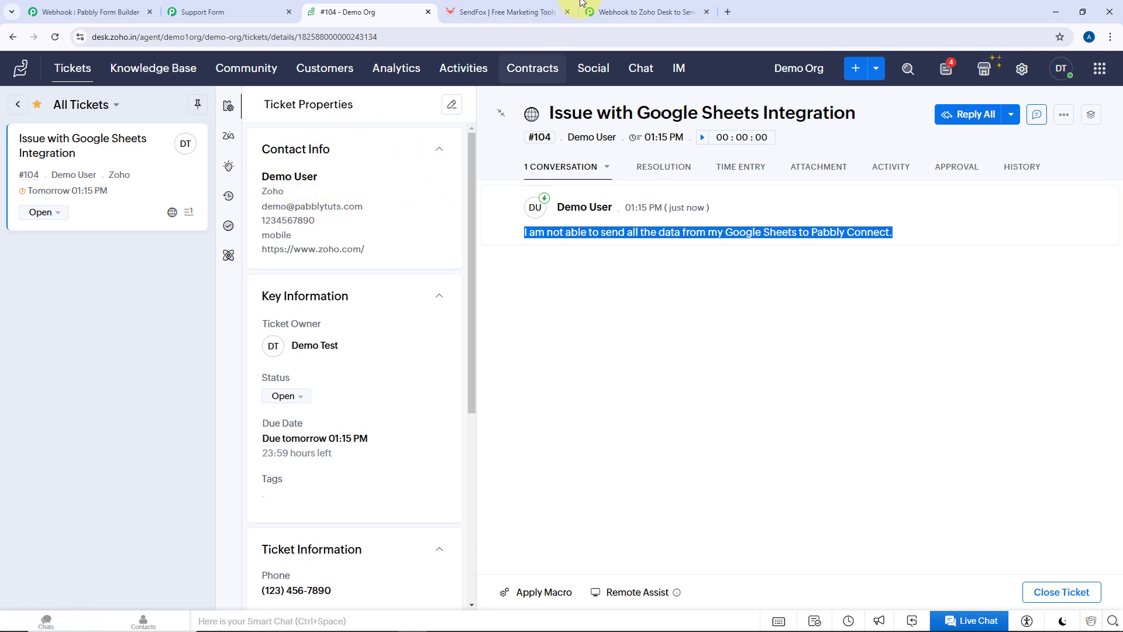
{"action": "left_click", "coordinate": [504, 12]}
{"action": "left_click", "coordinate": [664, 12]}
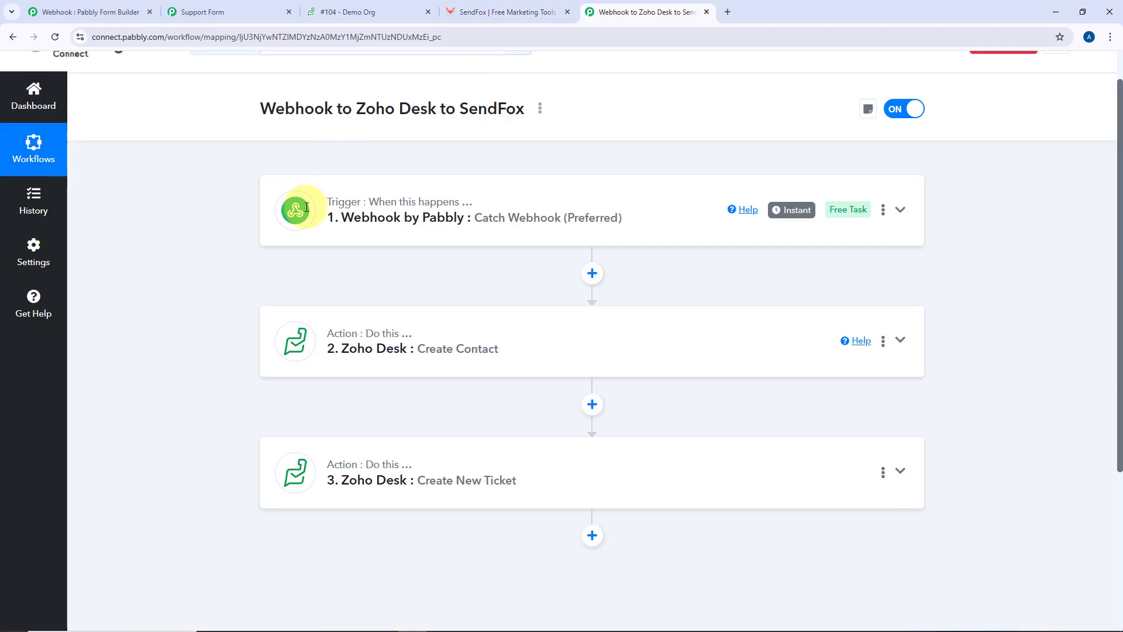
{"action": "scroll", "coordinate": [238, 316], "scroll_direction": "down", "scroll_amount": 4}
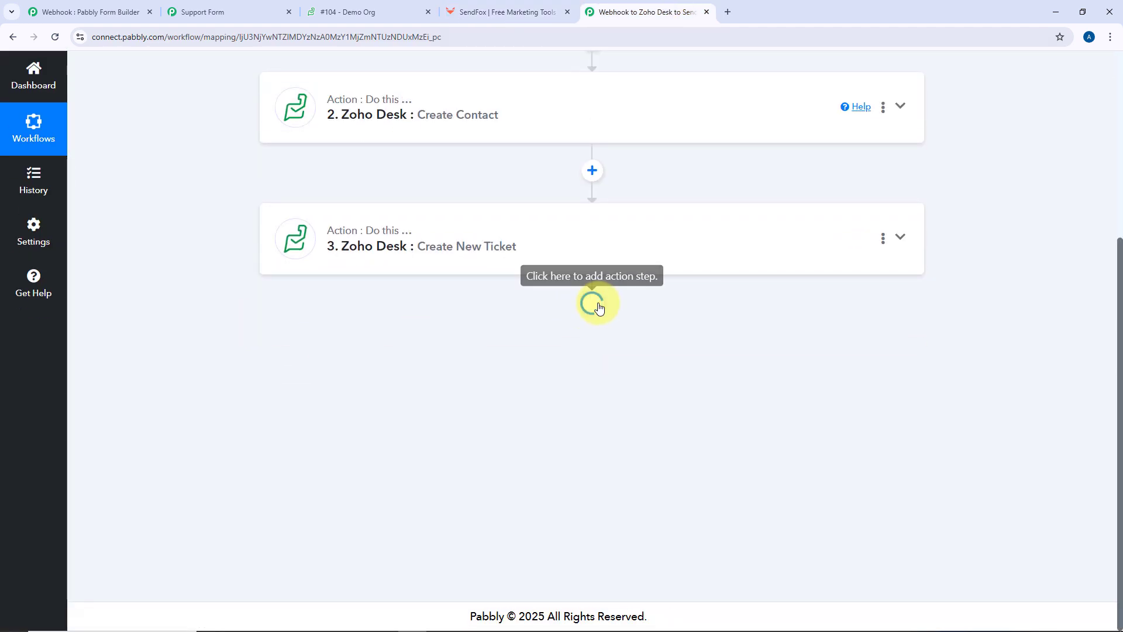
Add a fourth step using SendFox's Add Contact to List action and start a new connection
{"action": "left_click", "coordinate": [592, 302]}
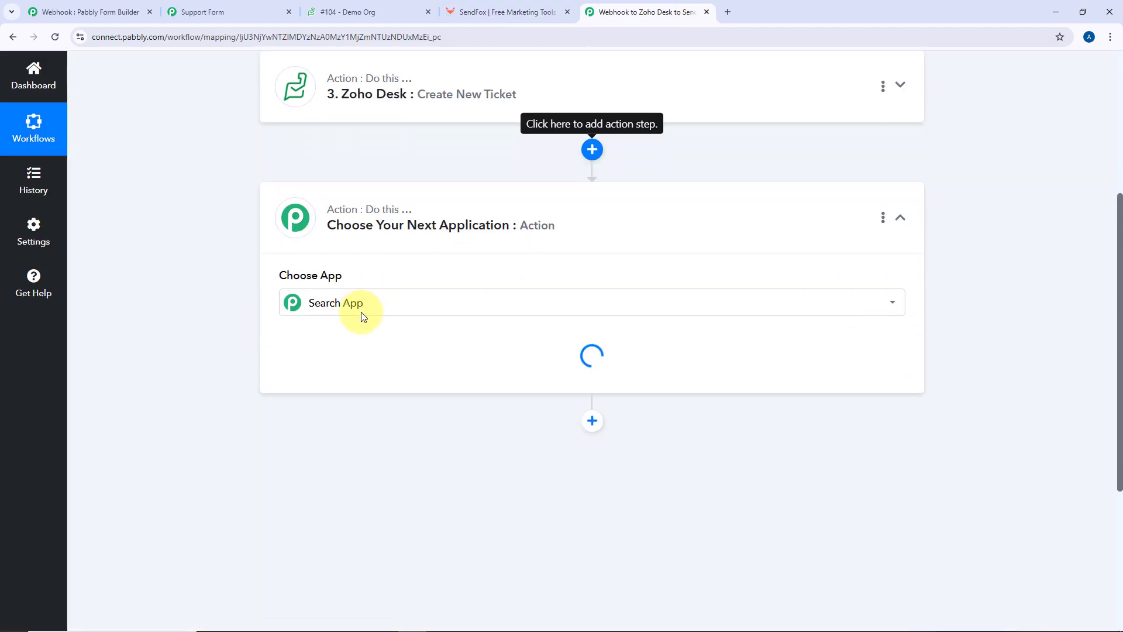
{"action": "left_click", "coordinate": [359, 309]}
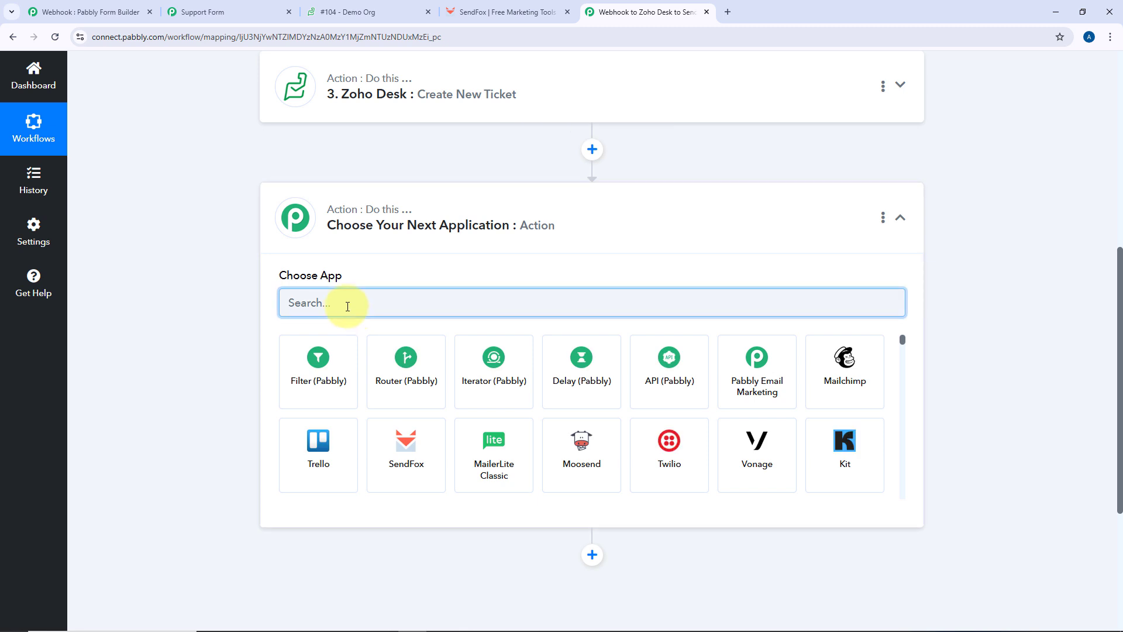
{"action": "type", "text": "SendFo"}
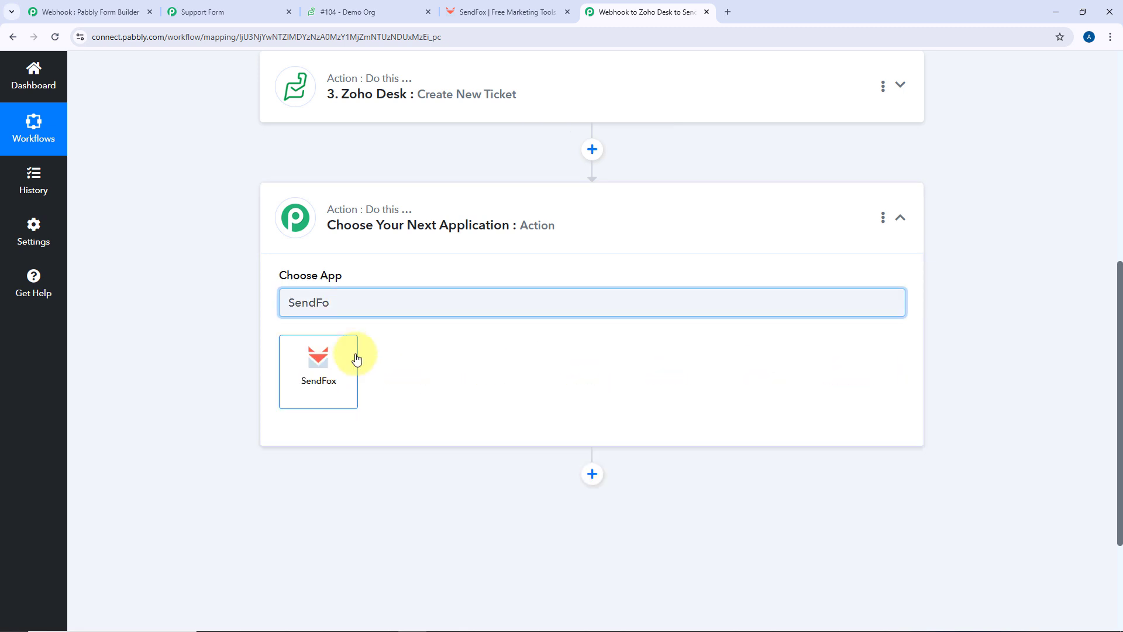
{"action": "left_click", "coordinate": [357, 359]}
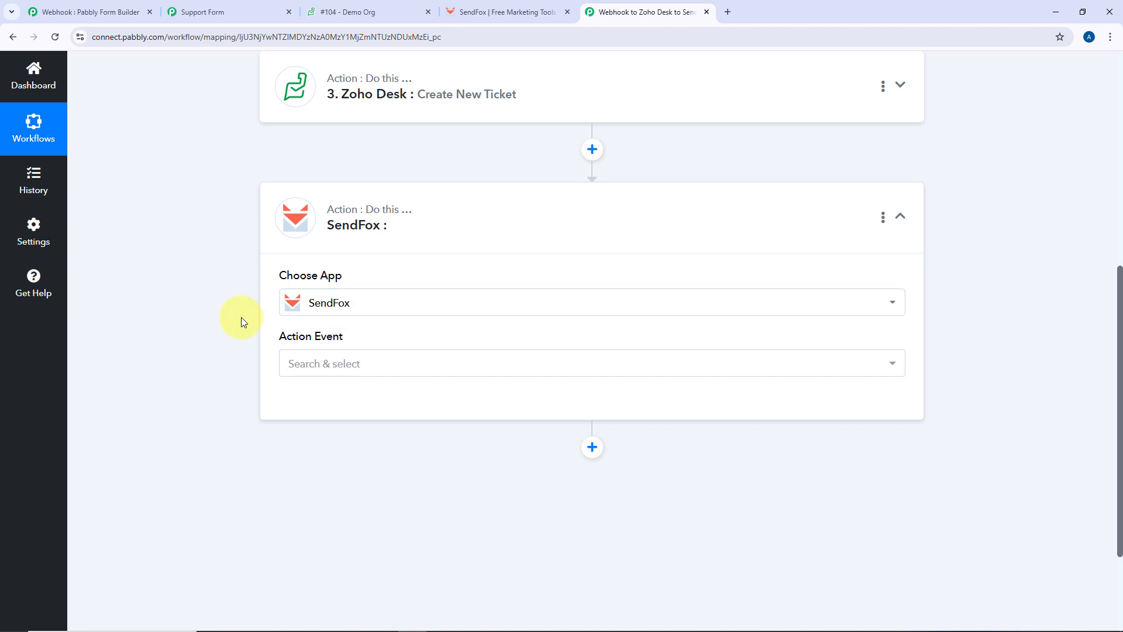
{"action": "left_click", "coordinate": [389, 248]}
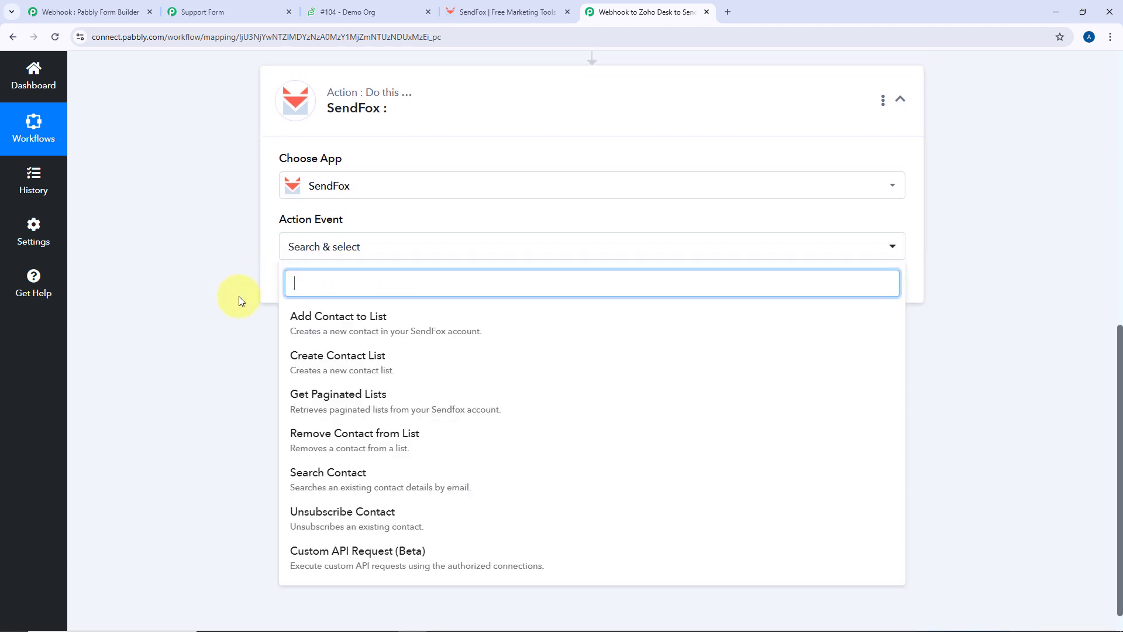
{"action": "left_click", "coordinate": [327, 316]}
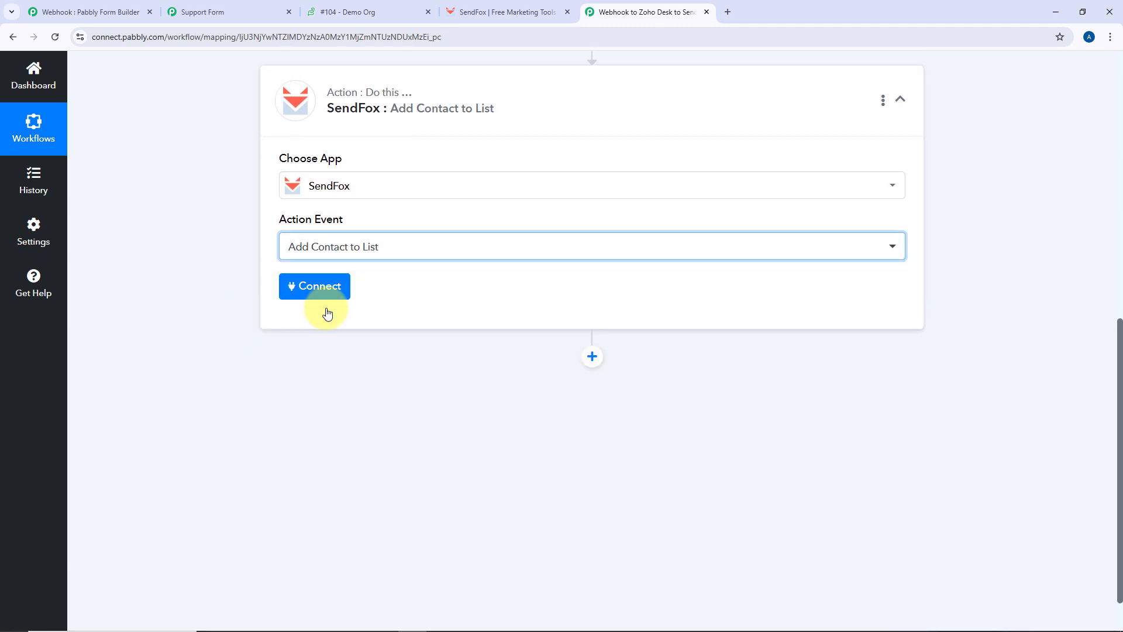
{"action": "left_click", "coordinate": [319, 289]}
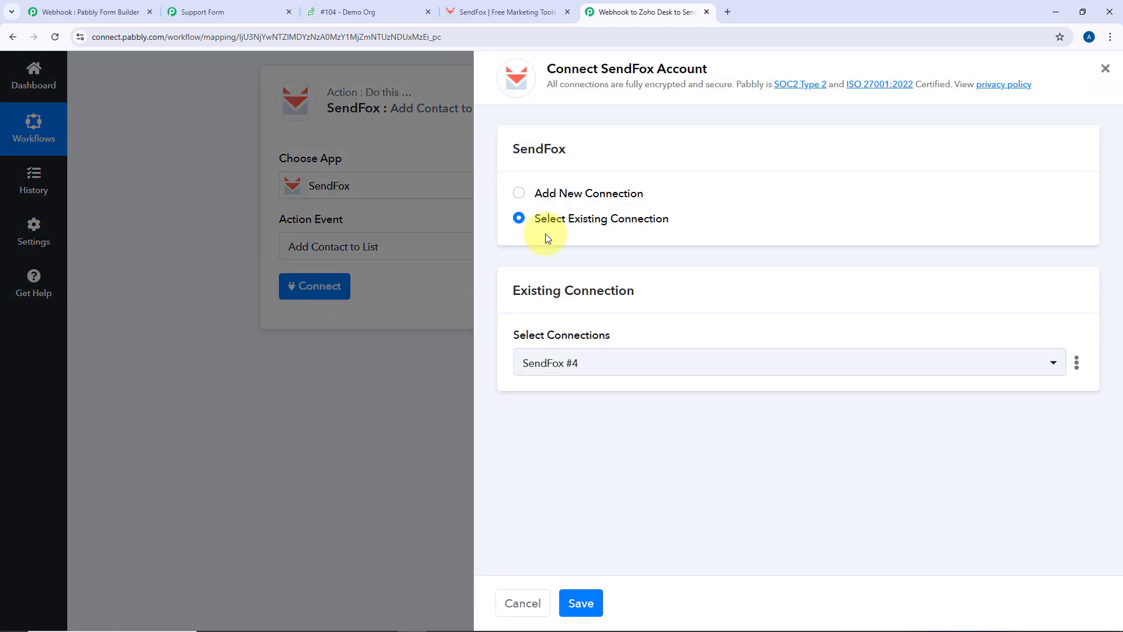
{"action": "left_click", "coordinate": [518, 193]}
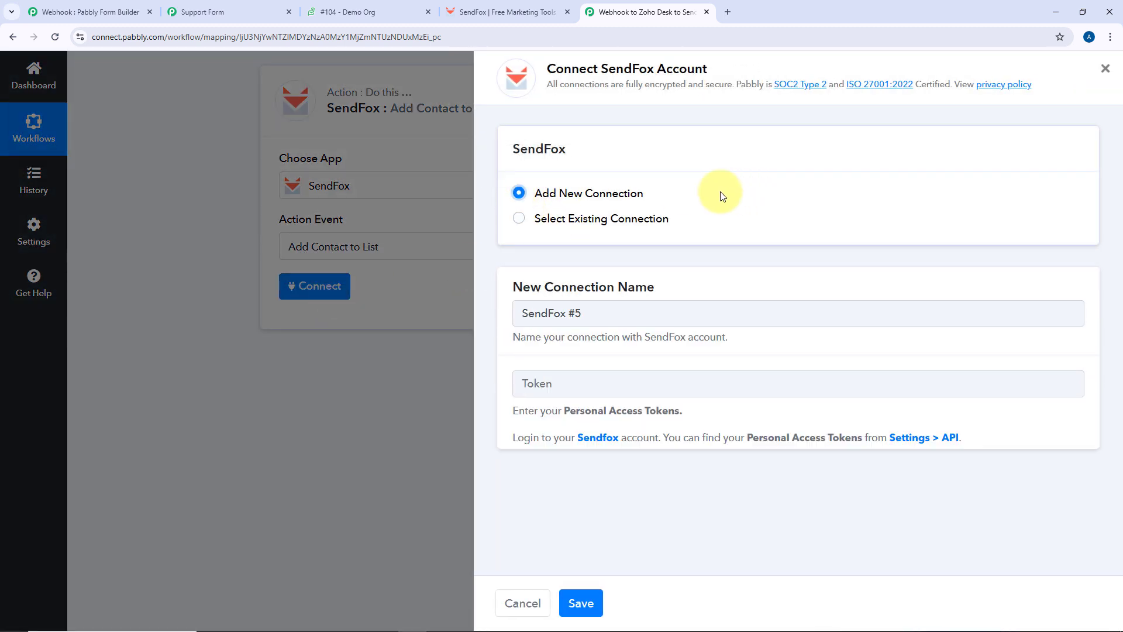
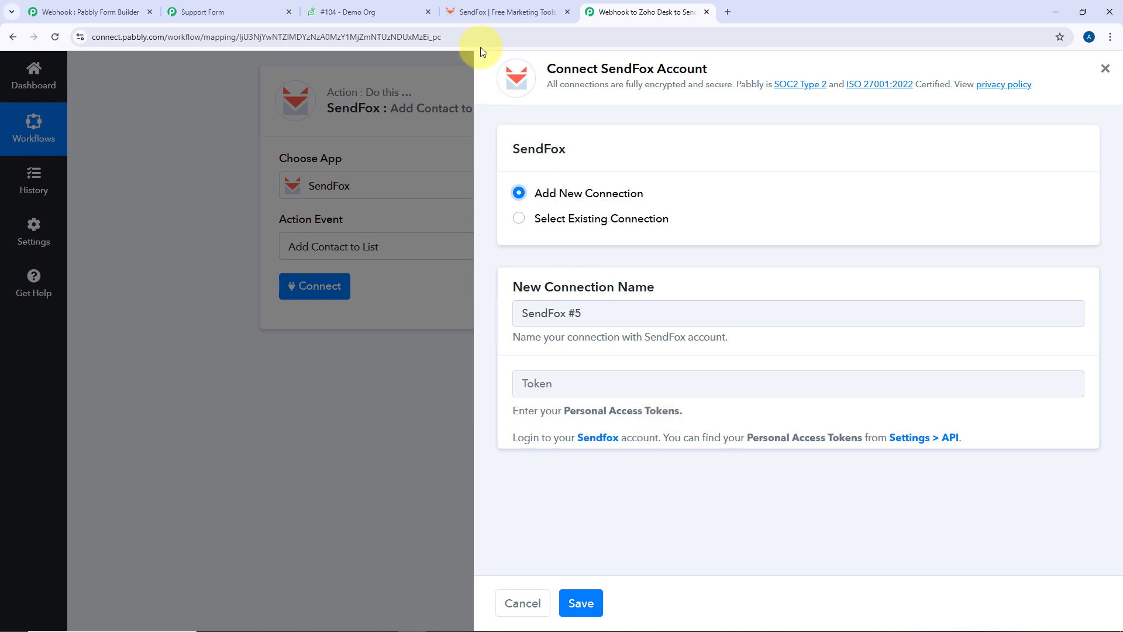
Create a SendFox personal access token named 'Zoho Desk' under Settings > API and copy it
{"action": "left_click", "coordinate": [489, 9]}
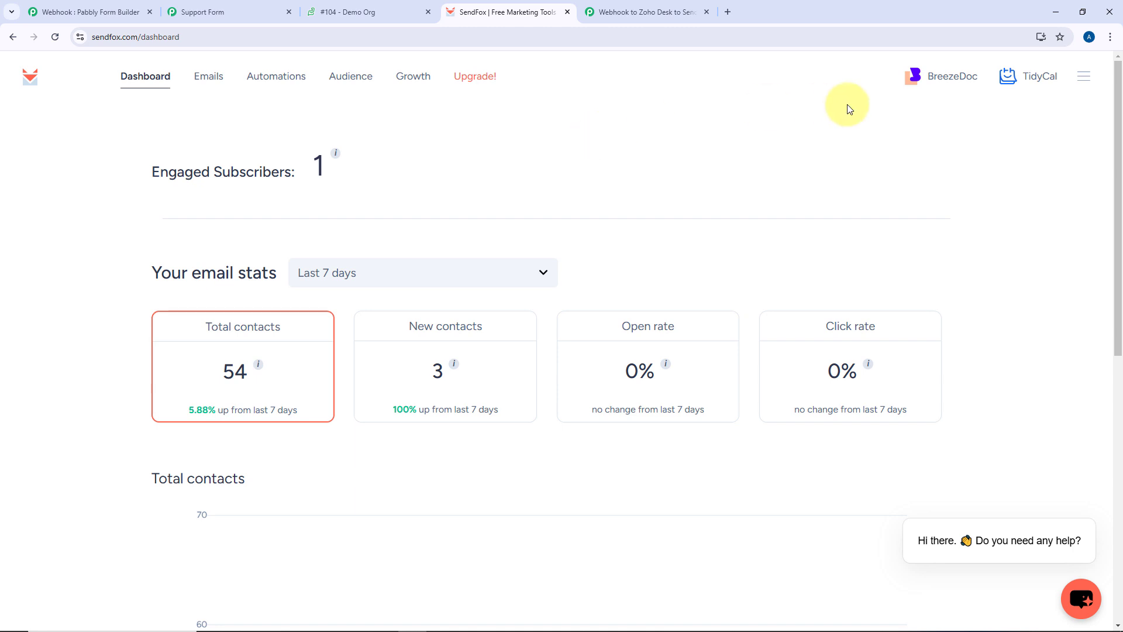
{"action": "left_click", "coordinate": [1087, 77]}
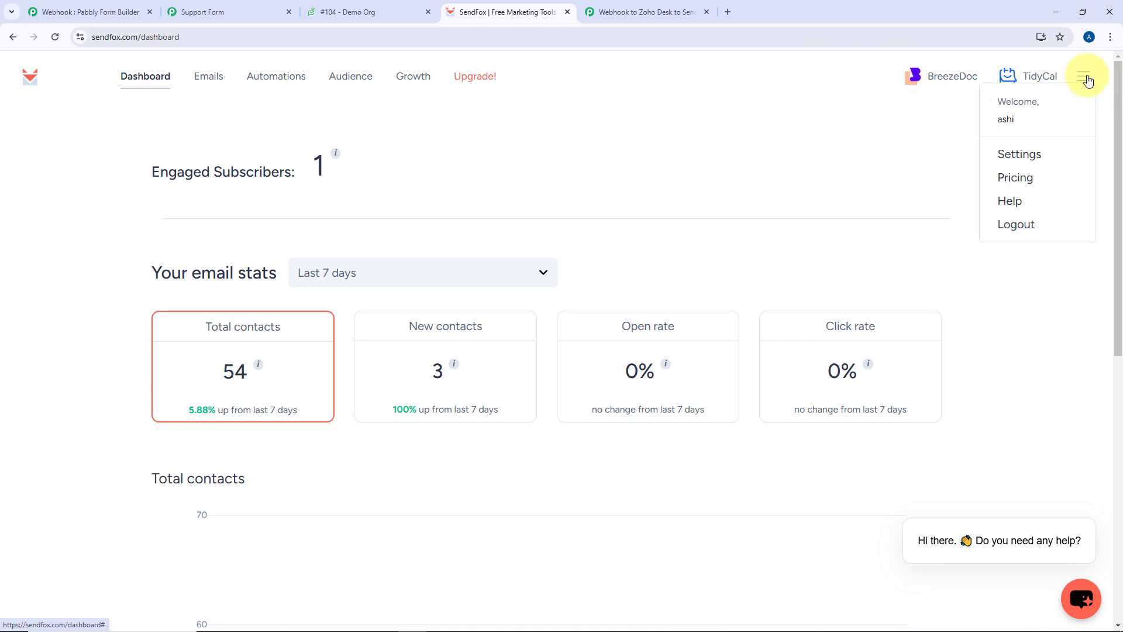
{"action": "left_click", "coordinate": [1031, 154]}
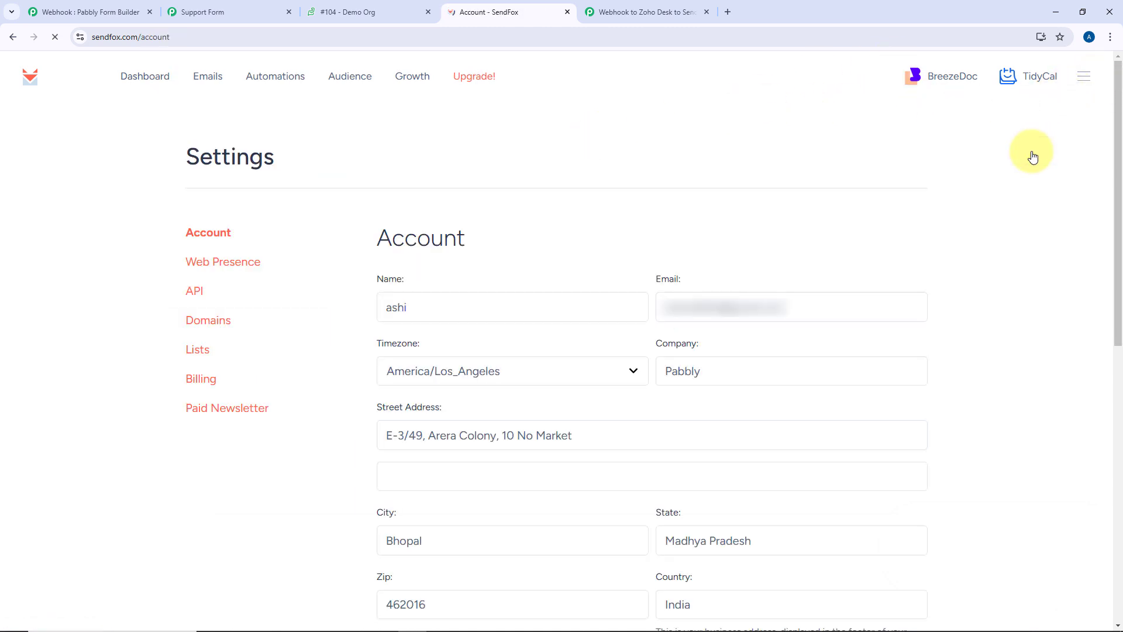
{"action": "left_click", "coordinate": [195, 291]}
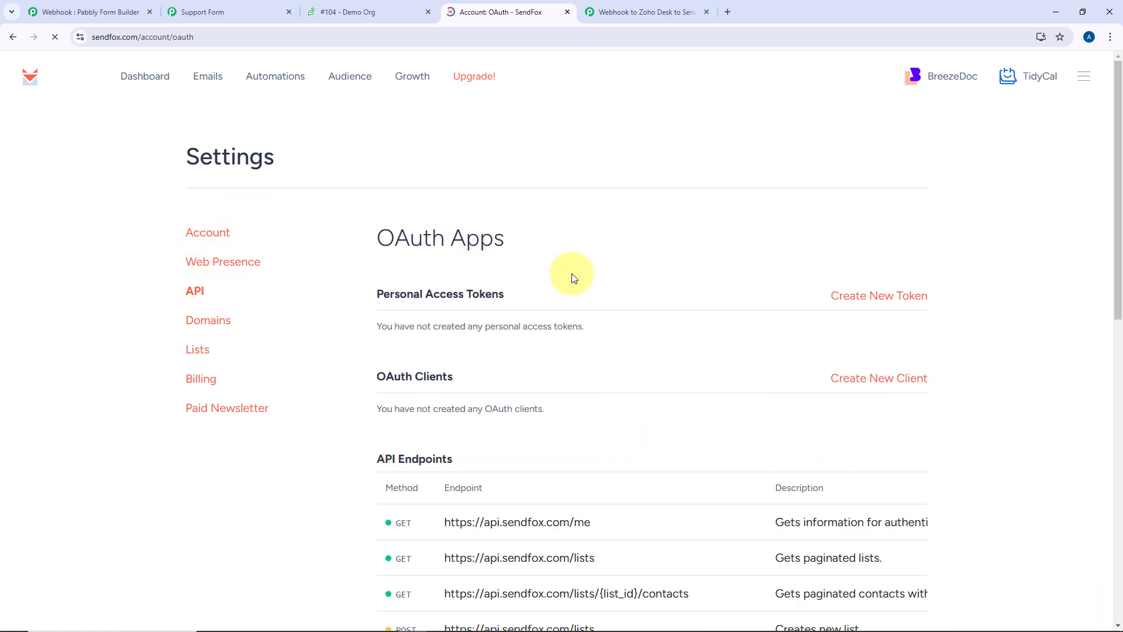
{"action": "left_click", "coordinate": [899, 304]}
{"action": "left_click", "coordinate": [604, 243]}
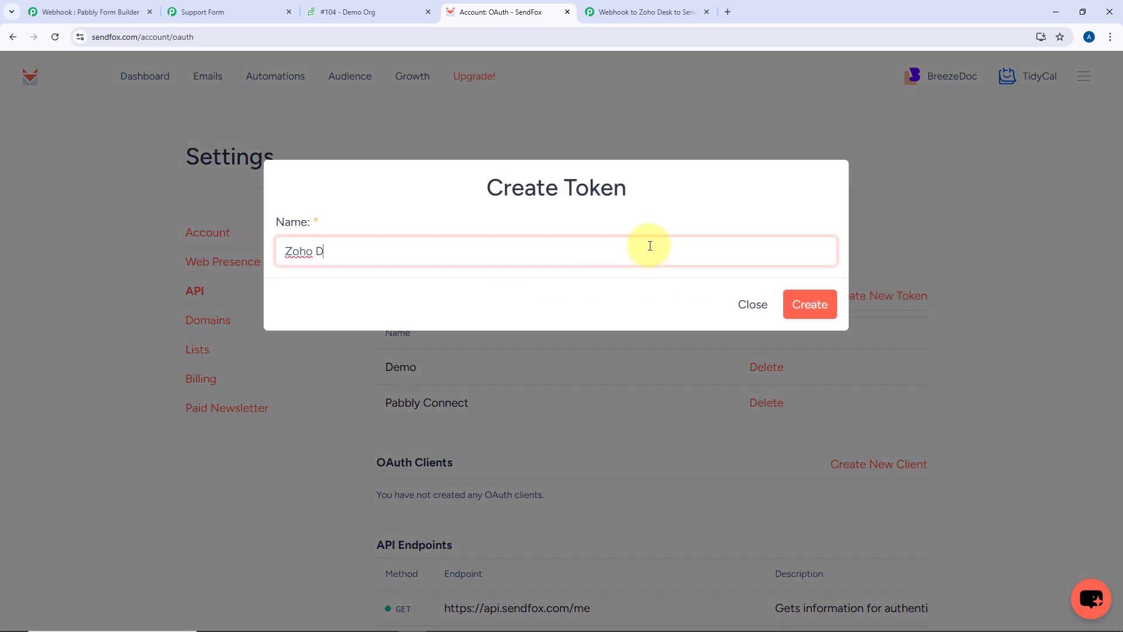
{"action": "left_click", "coordinate": [809, 304]}
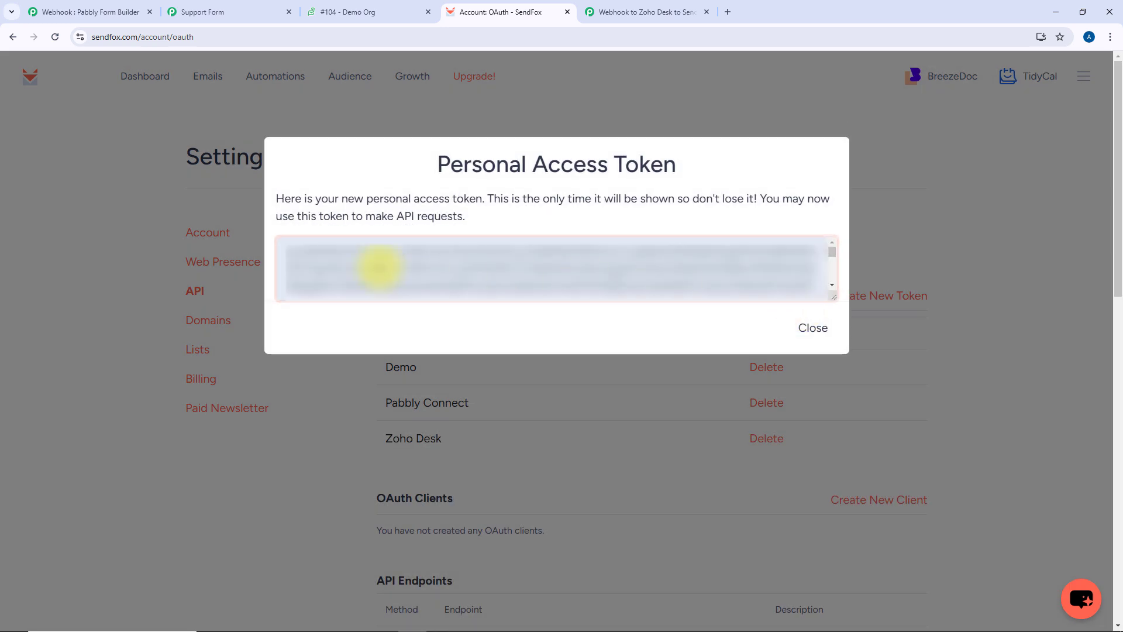
{"action": "left_click", "coordinate": [380, 268]}
{"action": "key", "text": "ctrl+c"}
Paste the copied token into Pabbly's SendFox connection form and save the connection
{"action": "left_click", "coordinate": [647, 12]}
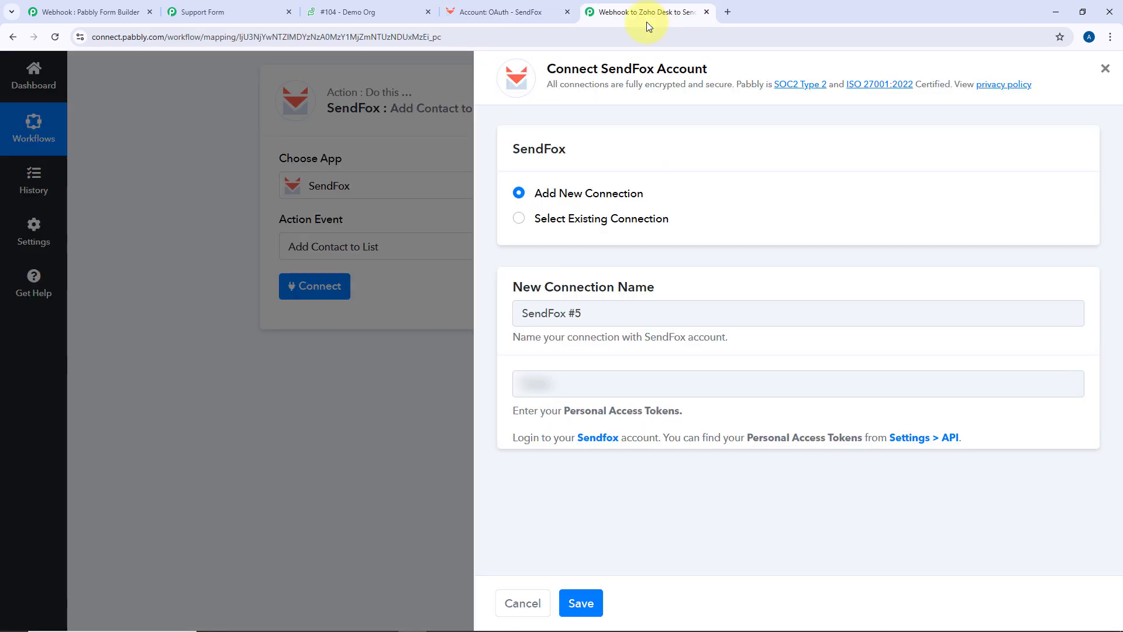
{"action": "left_click", "coordinate": [590, 383]}
{"action": "key", "text": "ctrl+v"}
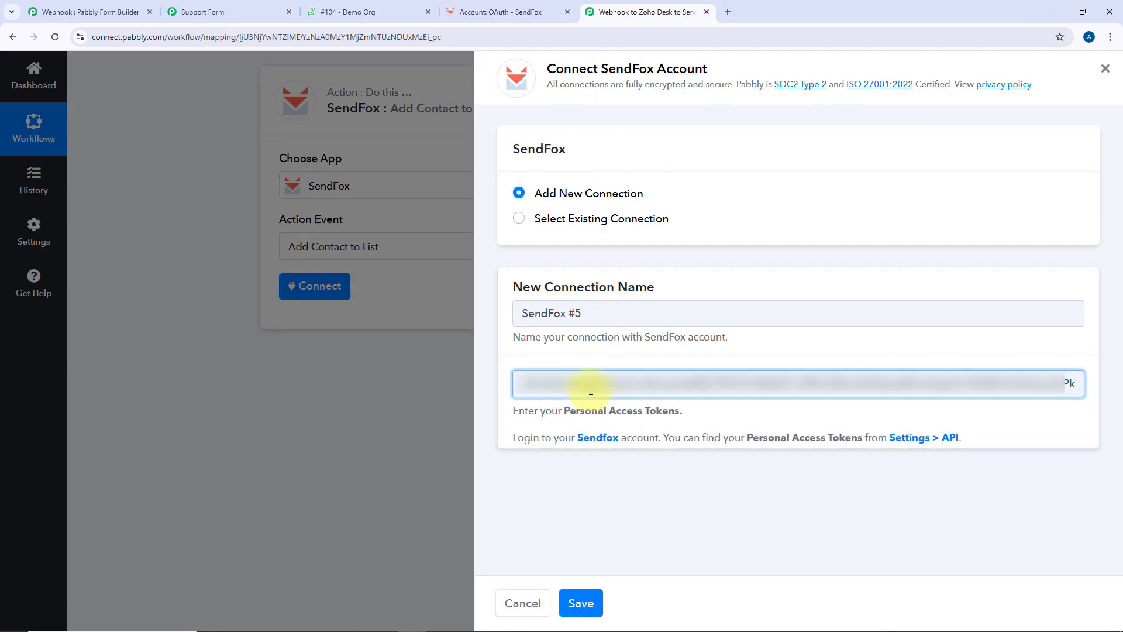
{"action": "left_click", "coordinate": [581, 603]}
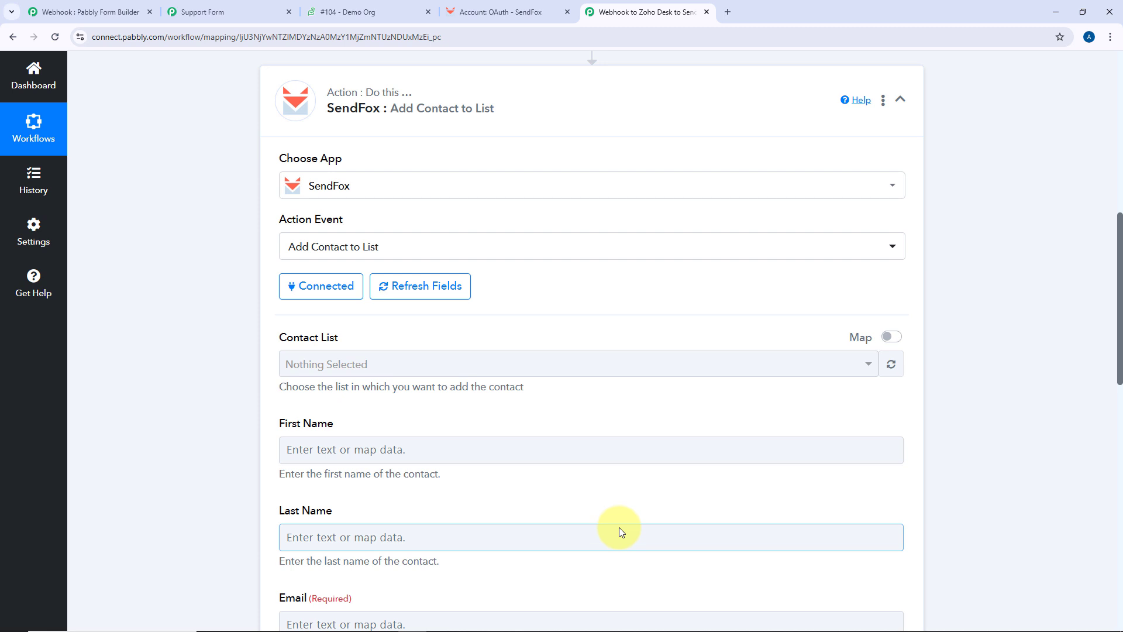
Check the four SendFox contact lists in Pabbly's Contact List dropdown and on SendFox's Lists page
{"action": "left_click", "coordinate": [394, 359]}
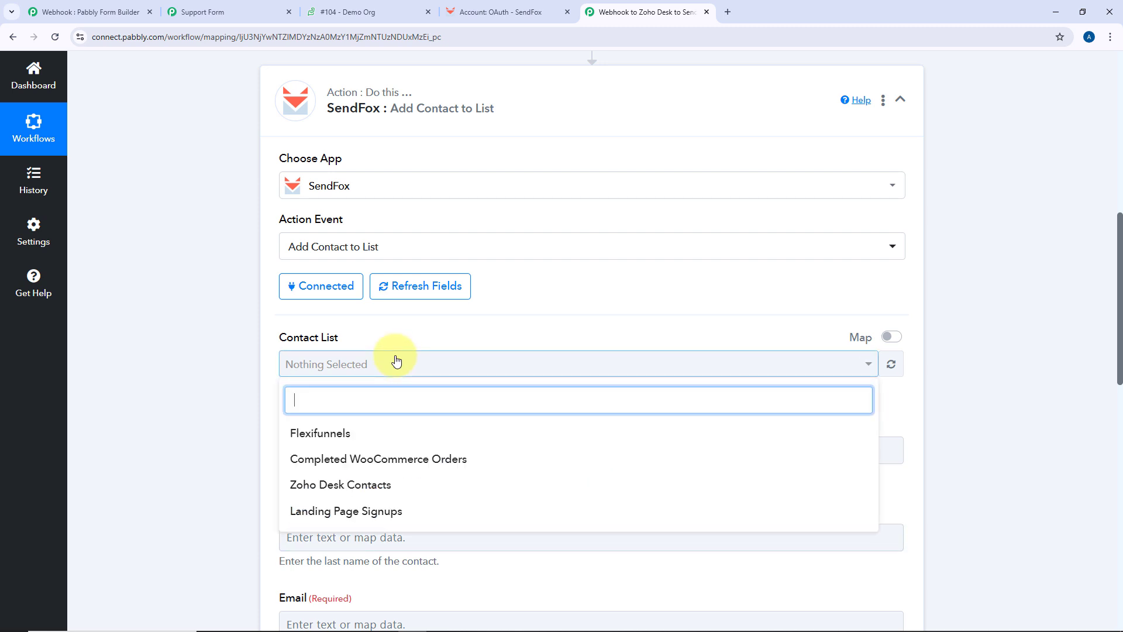
{"action": "scroll", "coordinate": [402, 323], "scroll_direction": "down", "scroll_amount": 1}
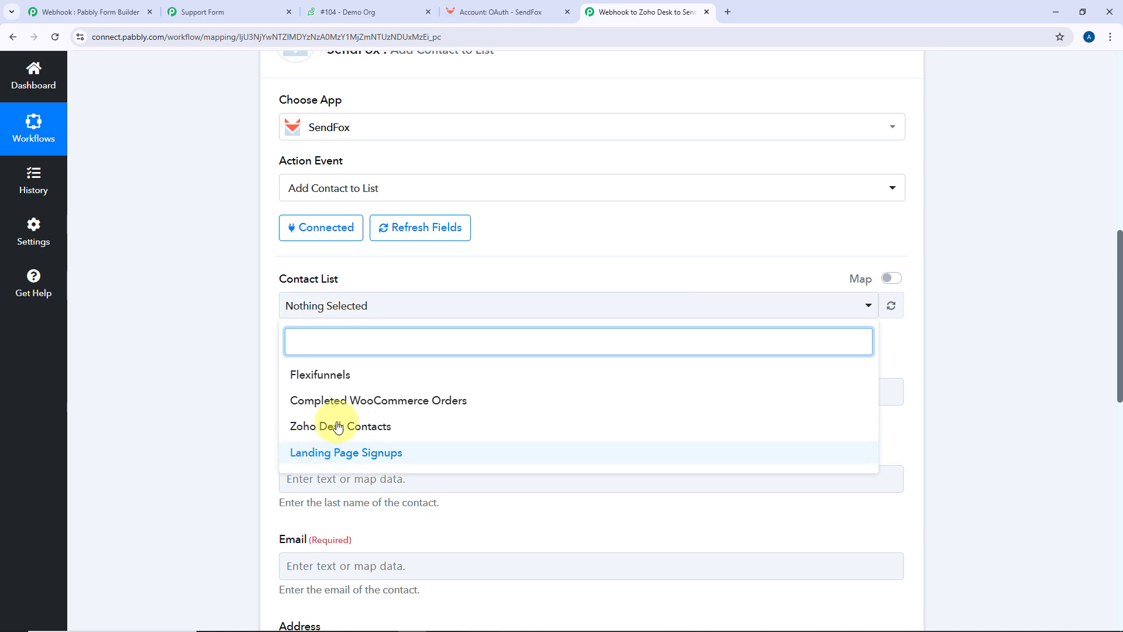
{"action": "left_click", "coordinate": [468, 12]}
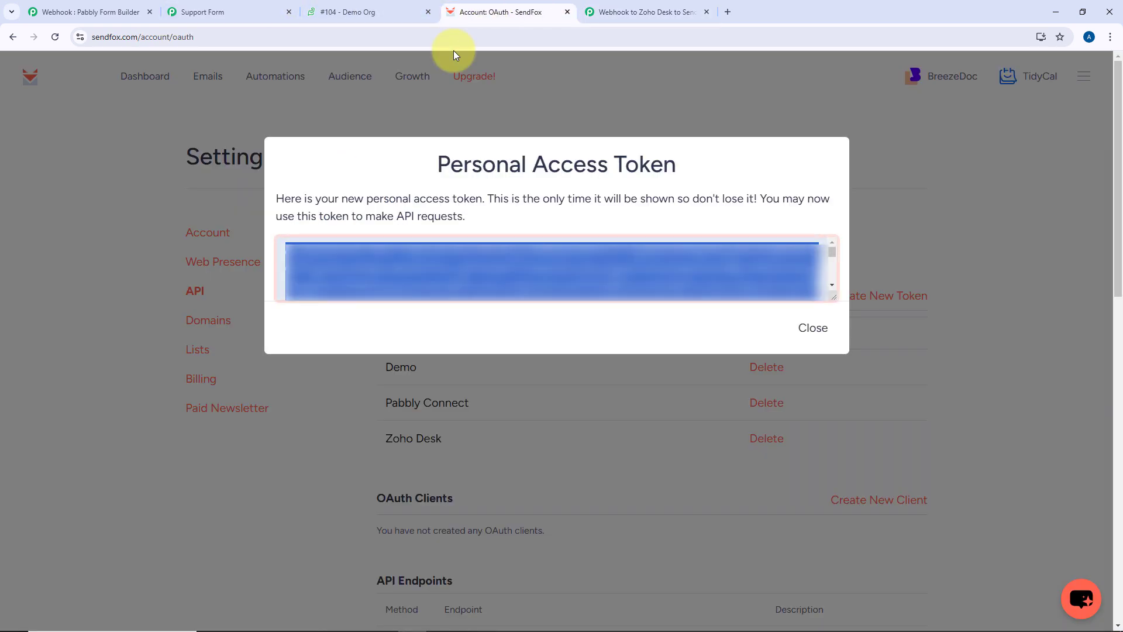
{"action": "left_click", "coordinate": [593, 107]}
{"action": "left_click", "coordinate": [354, 81]}
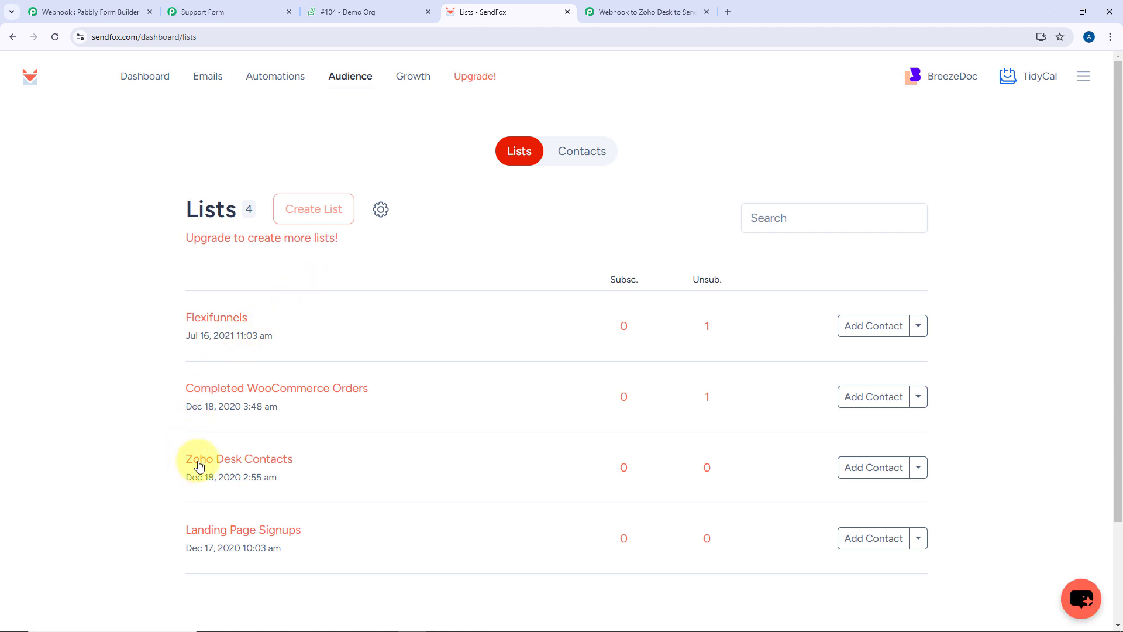
{"action": "key", "text": "ctrl+Tab"}
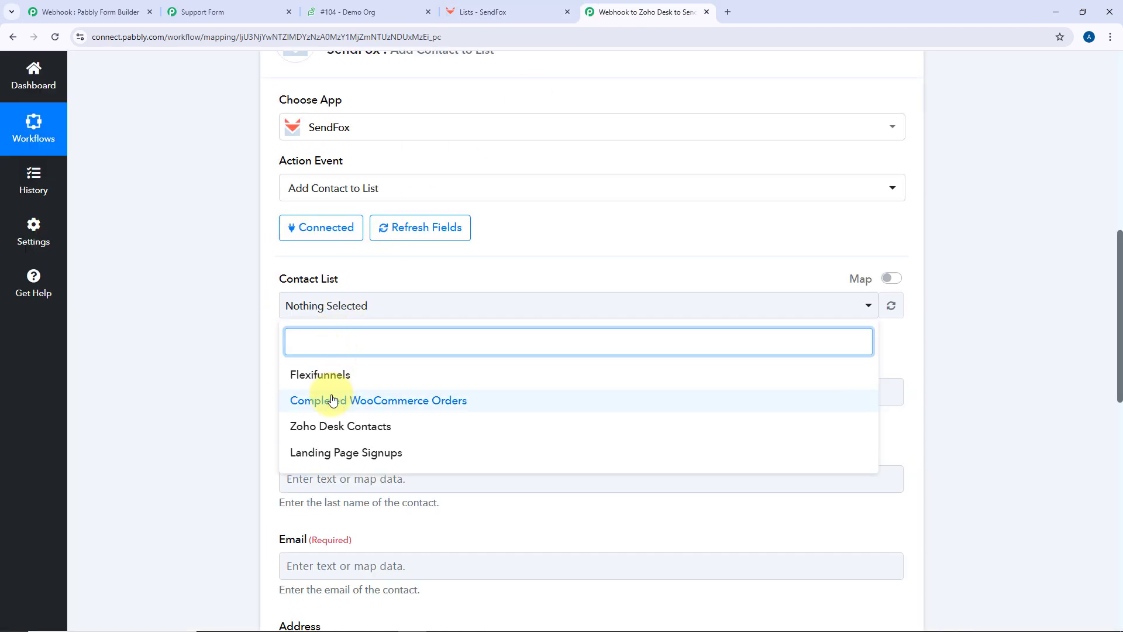
Choose Zoho Desk Contacts as the list and map the webhook's First Name and Last Name
{"action": "left_click", "coordinate": [327, 426]}
{"action": "left_click", "coordinate": [270, 326]}
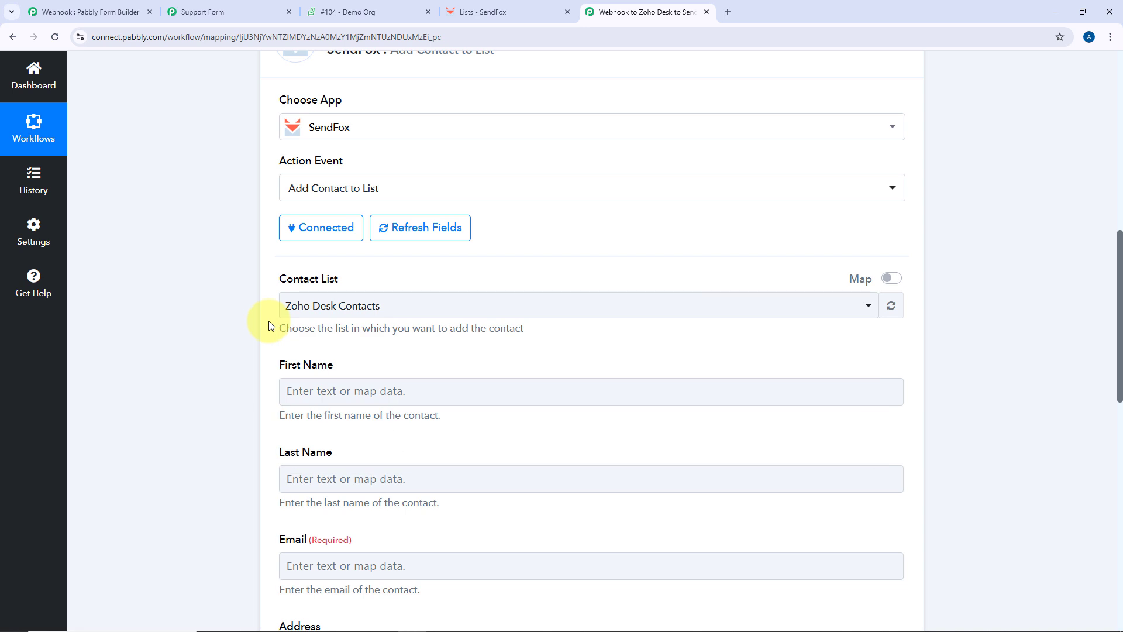
{"action": "scroll", "coordinate": [270, 326], "scroll_direction": "down", "scroll_amount": 2}
{"action": "left_click", "coordinate": [296, 276]}
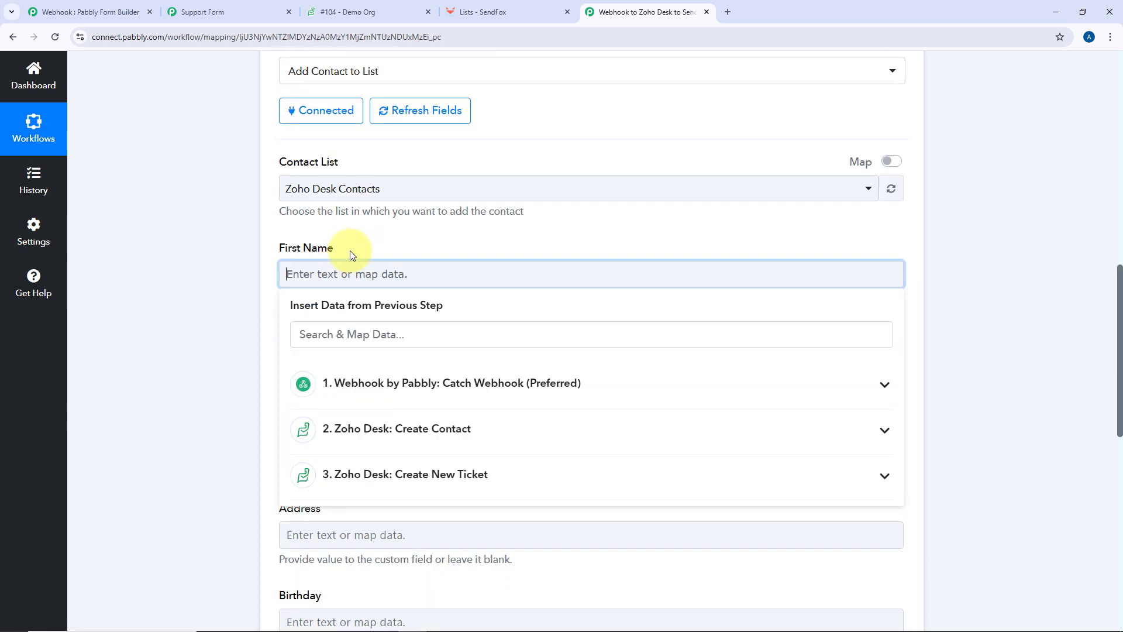
{"action": "left_click", "coordinate": [347, 393]}
{"action": "scroll", "coordinate": [364, 409], "scroll_direction": "down", "scroll_amount": 5}
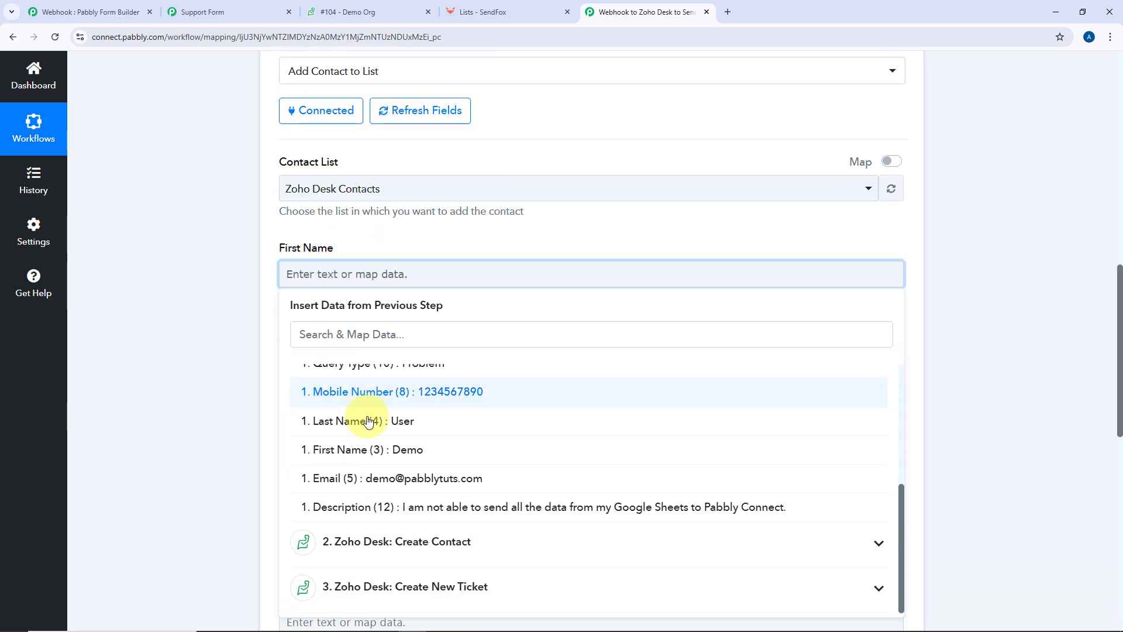
{"action": "left_click", "coordinate": [368, 450]}
{"action": "left_click", "coordinate": [251, 258]}
{"action": "scroll", "coordinate": [276, 275], "scroll_direction": "down", "scroll_amount": 2}
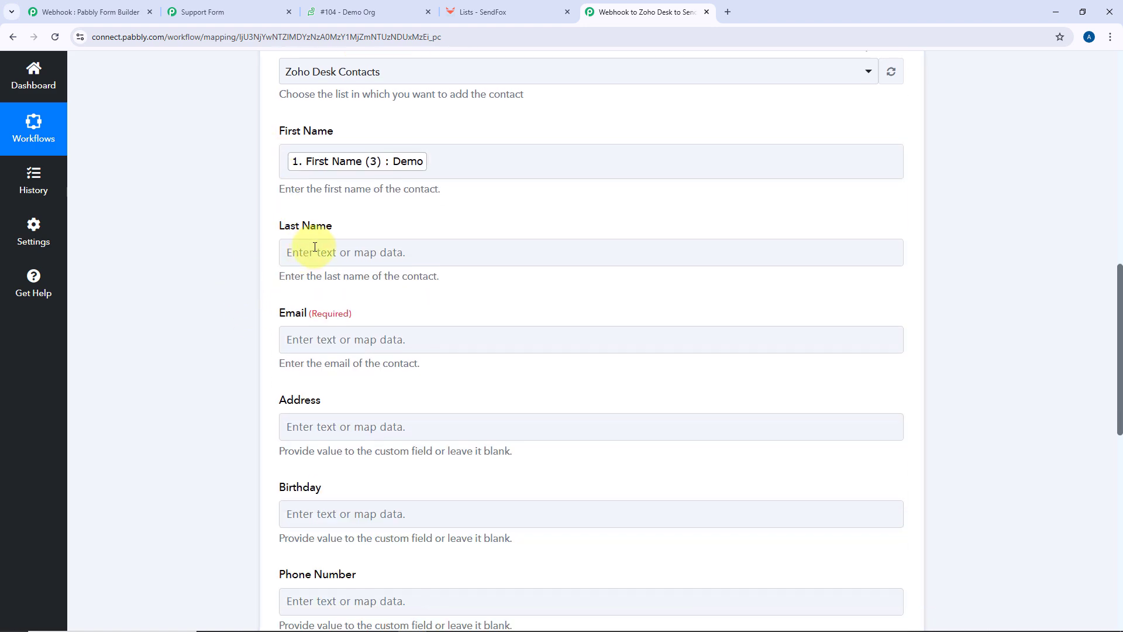
{"action": "left_click", "coordinate": [312, 259]}
{"action": "left_click", "coordinate": [309, 379]}
{"action": "scroll", "coordinate": [306, 433], "scroll_direction": "down", "scroll_amount": 3}
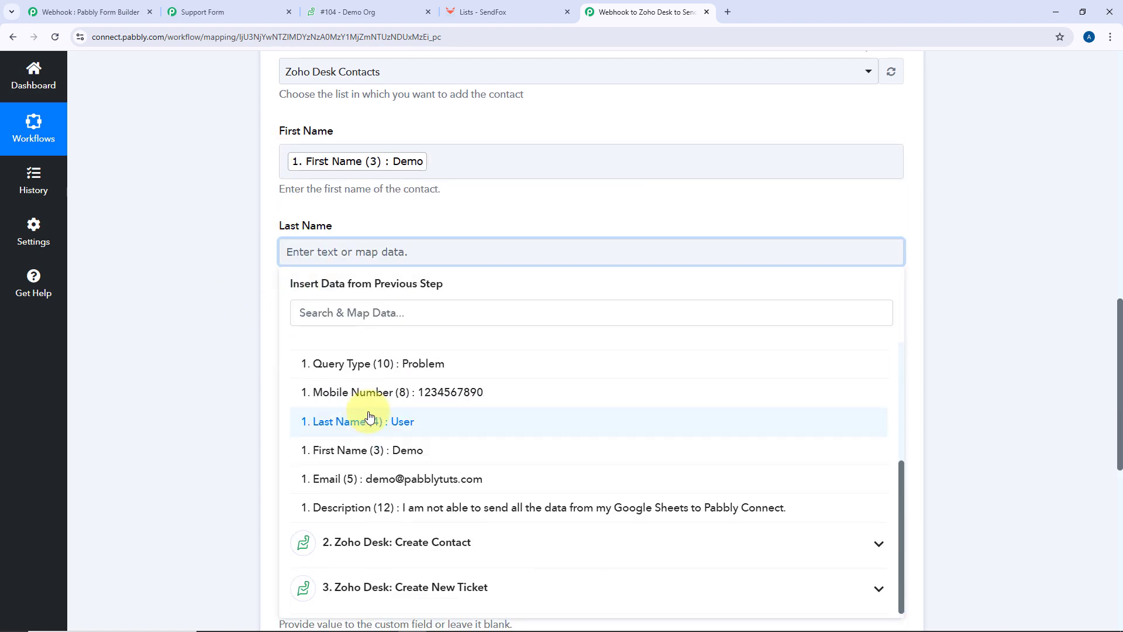
{"action": "left_click", "coordinate": [308, 422]}
Map the webhook Email into Email, removing the stray Subject value
{"action": "left_click", "coordinate": [258, 301]}
{"action": "scroll", "coordinate": [281, 293], "scroll_direction": "down", "scroll_amount": 2}
{"action": "left_click", "coordinate": [328, 232]}
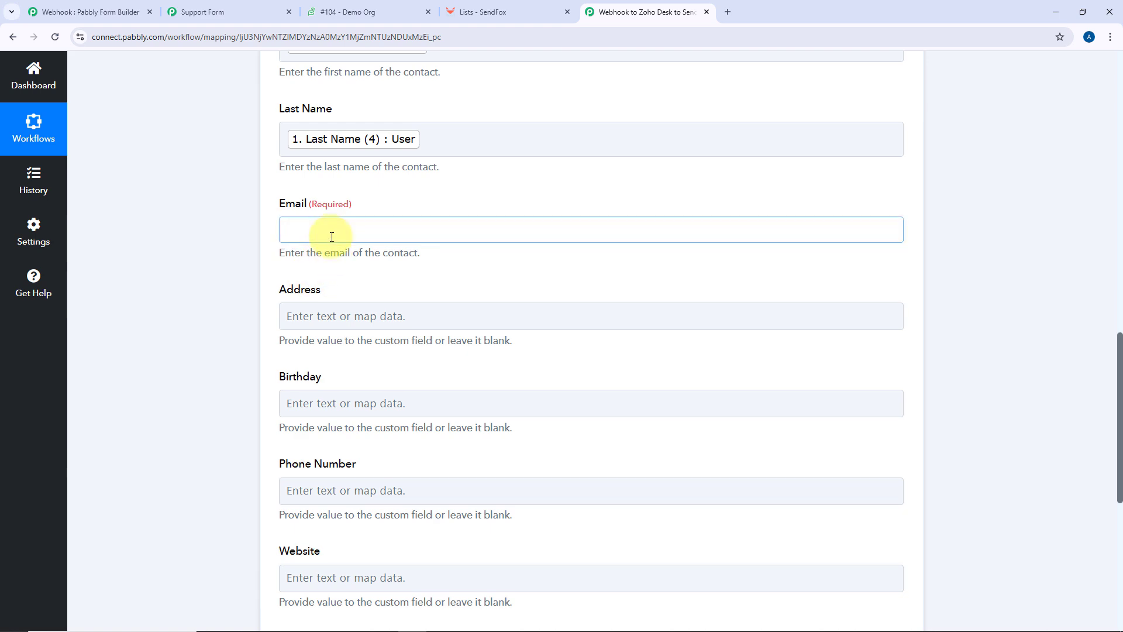
{"action": "left_click", "coordinate": [350, 345]}
{"action": "scroll", "coordinate": [363, 421], "scroll_direction": "down", "scroll_amount": 5}
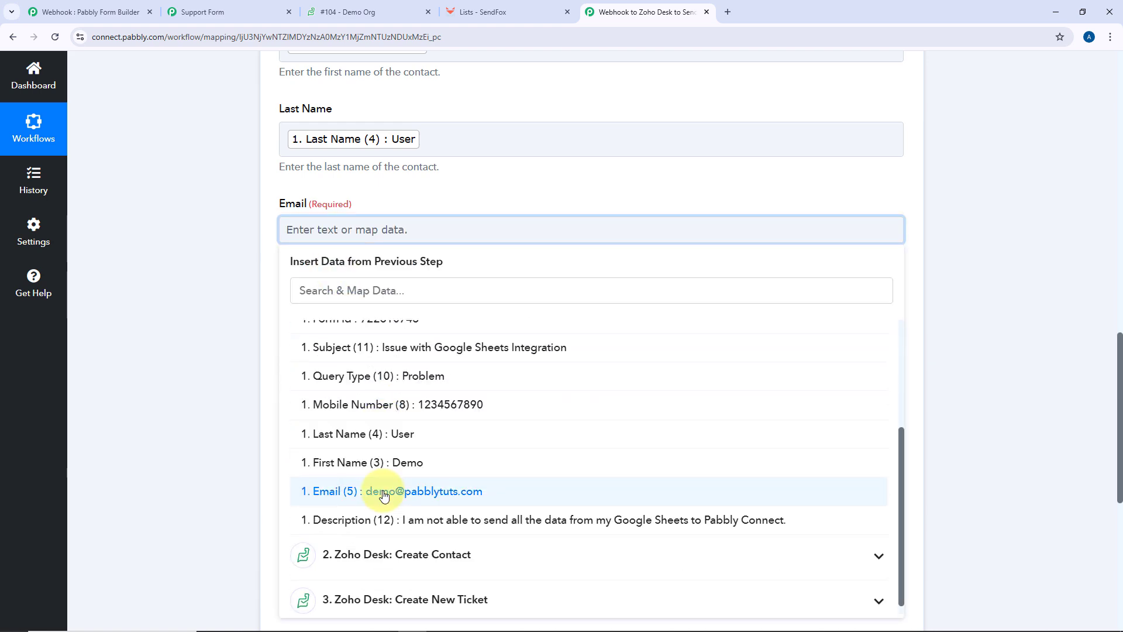
{"action": "left_click", "coordinate": [322, 491]}
{"action": "left_click", "coordinate": [302, 350]}
{"action": "key", "text": "BackSpace"}
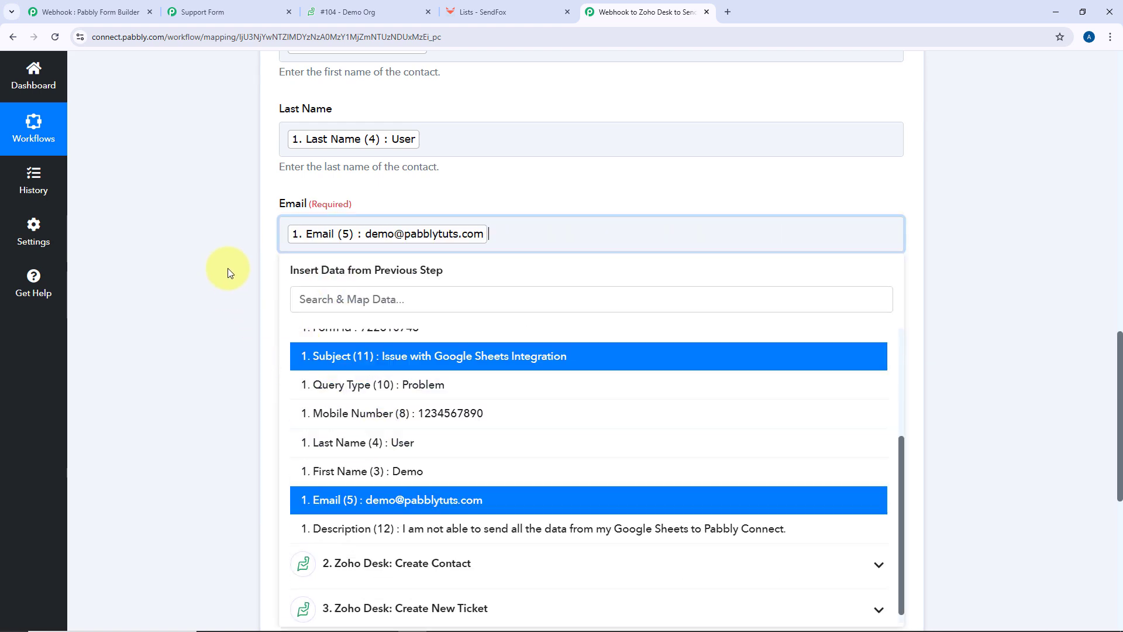
{"action": "left_click", "coordinate": [256, 285]}
{"action": "scroll", "coordinate": [281, 275], "scroll_direction": "down", "scroll_amount": 2}
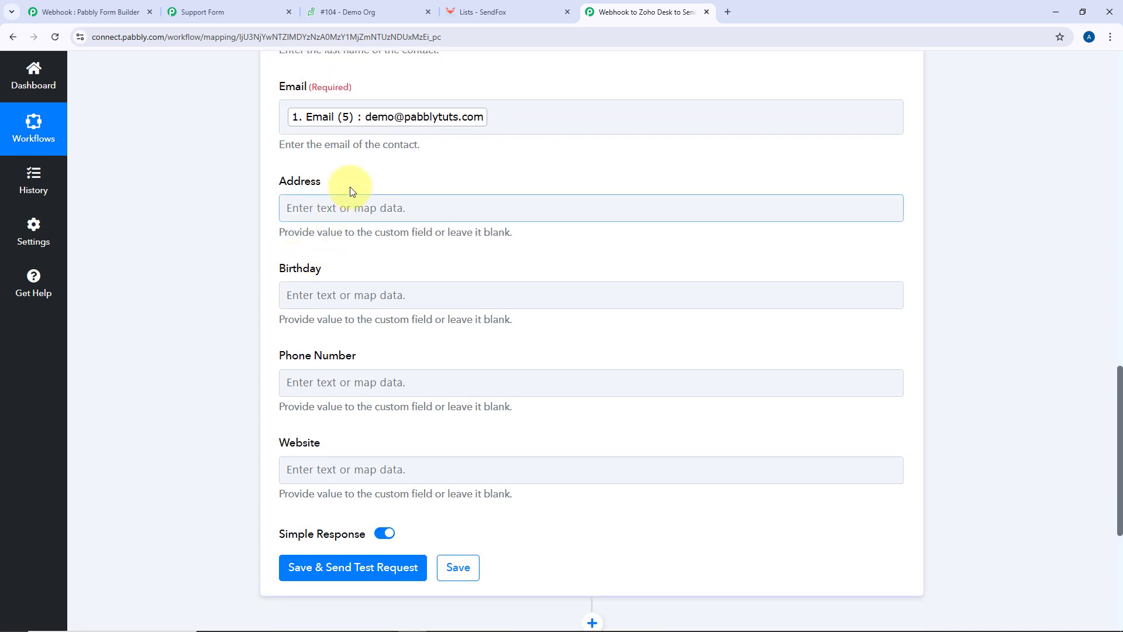
Map the form's Mobile Number (8) into the Phone Number field
{"action": "left_click", "coordinate": [294, 468]}
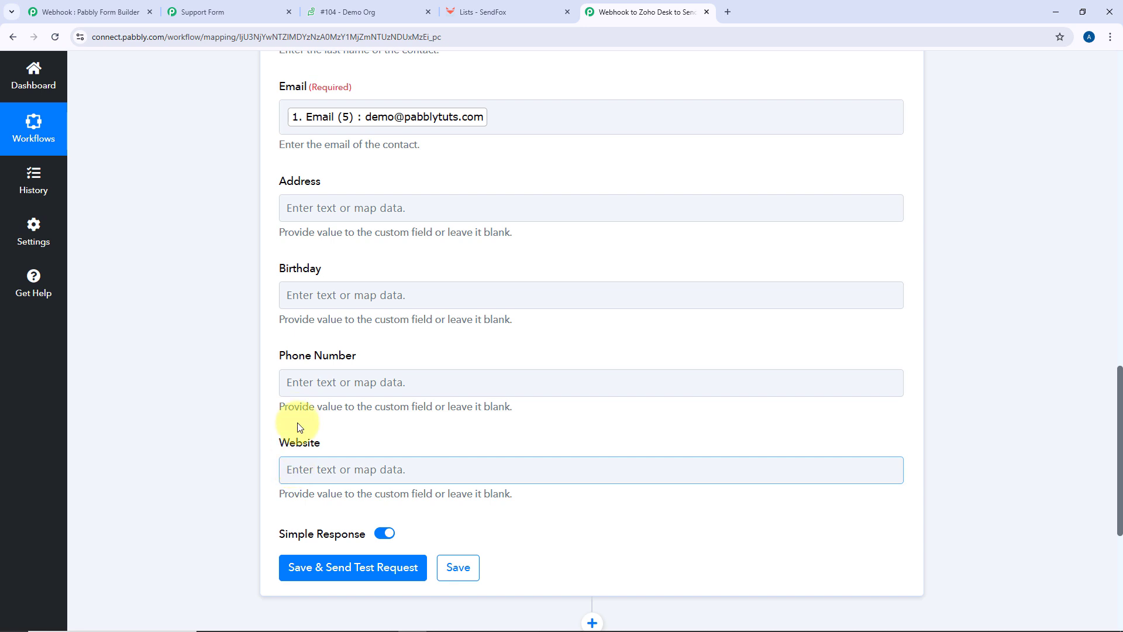
{"action": "left_click", "coordinate": [298, 382]}
{"action": "scroll", "coordinate": [236, 369], "scroll_direction": "down", "scroll_amount": 3}
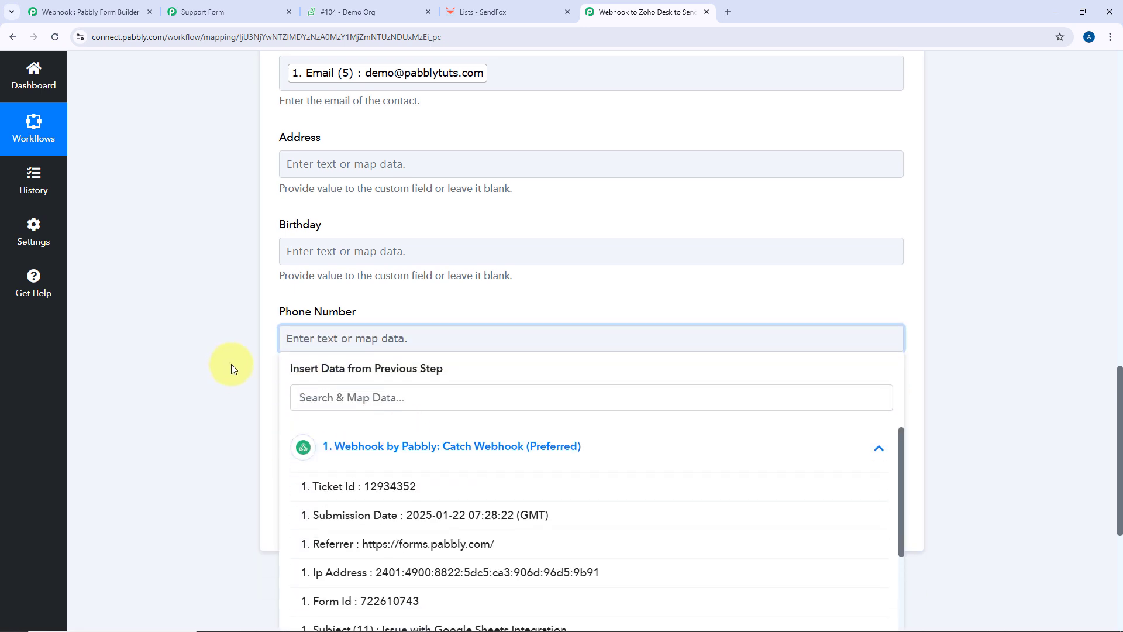
{"action": "scroll", "coordinate": [364, 409], "scroll_direction": "down", "scroll_amount": 2}
{"action": "left_click", "coordinate": [381, 440]}
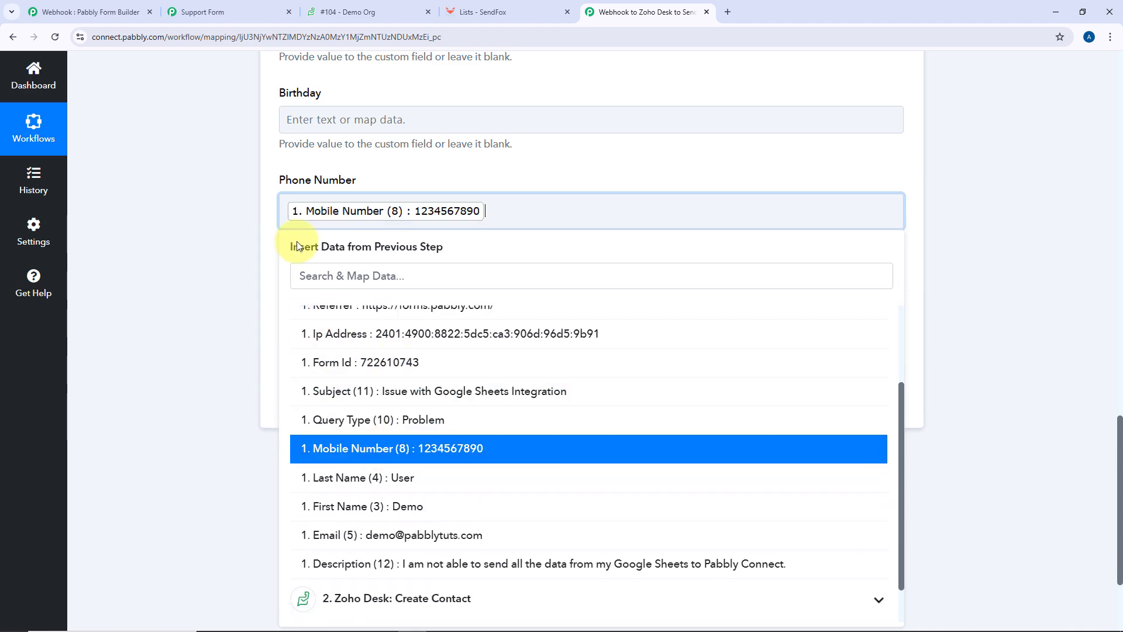
{"action": "left_click", "coordinate": [276, 170]}
{"action": "scroll", "coordinate": [276, 171], "scroll_direction": "up", "scroll_amount": 3}
{"action": "scroll", "coordinate": [444, 226], "scroll_direction": "up", "scroll_amount": 4}
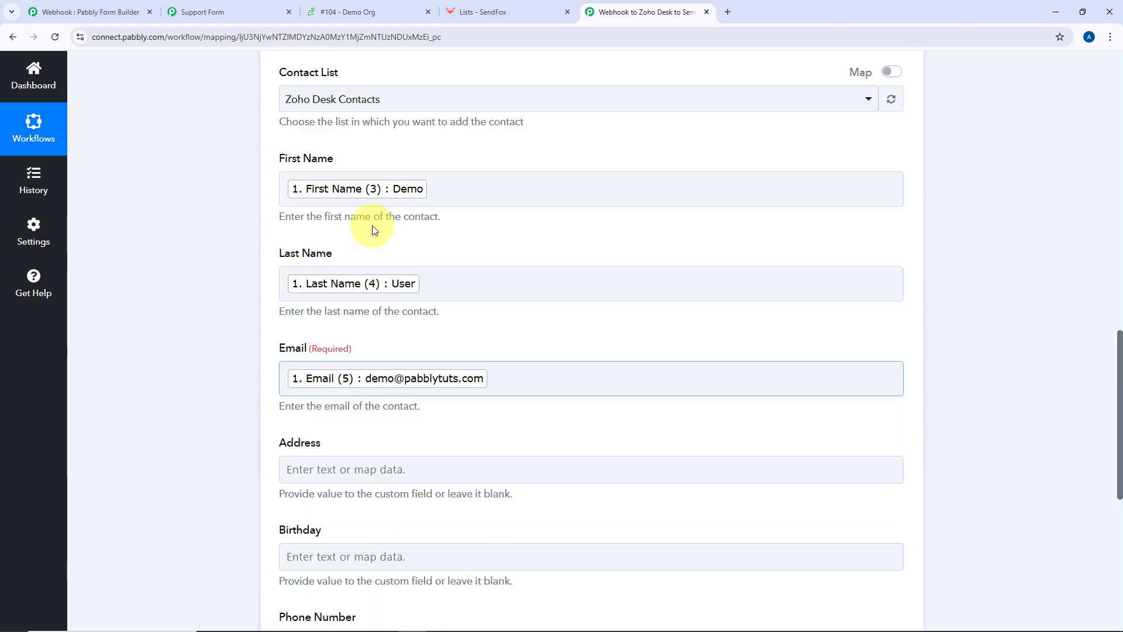
{"action": "scroll", "coordinate": [464, 276], "scroll_direction": "down", "scroll_amount": 6}
Save the SendFox step and test it, getting contact Id 97978130 for Demo User
{"action": "left_click", "coordinate": [364, 473]}
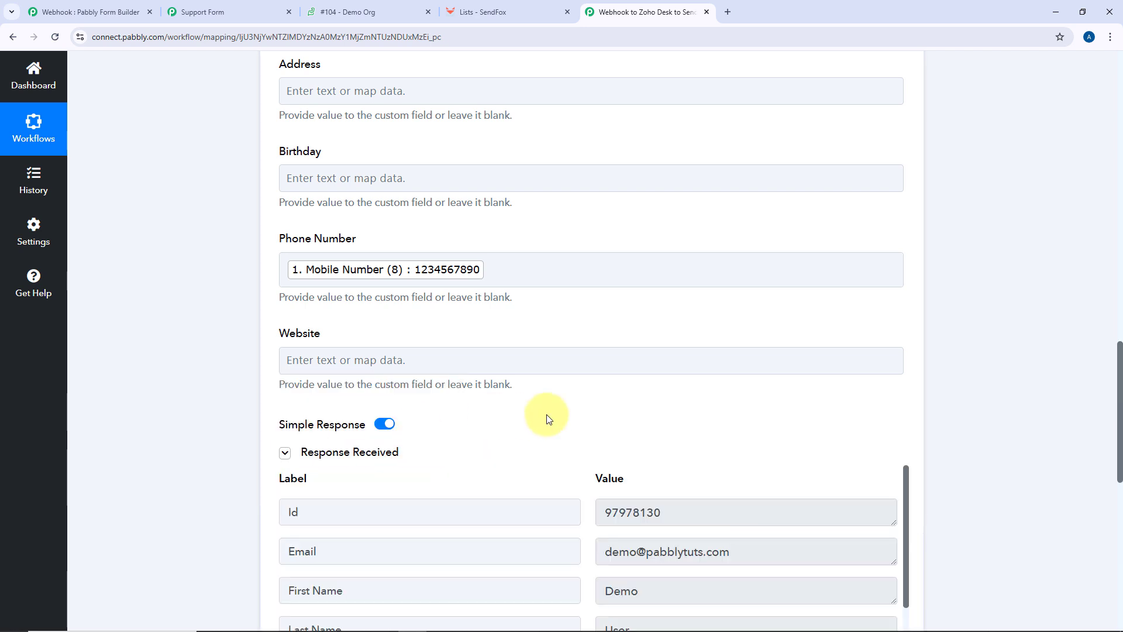
{"action": "scroll", "coordinate": [548, 419], "scroll_direction": "down", "scroll_amount": 3}
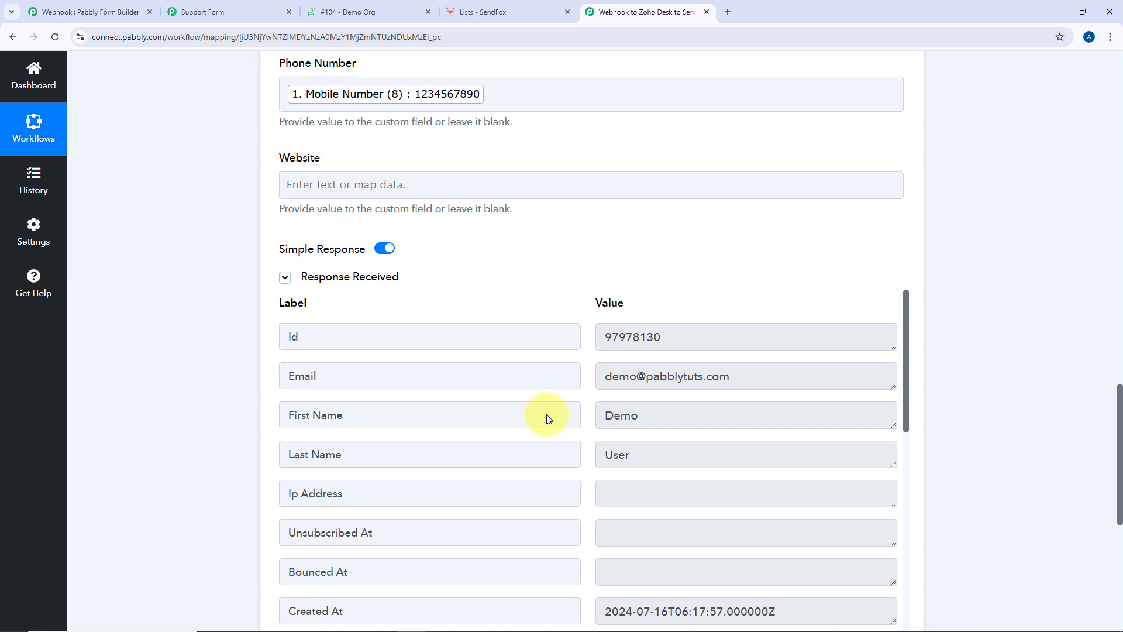
{"action": "scroll", "coordinate": [546, 414], "scroll_direction": "up", "scroll_amount": 9}
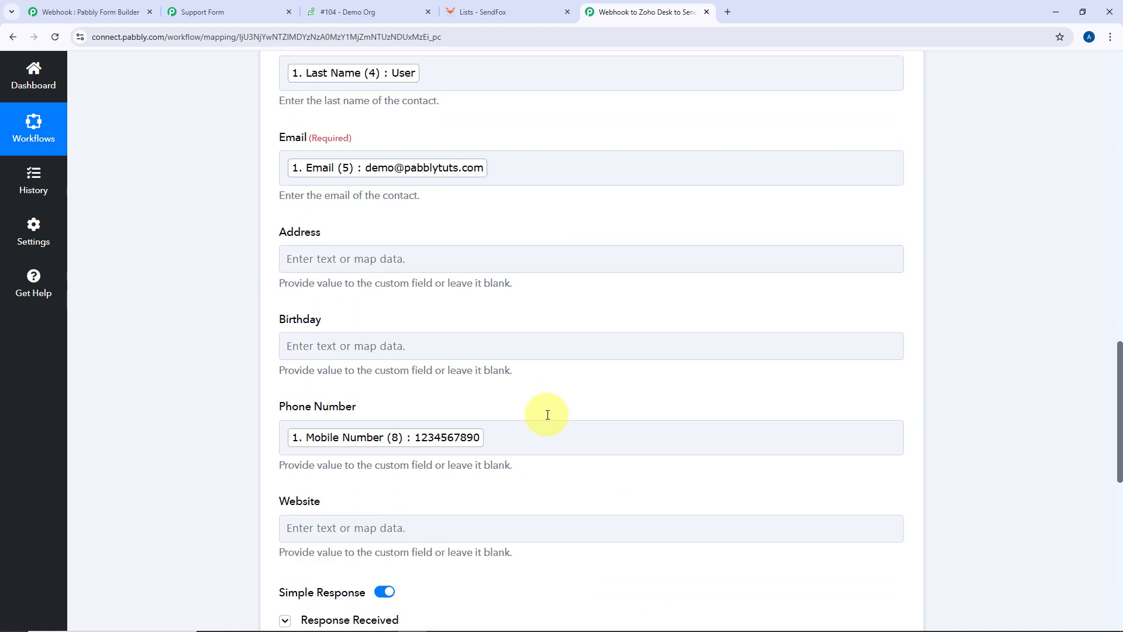
{"action": "scroll", "coordinate": [441, 357], "scroll_direction": "up", "scroll_amount": 5}
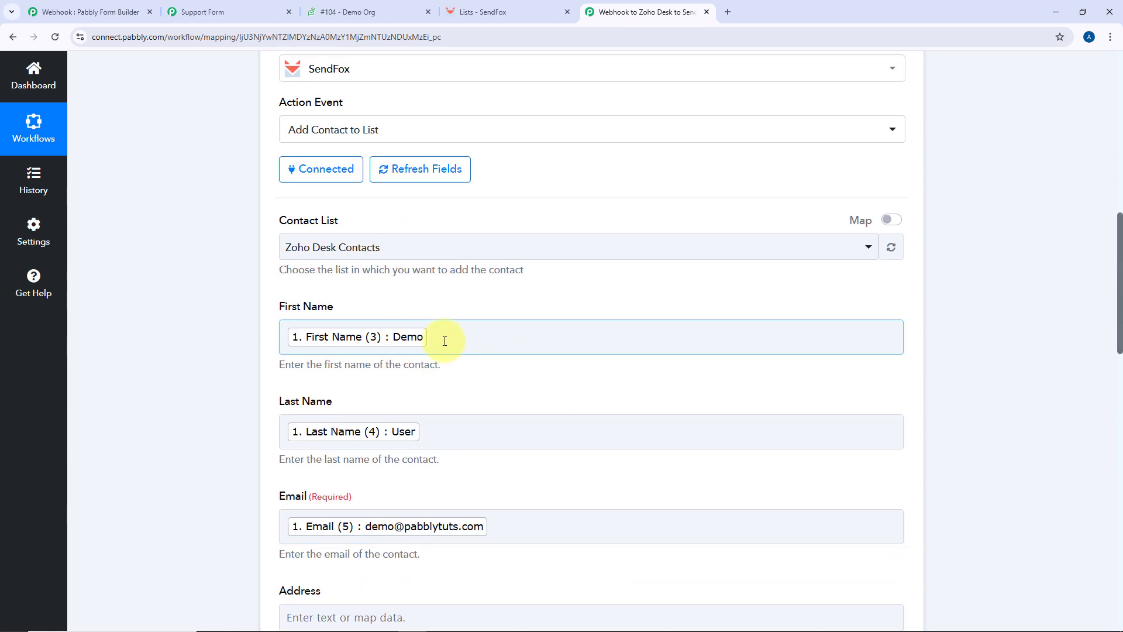
{"action": "scroll", "coordinate": [532, 327], "scroll_direction": "up", "scroll_amount": 3}
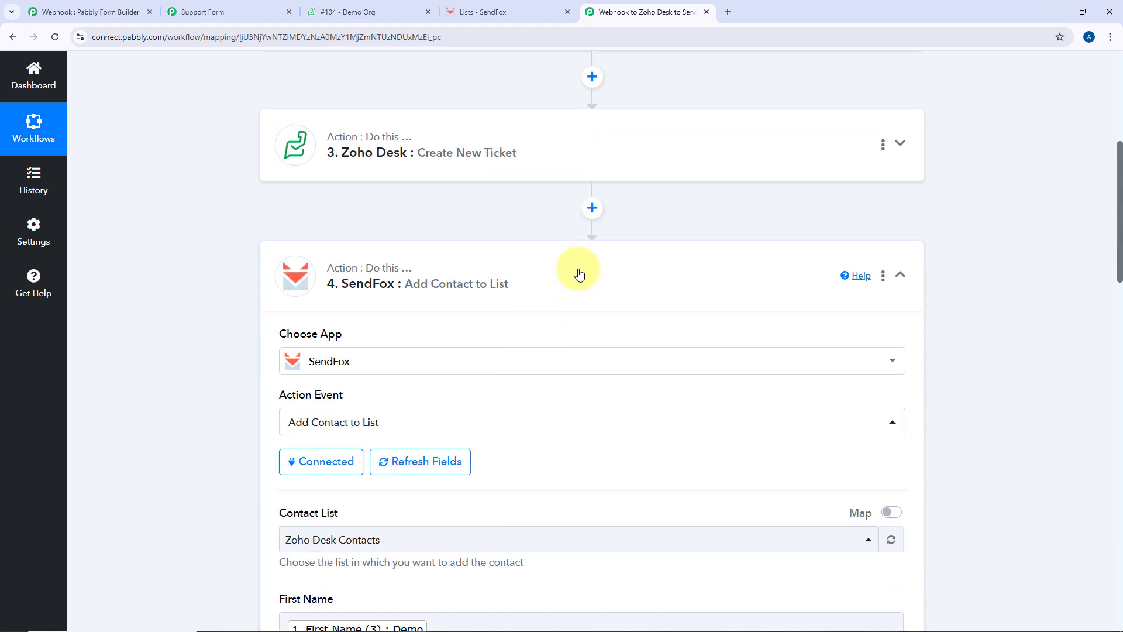
Collapse the SendFox step, glance at the submitted Support Form, then switch to SendFox's Lists page
{"action": "left_click", "coordinate": [579, 273]}
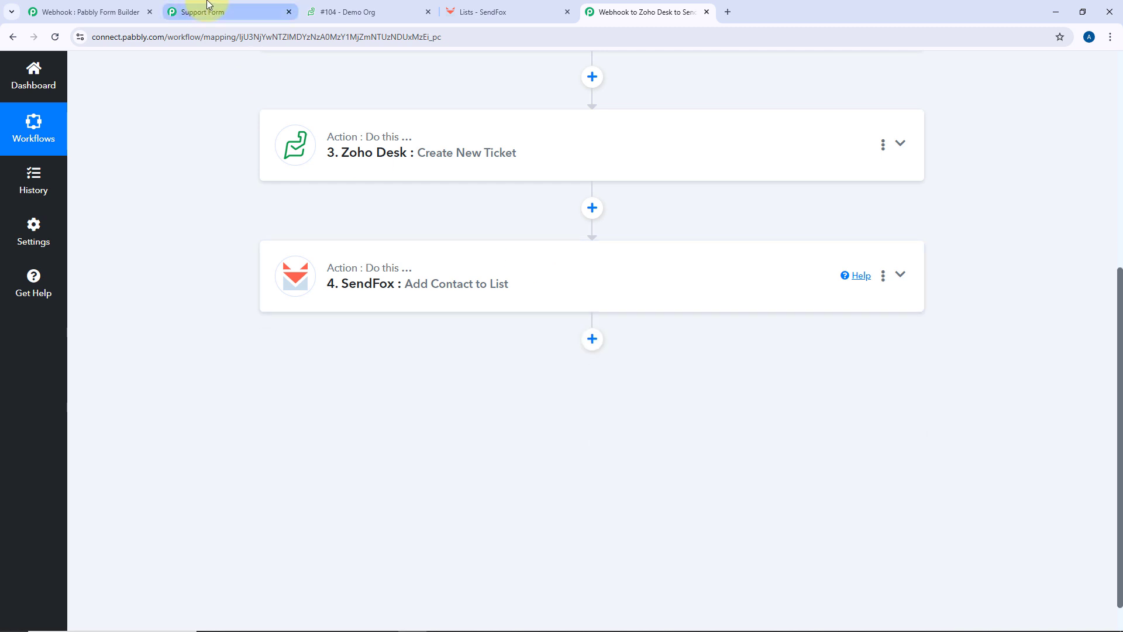
{"action": "left_click", "coordinate": [208, 8]}
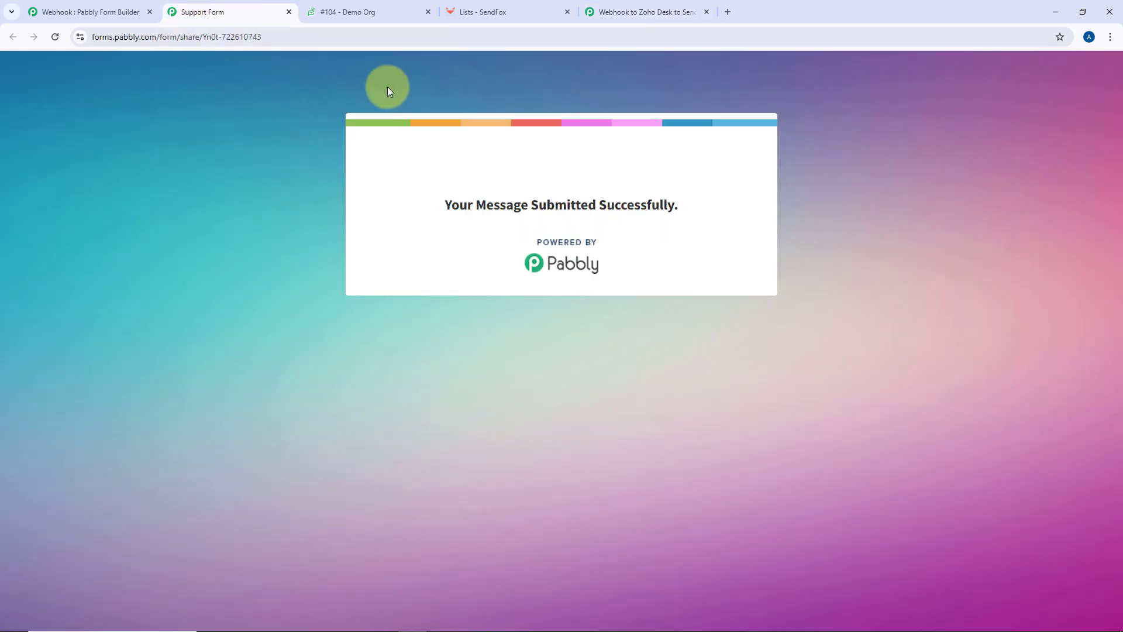
{"action": "left_click", "coordinate": [591, 23]}
{"action": "scroll", "coordinate": [616, 388], "scroll_direction": "up", "scroll_amount": 3}
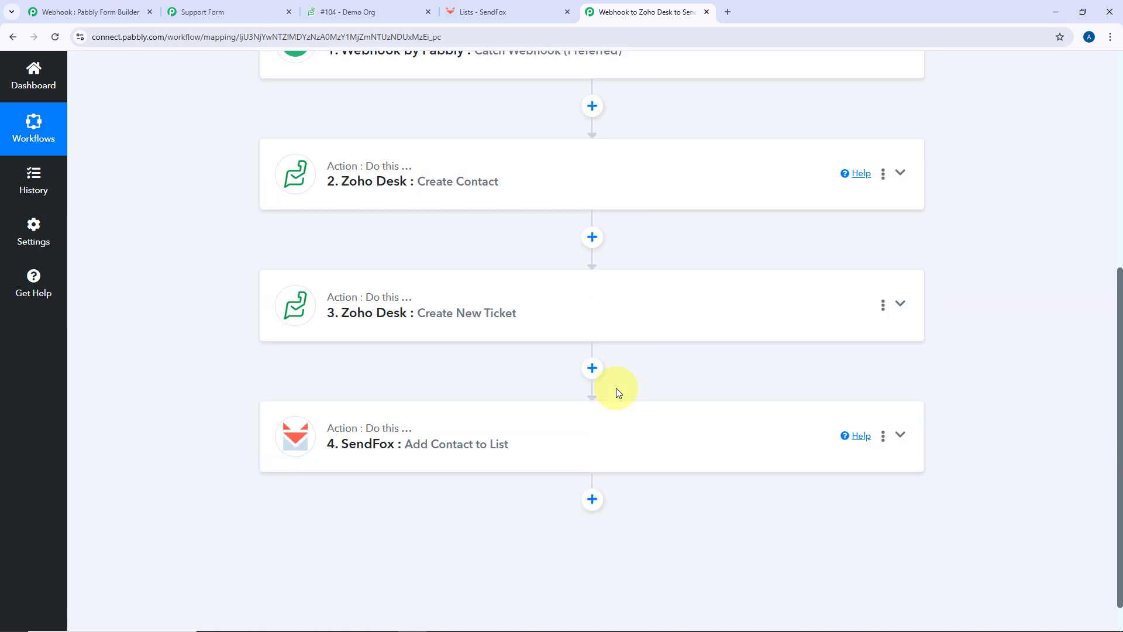
{"action": "scroll", "coordinate": [619, 393], "scroll_direction": "up", "scroll_amount": 4}
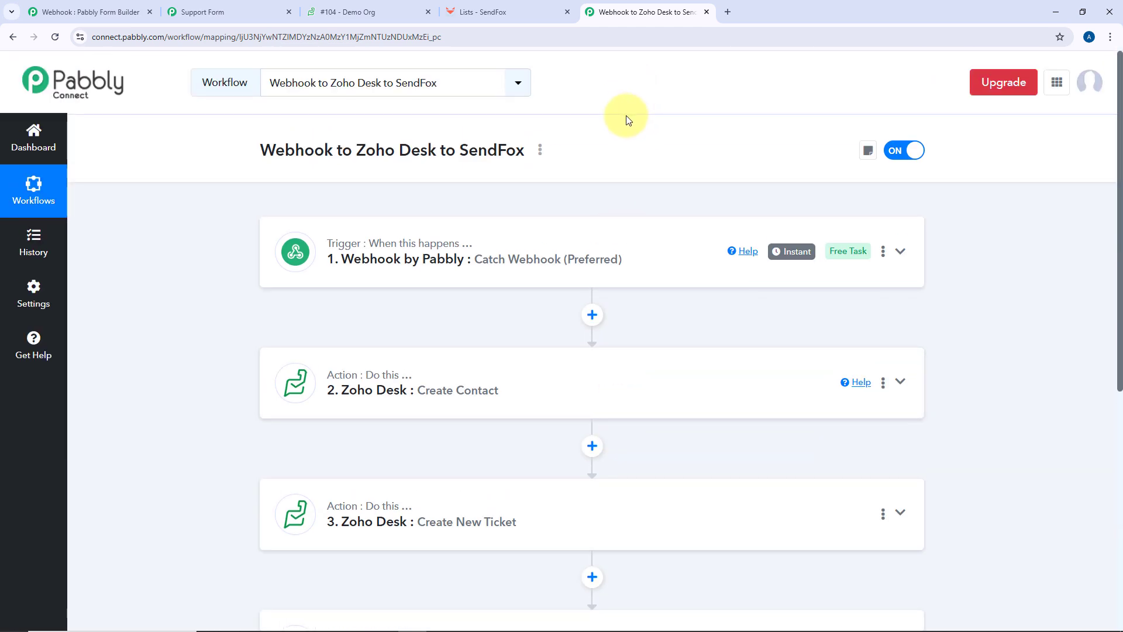
{"action": "left_click", "coordinate": [520, 7]}
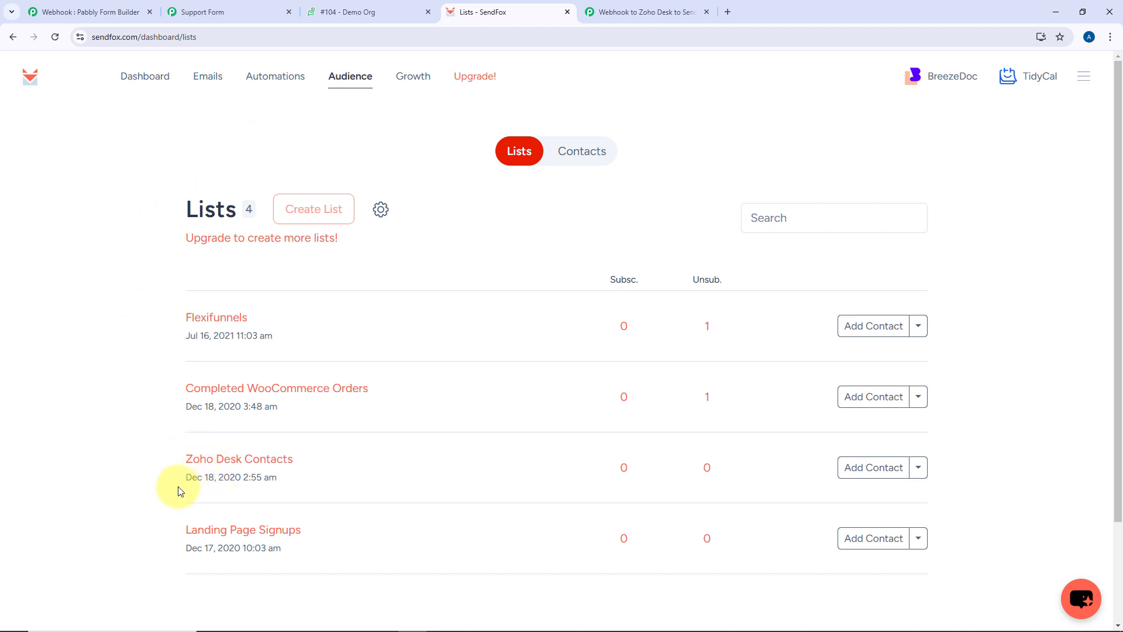
Open the test contact in SendFox's Zoho Desk Contacts list, then return to the Pabbly workflow
{"action": "scroll", "coordinate": [181, 487], "scroll_direction": "down", "scroll_amount": 2}
{"action": "left_click", "coordinate": [242, 342]}
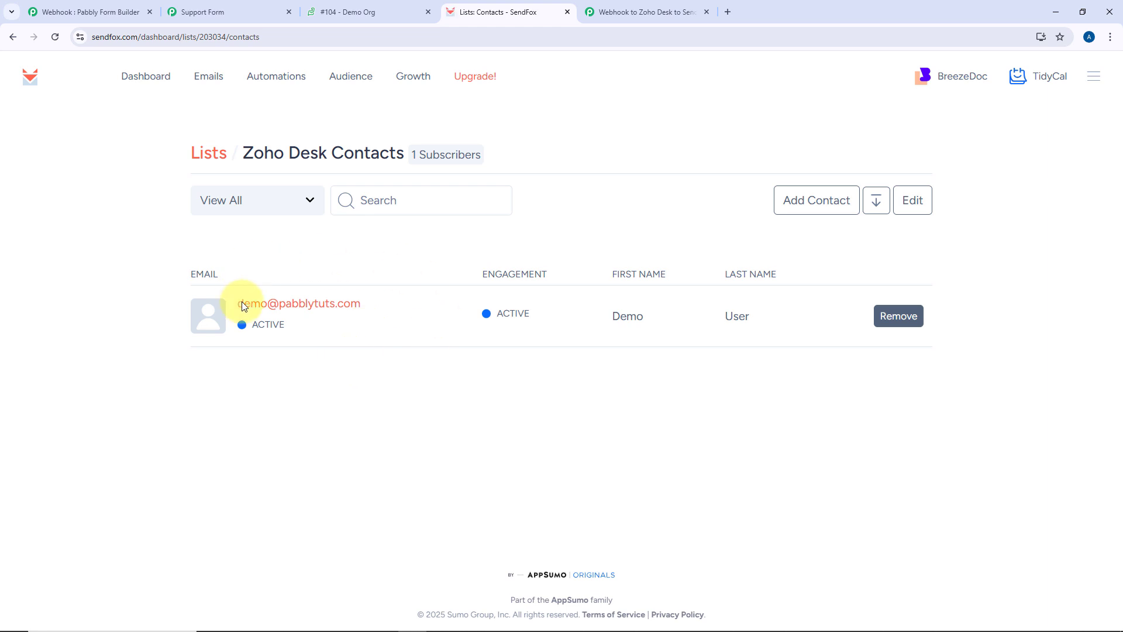
{"action": "left_click", "coordinate": [333, 305]}
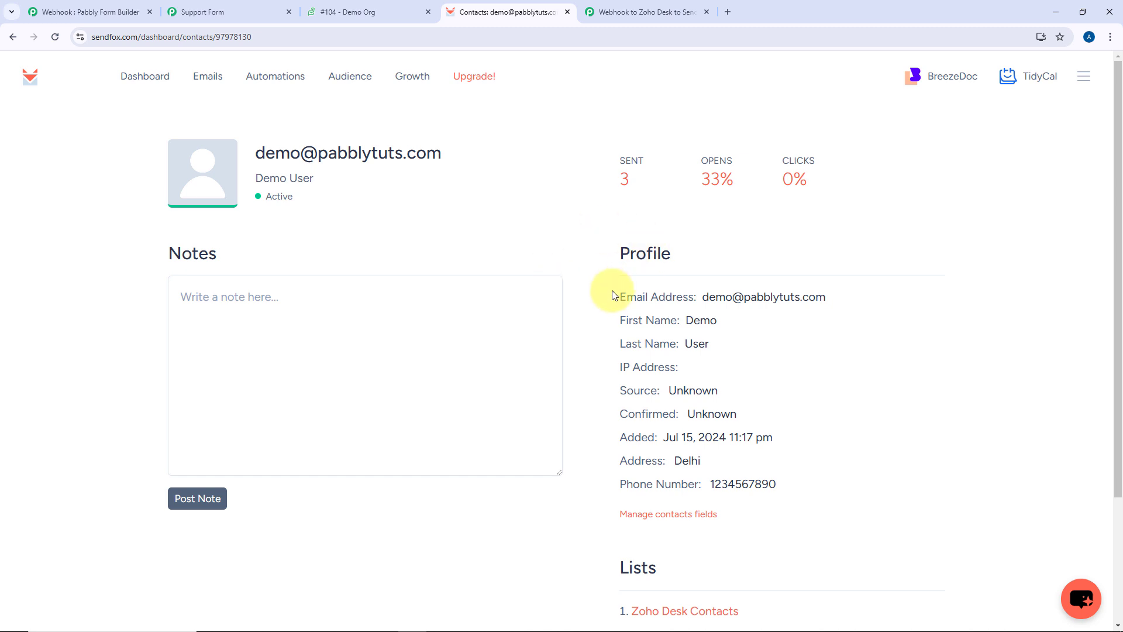
{"action": "left_click", "coordinate": [644, 5]}
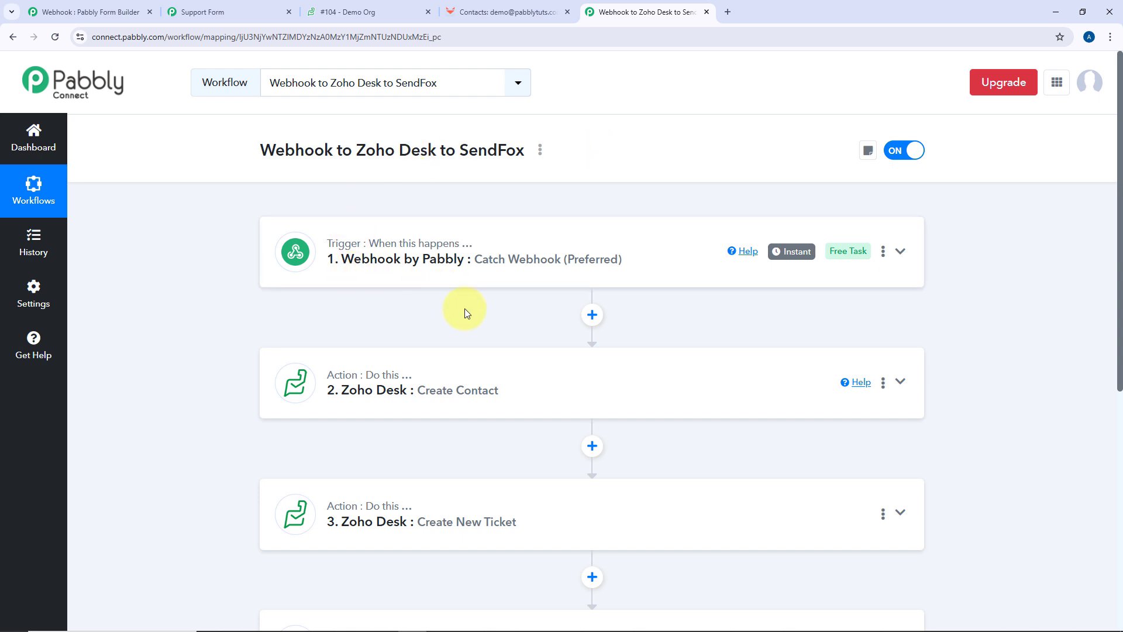
Scroll through the four-step workflow, then switch to the Support Form tab
{"action": "scroll", "coordinate": [473, 307], "scroll_direction": "down", "scroll_amount": 2}
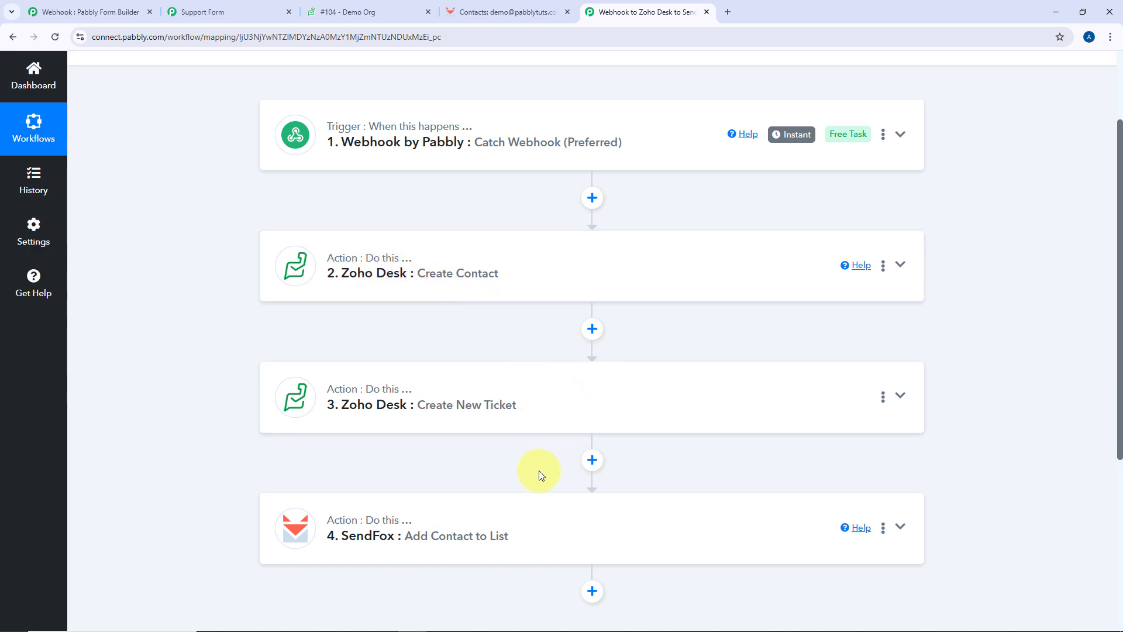
{"action": "scroll", "coordinate": [539, 471], "scroll_direction": "up", "scroll_amount": 2}
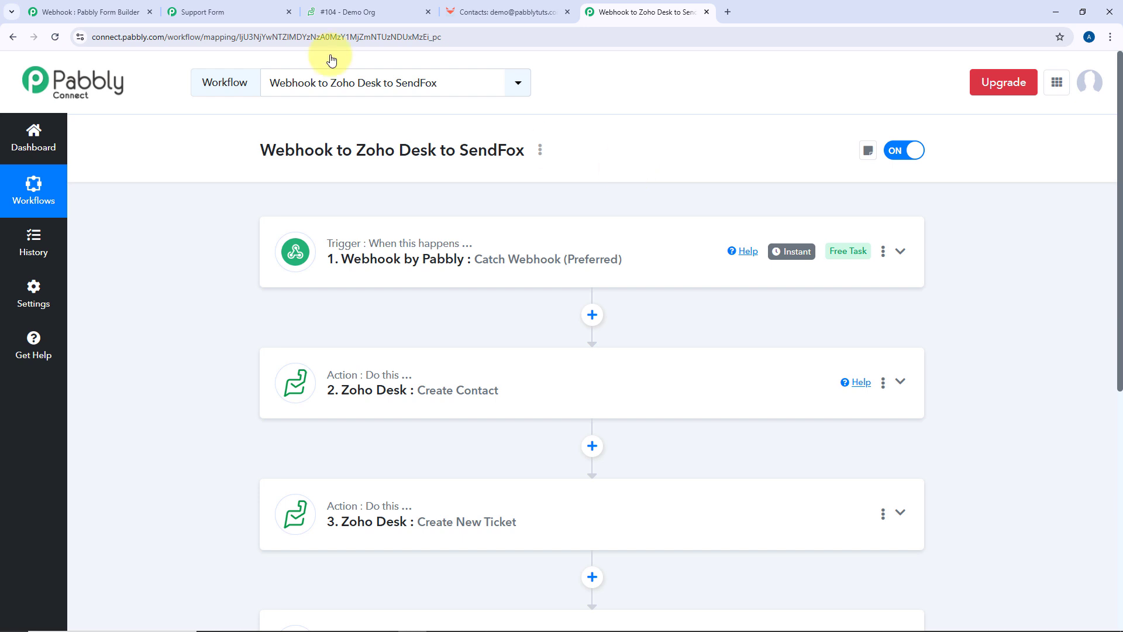
{"action": "left_click", "coordinate": [190, 11]}
Reload the Support Form and fill in the test first name, email and mobile number
{"action": "left_click", "coordinate": [52, 37]}
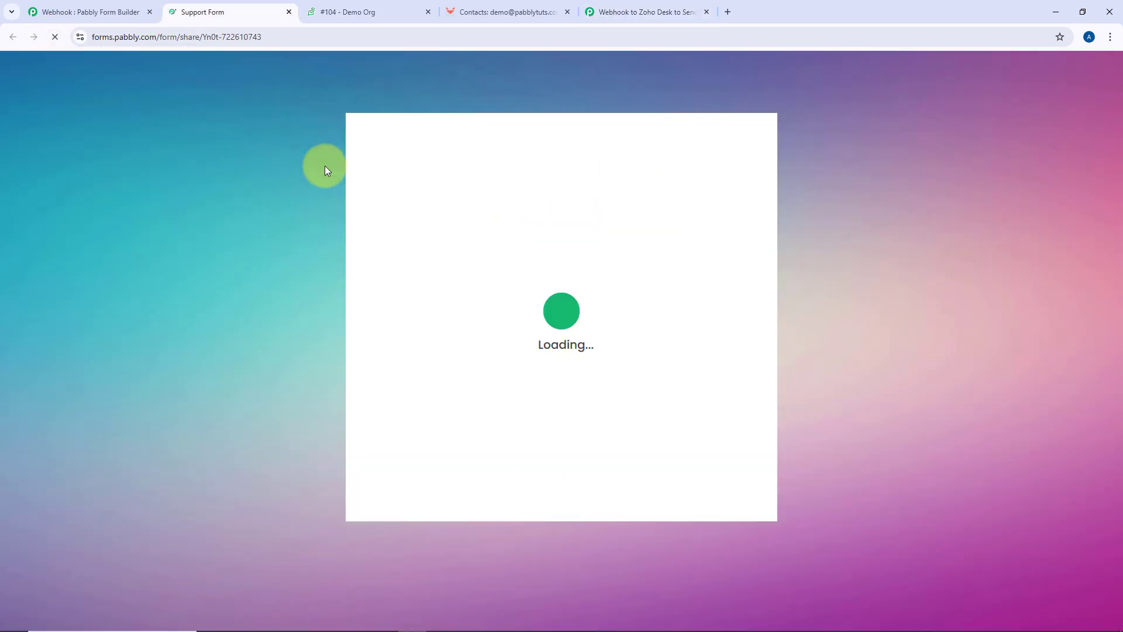
{"action": "left_click", "coordinate": [420, 278]}
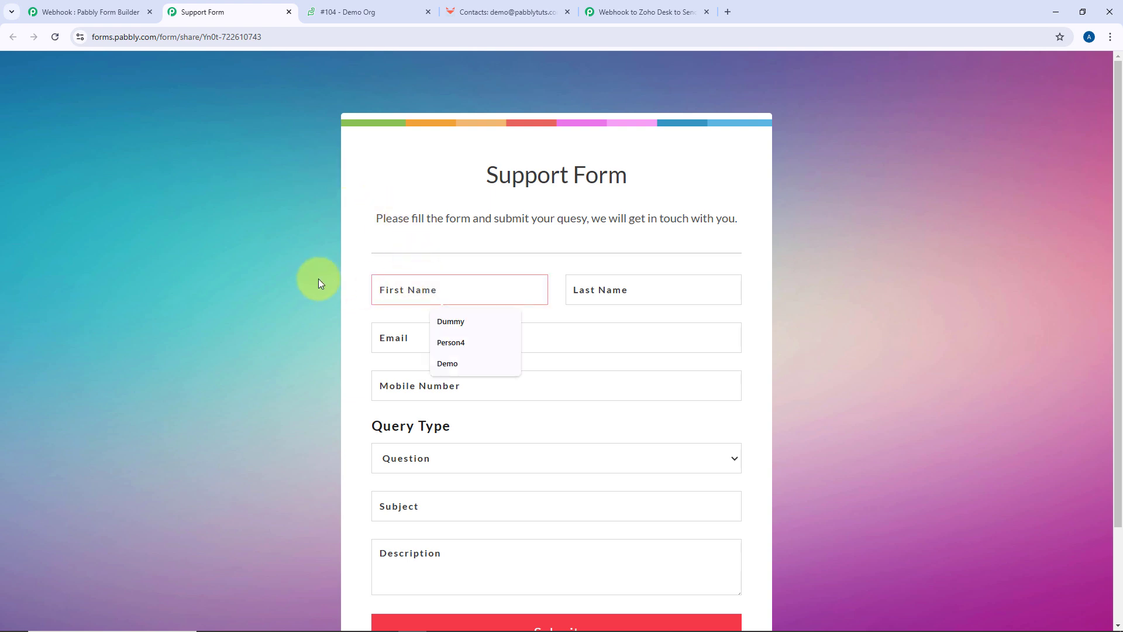
{"action": "type", "text": "Test"}
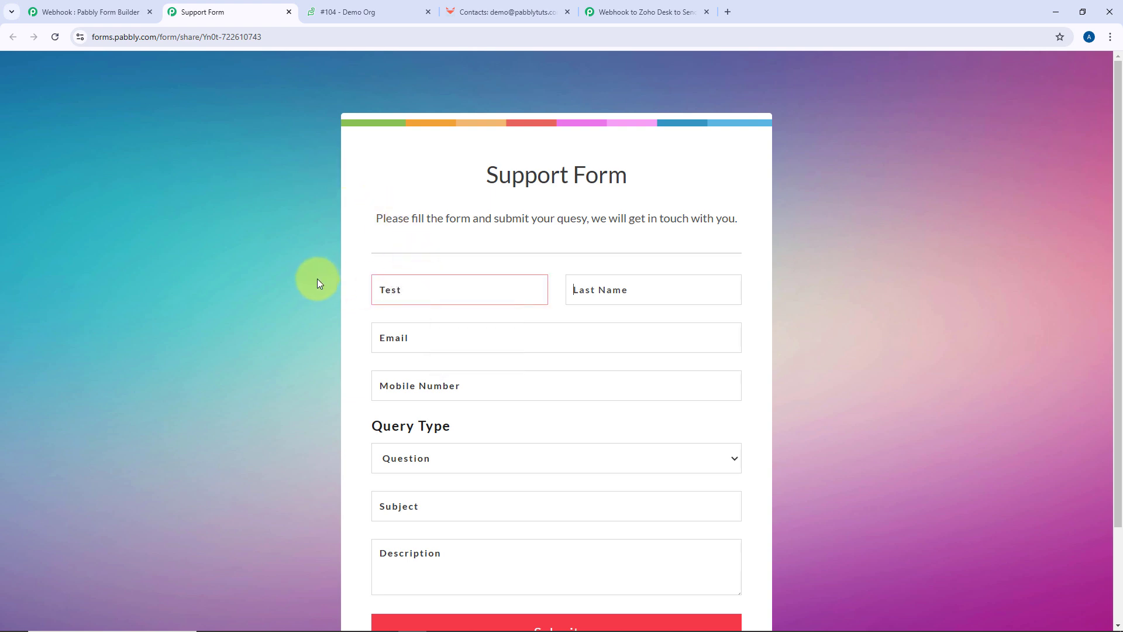
{"action": "type", "text": "User"}
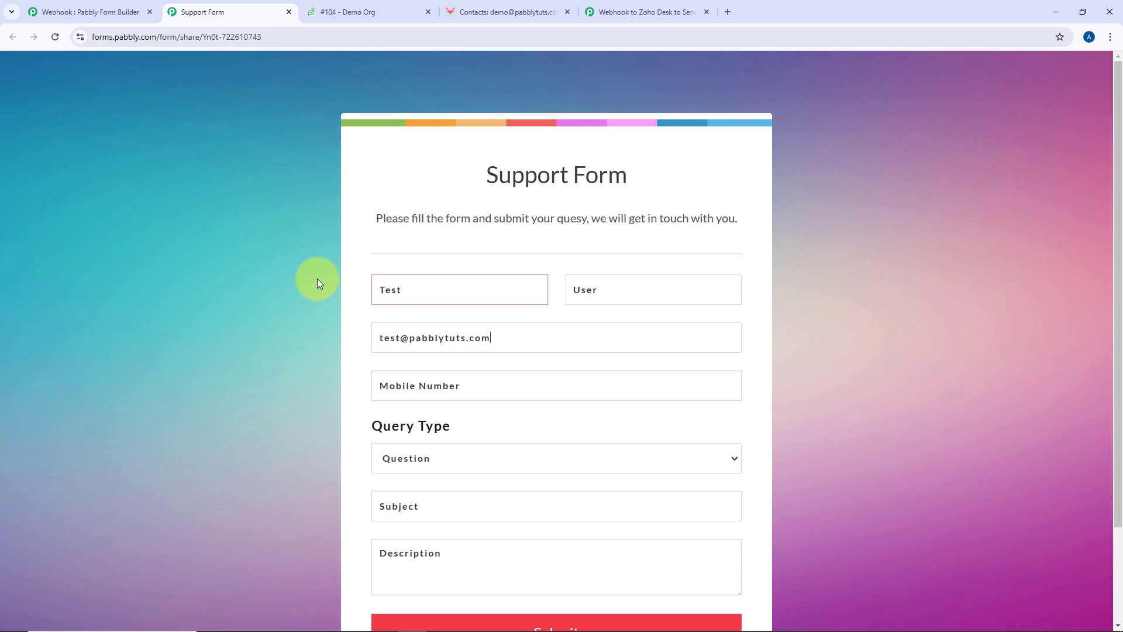
{"action": "key", "text": "Tab"}
{"action": "scroll", "coordinate": [439, 465], "scroll_direction": "down", "scroll_amount": 2}
Choose Request, enter subject 'Update the WhatsApp Integration' and a WhatsApp Cloud API description, fixing 'incomming'
{"action": "left_click", "coordinate": [427, 365]}
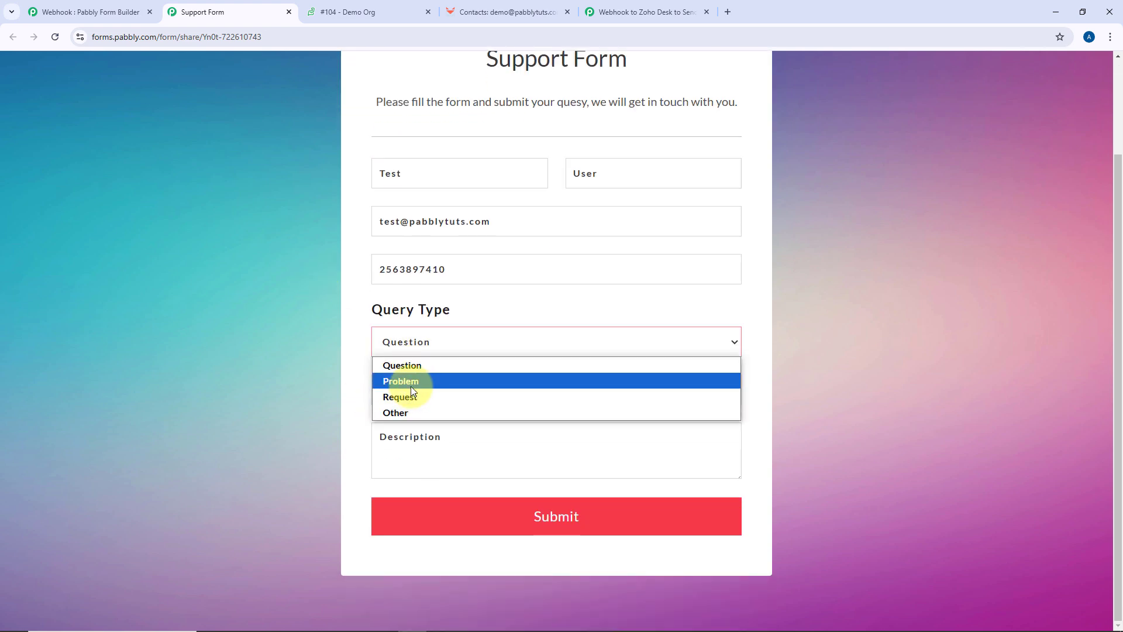
{"action": "left_click", "coordinate": [413, 398]}
{"action": "left_click", "coordinate": [413, 396]}
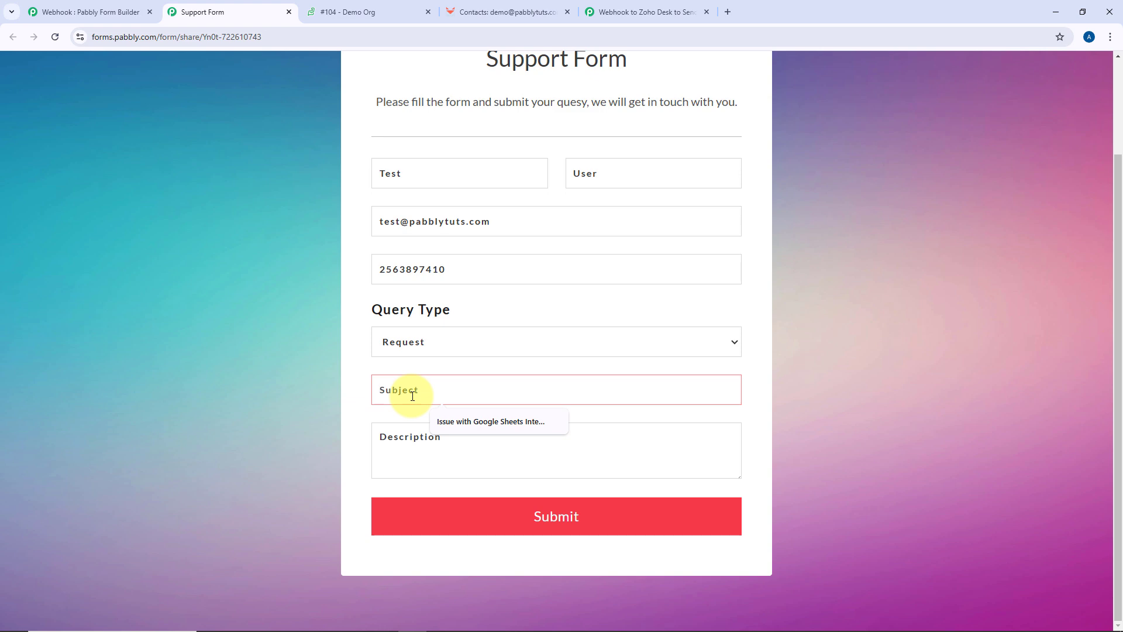
{"action": "type", "text": "Upda"}
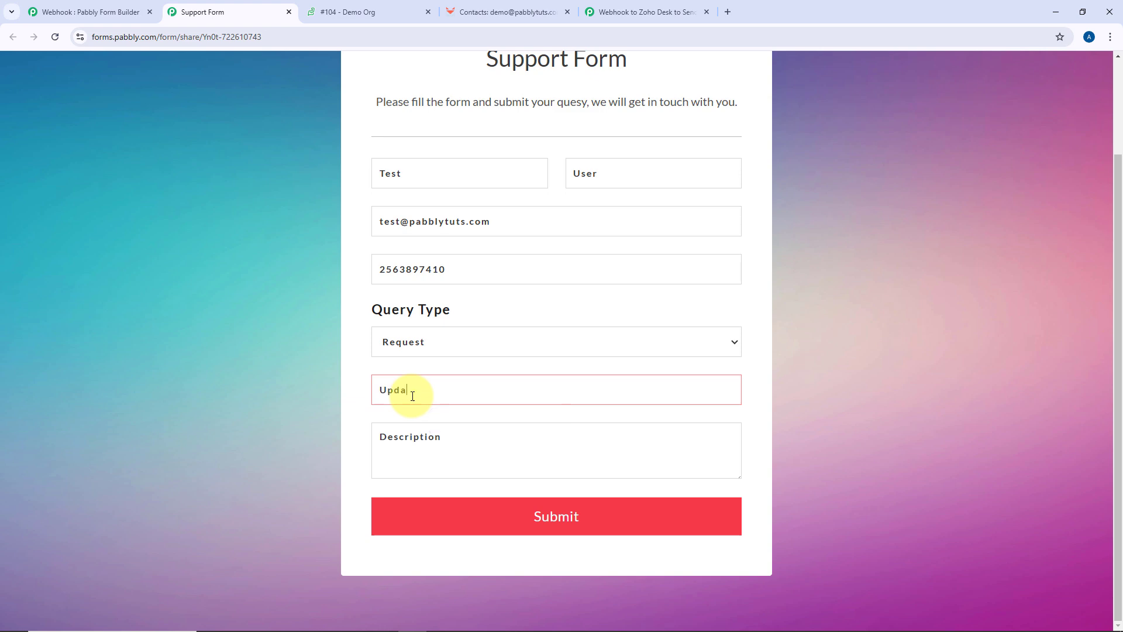
{"action": "type", "text": "te the WhatsApp "}
{"action": "type", "text": "Integration"}
{"action": "type", "text": "We"}
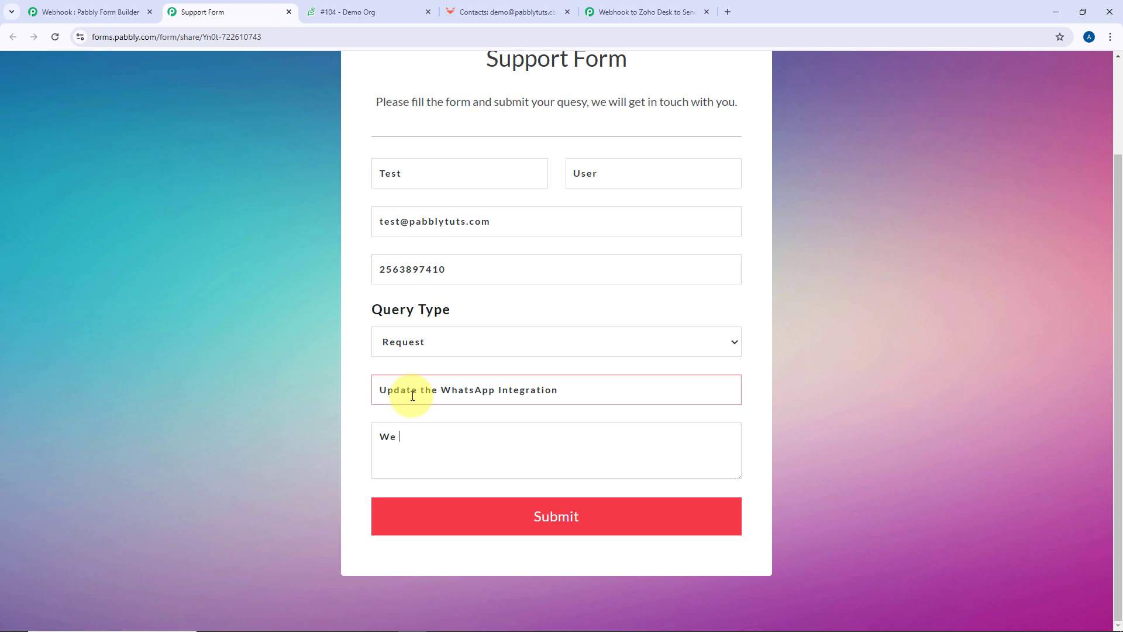
{"action": "key", "text": "BackSpace"}
{"action": "key", "text": "BackSpace"}
{"action": "key", "text": "BackSpace"}
{"action": "type", "text": "I want to see the incomming messages of WhatsApp Cloud API as well."}
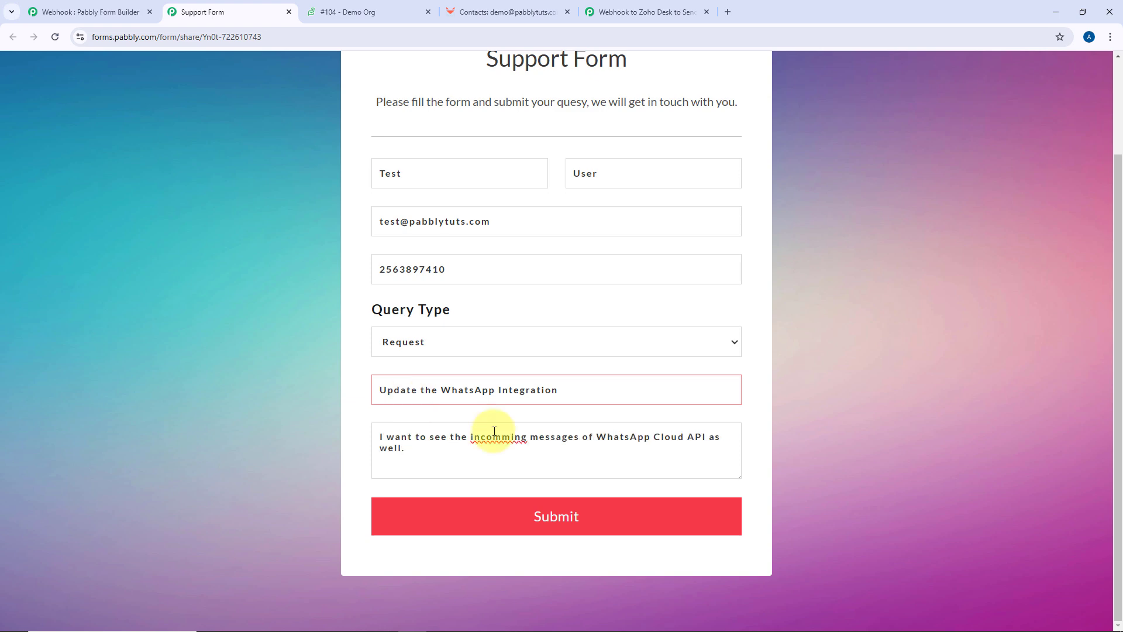
{"action": "right_click", "coordinate": [495, 438]}
{"action": "left_click", "coordinate": [520, 195]}
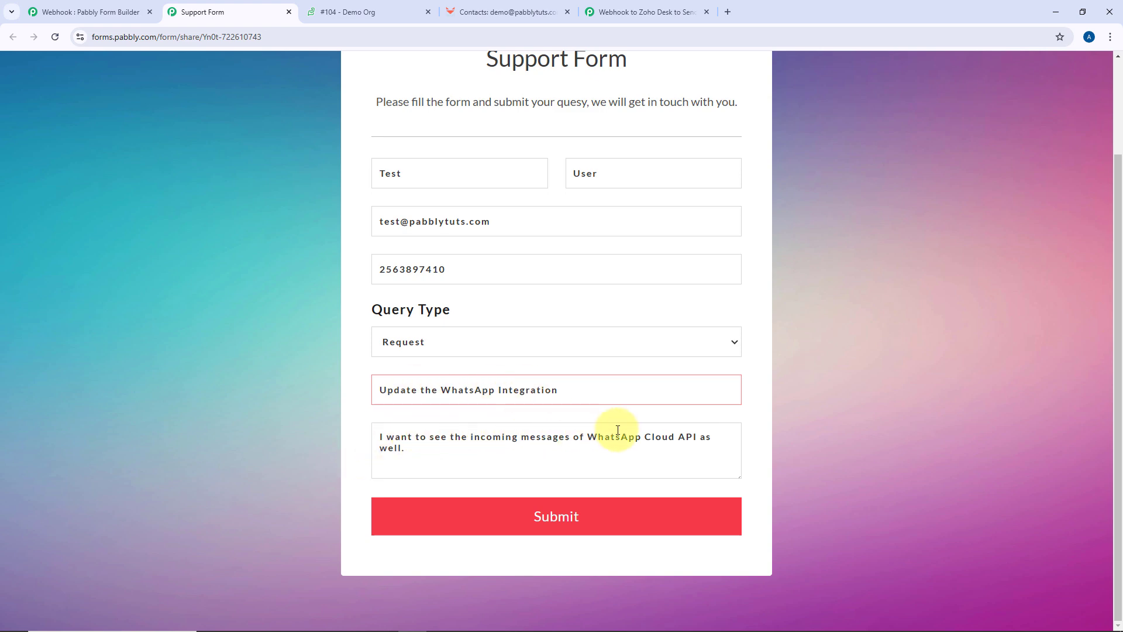
Submit the support form and return to the Webhook to Zoho Desk to SendFox workflow
{"action": "left_click", "coordinate": [457, 458]}
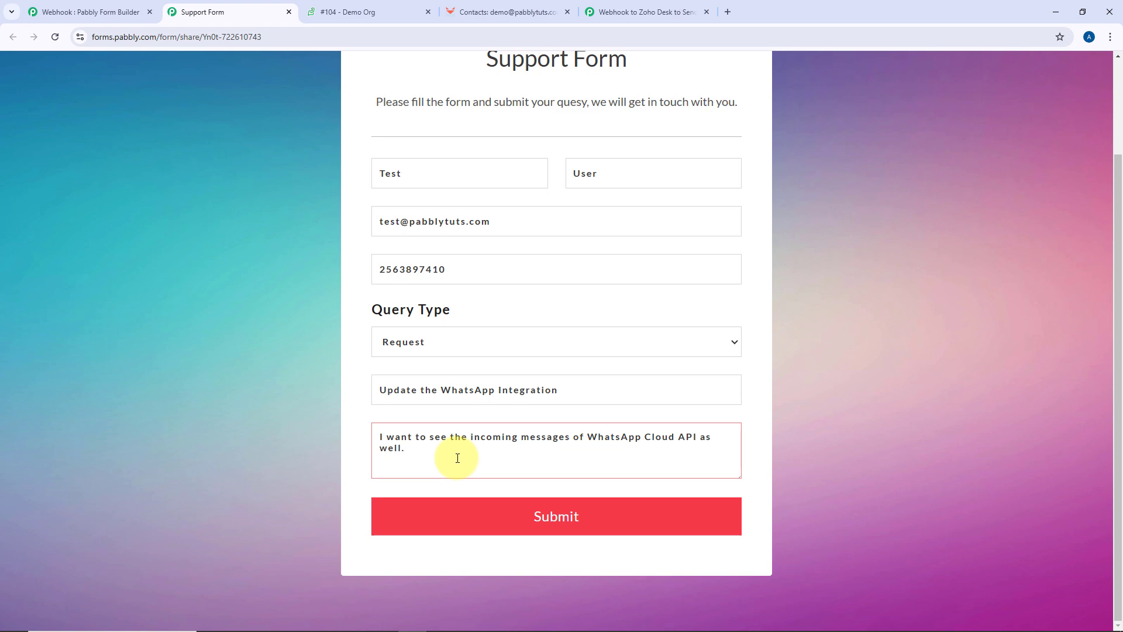
{"action": "left_click", "coordinate": [535, 518]}
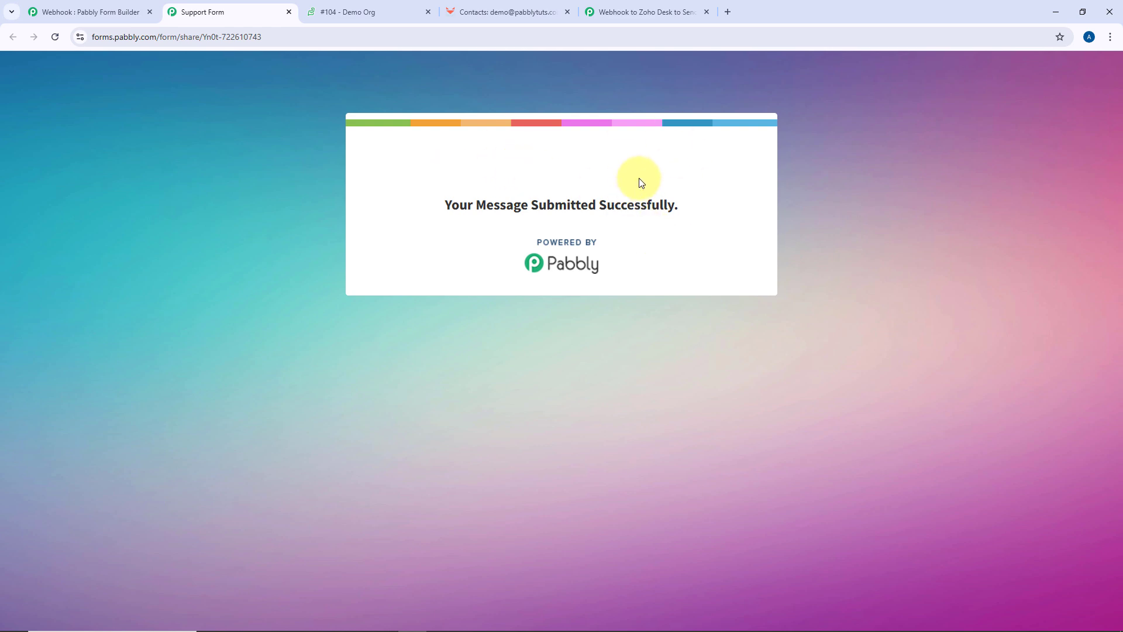
{"action": "left_click", "coordinate": [624, 10]}
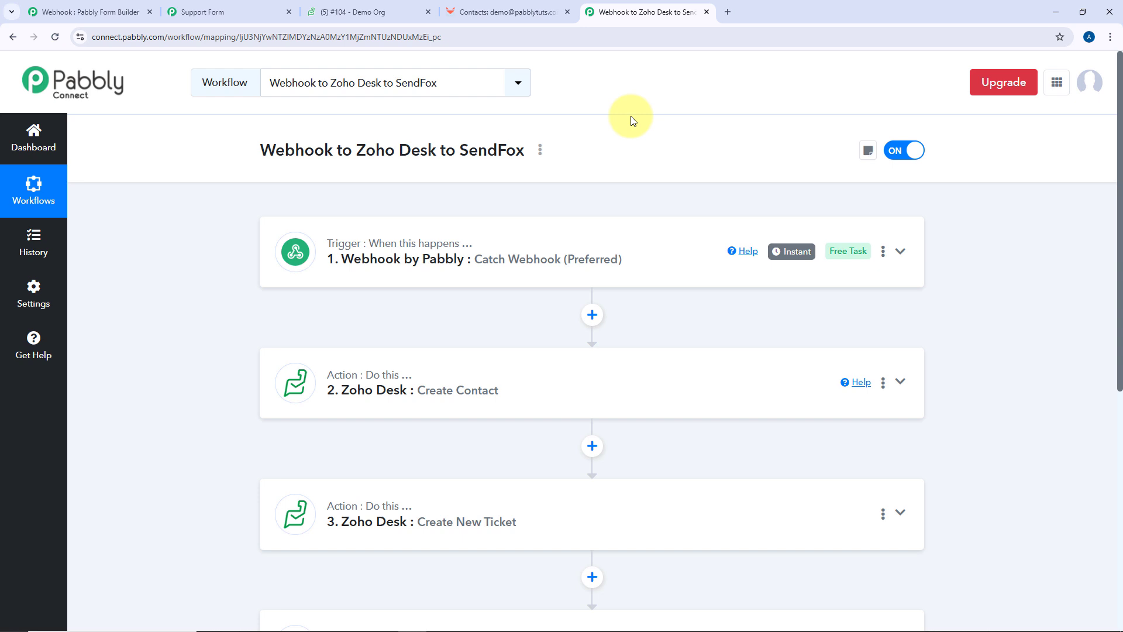
Open ticket #105, 'Update the WhatsApp Integration', from Zoho Desk's All Tickets list
{"action": "left_click", "coordinate": [350, 12]}
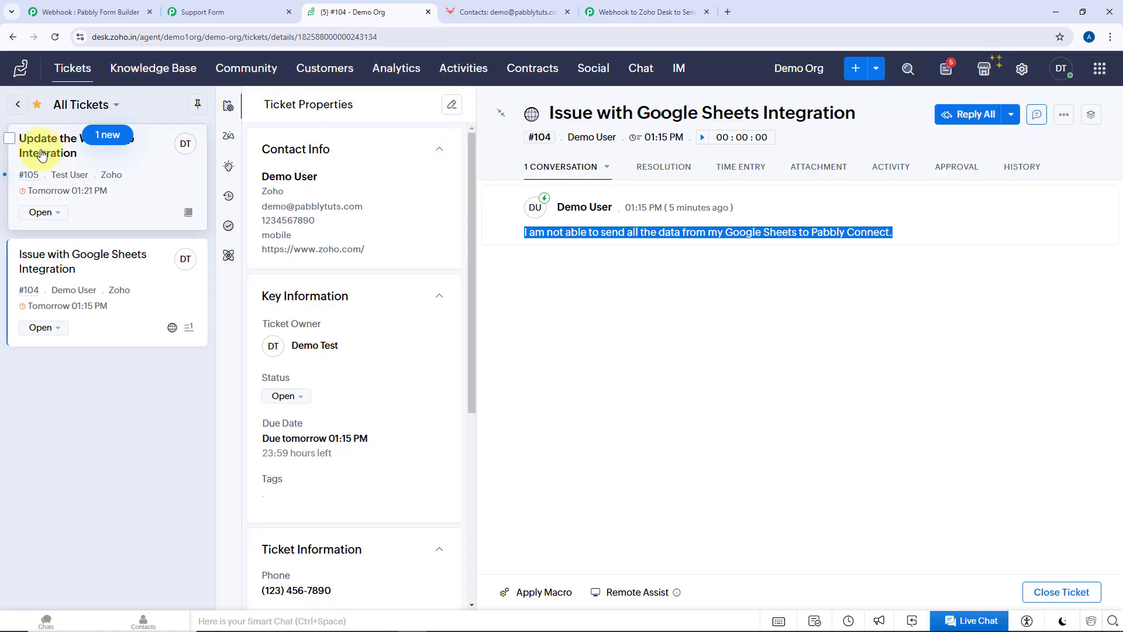
{"action": "left_click", "coordinate": [96, 168]}
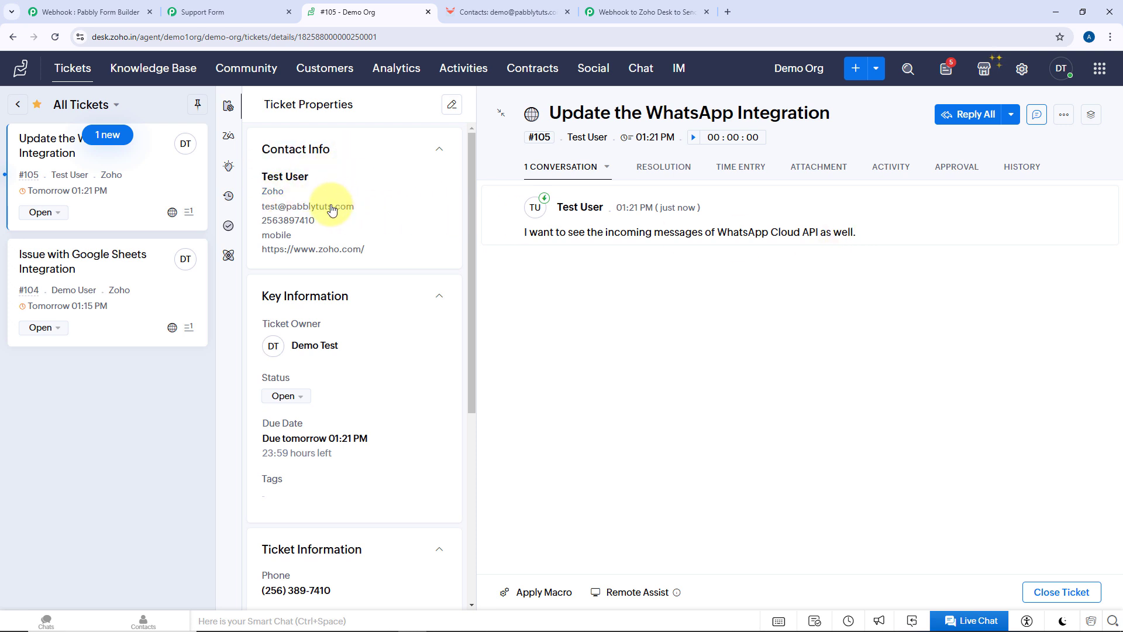
Open the newly added contact from SendFox's Zoho Desk Contacts audience list
{"action": "left_click", "coordinate": [497, 13]}
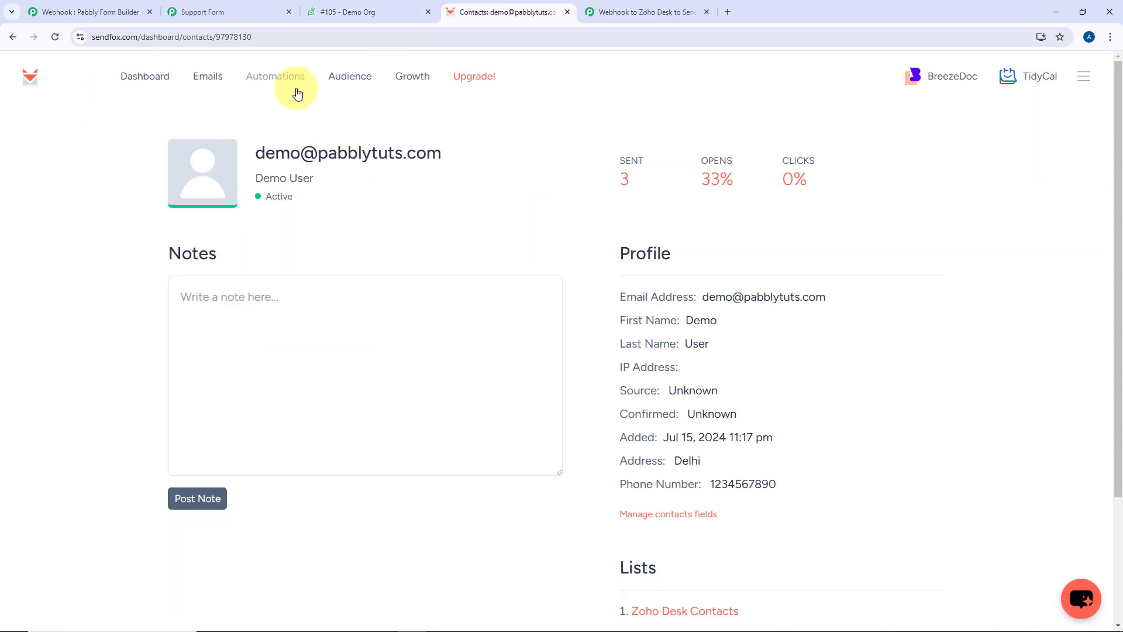
{"action": "left_click", "coordinate": [346, 81]}
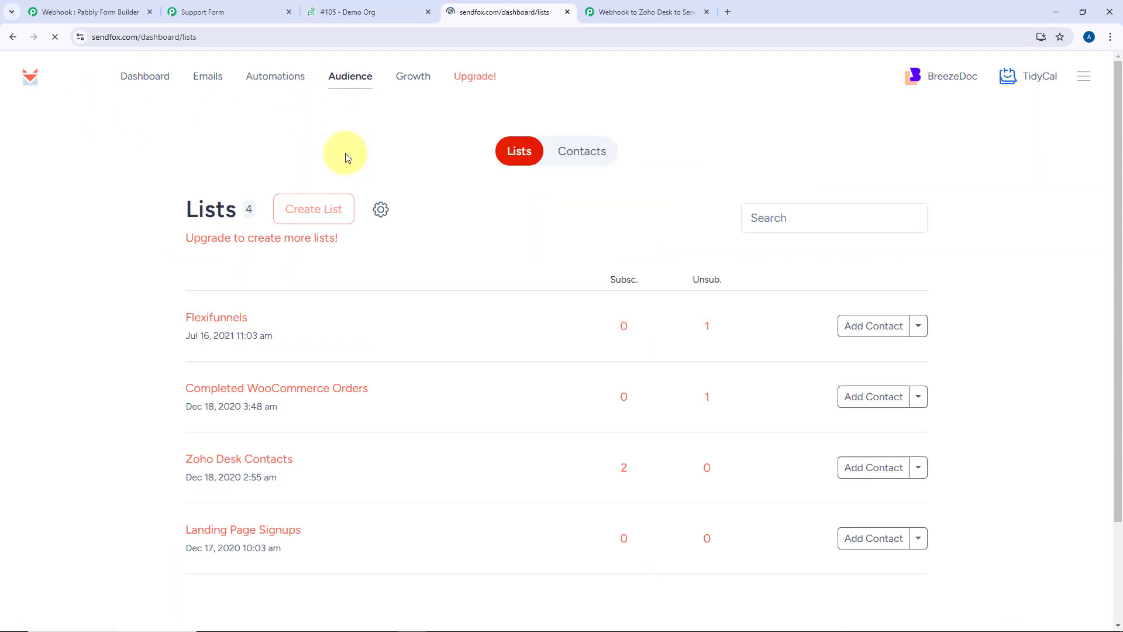
{"action": "left_click", "coordinate": [233, 465]}
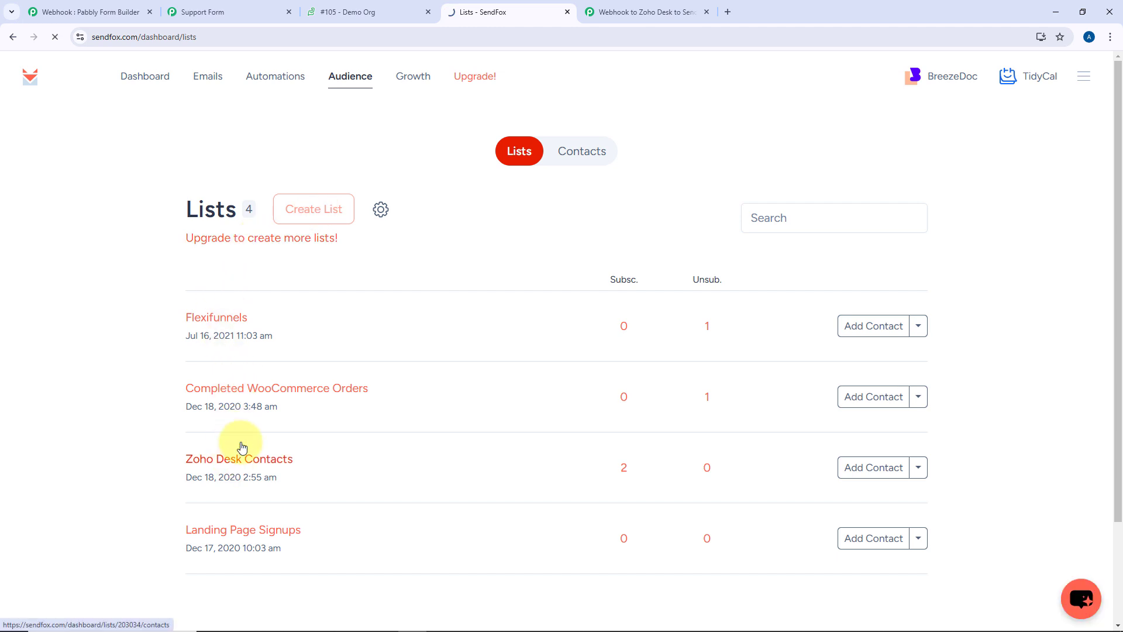
{"action": "left_click", "coordinate": [339, 309]}
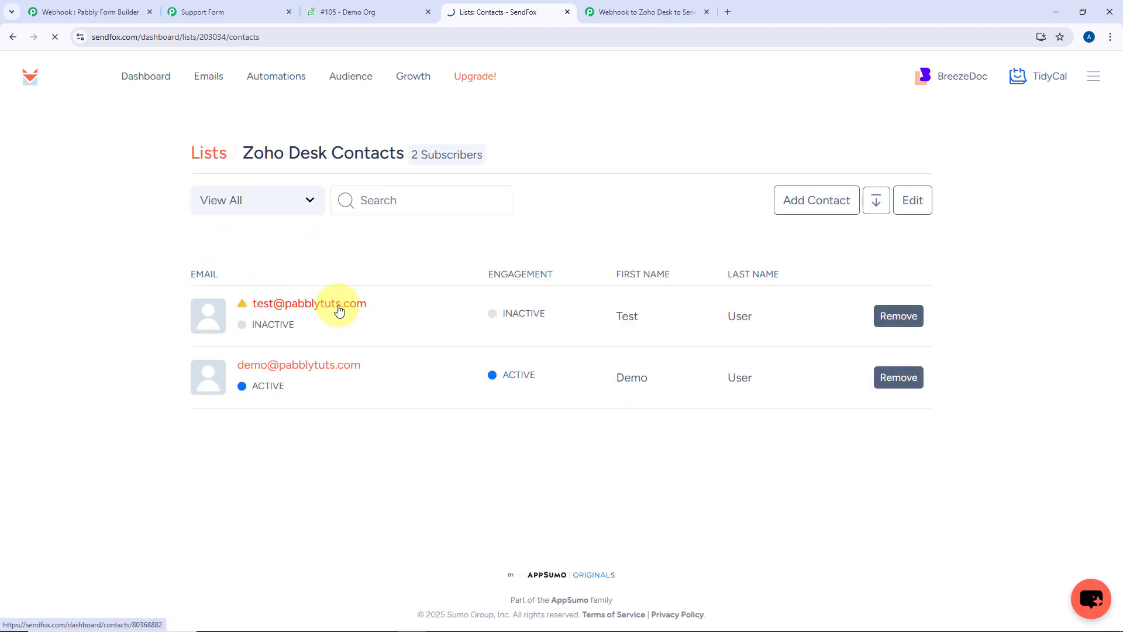
Highlight the contact's first name, last name, email and phone number, then return to Pabbly Connect
{"action": "left_click_drag", "start_coordinate": [725, 322], "coordinate": [645, 322]}
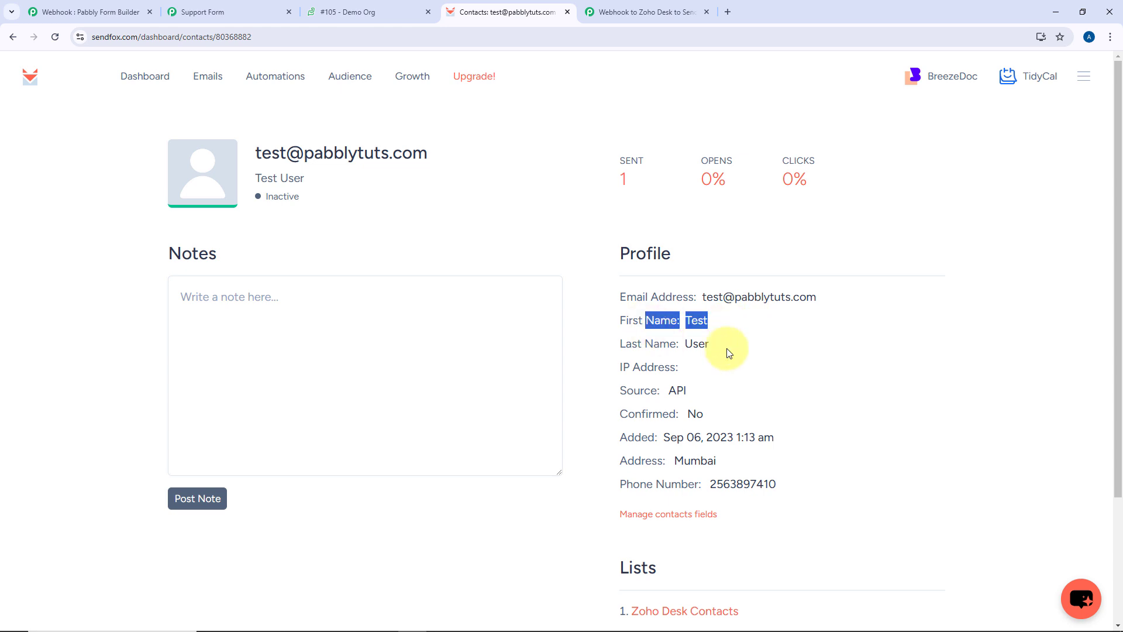
{"action": "left_click_drag", "start_coordinate": [721, 346], "coordinate": [685, 342]}
{"action": "left_click_drag", "start_coordinate": [850, 304], "coordinate": [677, 313]}
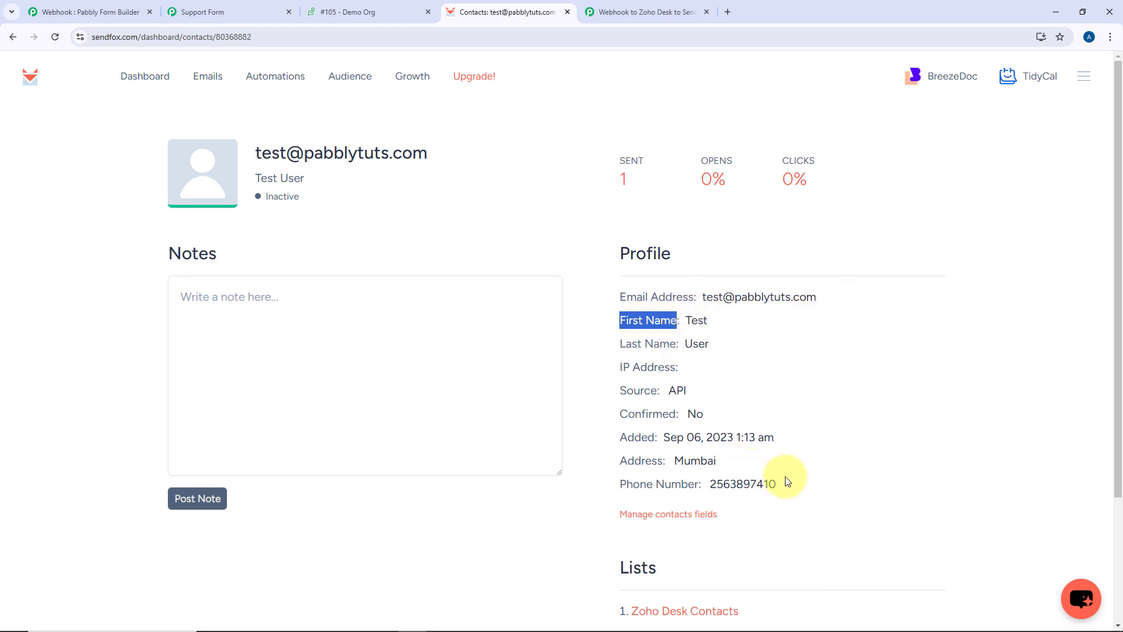
{"action": "left_click_drag", "start_coordinate": [781, 484], "coordinate": [705, 484]}
{"action": "left_click", "coordinate": [573, 312]}
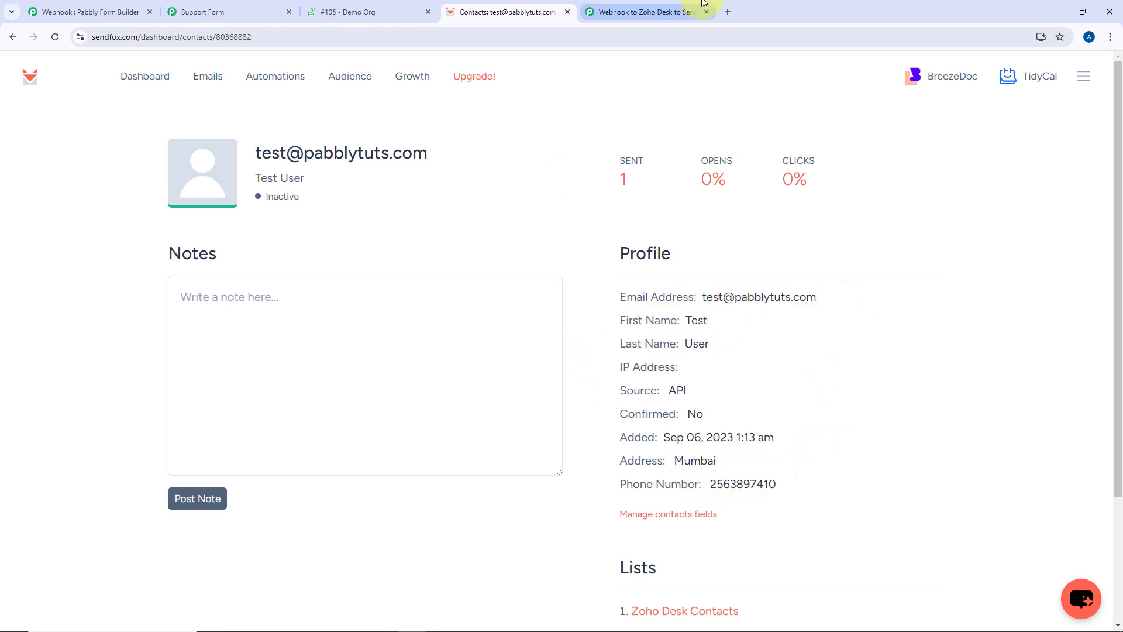
{"action": "left_click", "coordinate": [644, 12]}
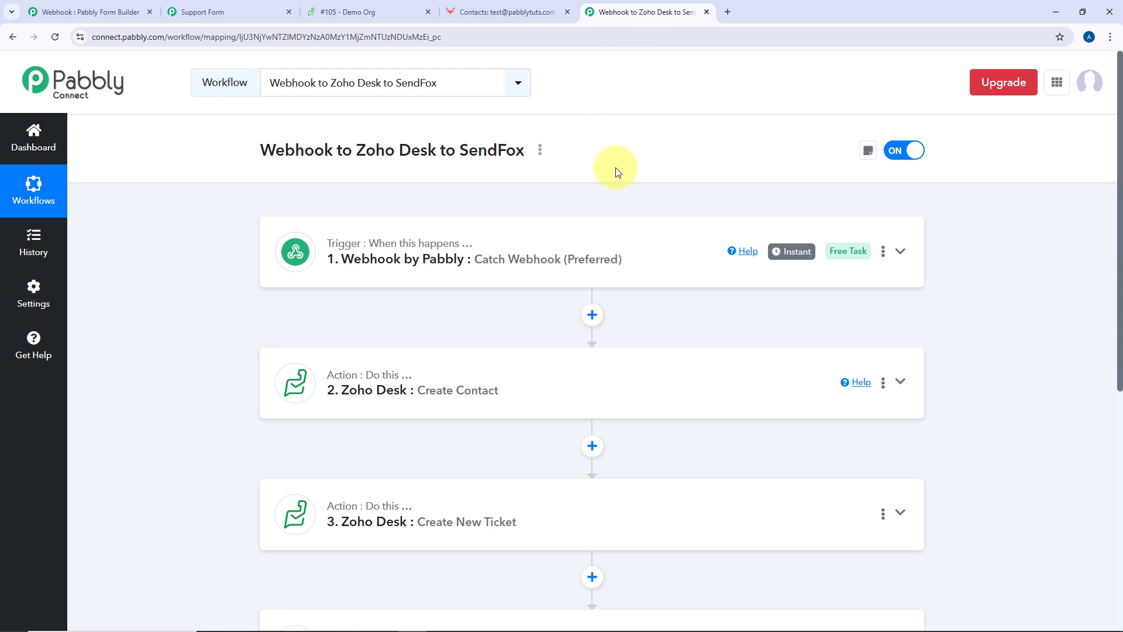